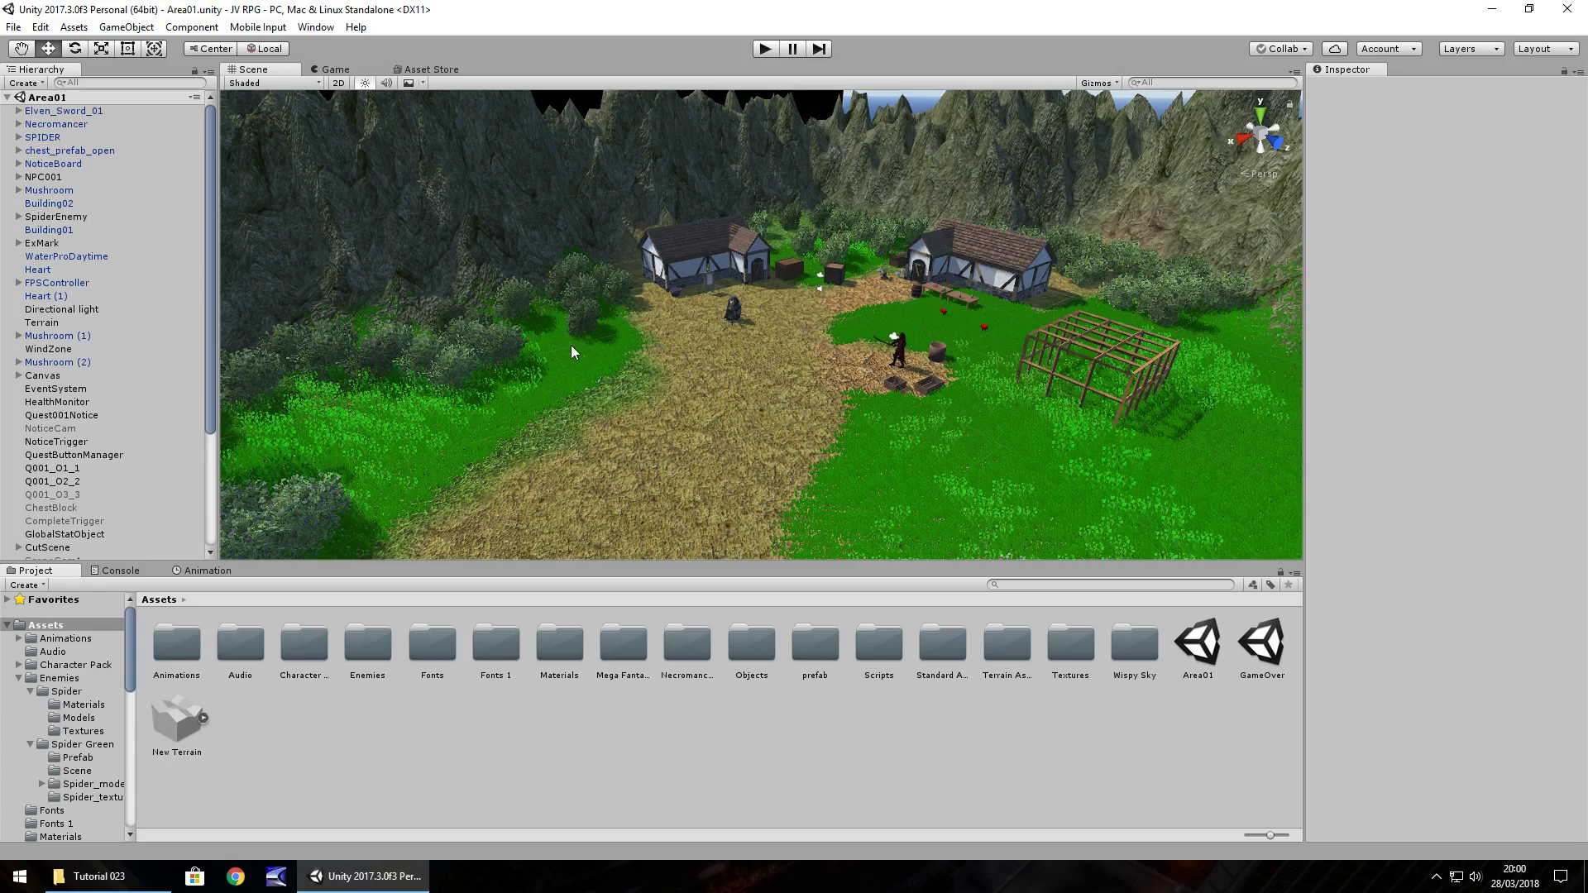
Paint the rock texture onto the ground at the foot of the mountain near the spider, with brush size 15.
right_click_drag(571, 345, 1106, 340)
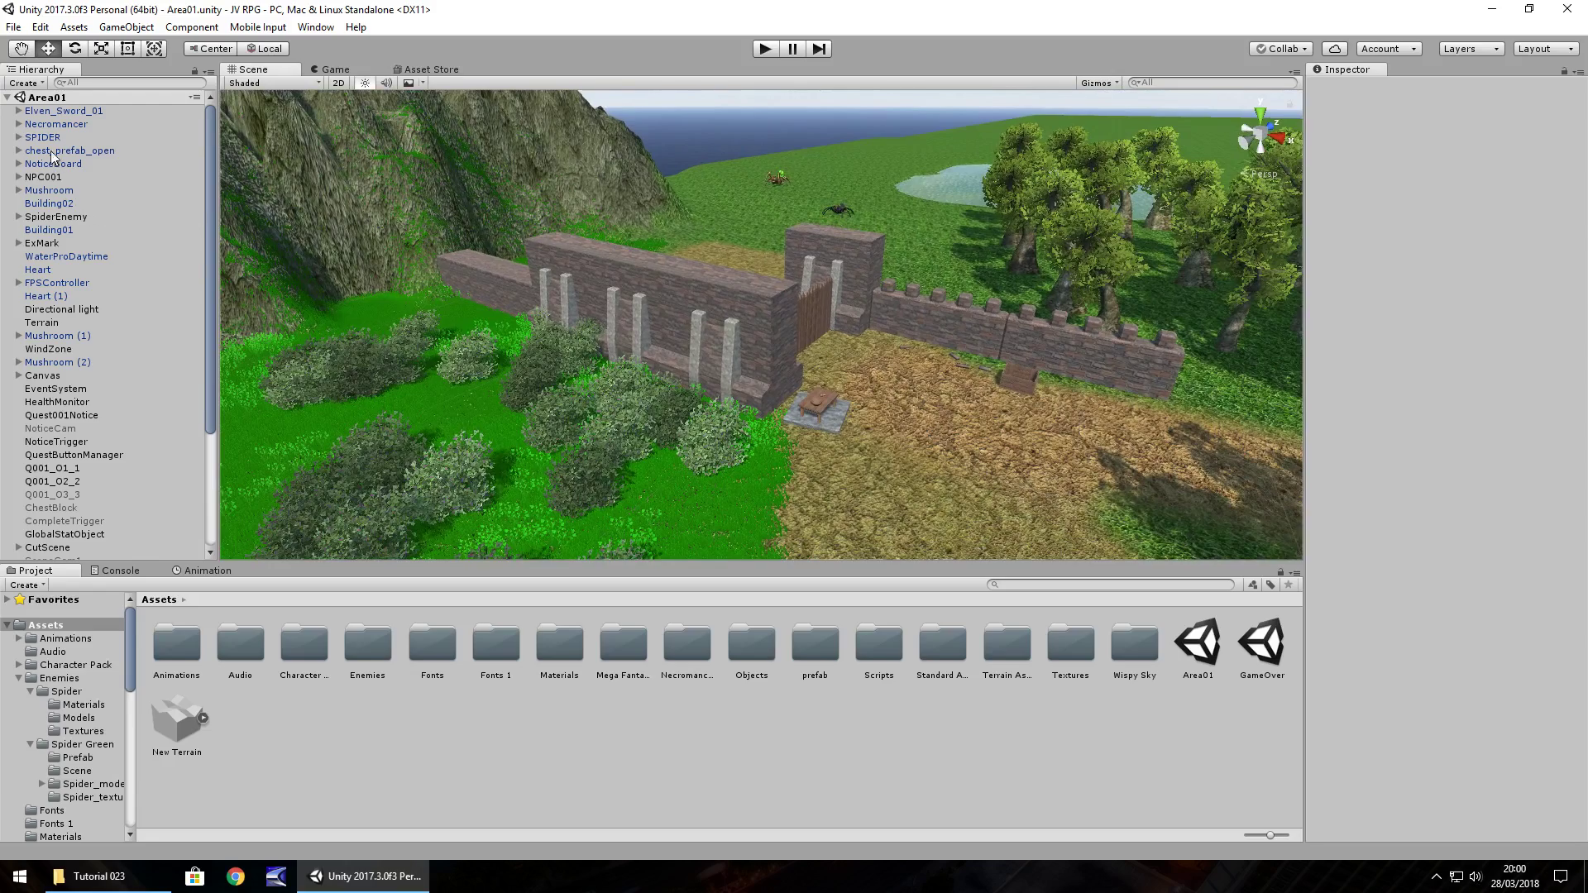
double_click(42, 137)
right_click_drag(856, 341, 766, 266)
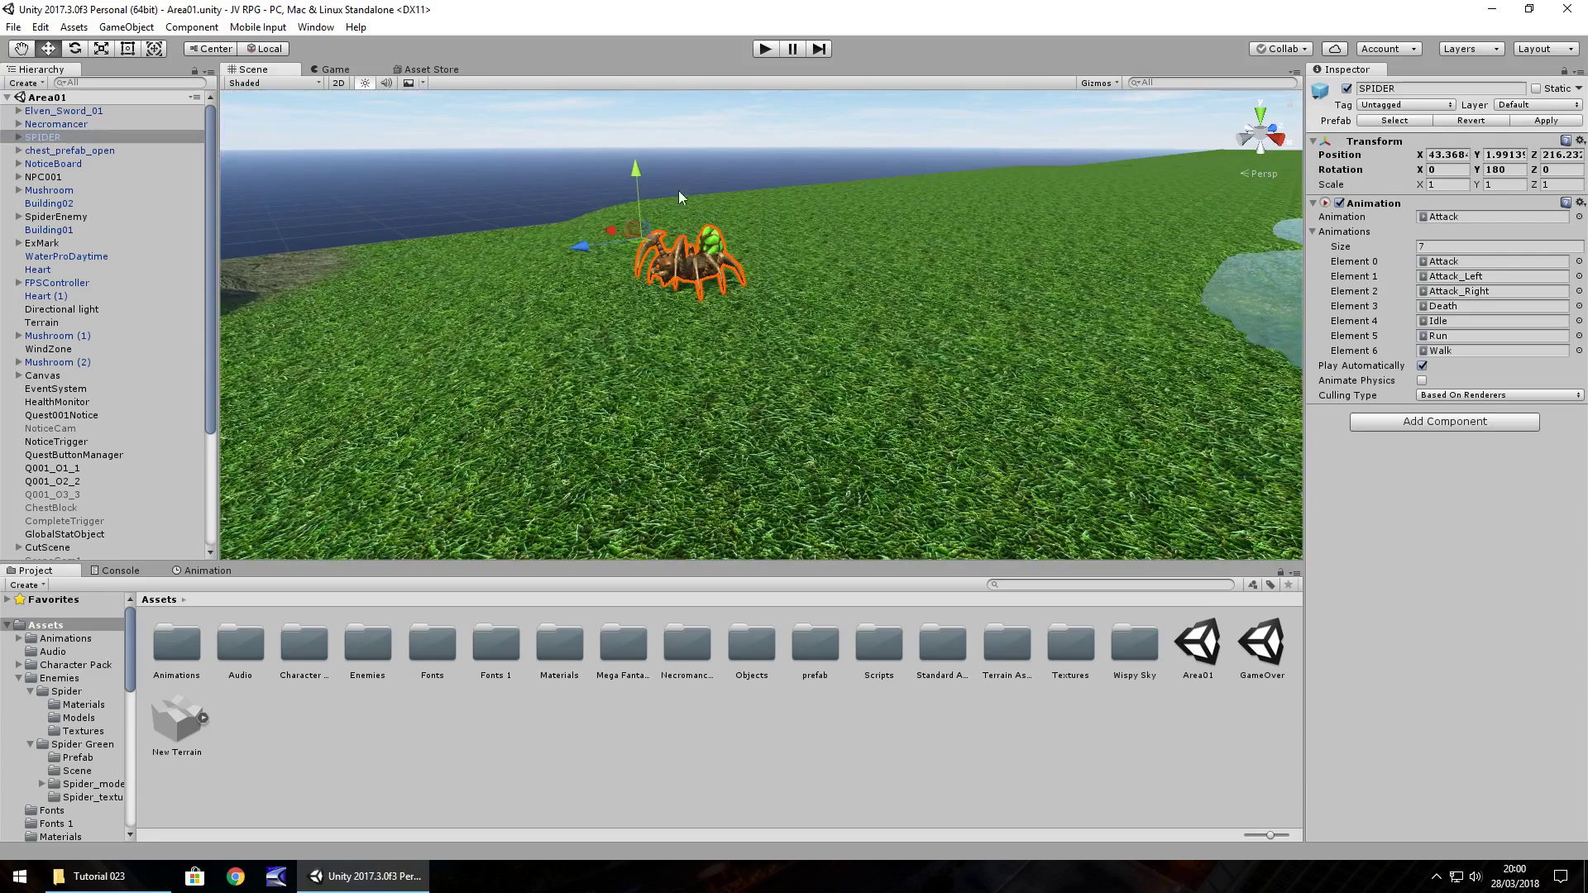
right_click_drag(579, 298, 642, 281)
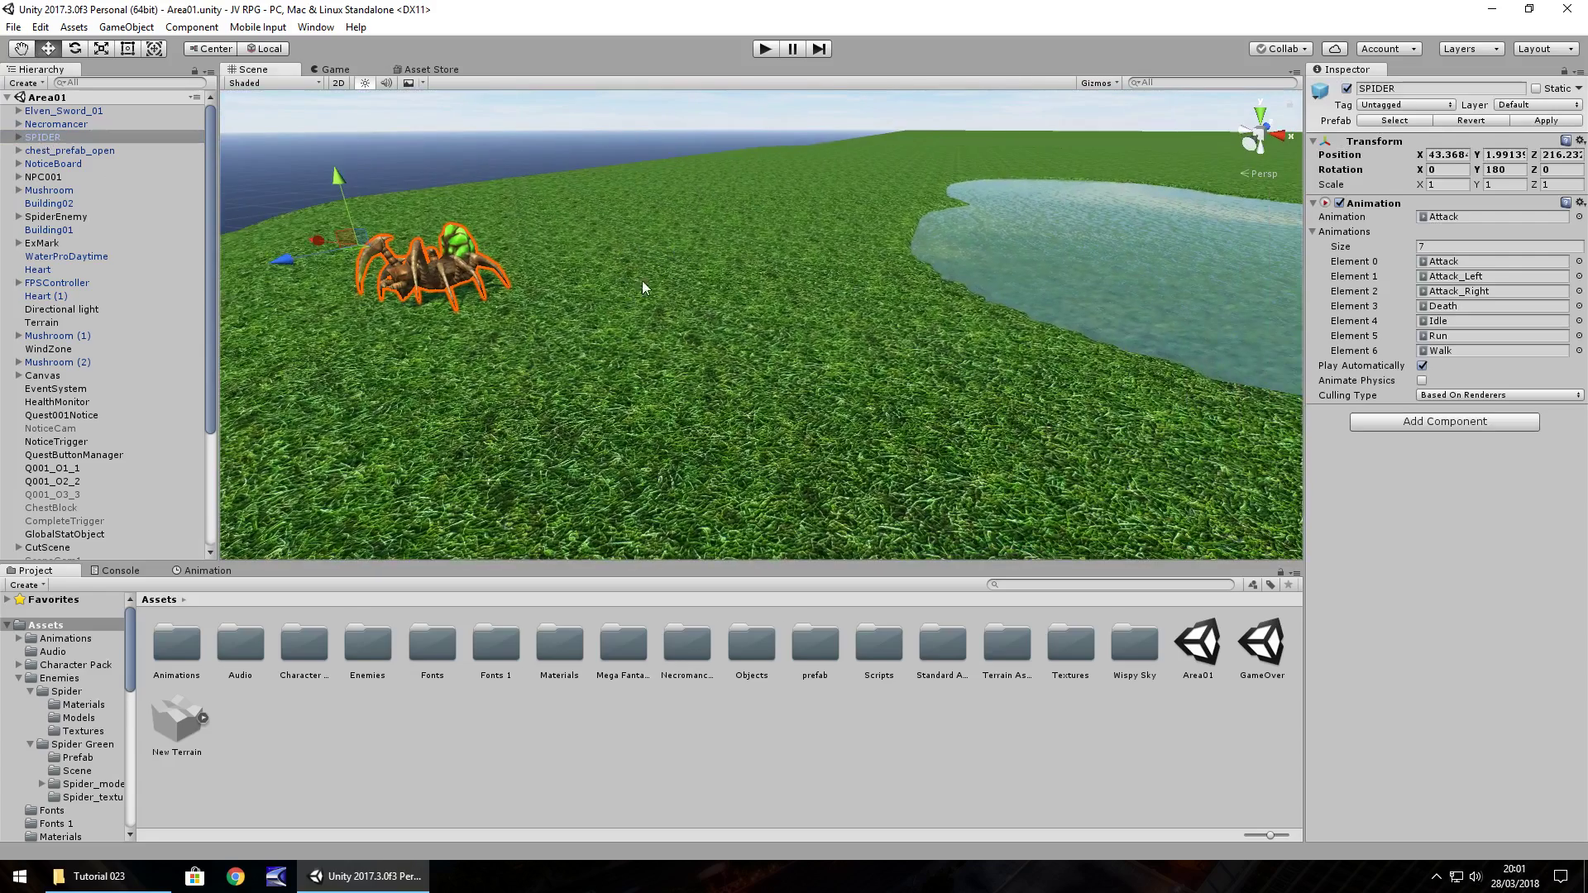
right_click_drag(557, 313, 766, 275)
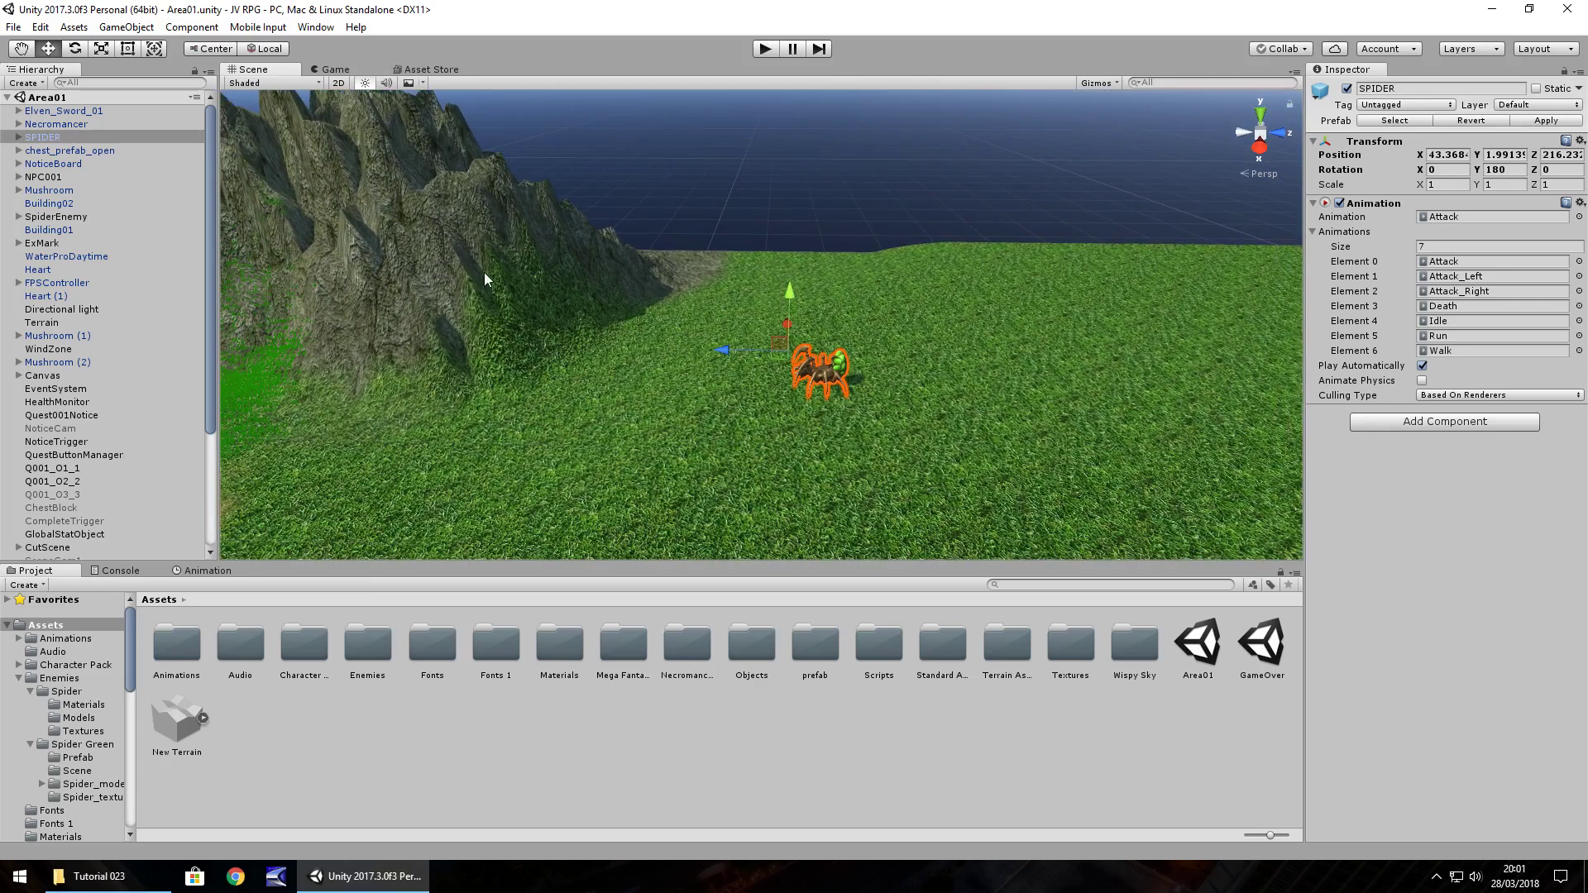
left_click(575, 249)
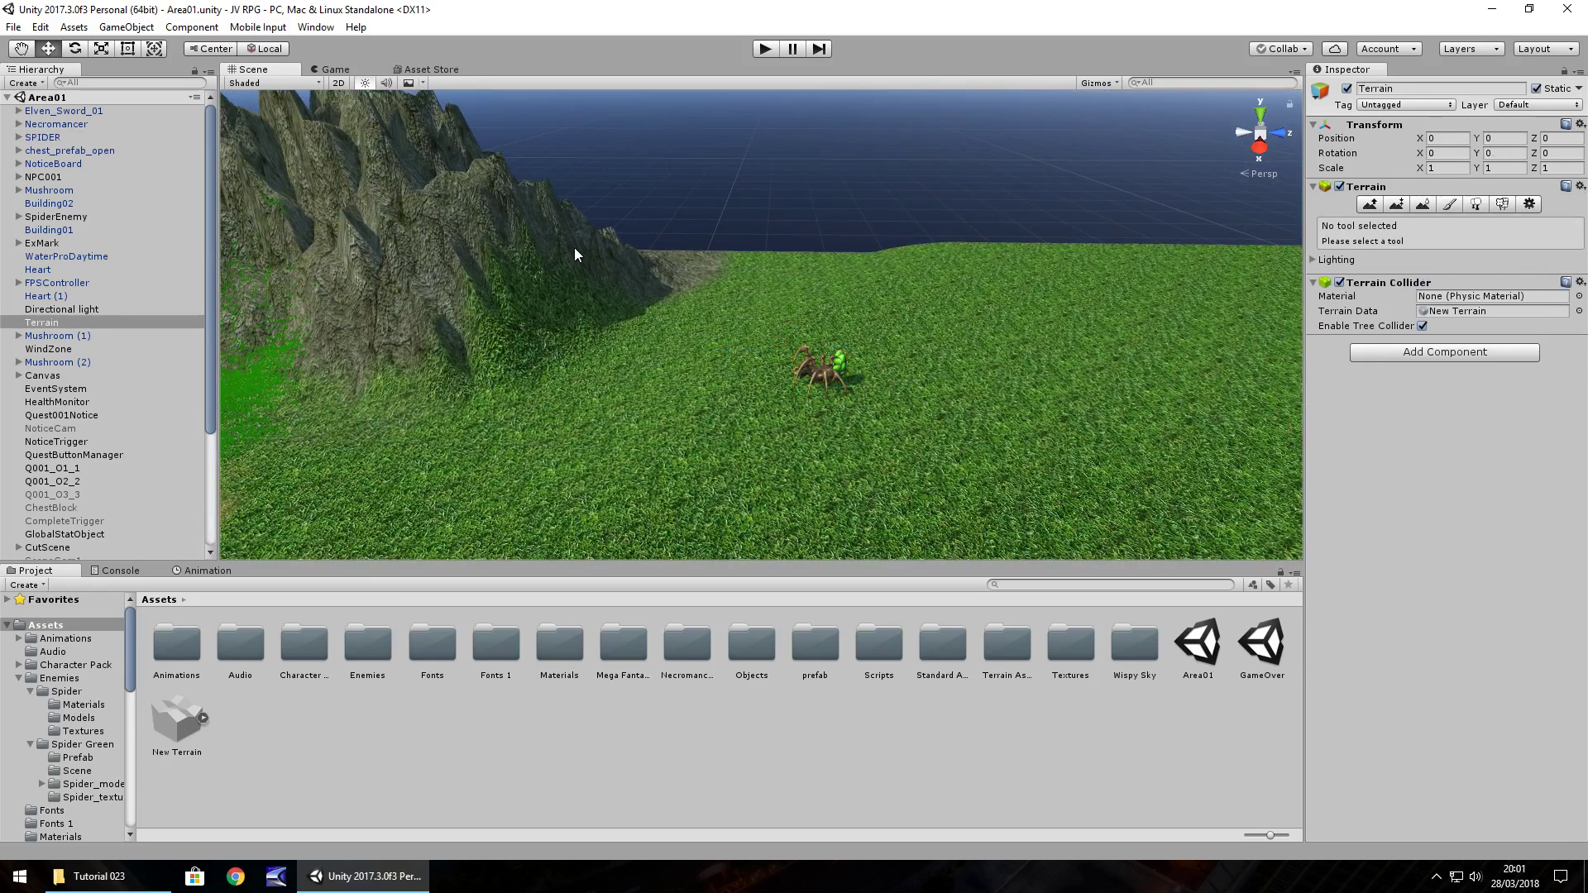
left_click(1449, 204)
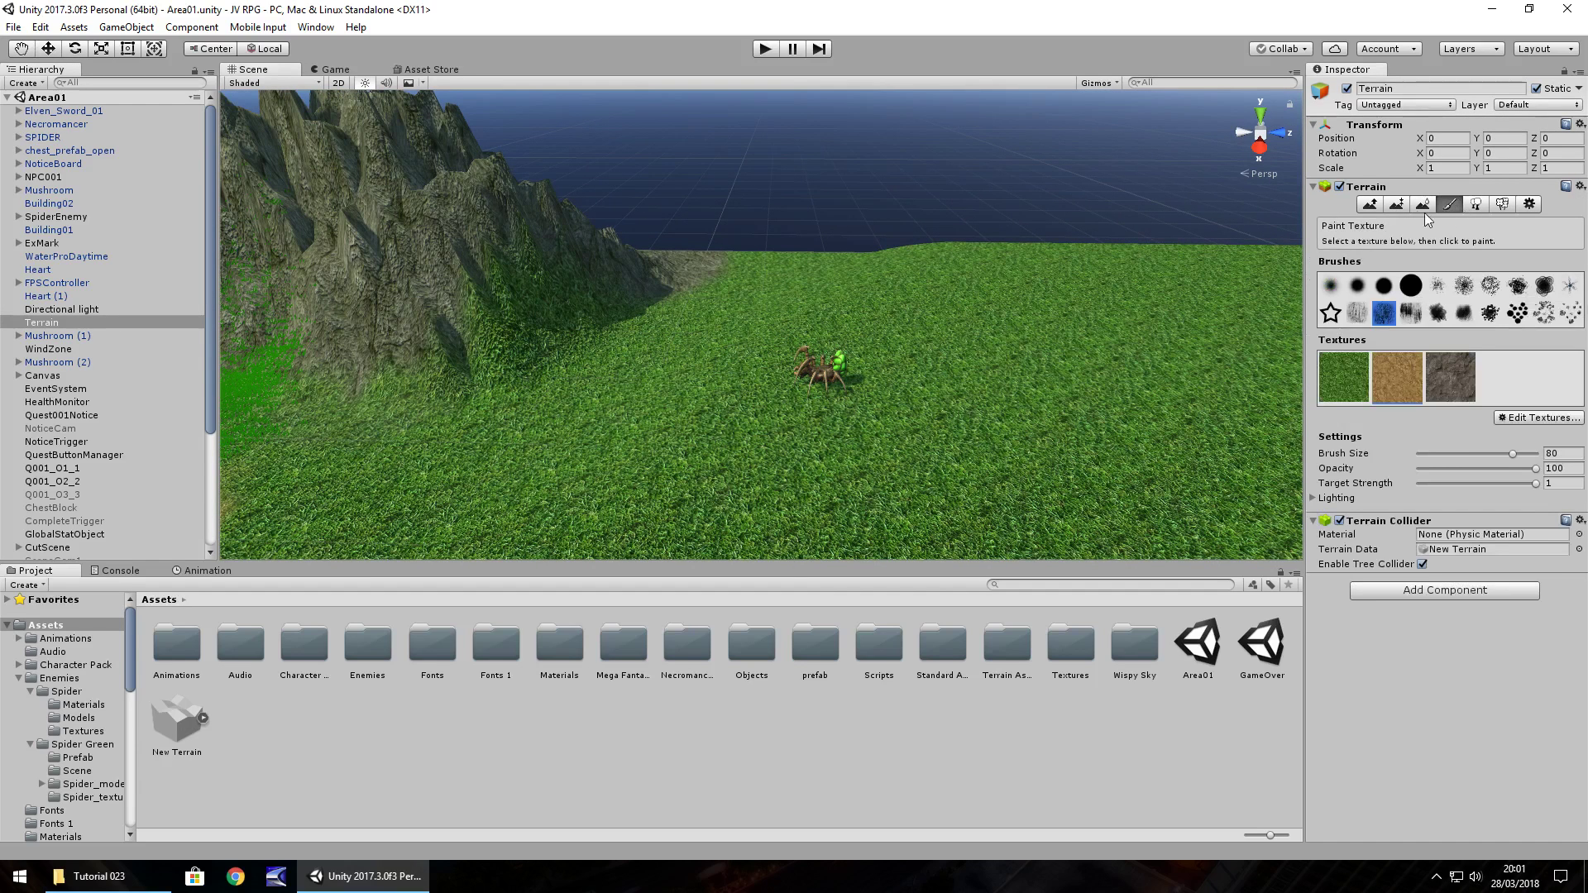
left_click(1373, 209)
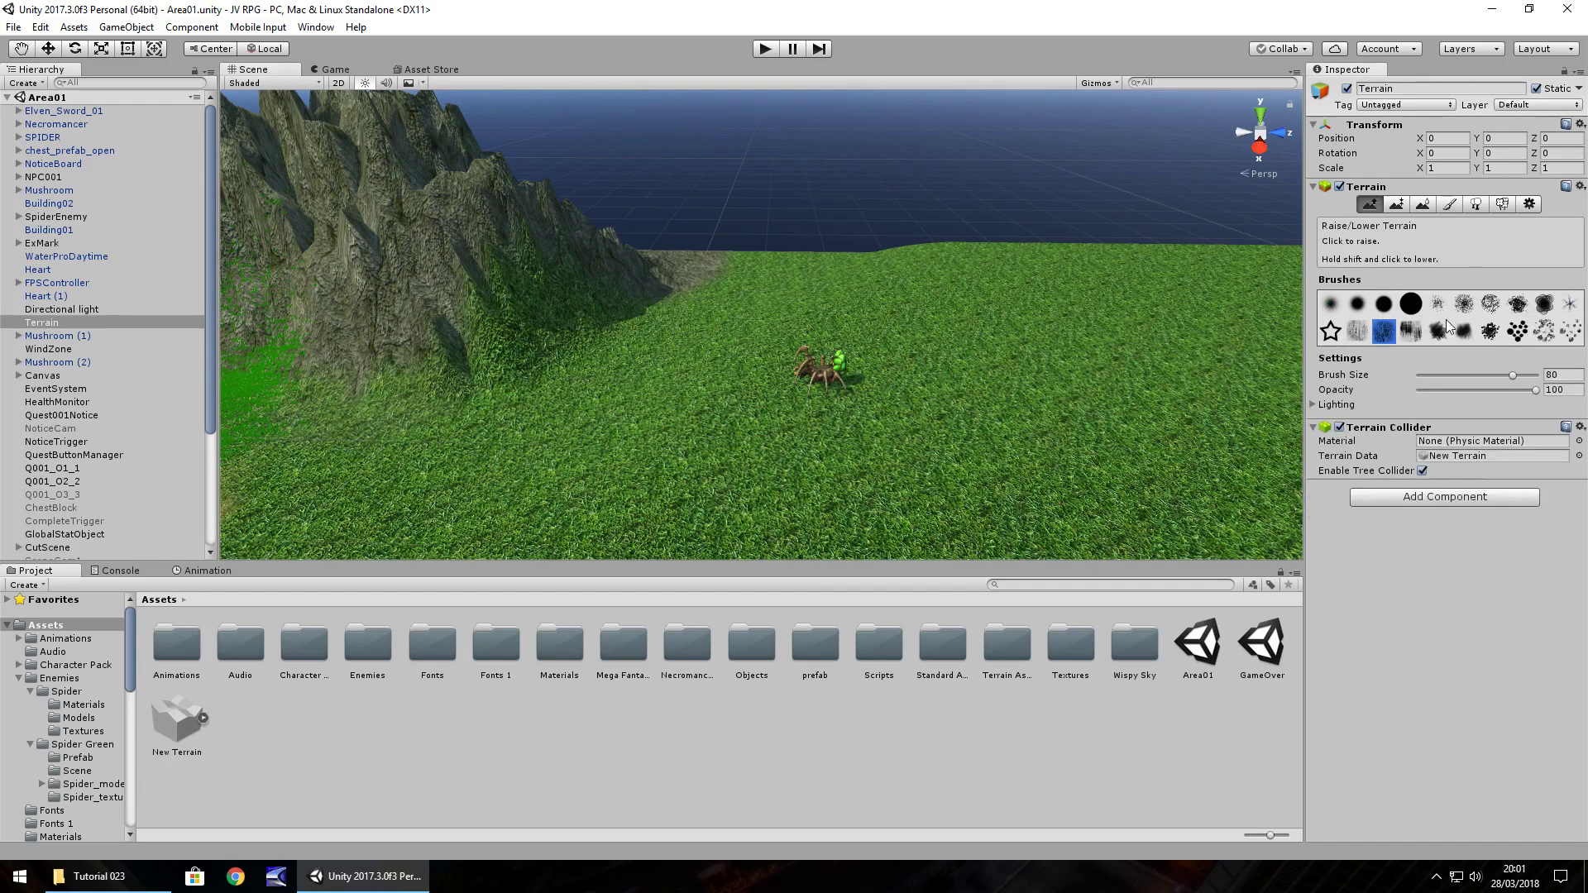
left_click(1396, 204)
left_click(1449, 205)
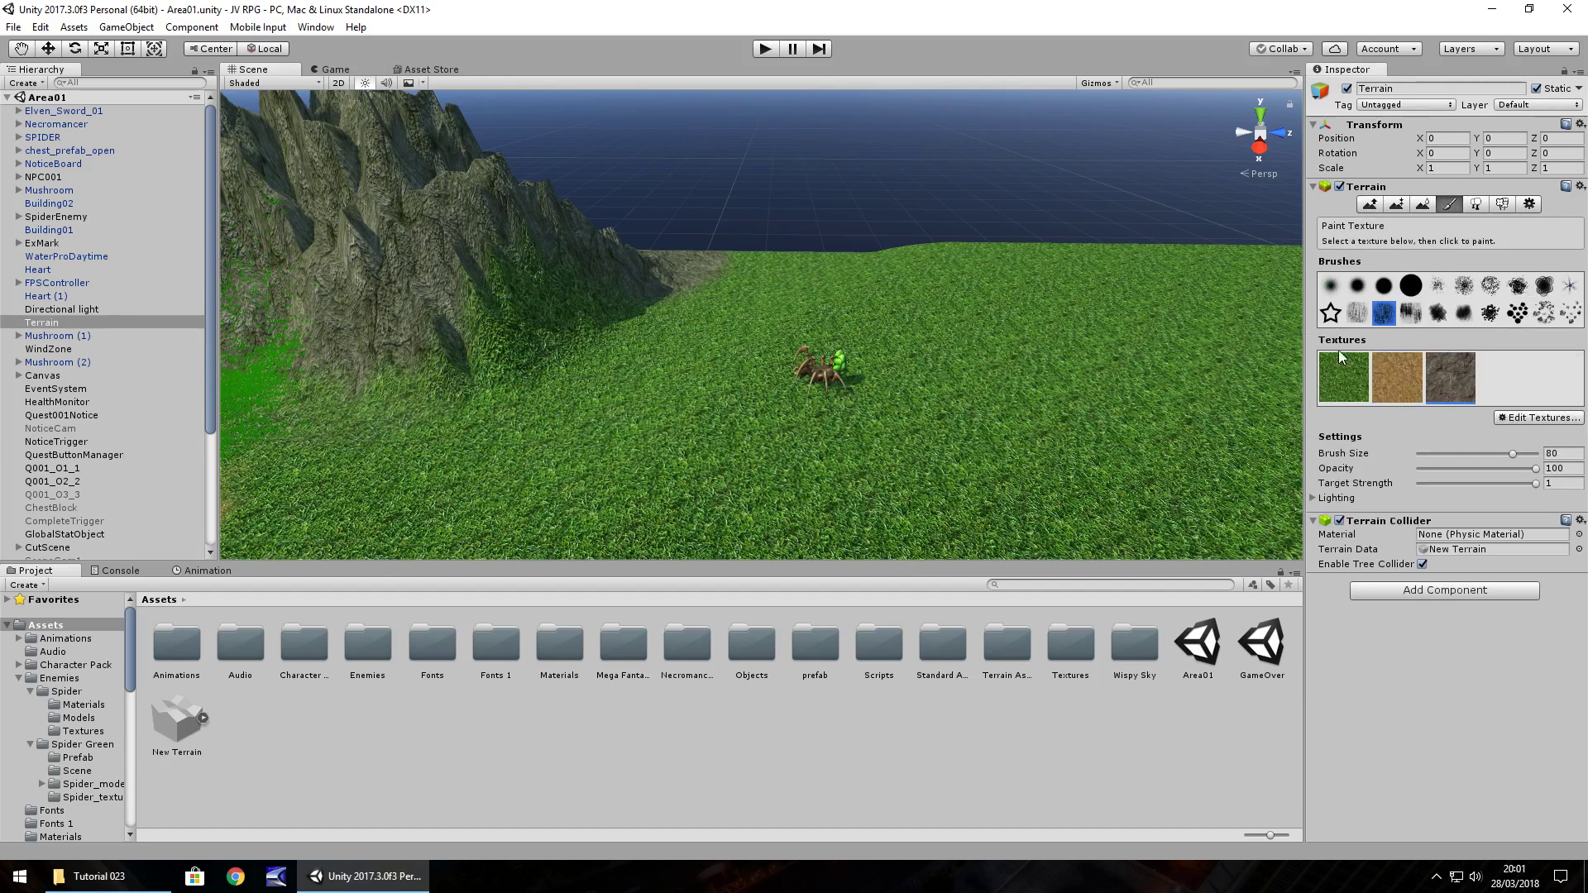
left_click_drag(1514, 457, 1437, 459)
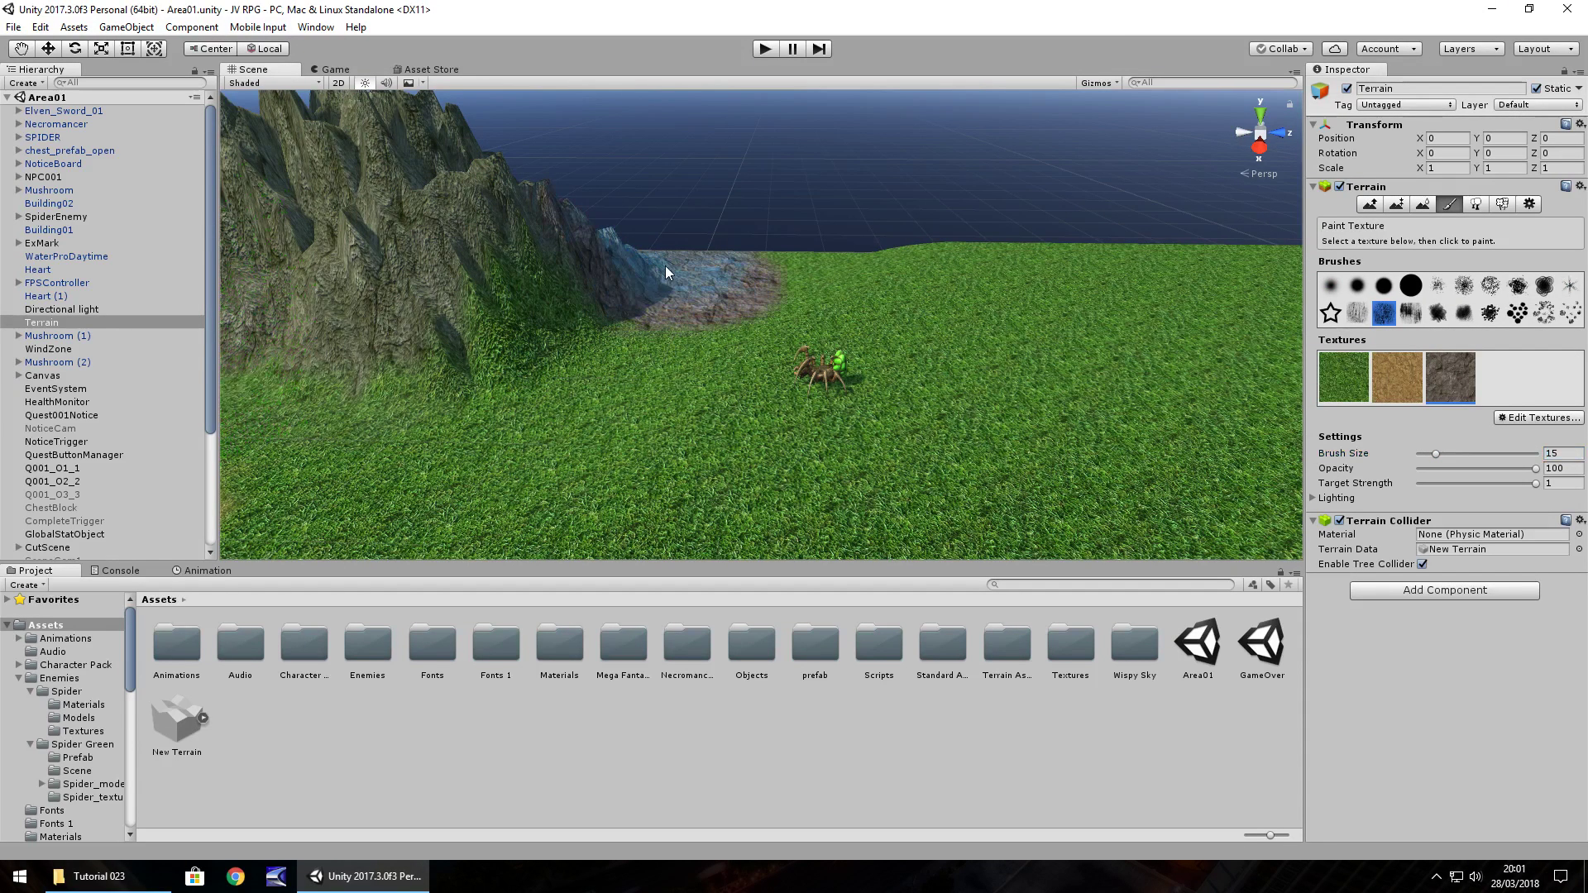
Raise the terrain into a jagged mountain ridge along the map edge behind the spider, using brush size 15.
left_click(1396, 205)
left_click(1370, 204)
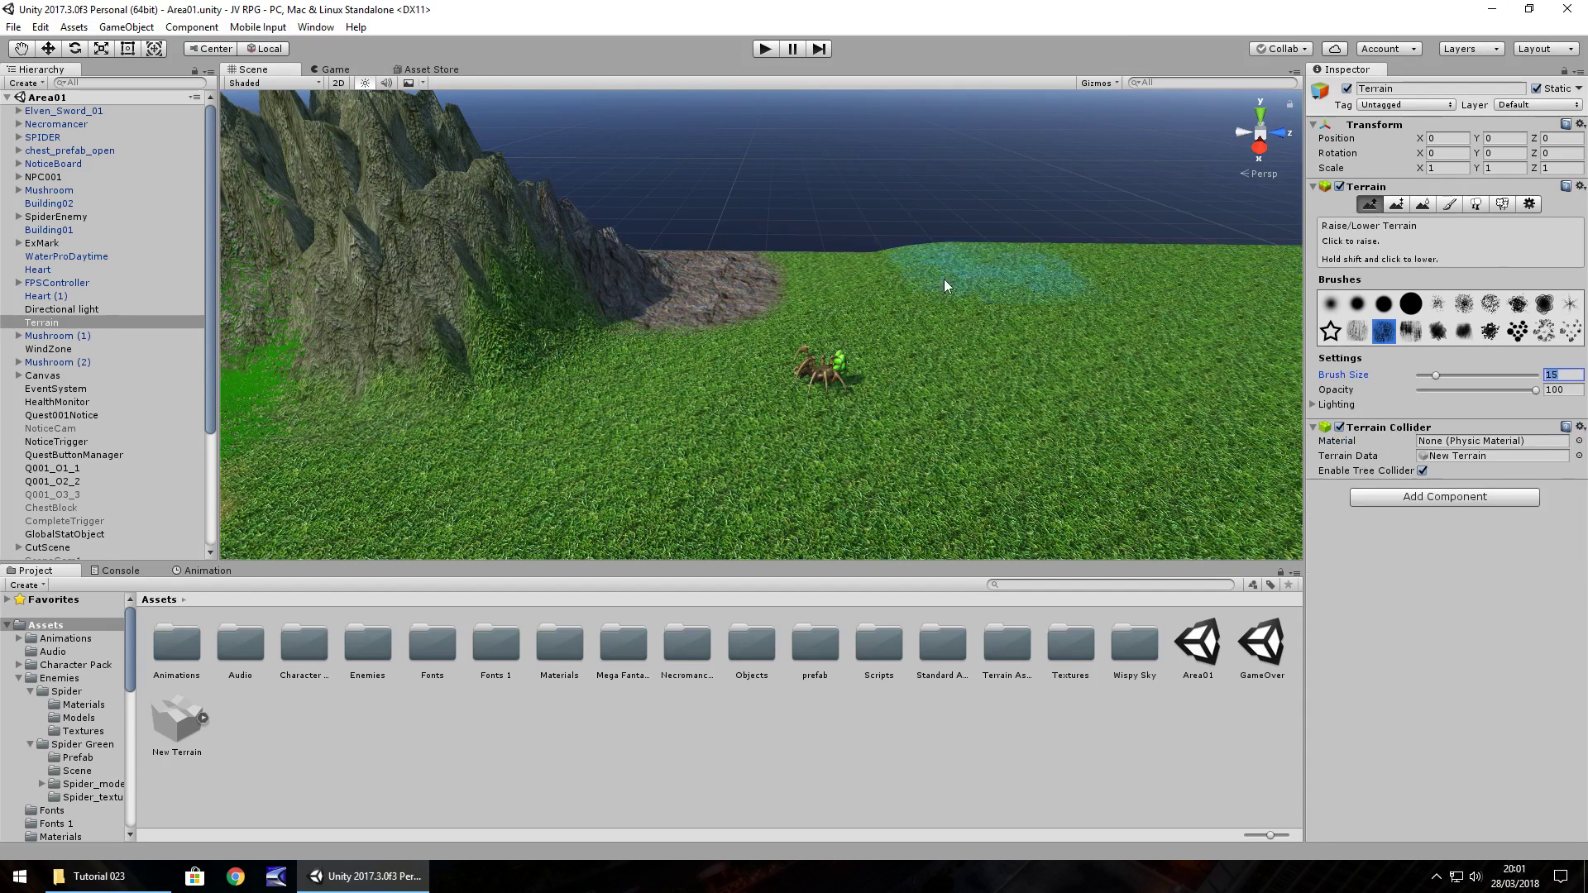
left_click_drag(688, 284, 690, 268)
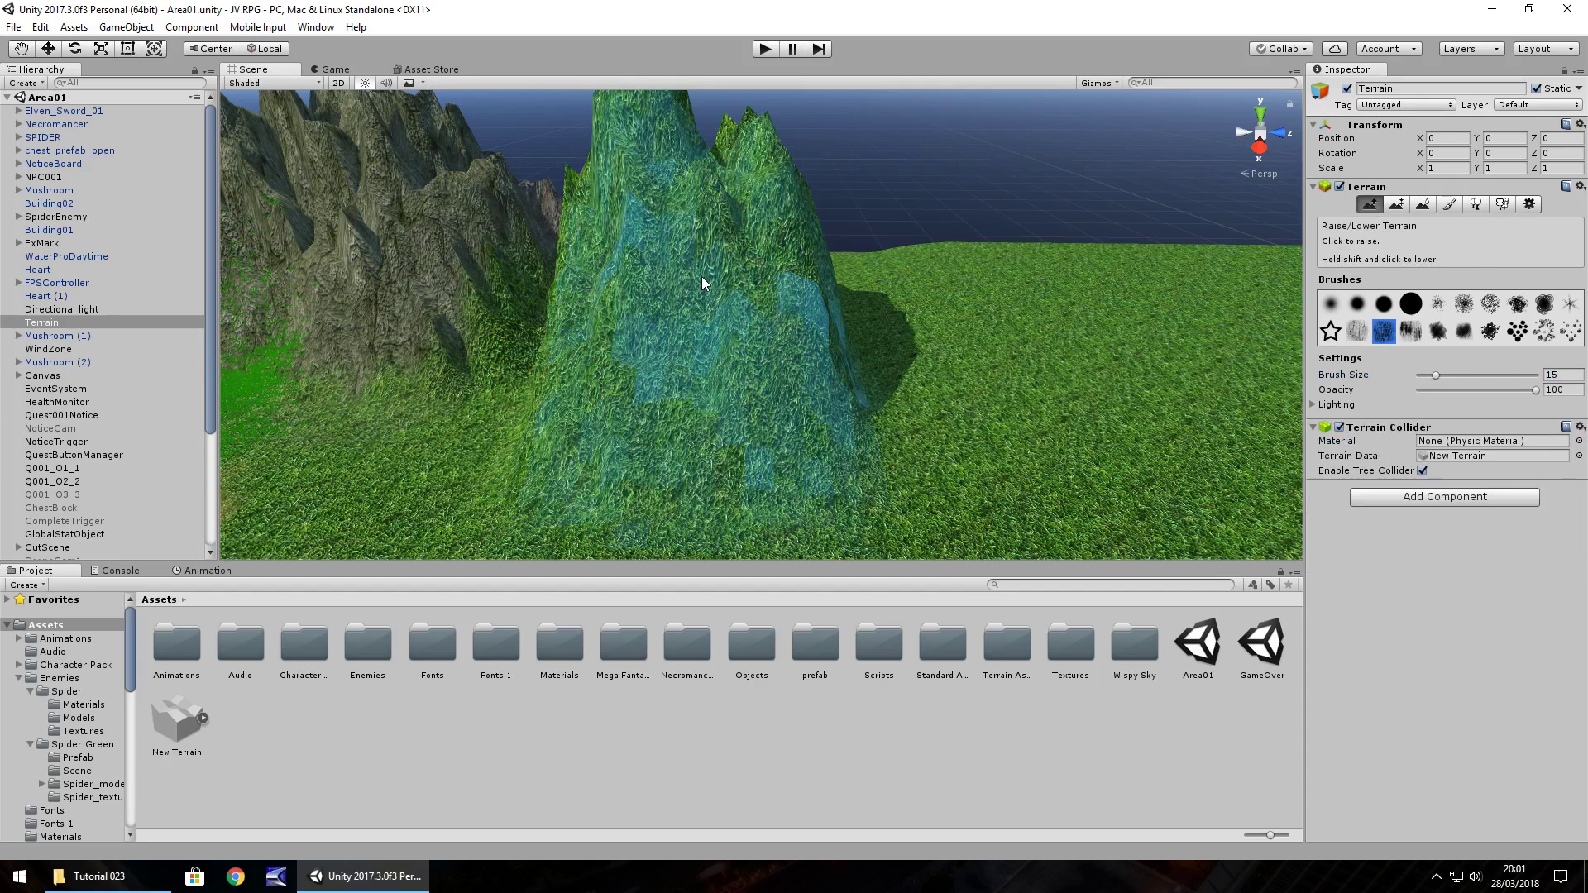
key("ctrl+z")
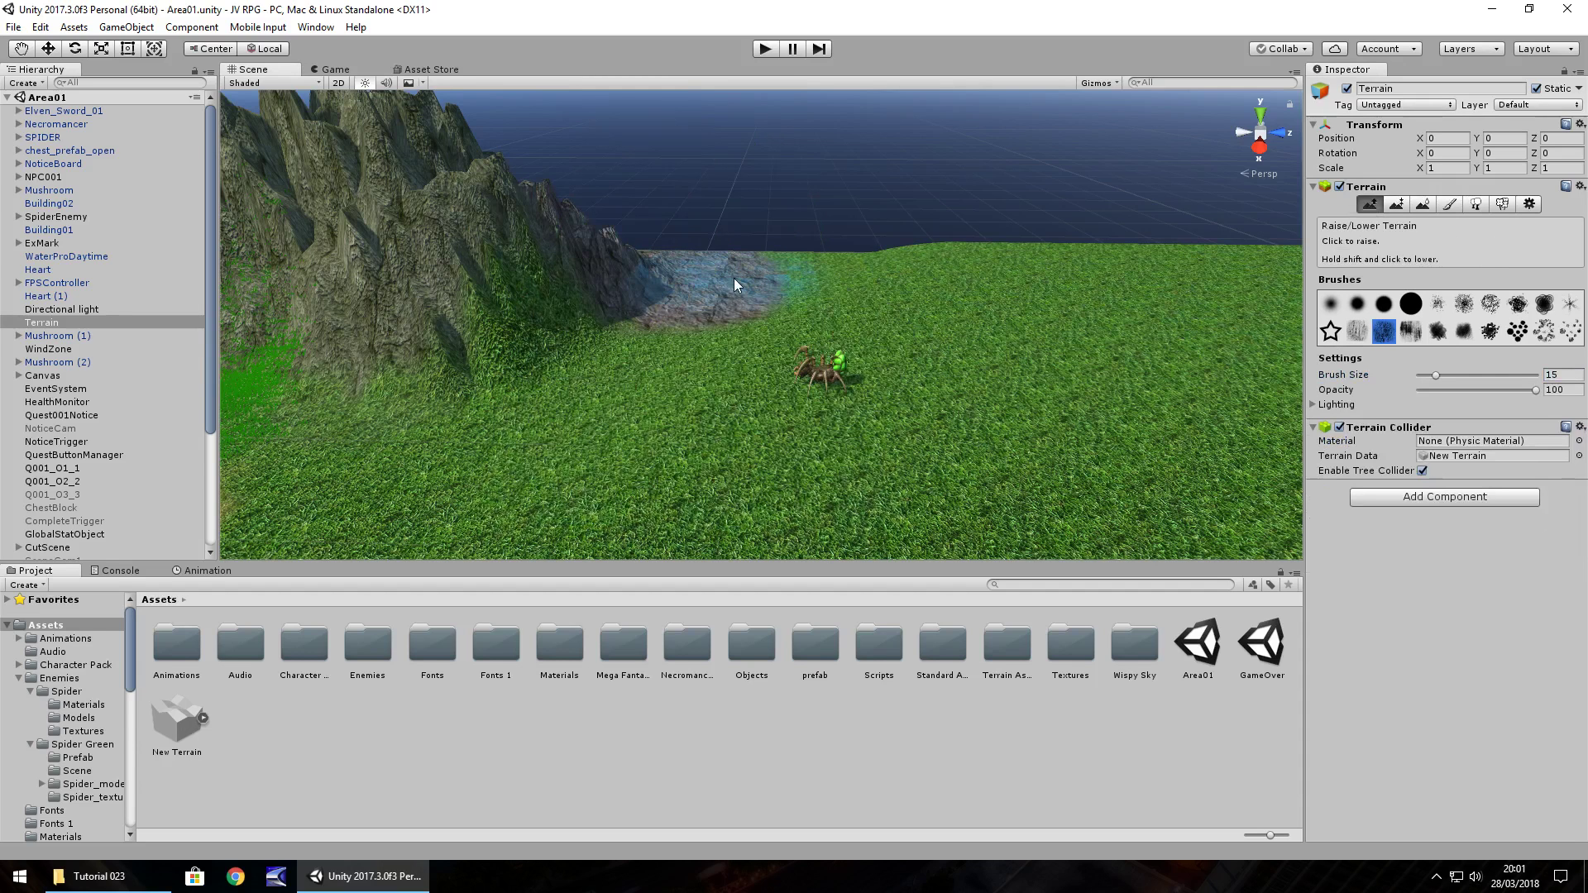
mouse_move(732, 278)
left_mouse_down()
mouse_move(640, 250)
mouse_move(847, 248)
mouse_move(865, 278)
mouse_move(900, 280)
mouse_move(1062, 272)
left_mouse_up()
key("ctrl+z")
mouse_move(1062, 272)
middle_mouse_down()
mouse_move(1021, 212)
mouse_move(827, 248)
middle_mouse_up()
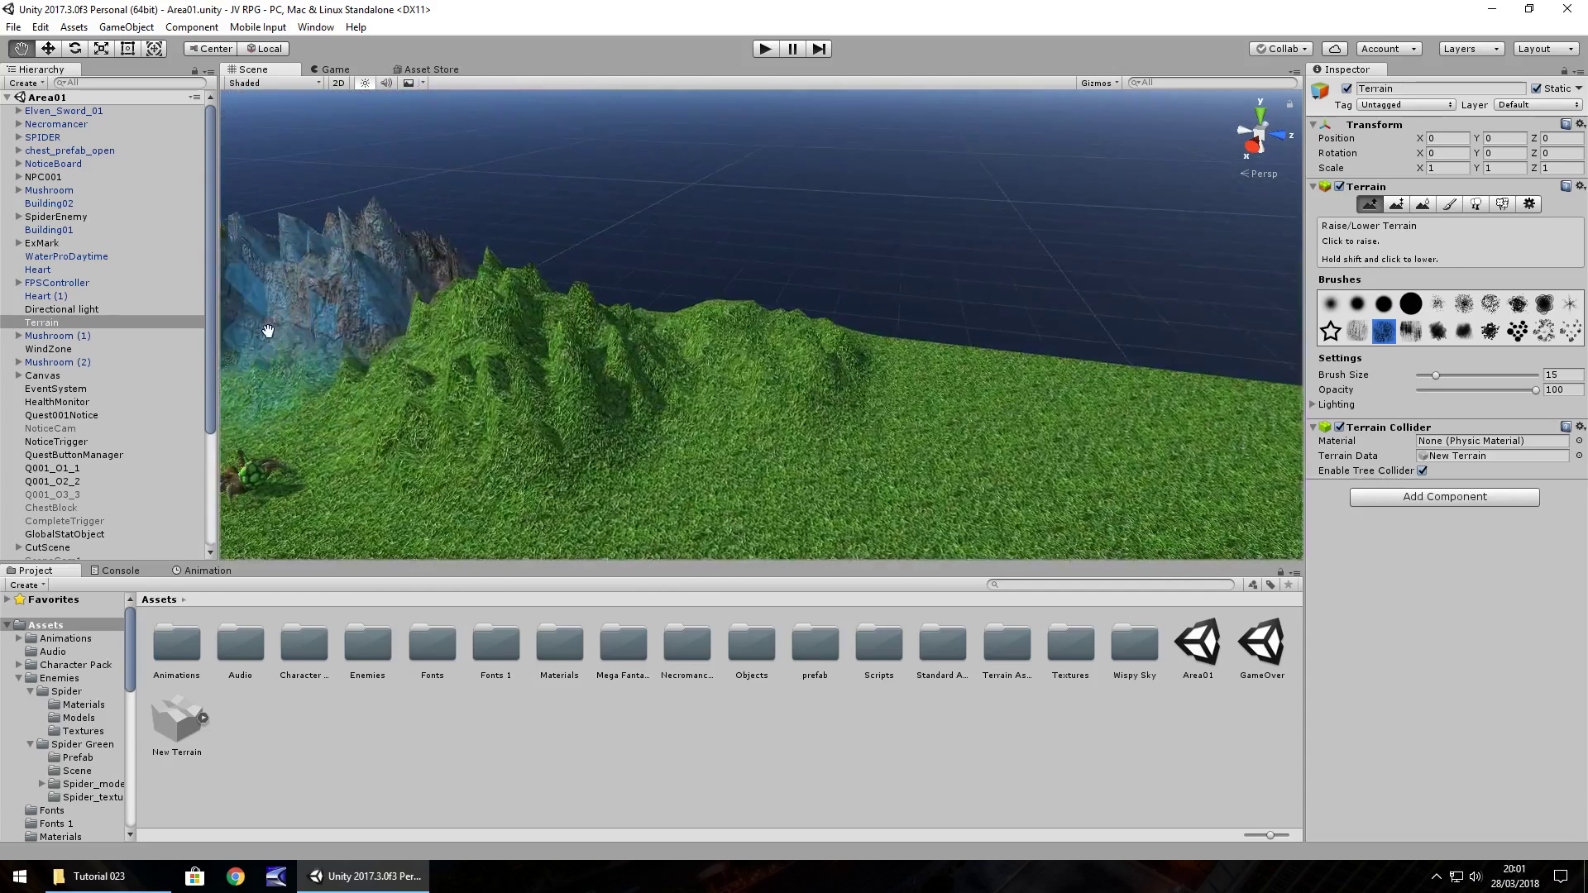
left_click_drag(828, 248, 538, 272, "alt")
mouse_move(687, 269)
left_mouse_down("alt")
mouse_move(850, 319)
mouse_move(720, 259)
mouse_move(752, 270)
mouse_move(994, 391)
mouse_move(674, 234)
left_mouse_up("alt")
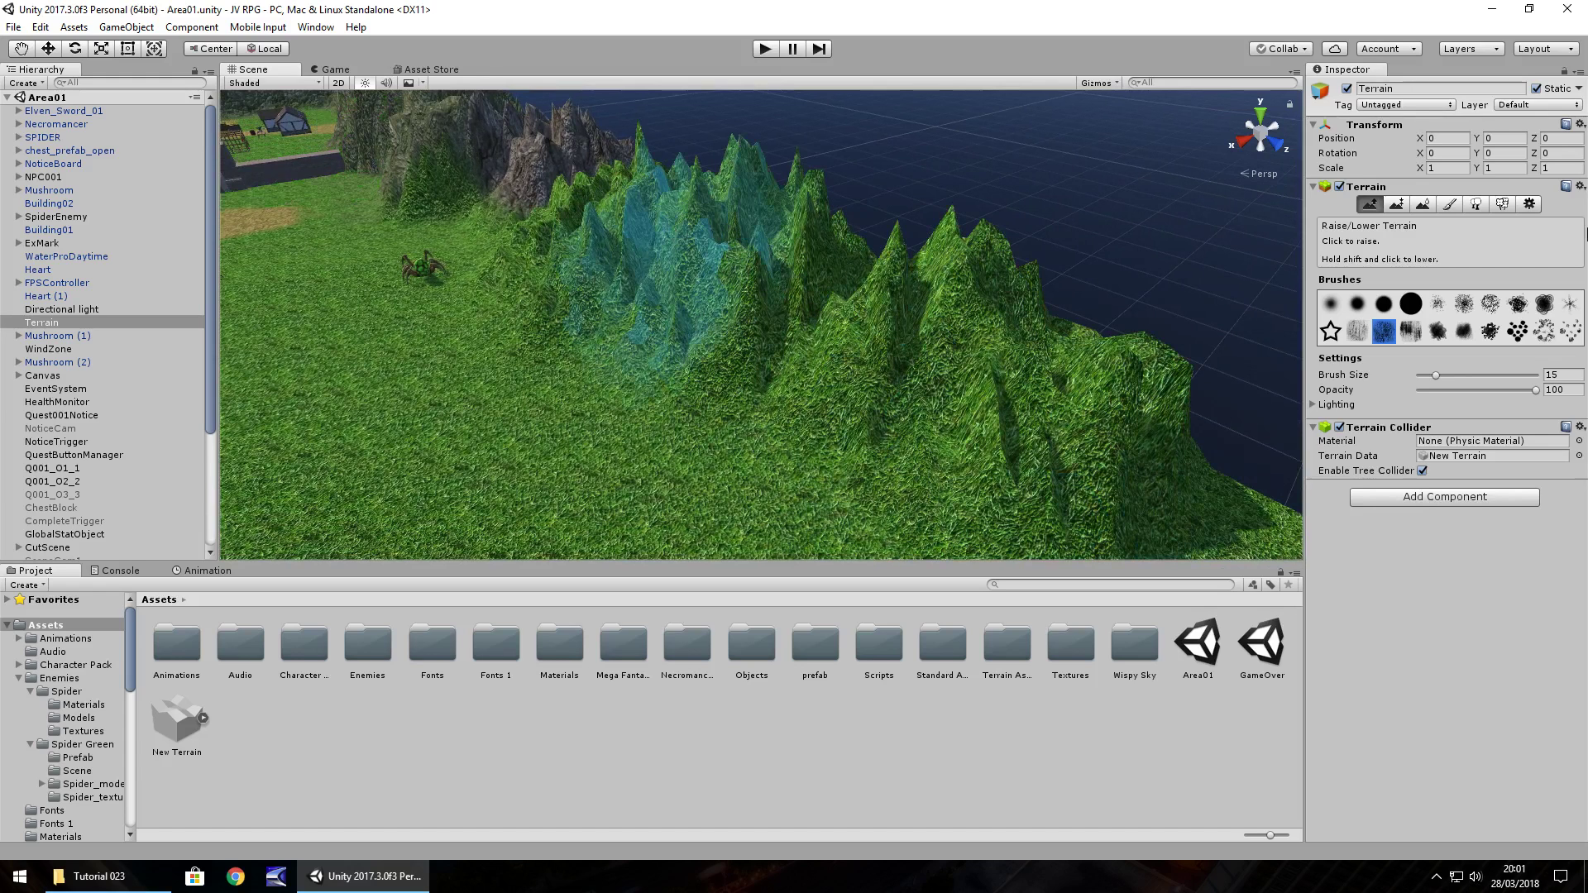
Paint the whole new mountain ridge with the rock texture, using the small soft round brush at size 15.
left_click(1449, 204)
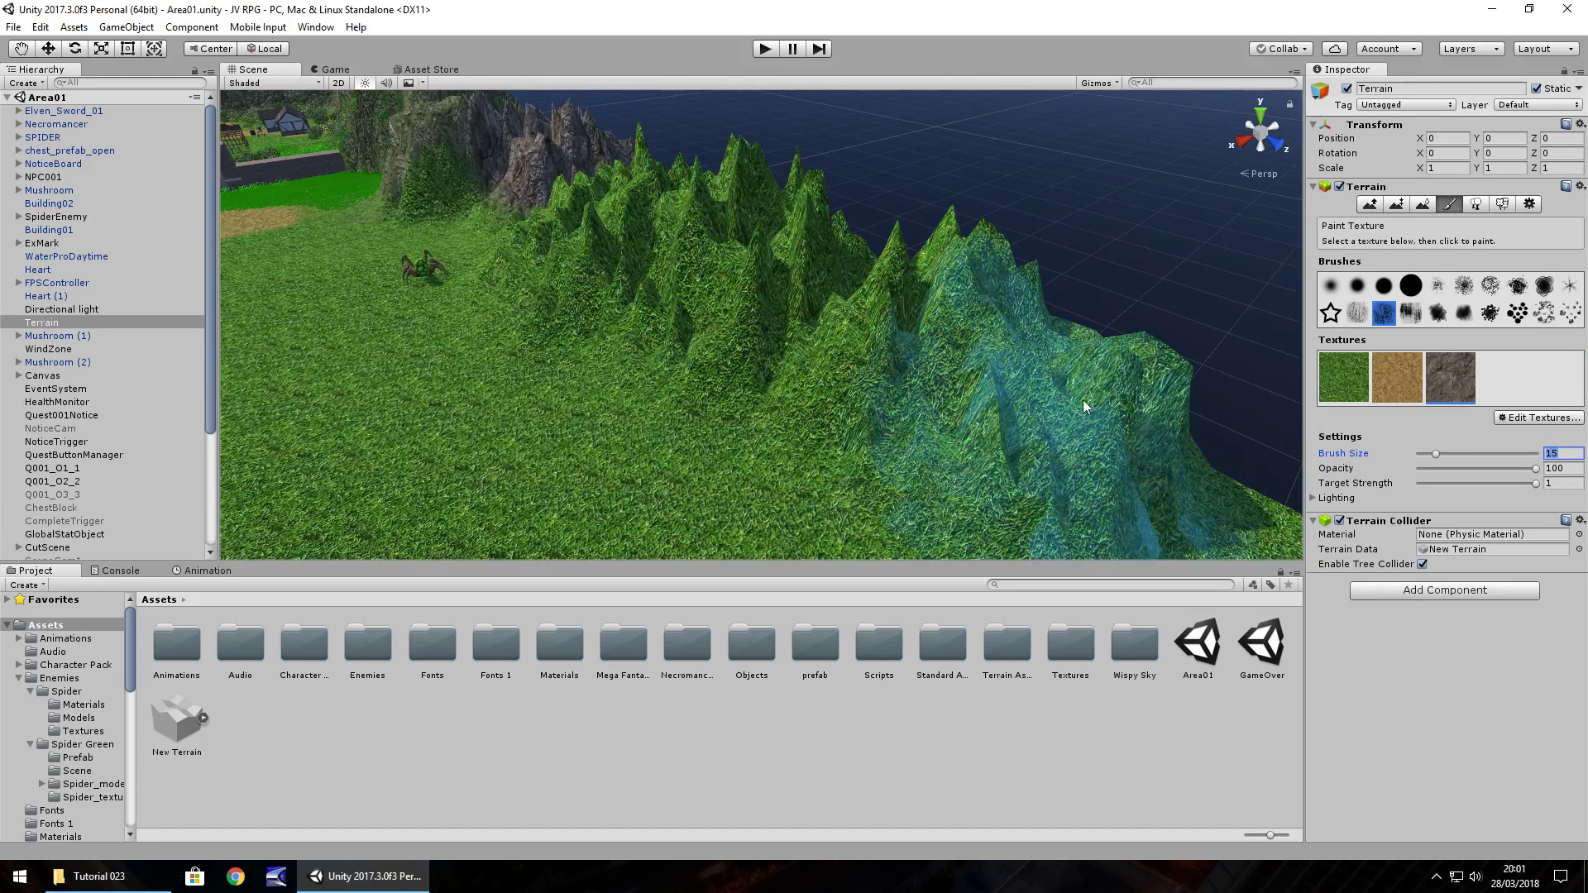
left_click(1329, 285)
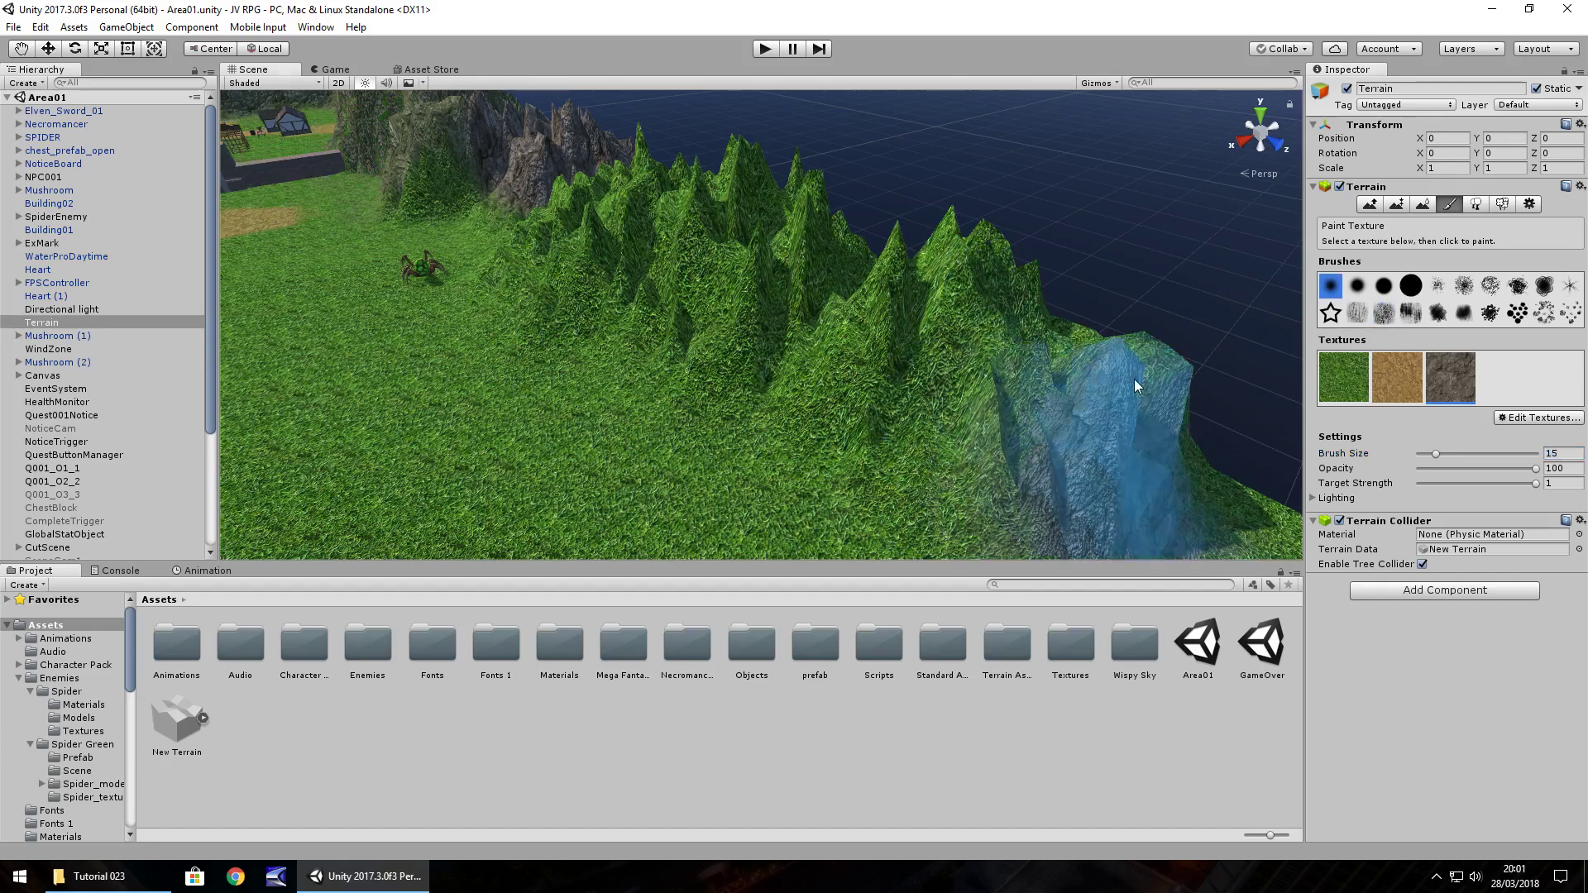
mouse_move(1134, 379)
left_mouse_down()
mouse_move(776, 258)
mouse_move(604, 159)
mouse_move(469, 145)
left_mouse_up()
scroll(1022, 298, "up", 4)
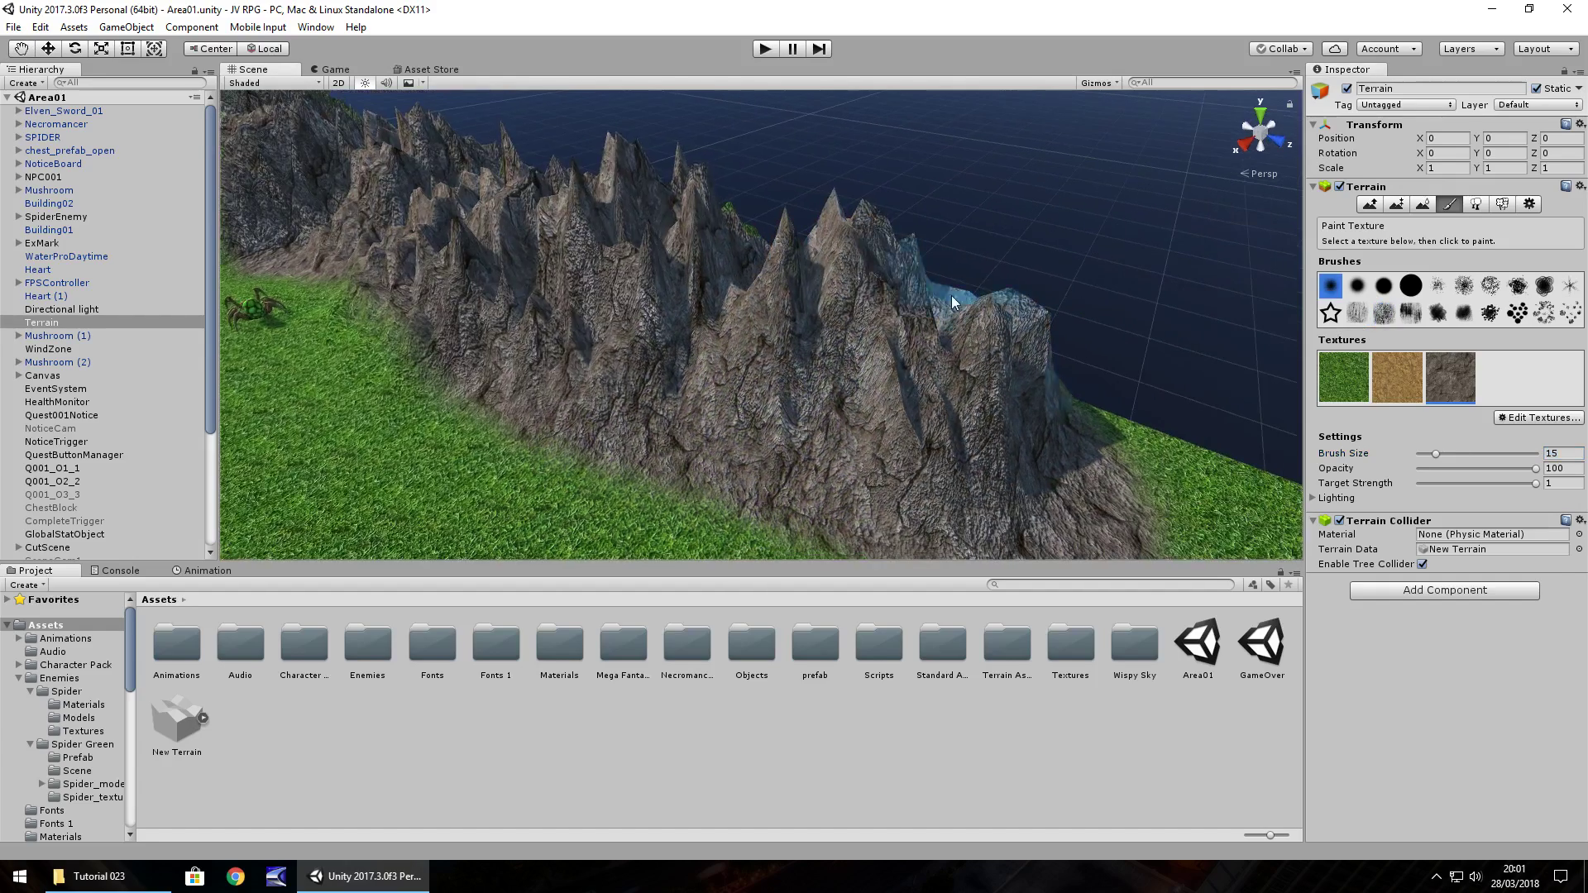
middle_click_drag(957, 315, 917, 311)
scroll(935, 364, "down", 5)
scroll(956, 425, "up", 2)
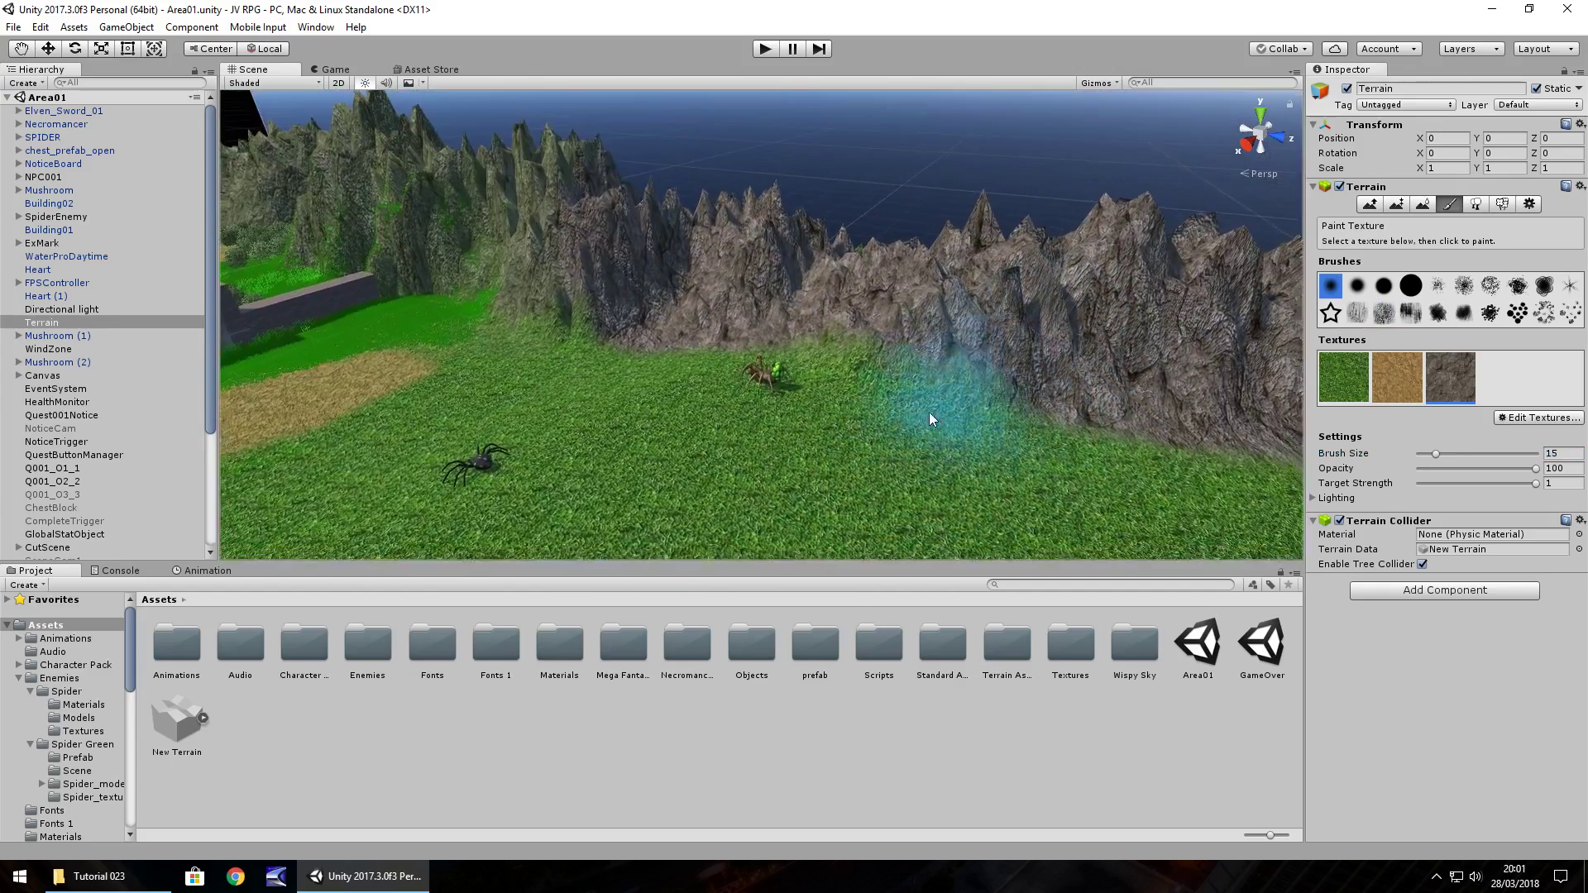
Move the WaterProDaytime plane away from the rock ridge to about X 238.8, Z 209.5.
scroll(961, 414, "down", 2)
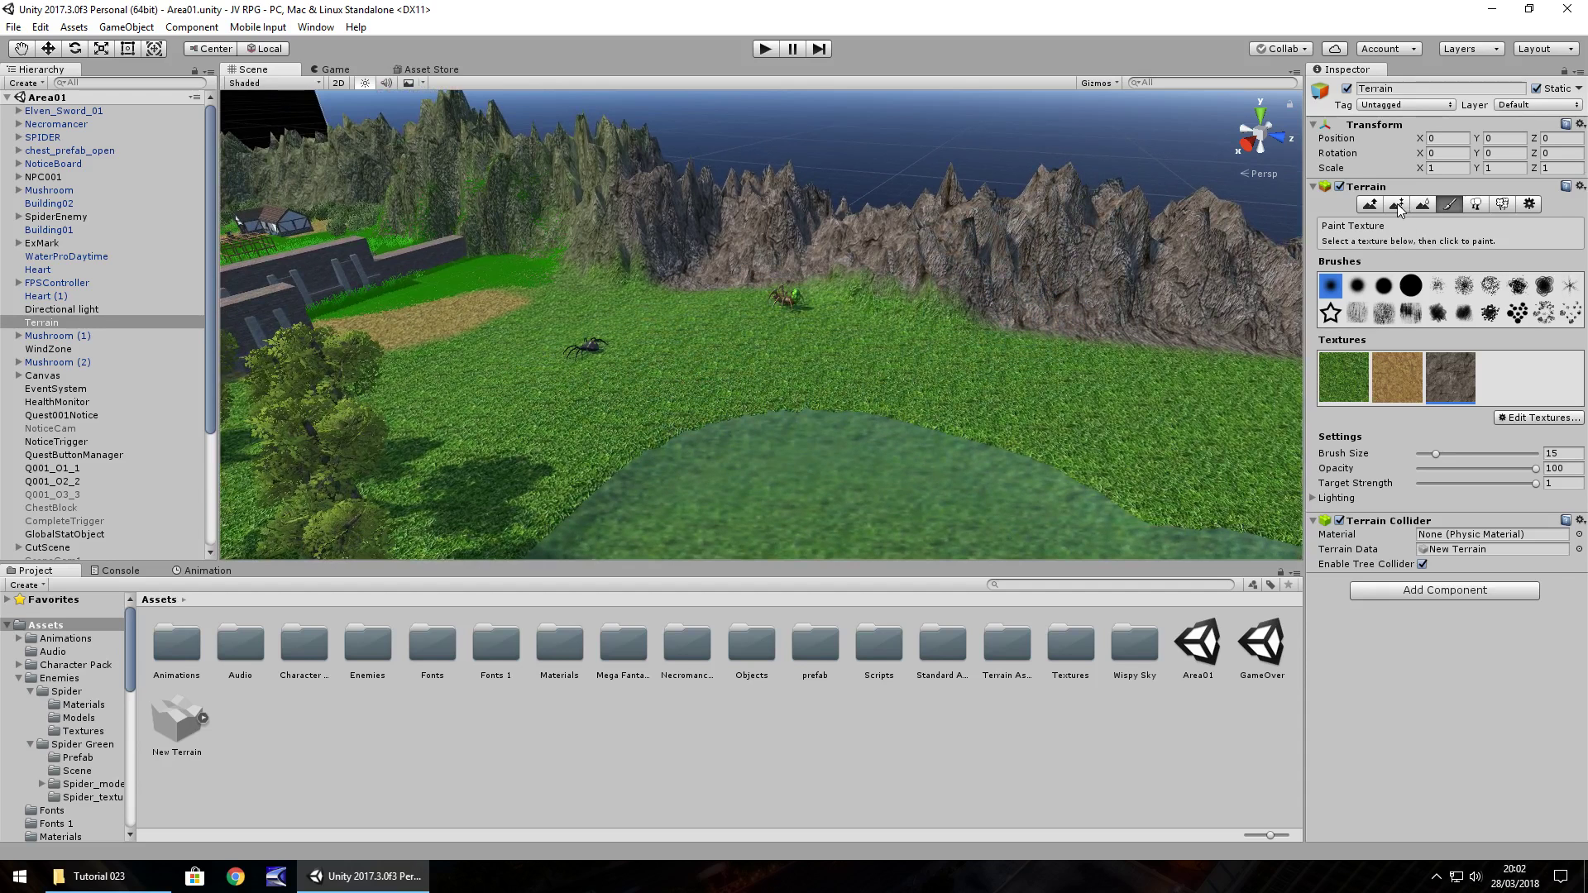
key("alt")
left_click_drag(933, 354, 1032, 386, "alt")
scroll(399, 248, "up", 2)
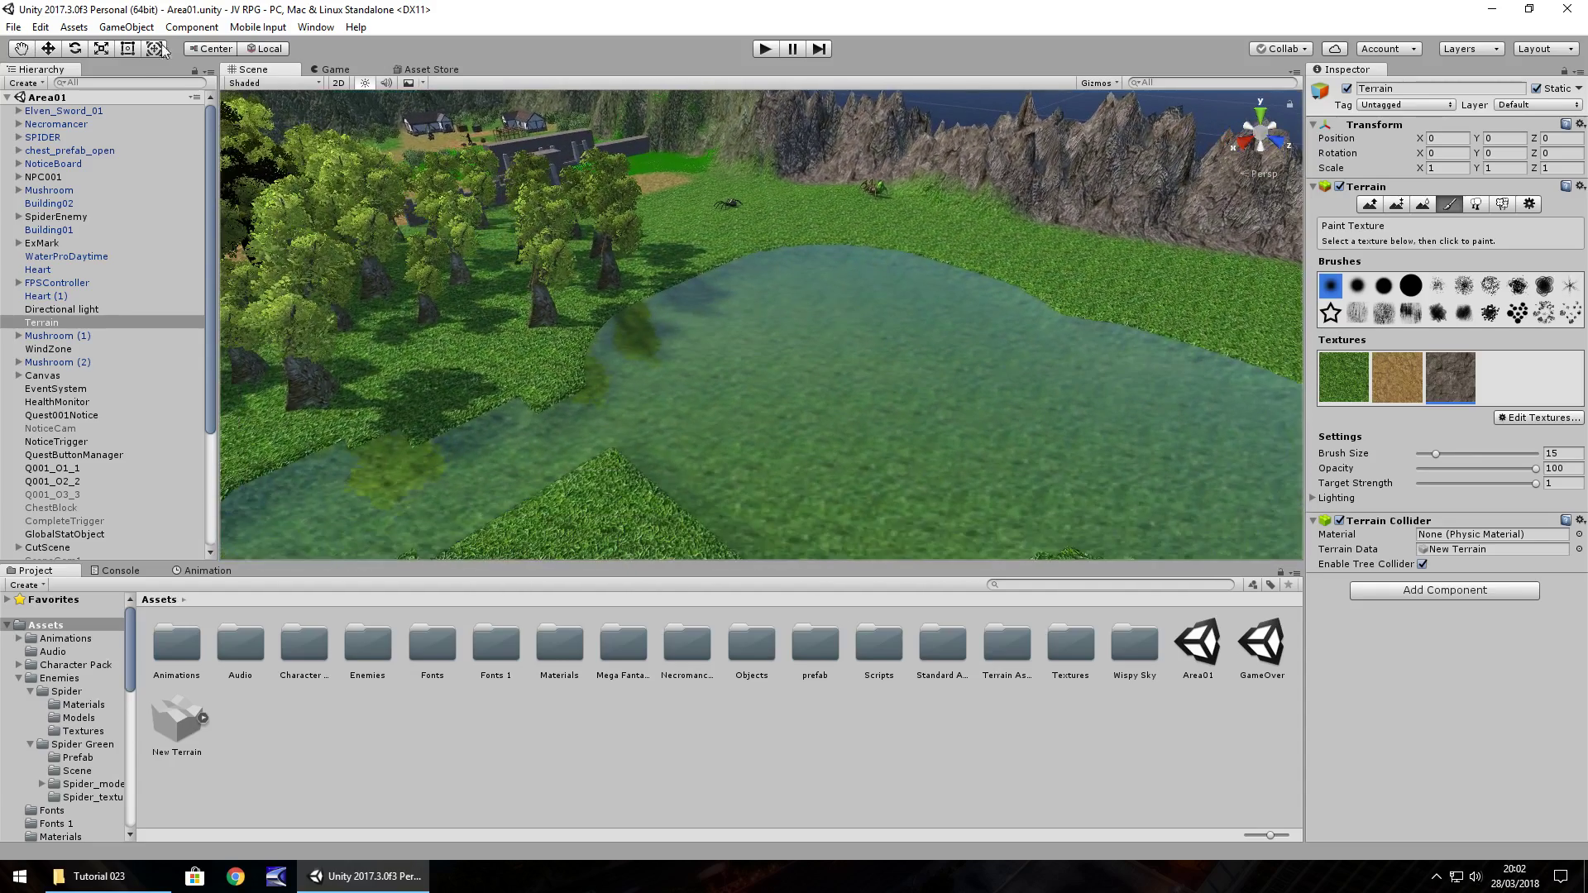
left_click(55, 50)
left_click(777, 410)
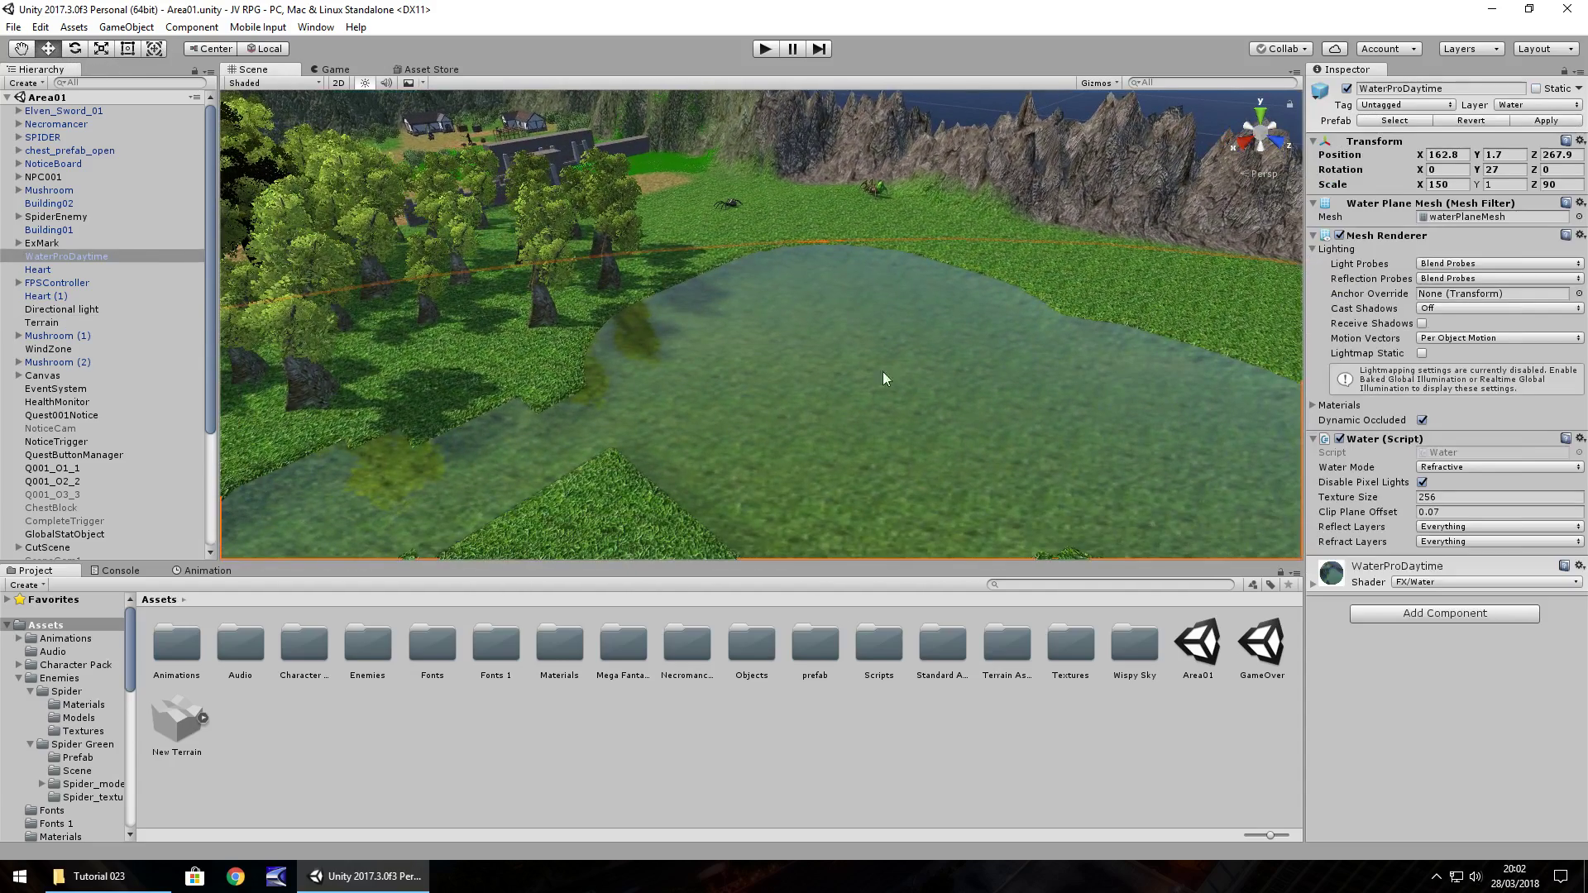
scroll(998, 339, "up", 5)
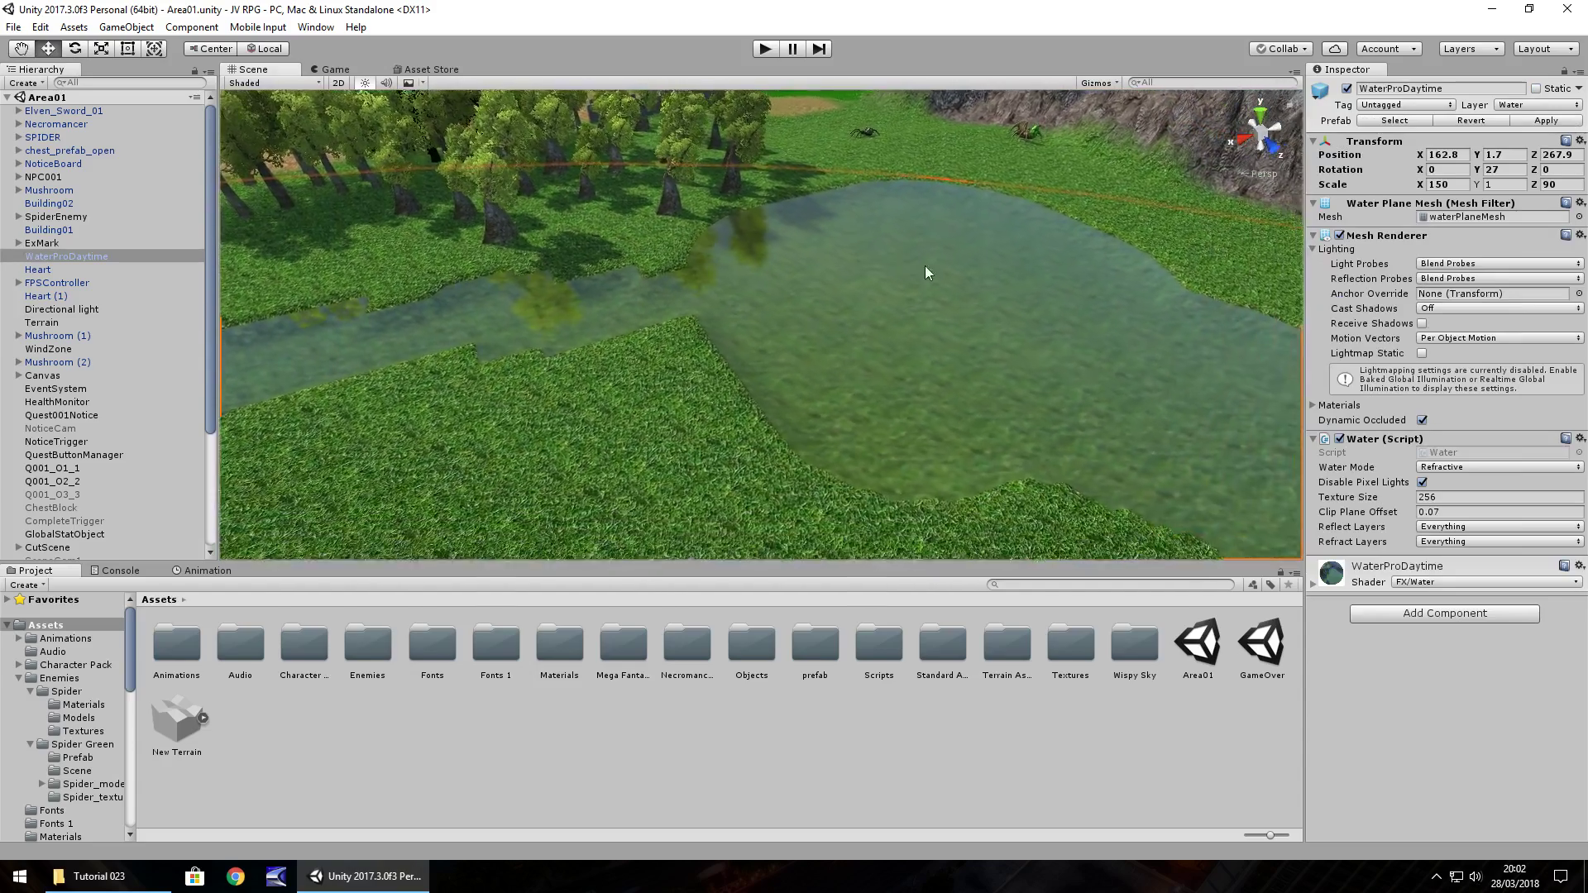
scroll(971, 295, "down", 3)
scroll(875, 305, "down", 5)
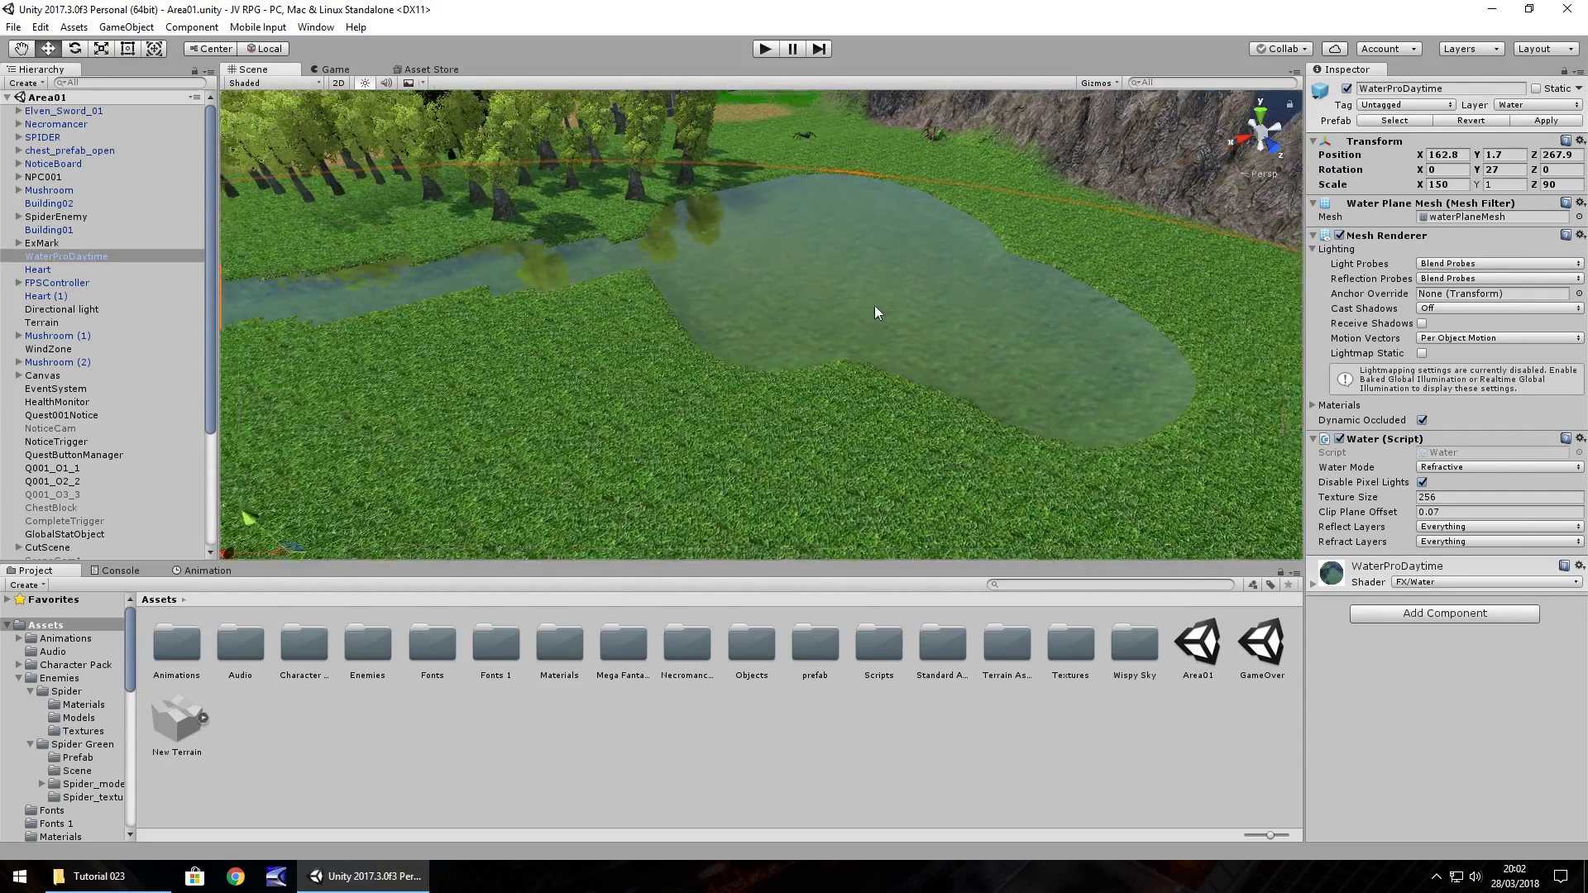
left_click_drag(499, 448, 354, 247)
scroll(414, 327, "down", 3)
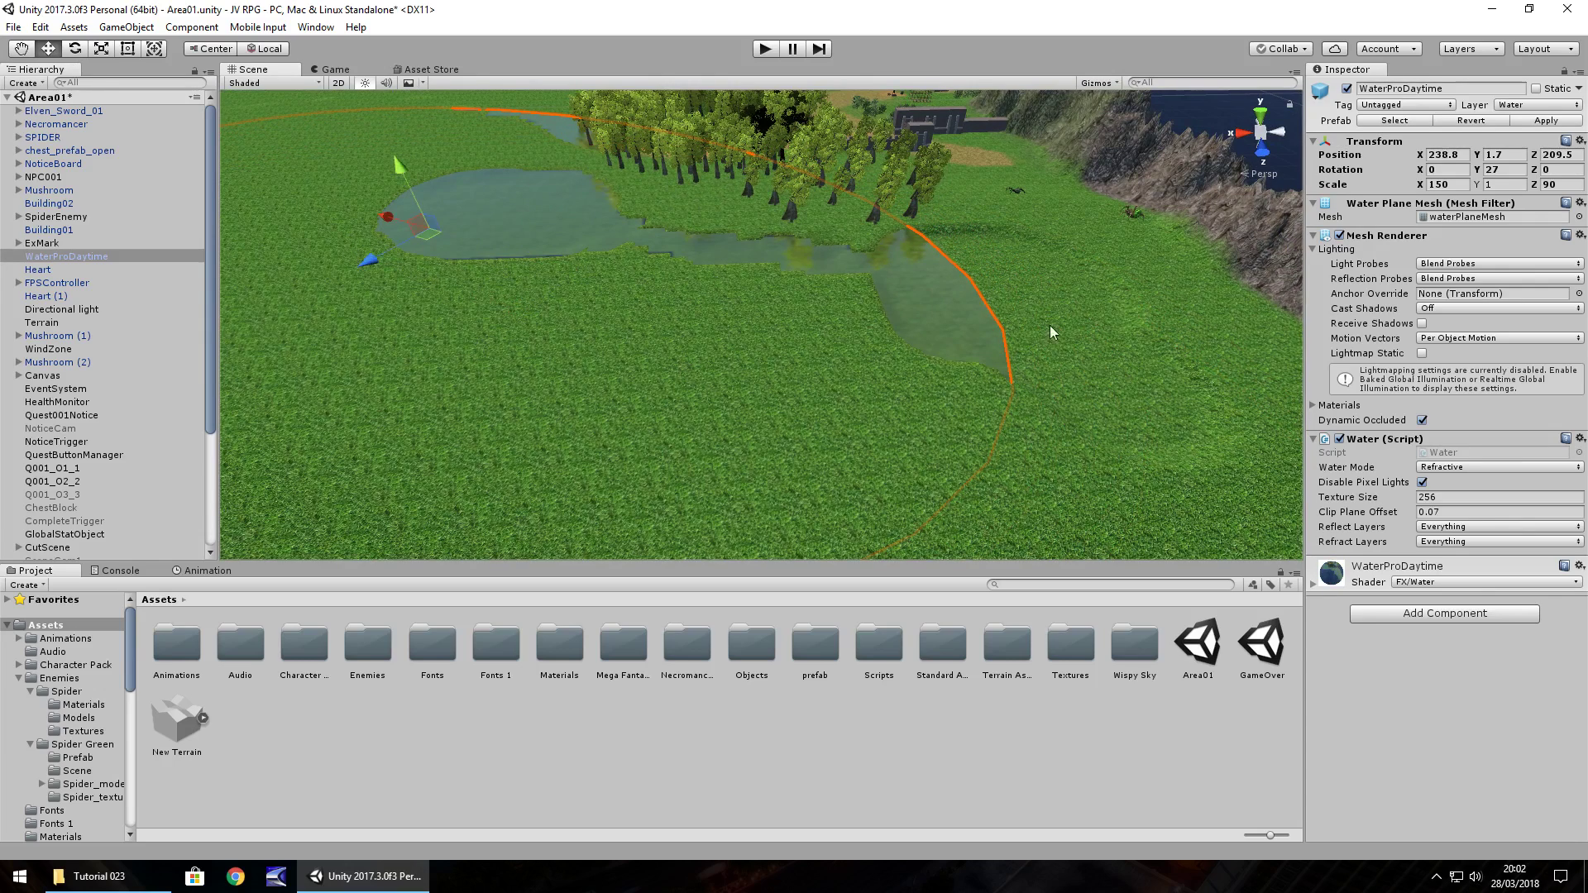
Fill in the lake bed beside the rock ridge by painting the terrain height to 6.25 with brush size 15.
scroll(1076, 348, "down", 3)
left_click(794, 429)
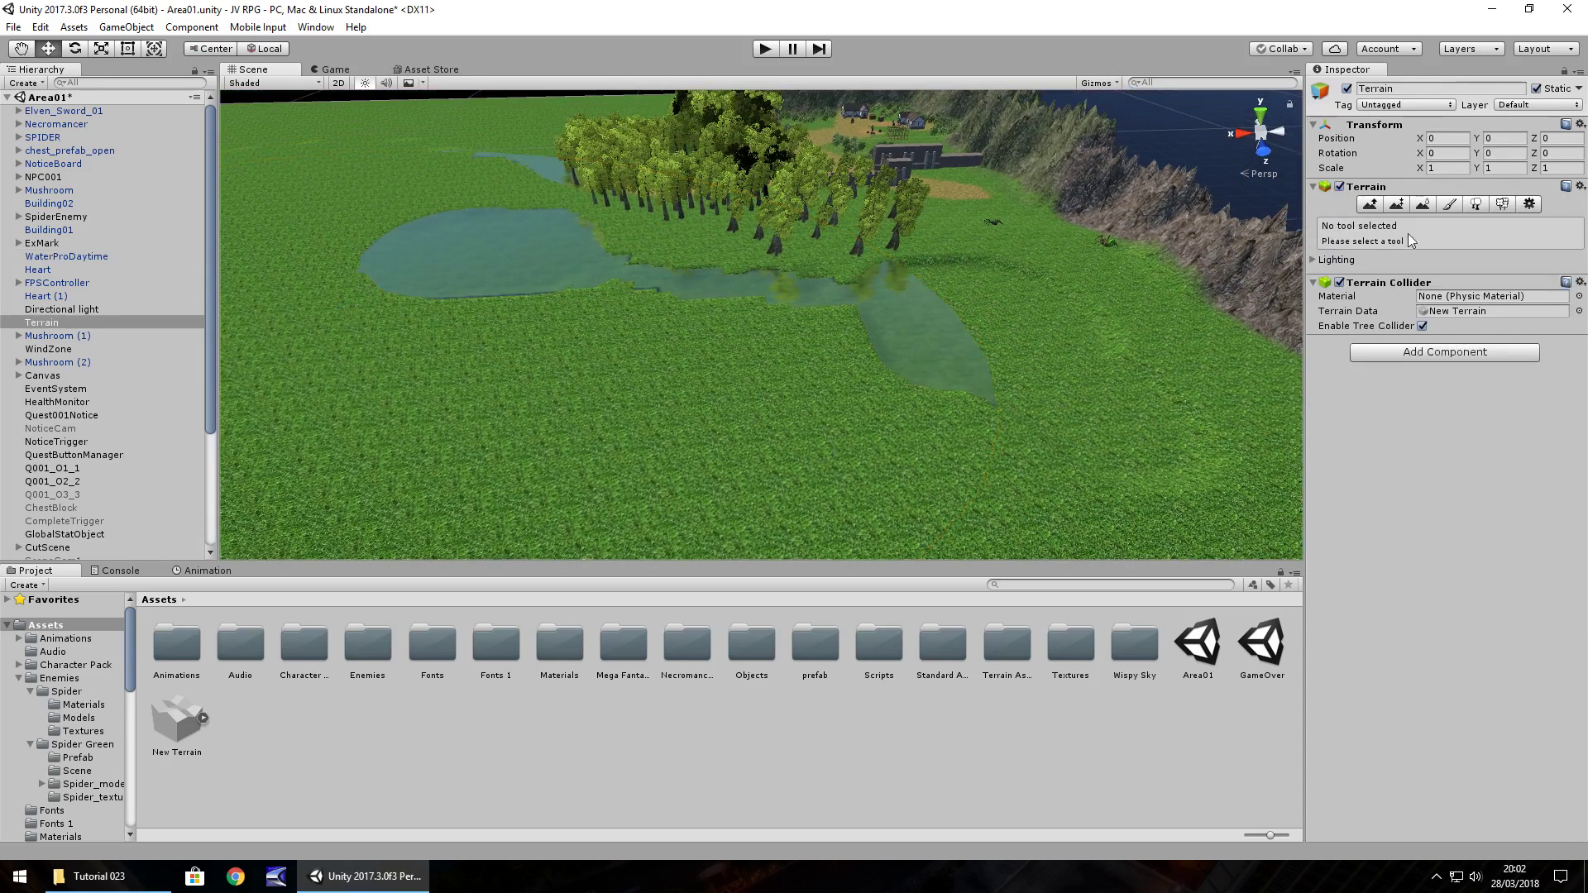
left_click(1370, 205)
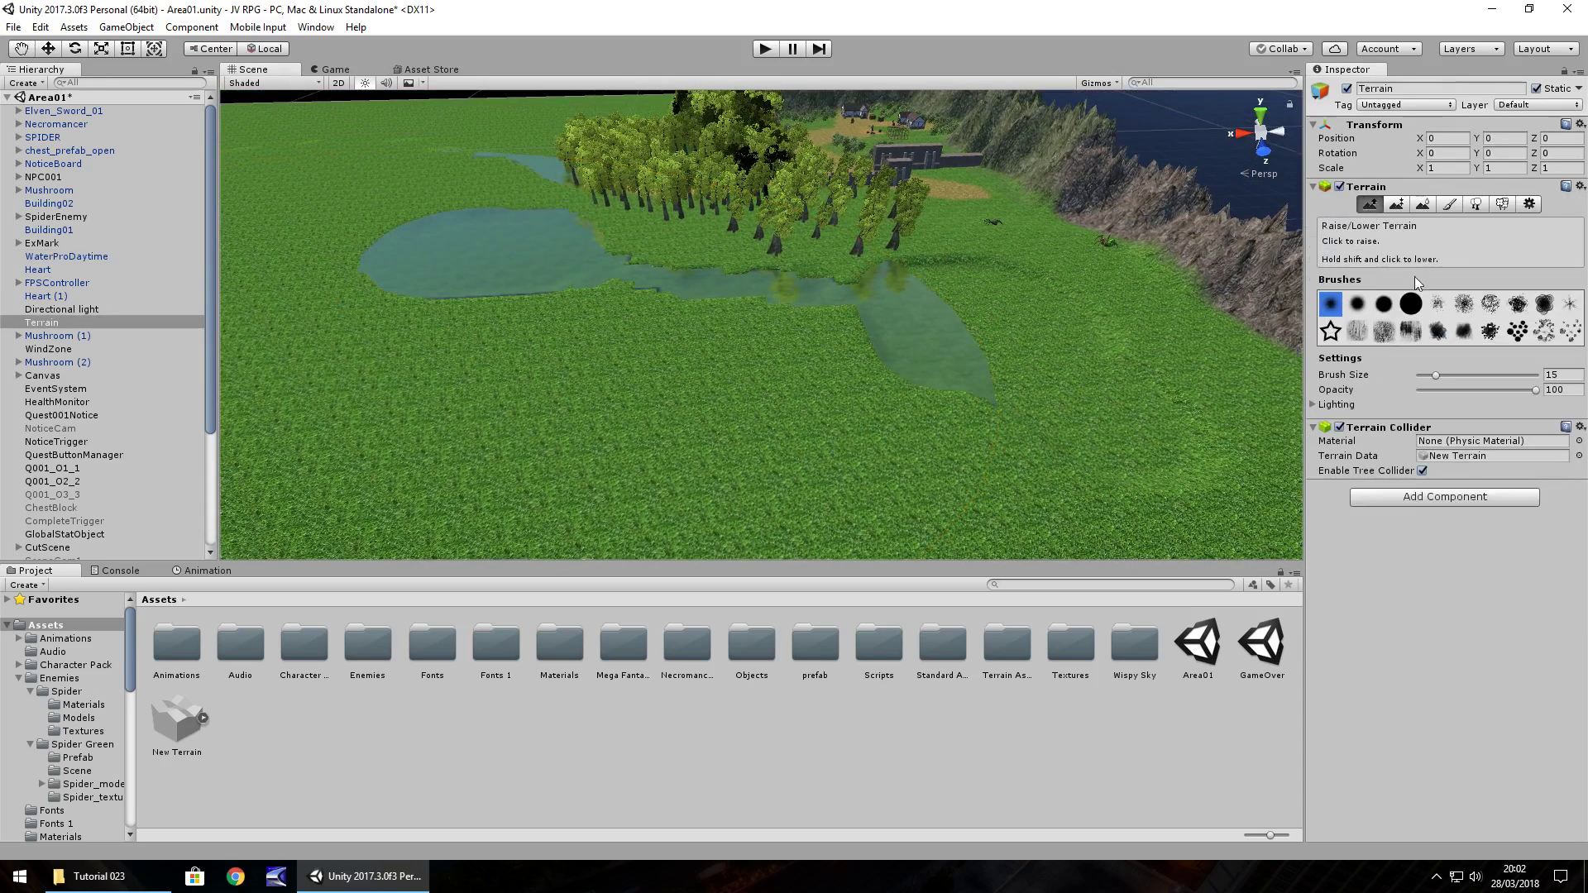
left_click(1397, 205)
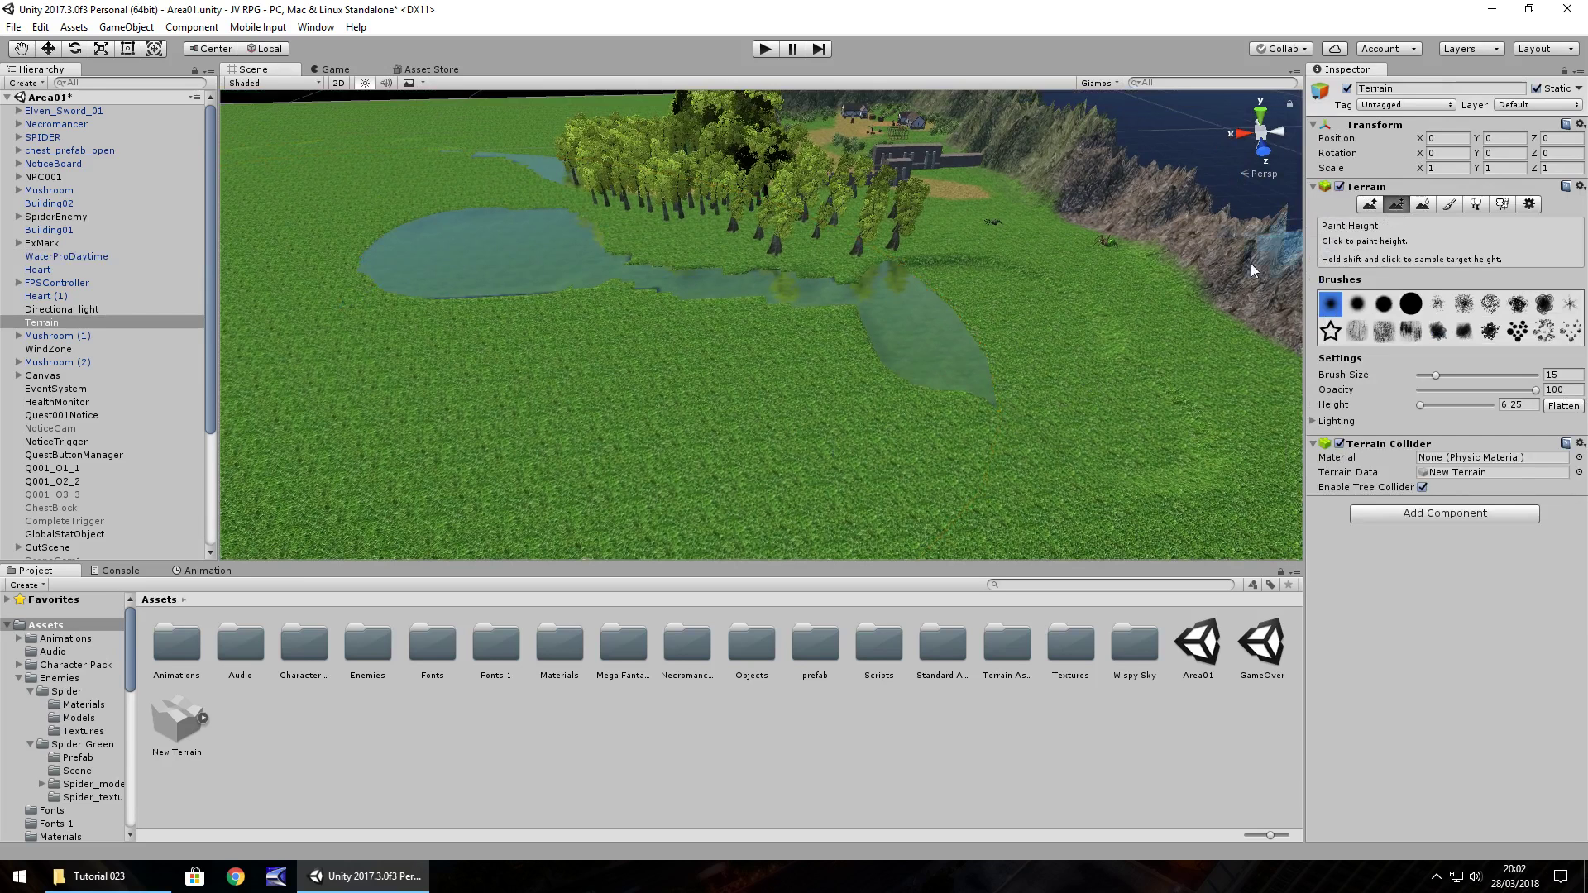
left_click(1102, 412)
mouse_move(1102, 405)
left_mouse_down()
mouse_move(1135, 416)
mouse_move(1067, 321)
mouse_move(972, 263)
mouse_move(1078, 376)
mouse_move(1091, 418)
mouse_move(1140, 451)
mouse_move(1205, 431)
mouse_move(1212, 385)
mouse_move(1199, 339)
mouse_move(1159, 309)
left_mouse_up()
right_click_drag(1059, 260, 1004, 394)
mouse_move(1003, 393)
left_mouse_down()
mouse_move(1043, 430)
mouse_move(1066, 425)
mouse_move(997, 421)
mouse_move(994, 460)
left_mouse_up()
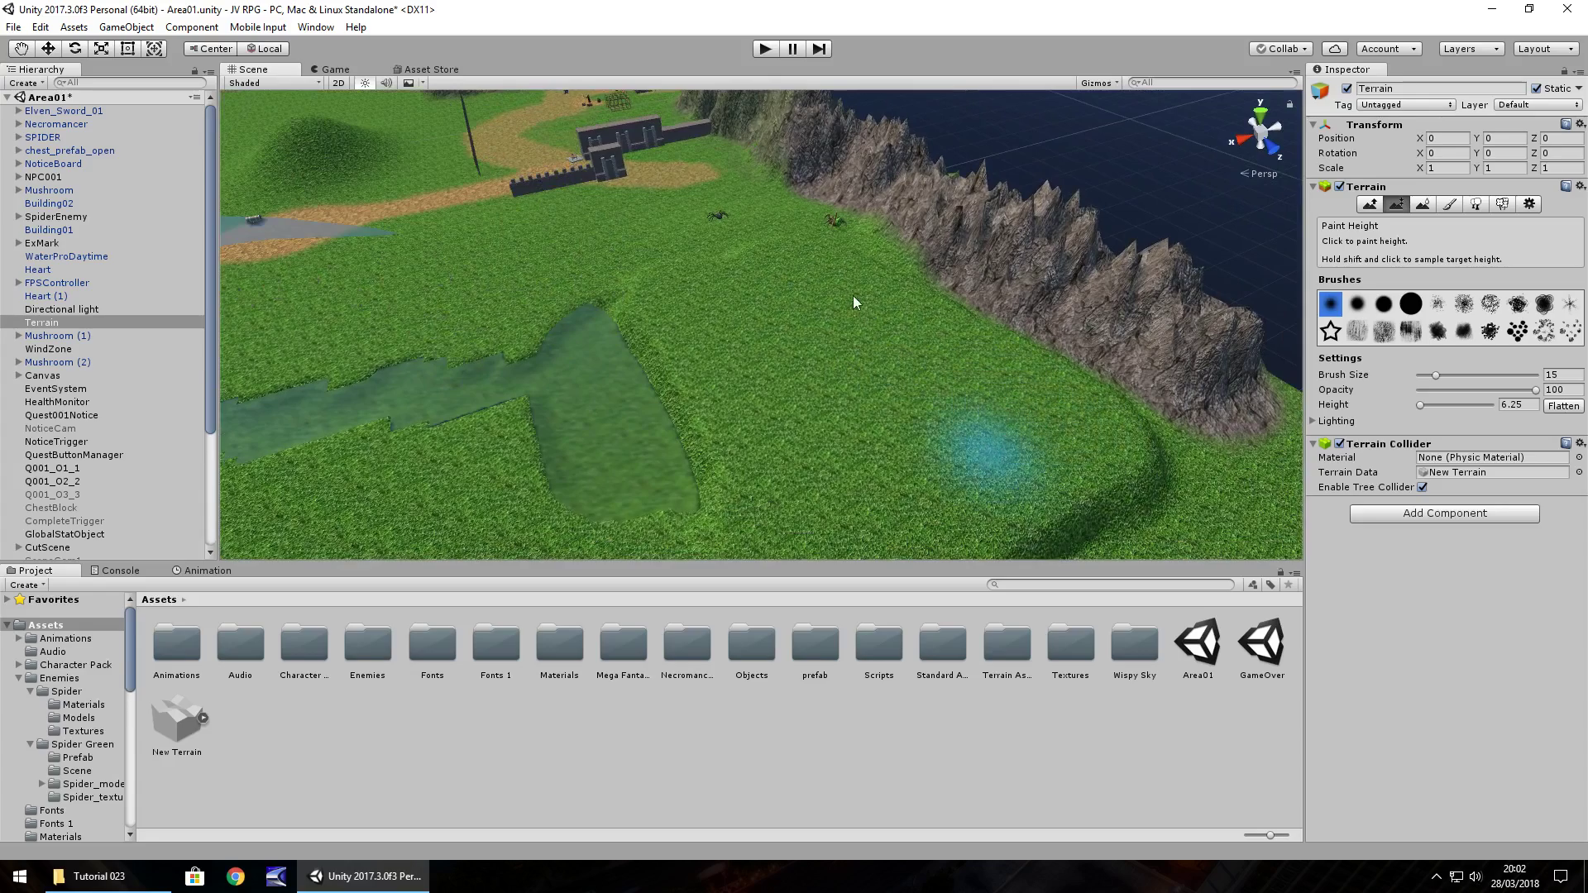
scroll(852, 299, "up", 5)
mouse_move(821, 290)
right_mouse_down()
mouse_move(855, 330)
mouse_move(846, 429)
right_mouse_up()
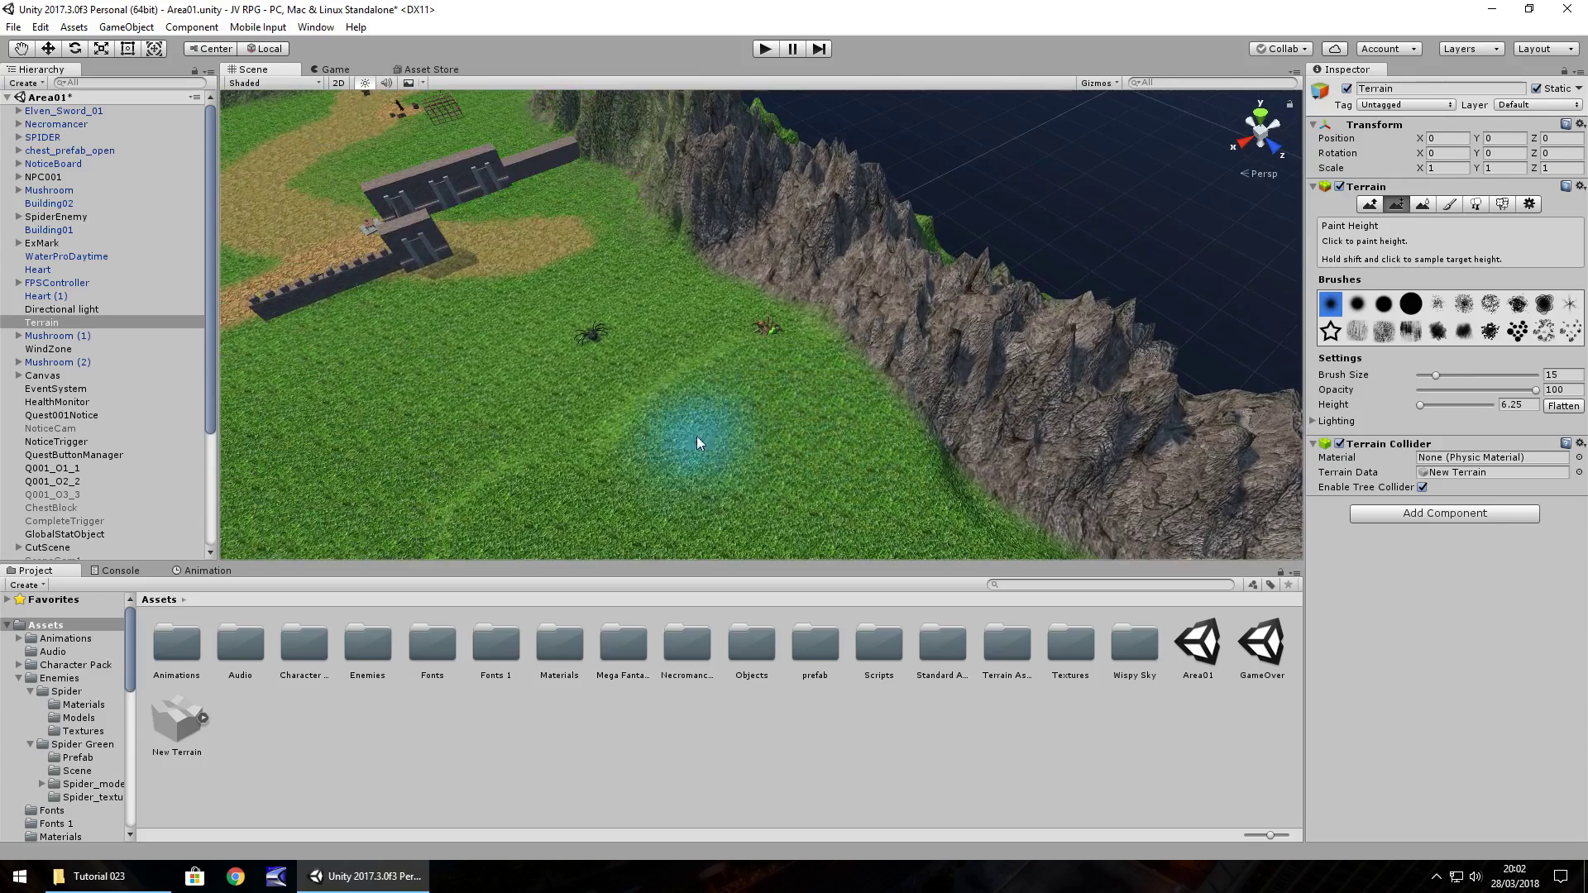
right_click_drag(732, 420, 831, 374)
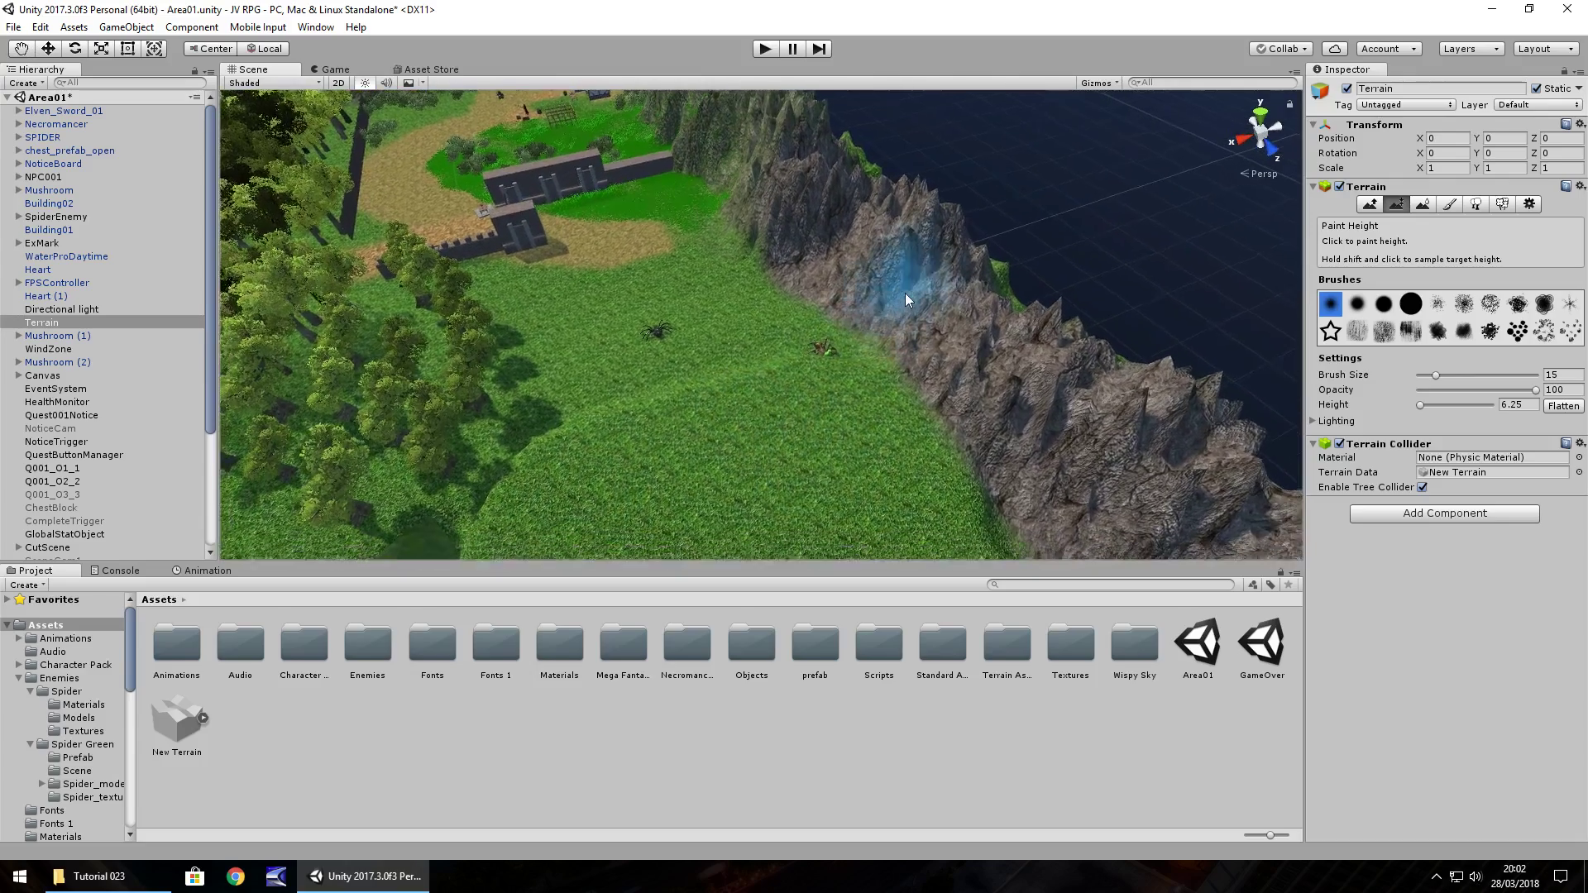
right_click_drag(721, 399, 720, 463)
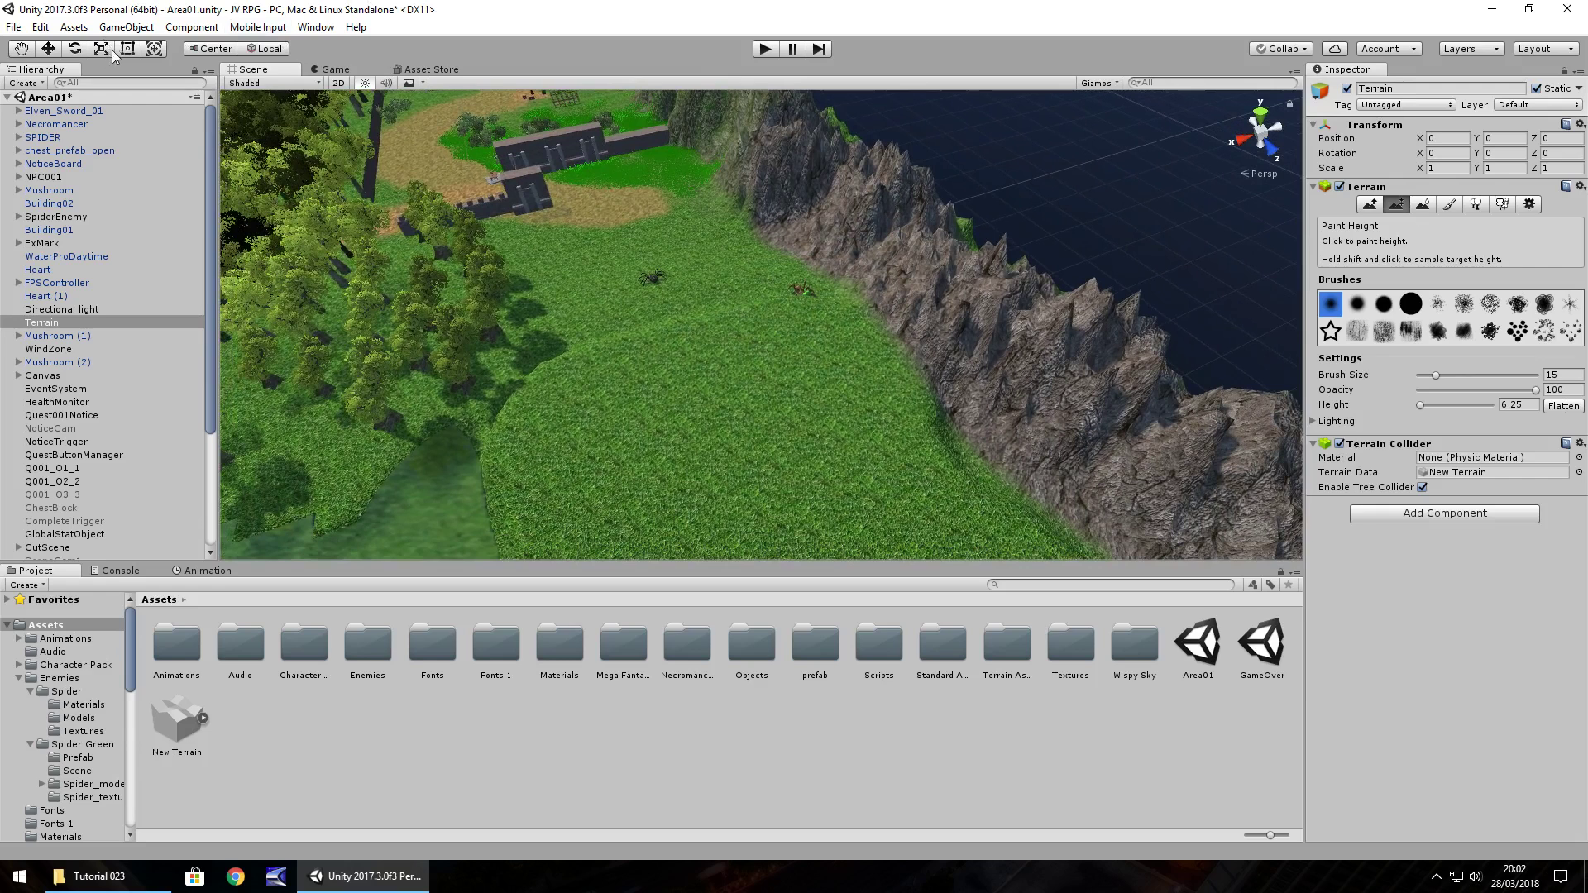
Add a cube and place it on the filled-in grass beside the ridge, at about X 72.1, Y 5.9, Z 253.3.
left_click(131, 28)
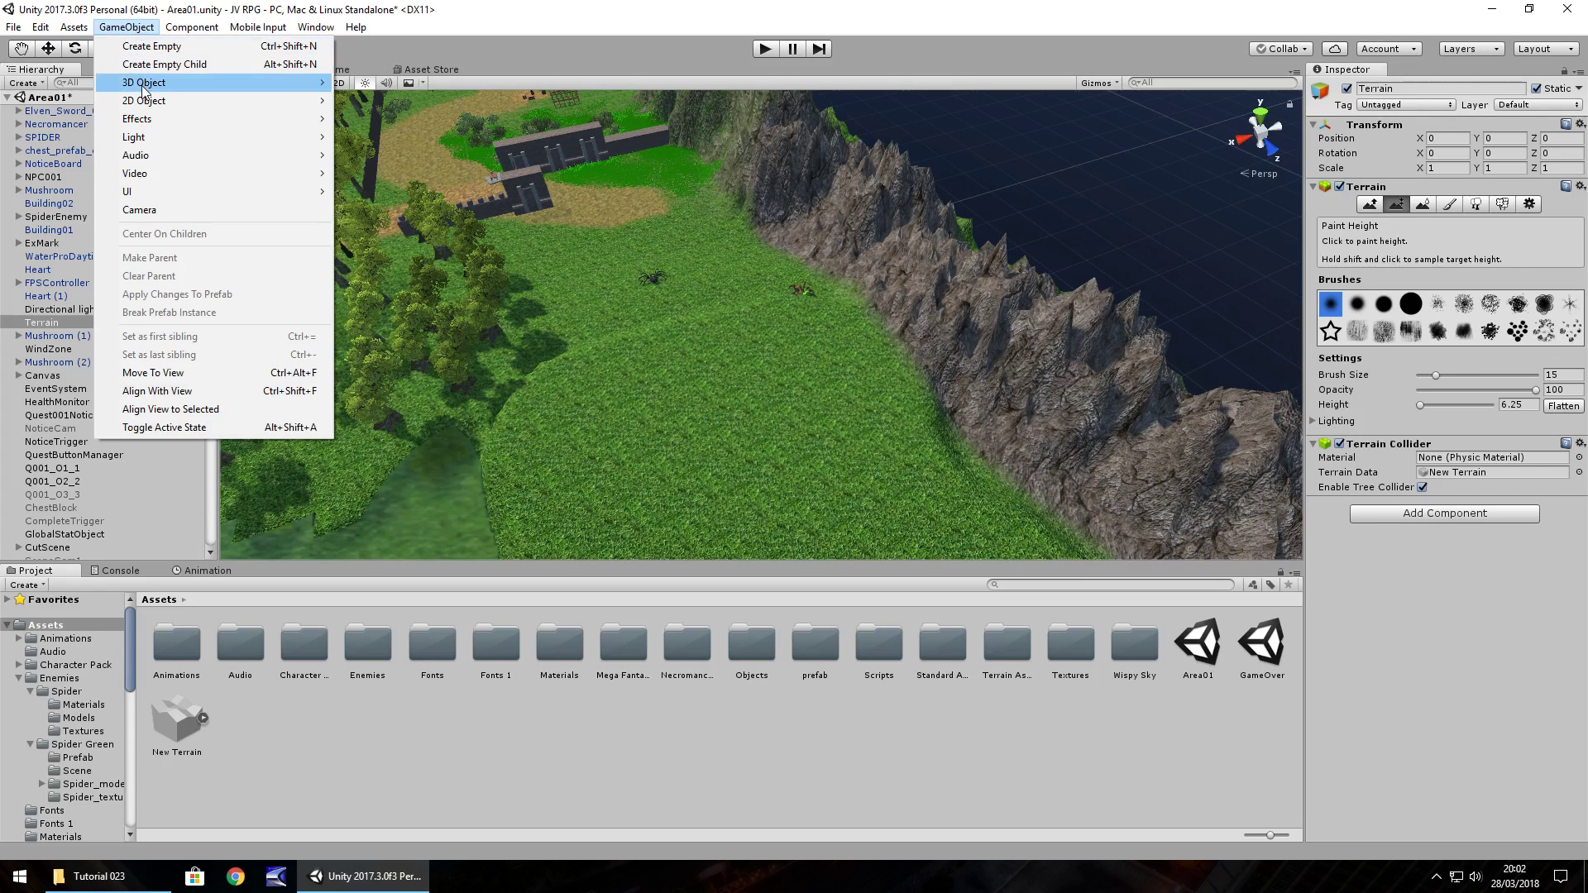
mouse_move(273, 83)
left_click(362, 83)
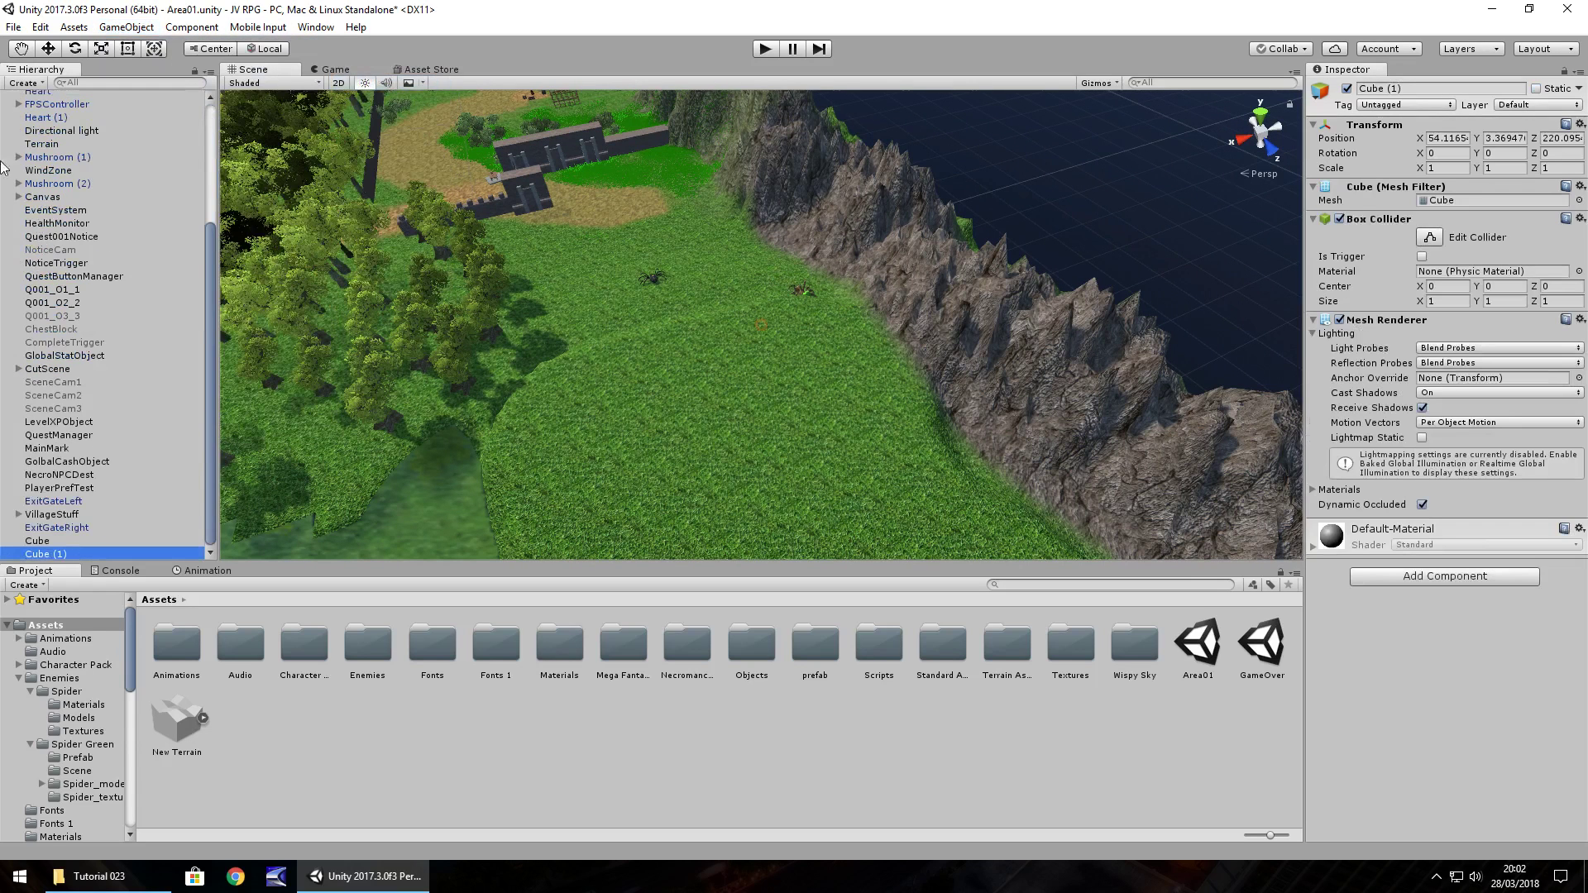
left_click(49, 50)
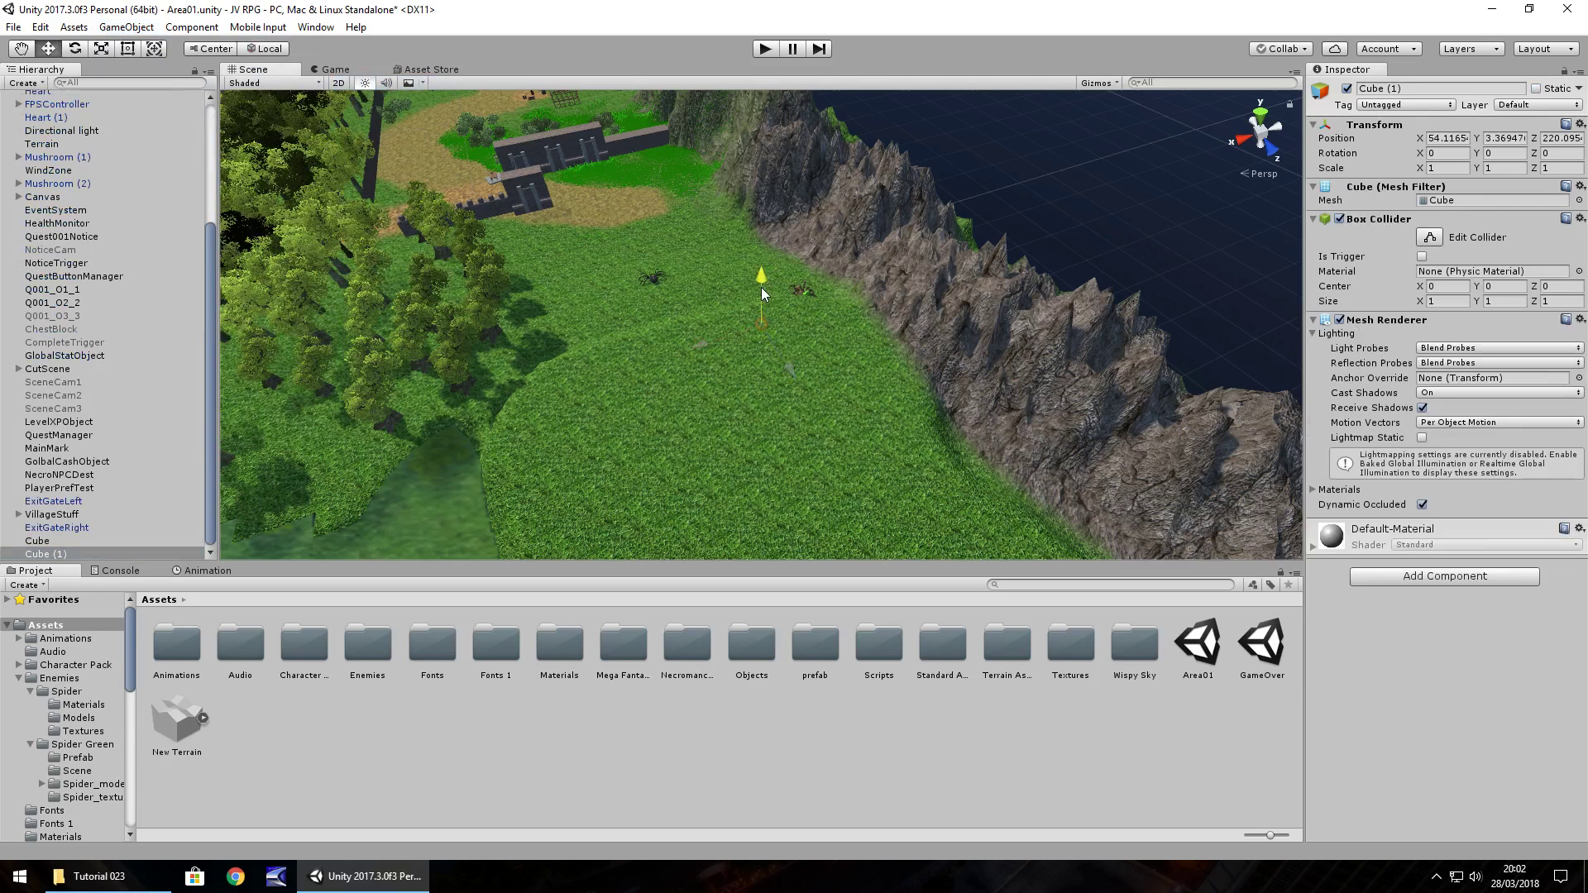
left_click_drag(762, 288, 882, 469)
scroll(882, 470, "up", 3)
left_click_drag(858, 405, 774, 408)
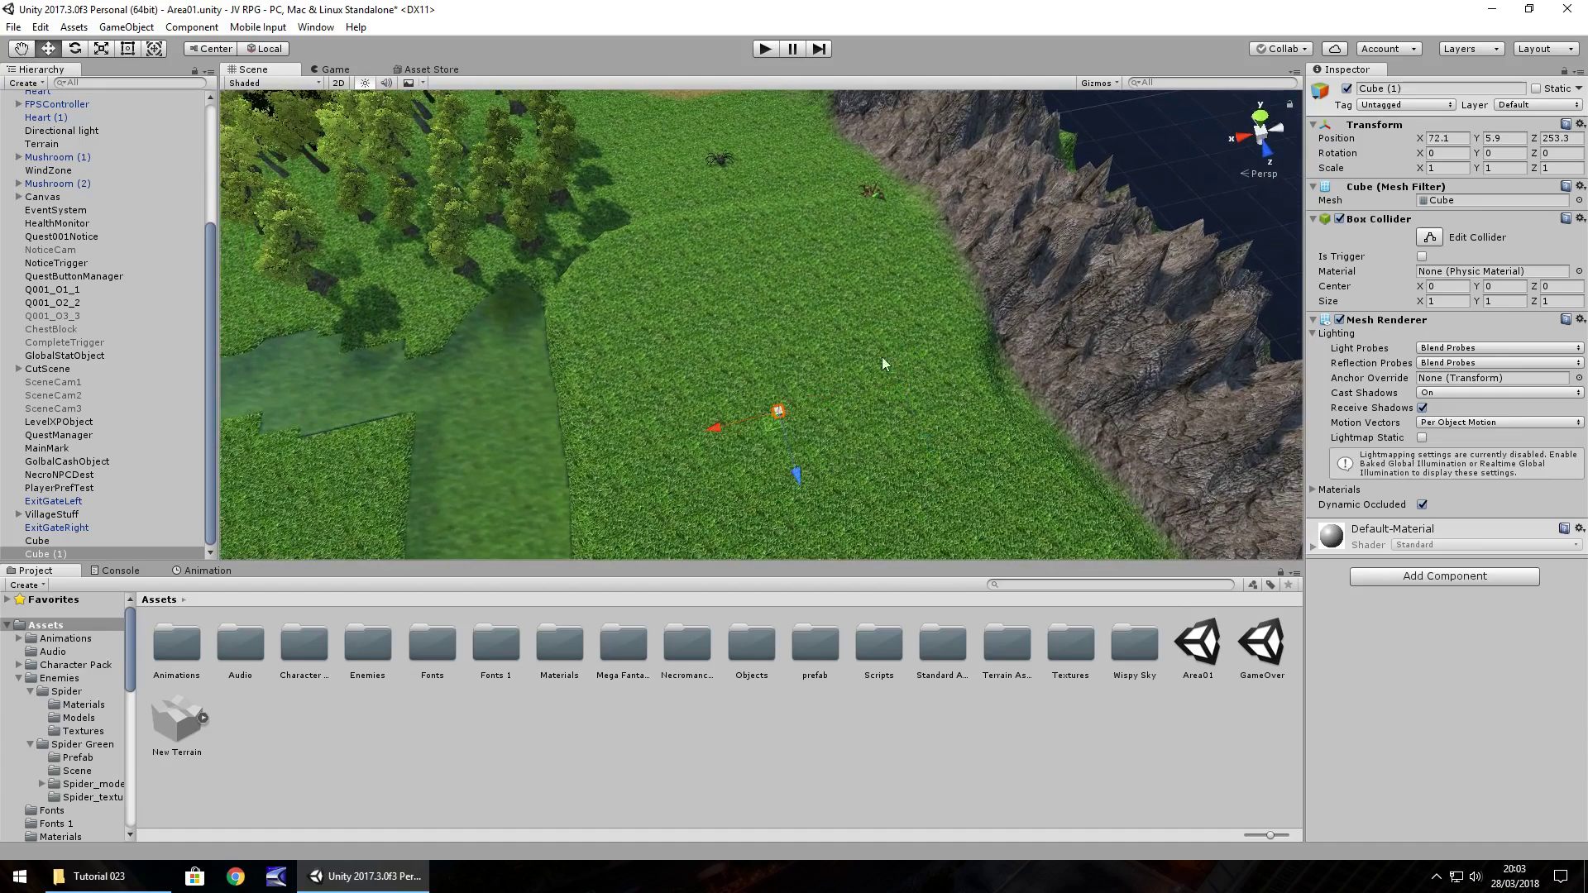
Stretch the cube into a flat slab over the levelled grass, scaled about X 55.51, Z 72.51 and positioned about X 69.2, Z 258.56.
middle_click_drag(882, 358, 692, 225)
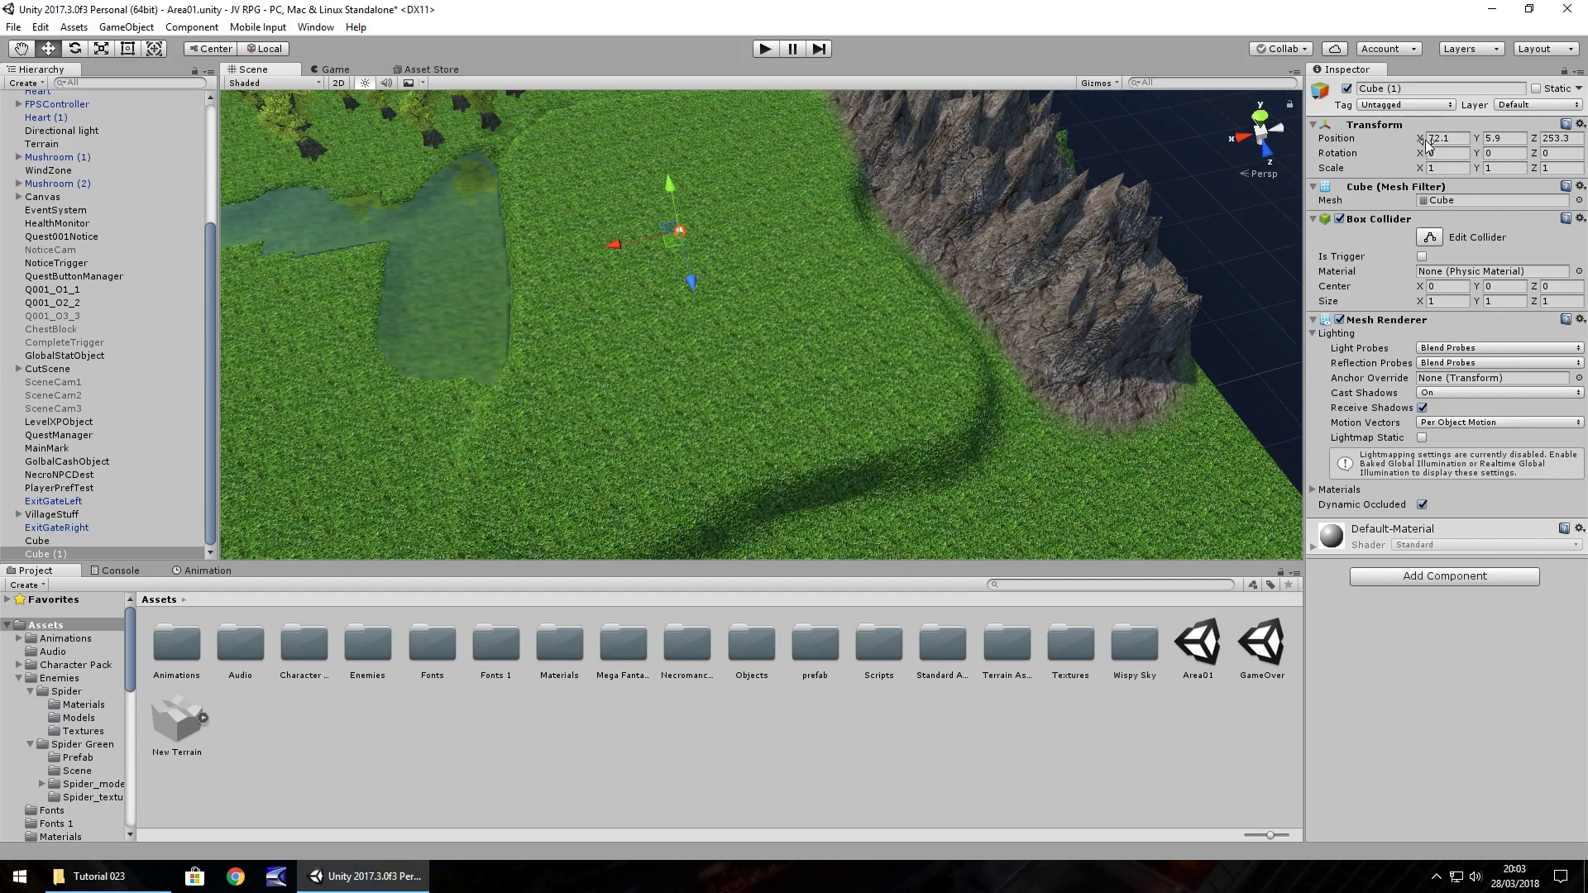
left_click(1434, 168)
left_click_drag(1434, 169, 1240, 202)
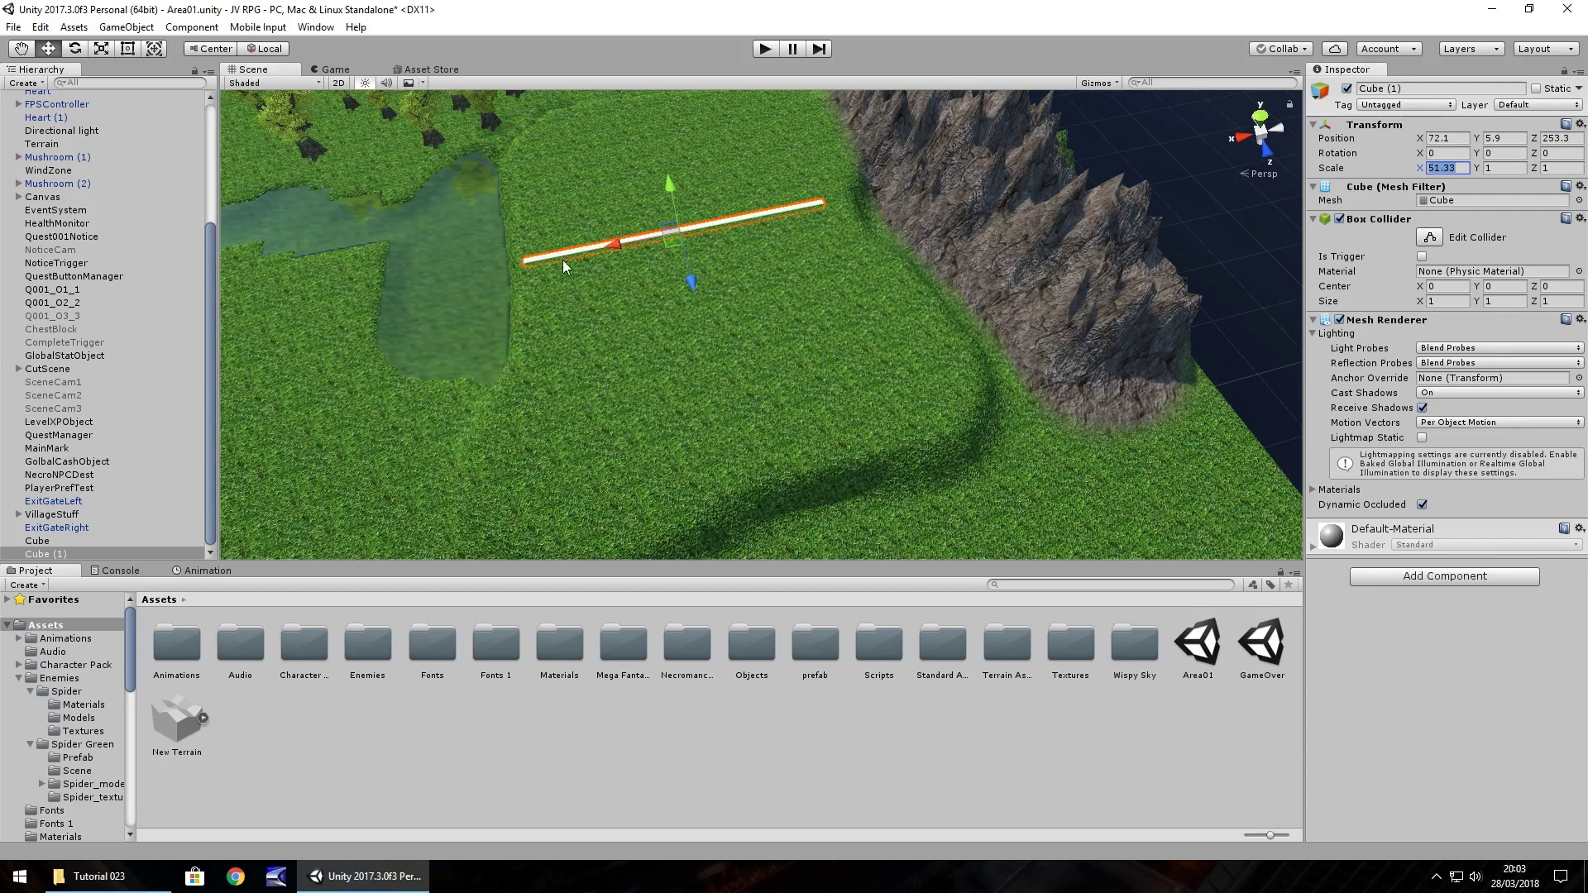
left_click_drag(618, 255, 642, 244)
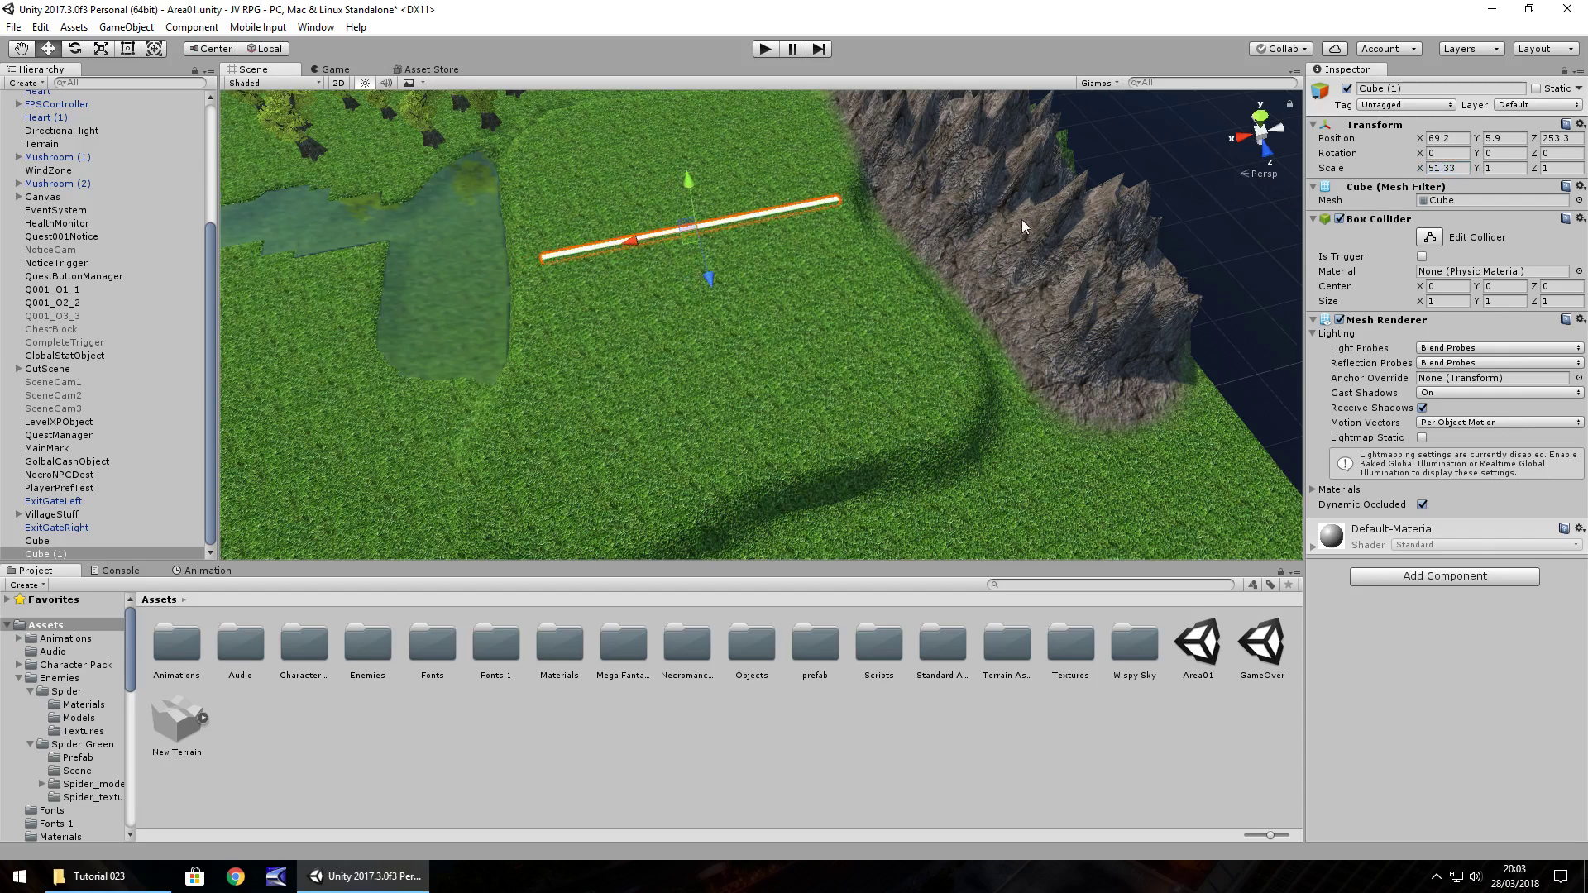
left_click(1425, 169)
left_click_drag(1511, 178, 282, 226)
right_click_drag(882, 272, 808, 274)
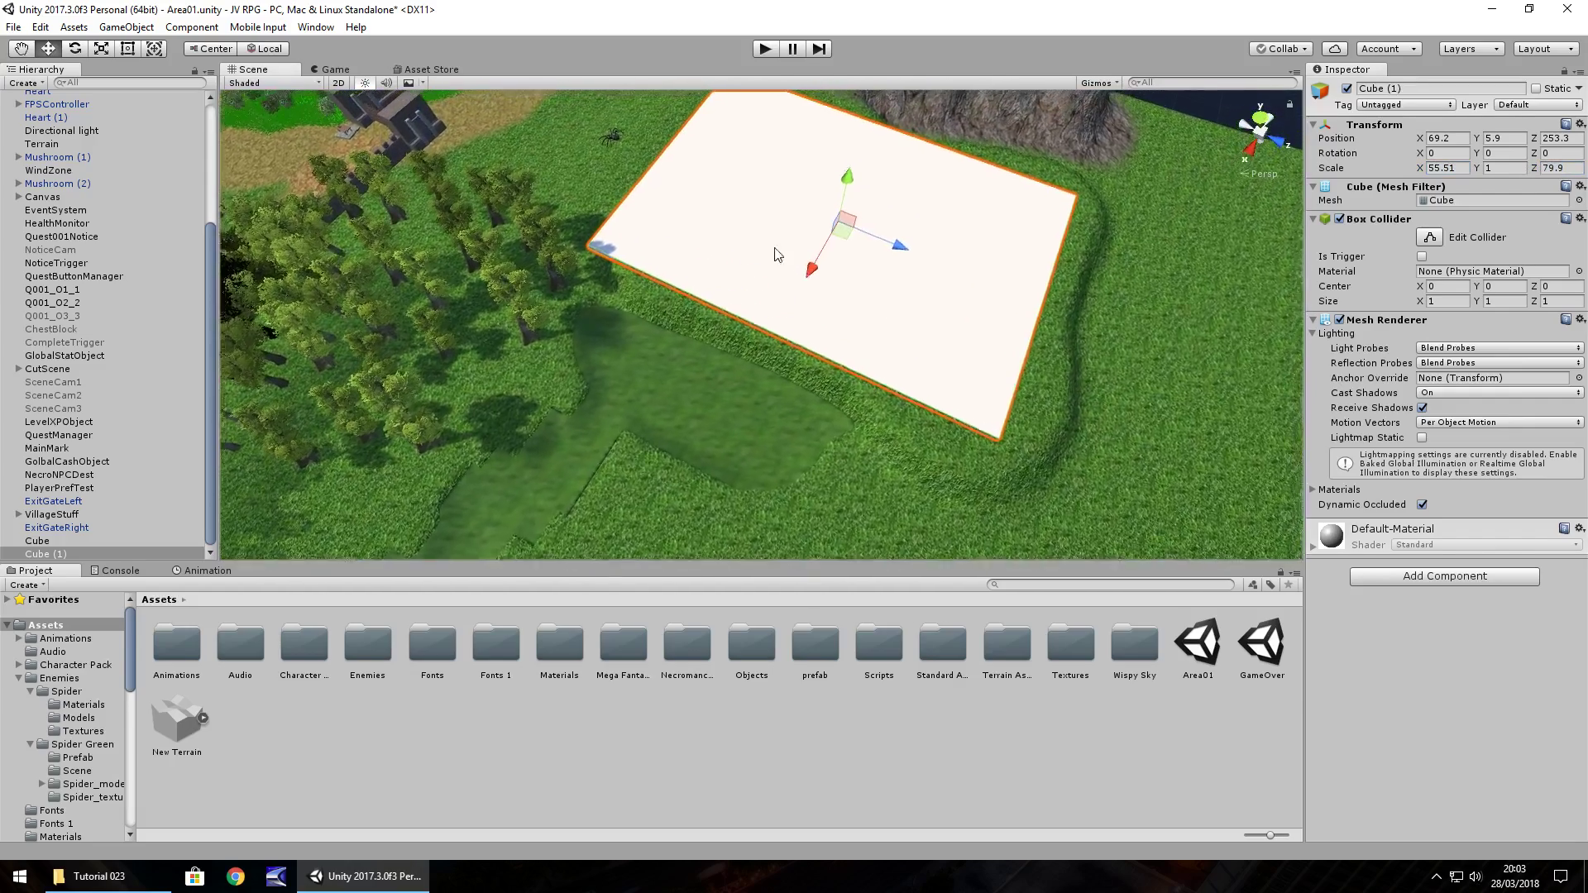
right_click_drag(777, 254, 595, 235)
left_click_drag(1535, 168, 1365, 172)
left_click_drag(1191, 235, 1235, 241)
Move the SPIDER from beside the ridge onto the far part of the slab, at about X 66.97, Y 6.01, Z 273.12.
right_click_drag(1034, 265, 594, 231)
left_click(594, 230)
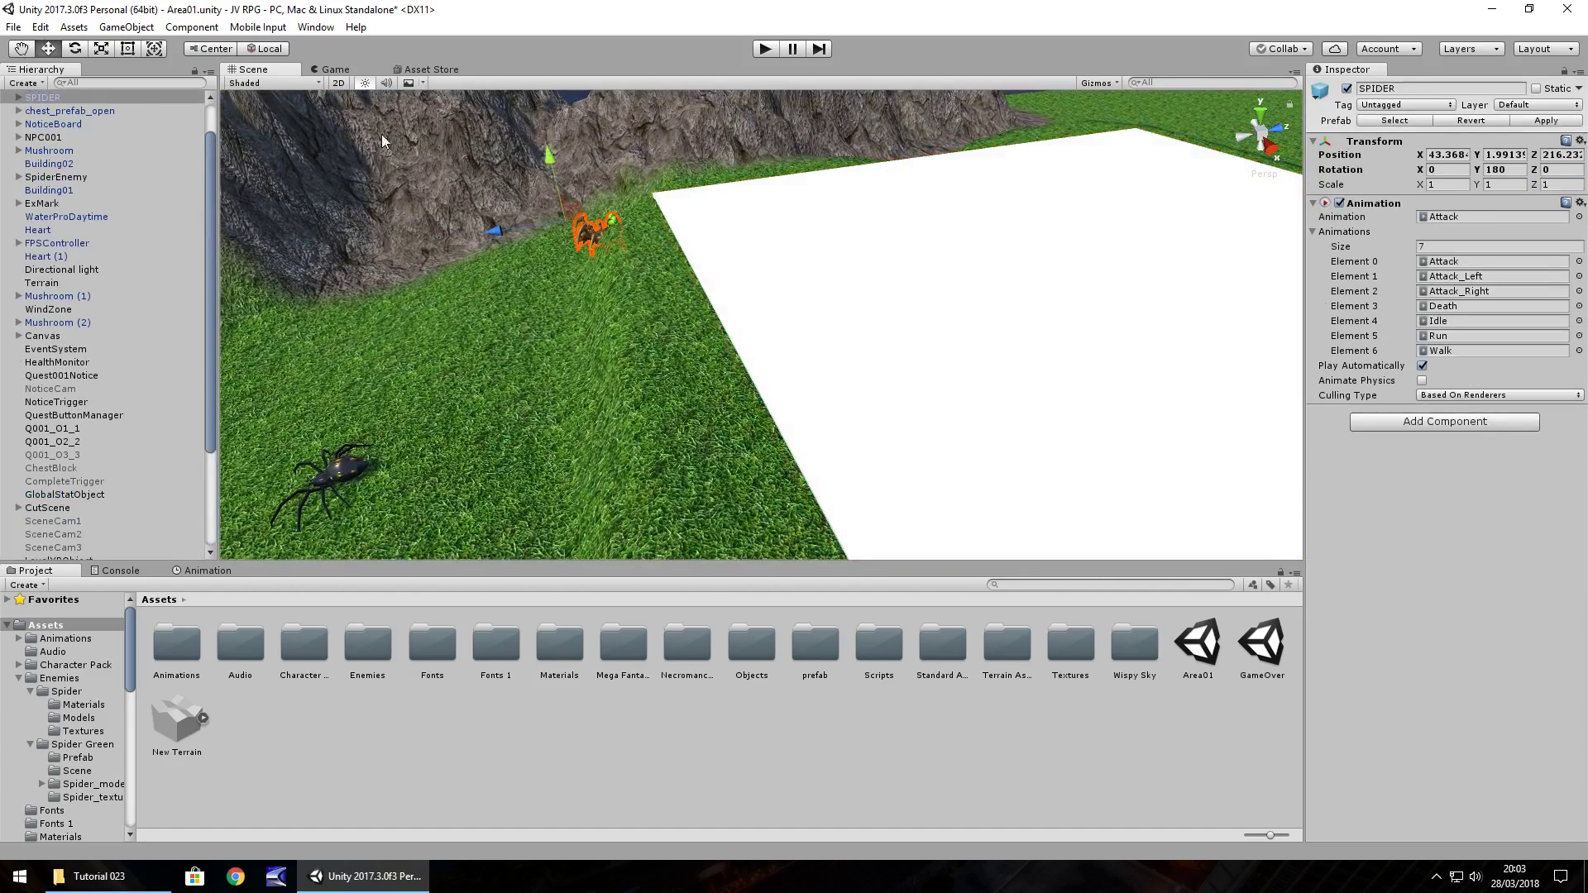
left_click_drag(534, 215, 573, 290)
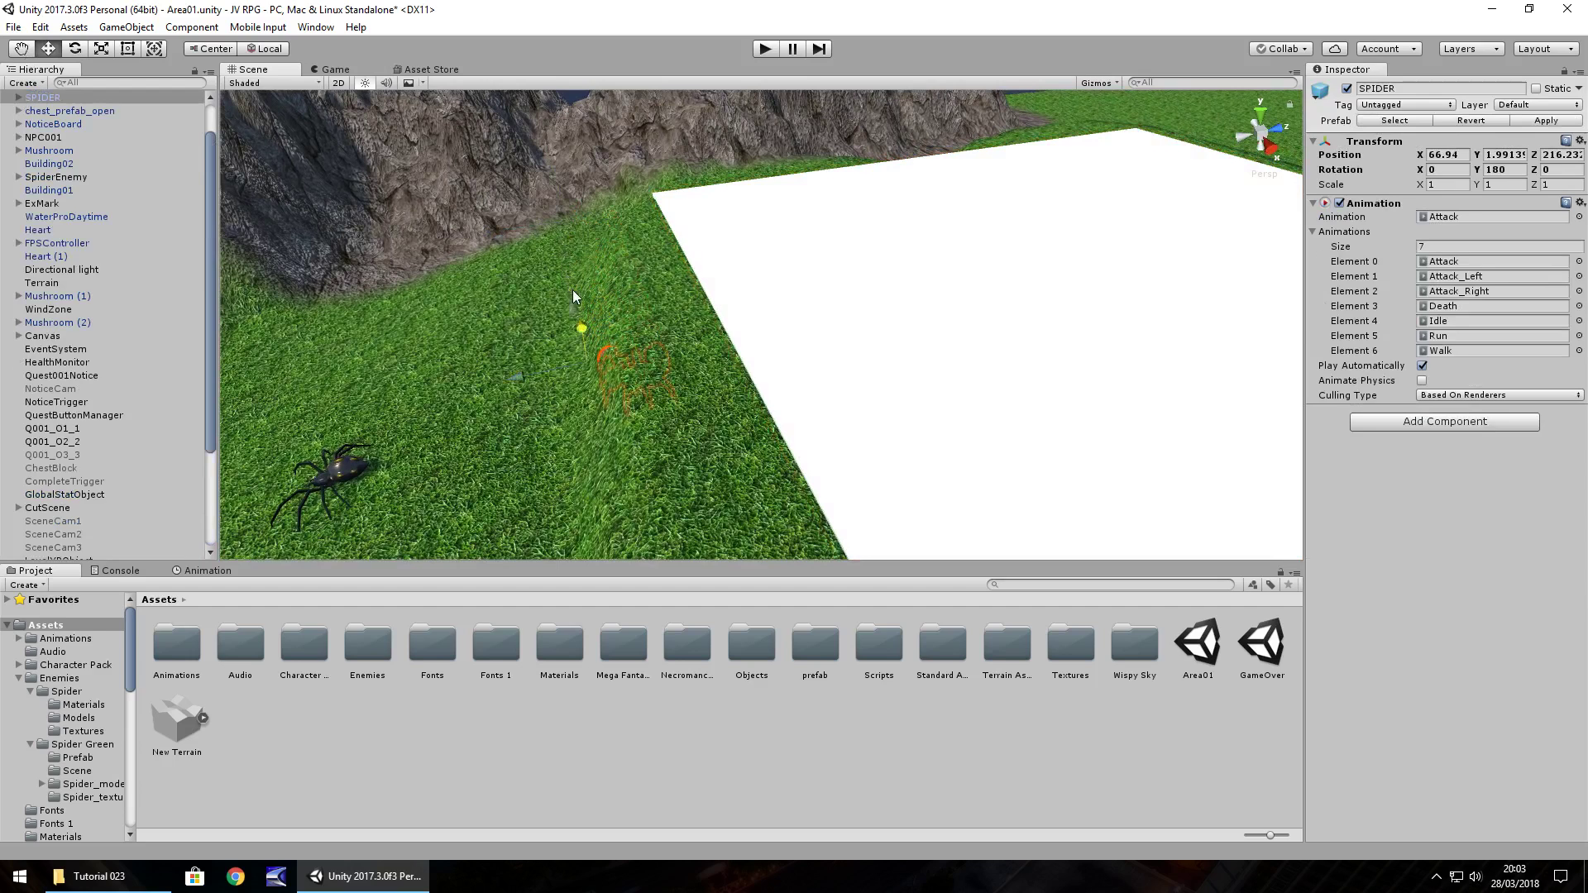
left_click_drag(518, 375, 754, 369)
left_click_drag(804, 263, 808, 230)
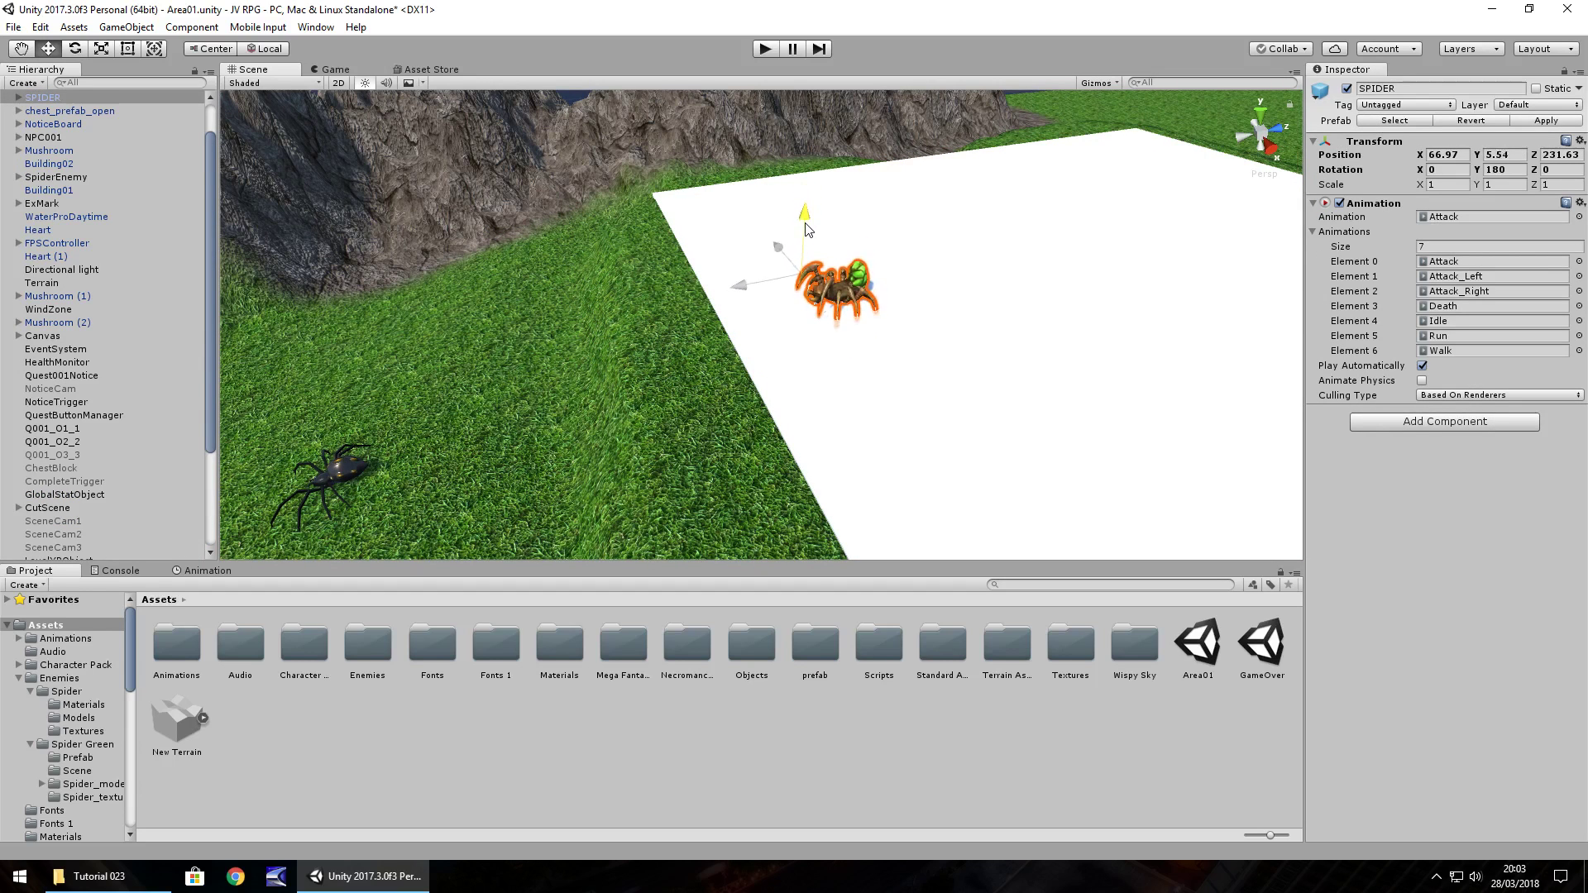
left_click_drag(827, 289, 1247, 211)
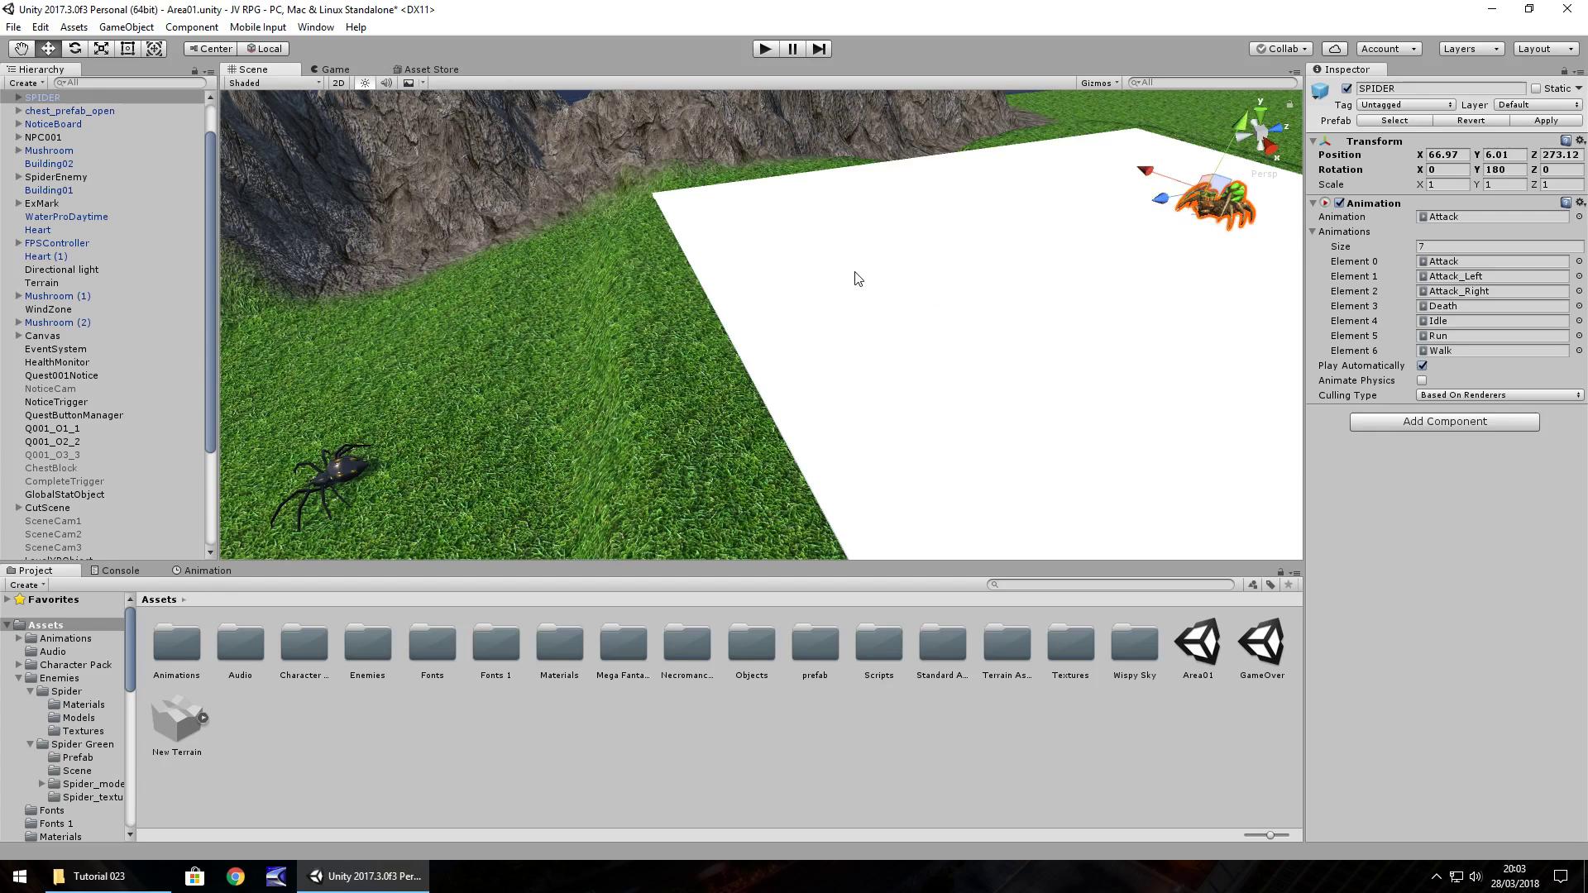
Open the Navigation settings and rename the slab cube as SpiderBossWalkable.
left_click(316, 28)
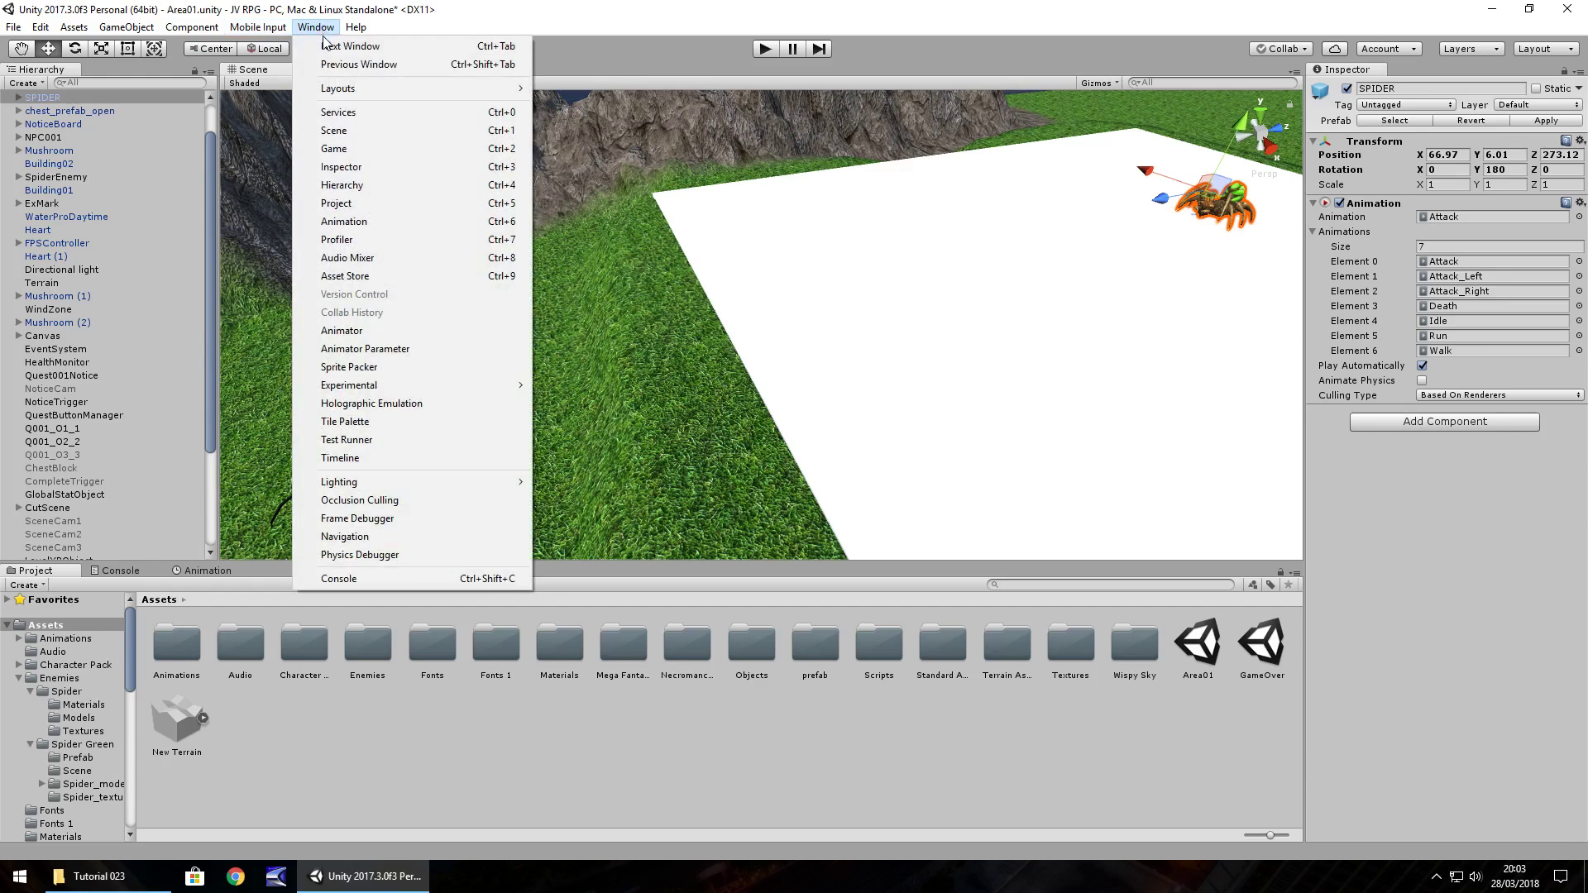
left_click(374, 537)
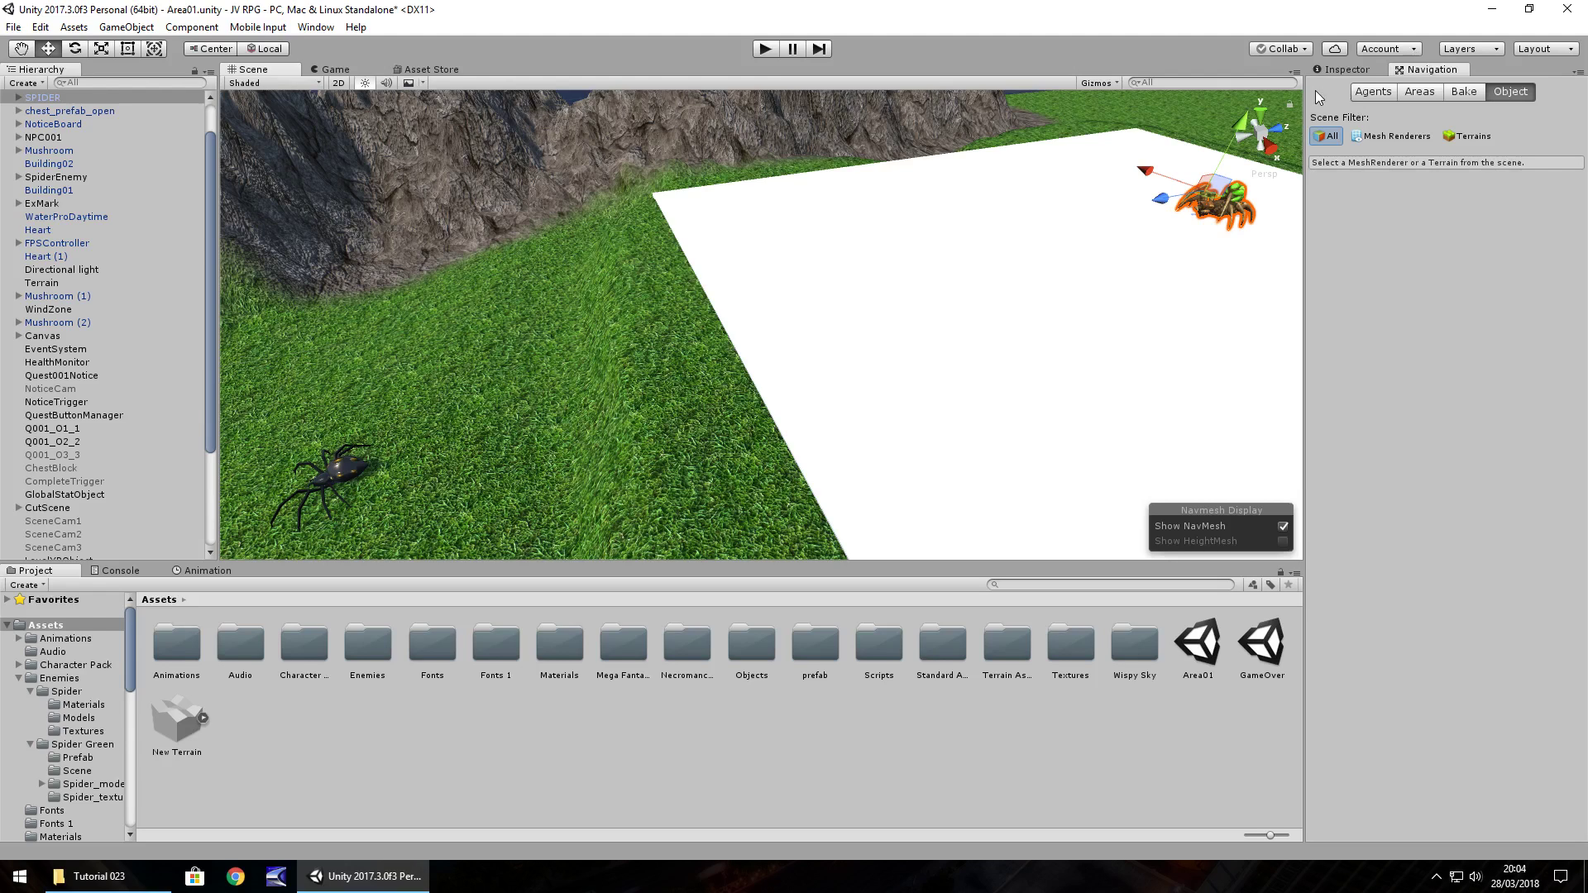
left_click(1003, 256)
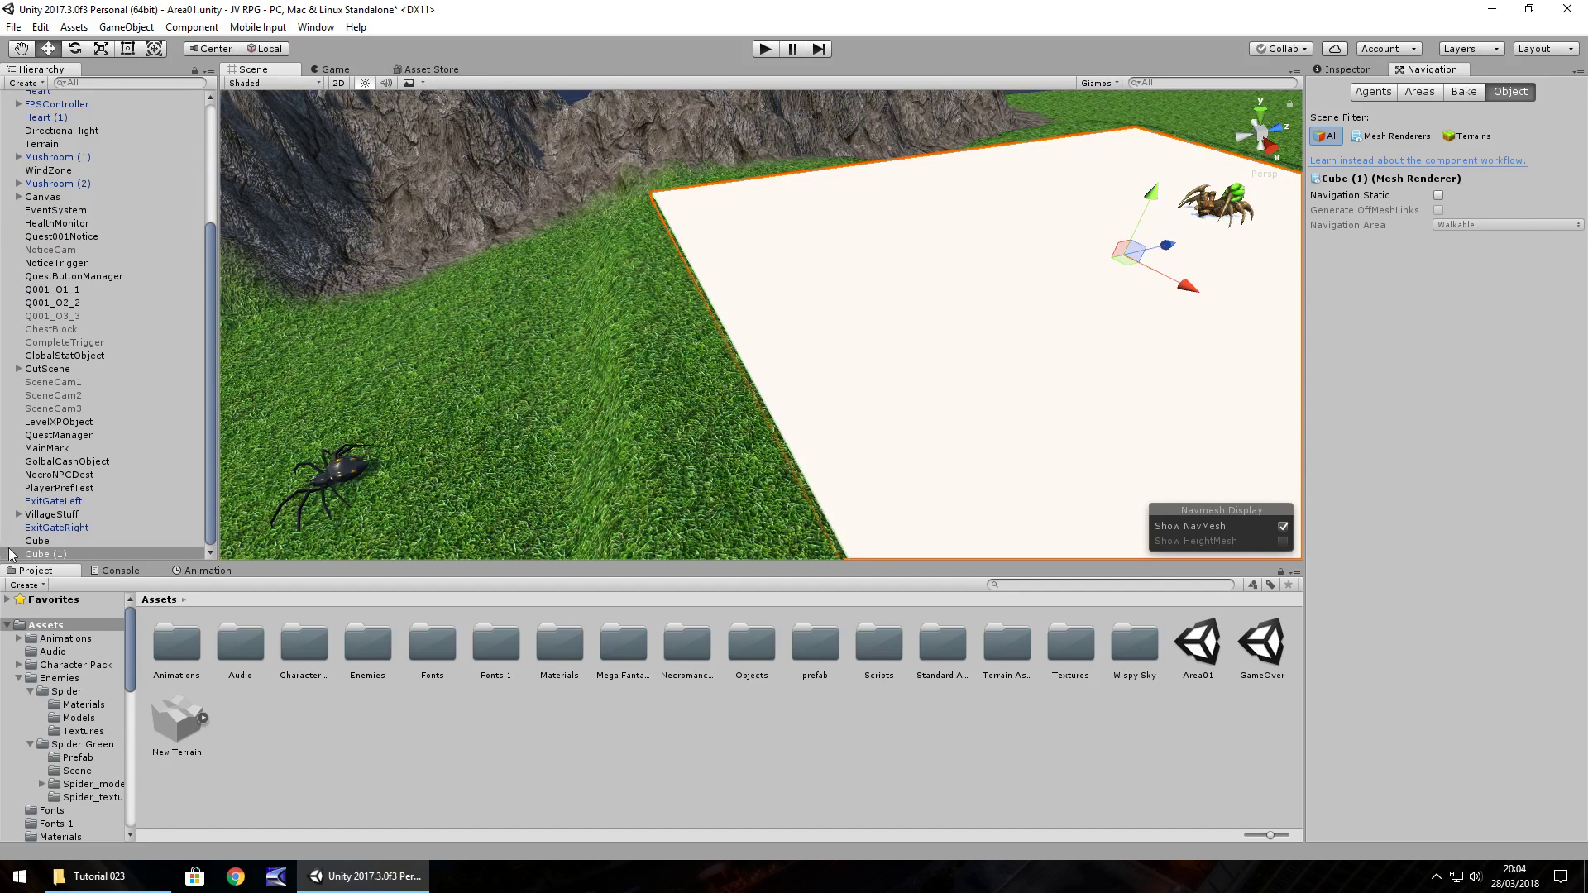
left_click(48, 554)
right_click(48, 554)
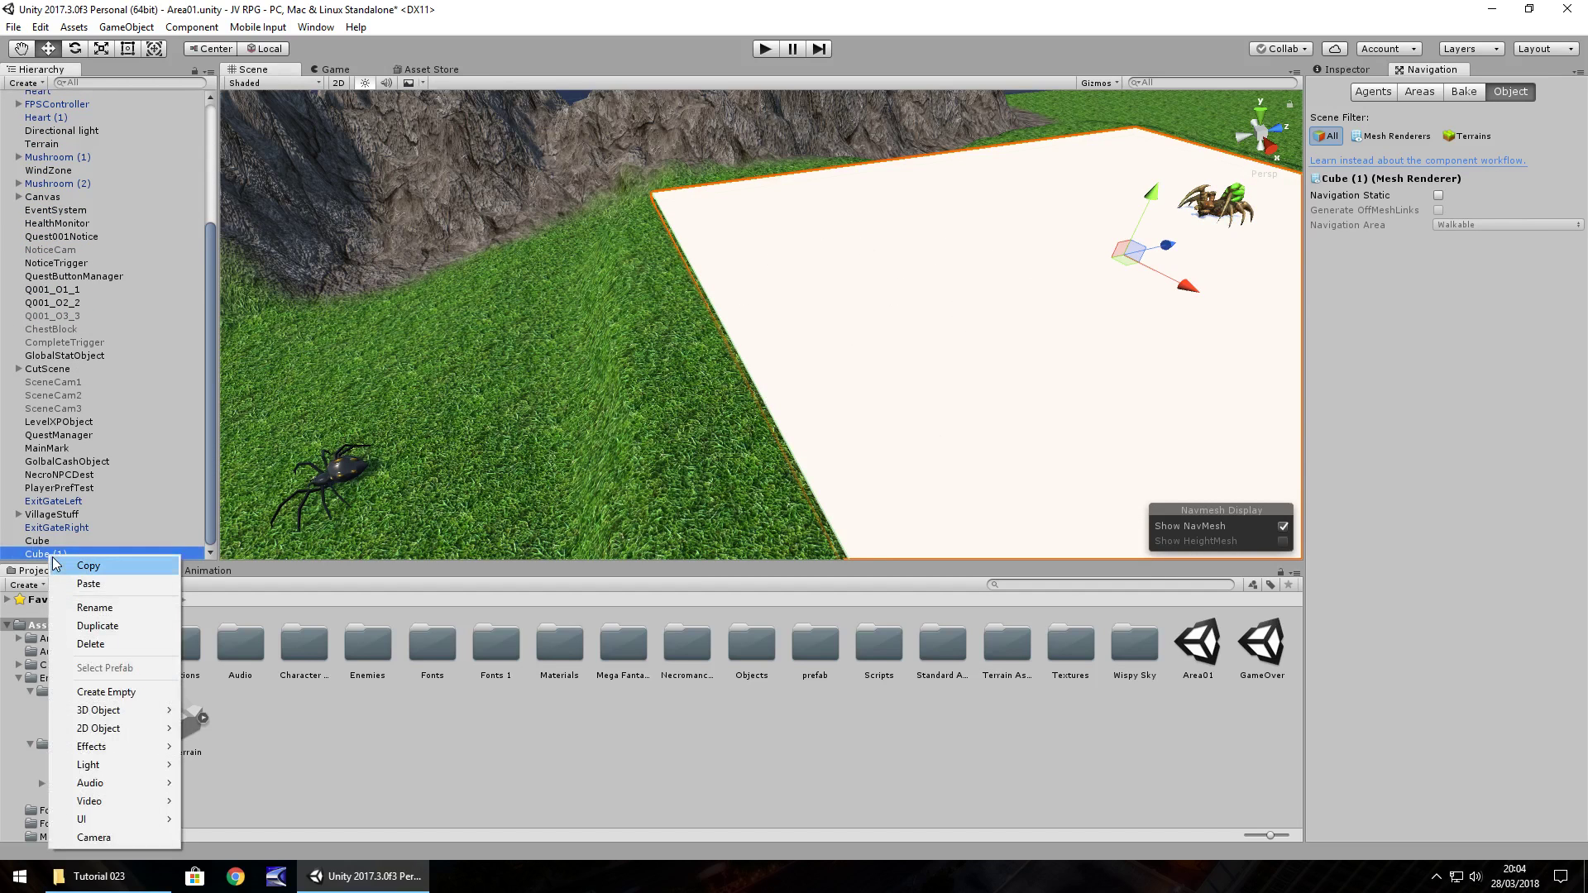
left_click(92, 615)
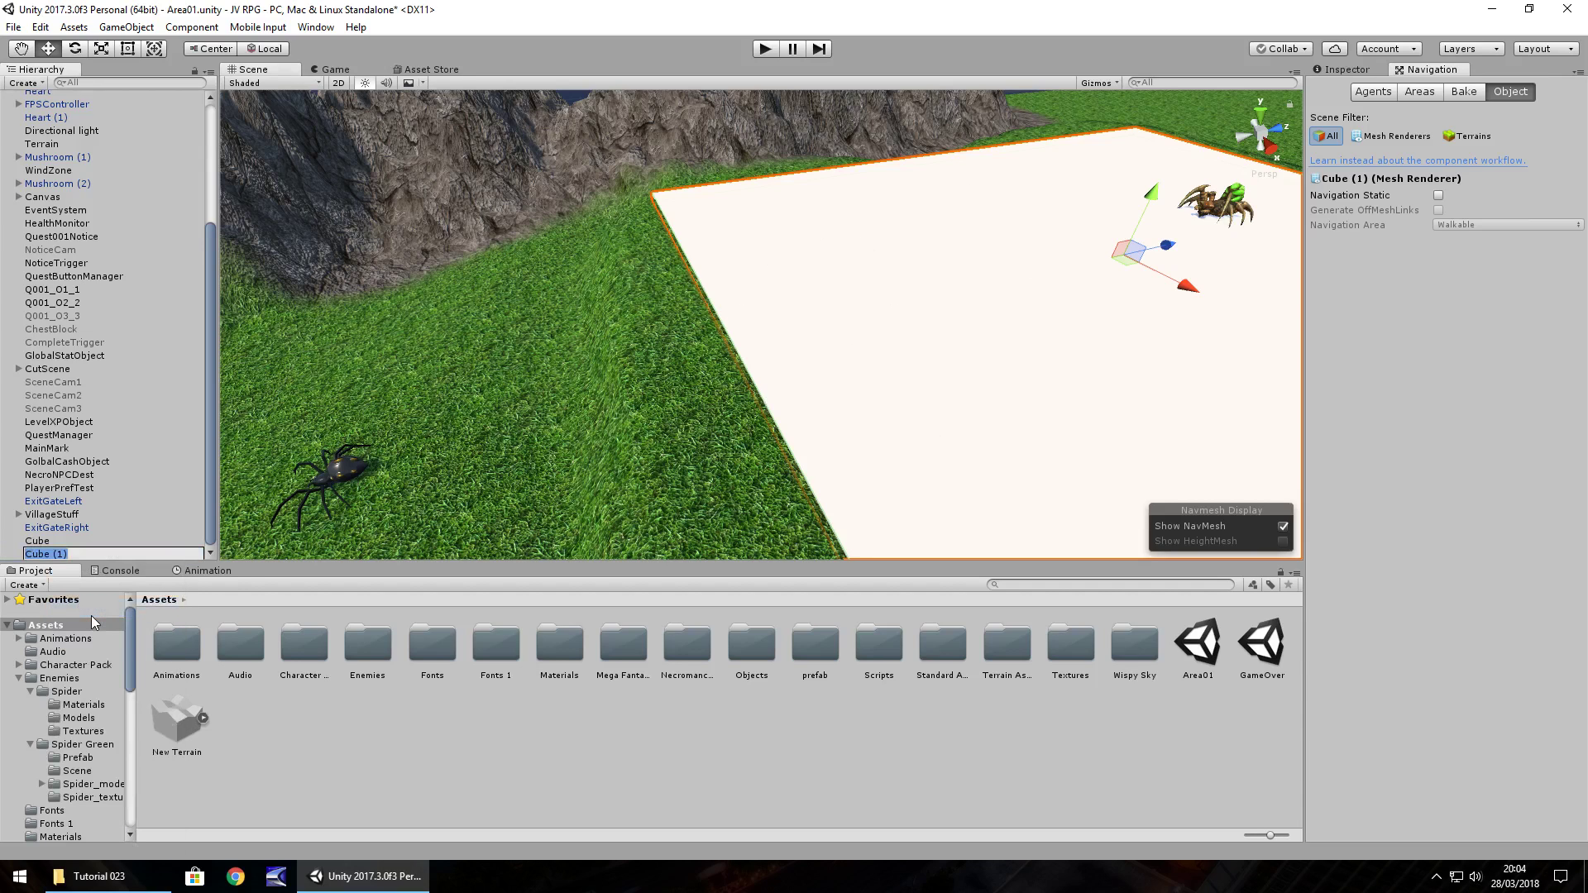
type("SpiderBossWalkable")
key("Return")
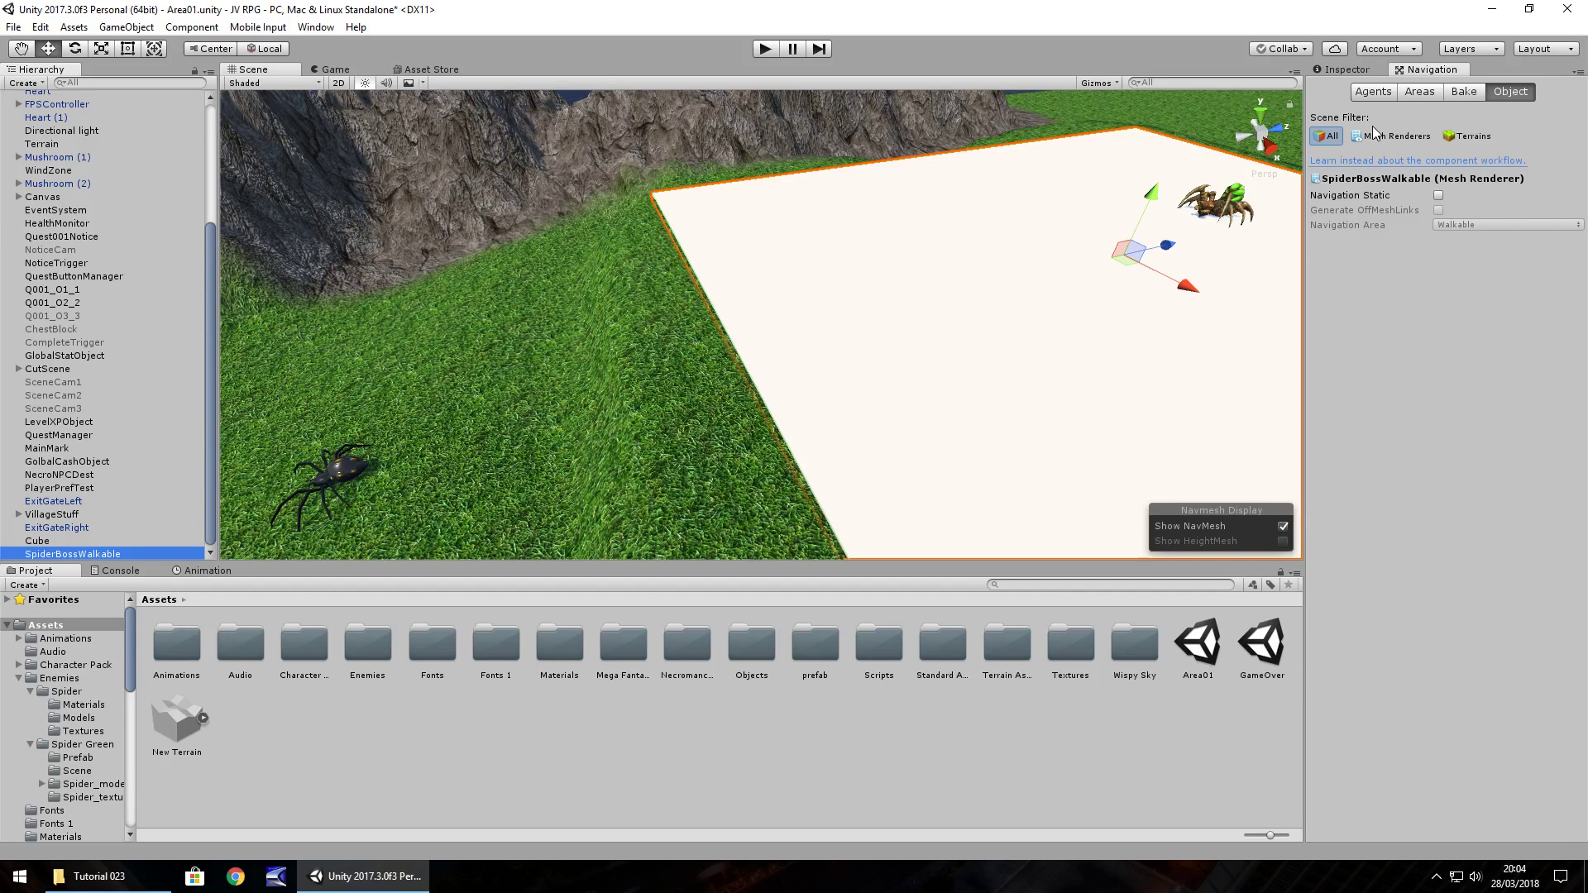
Make SpiderBossWalkable Navigation Static with the Walkable area, bake the NavMesh and inspect its coverage around the slab.
left_click(1438, 197)
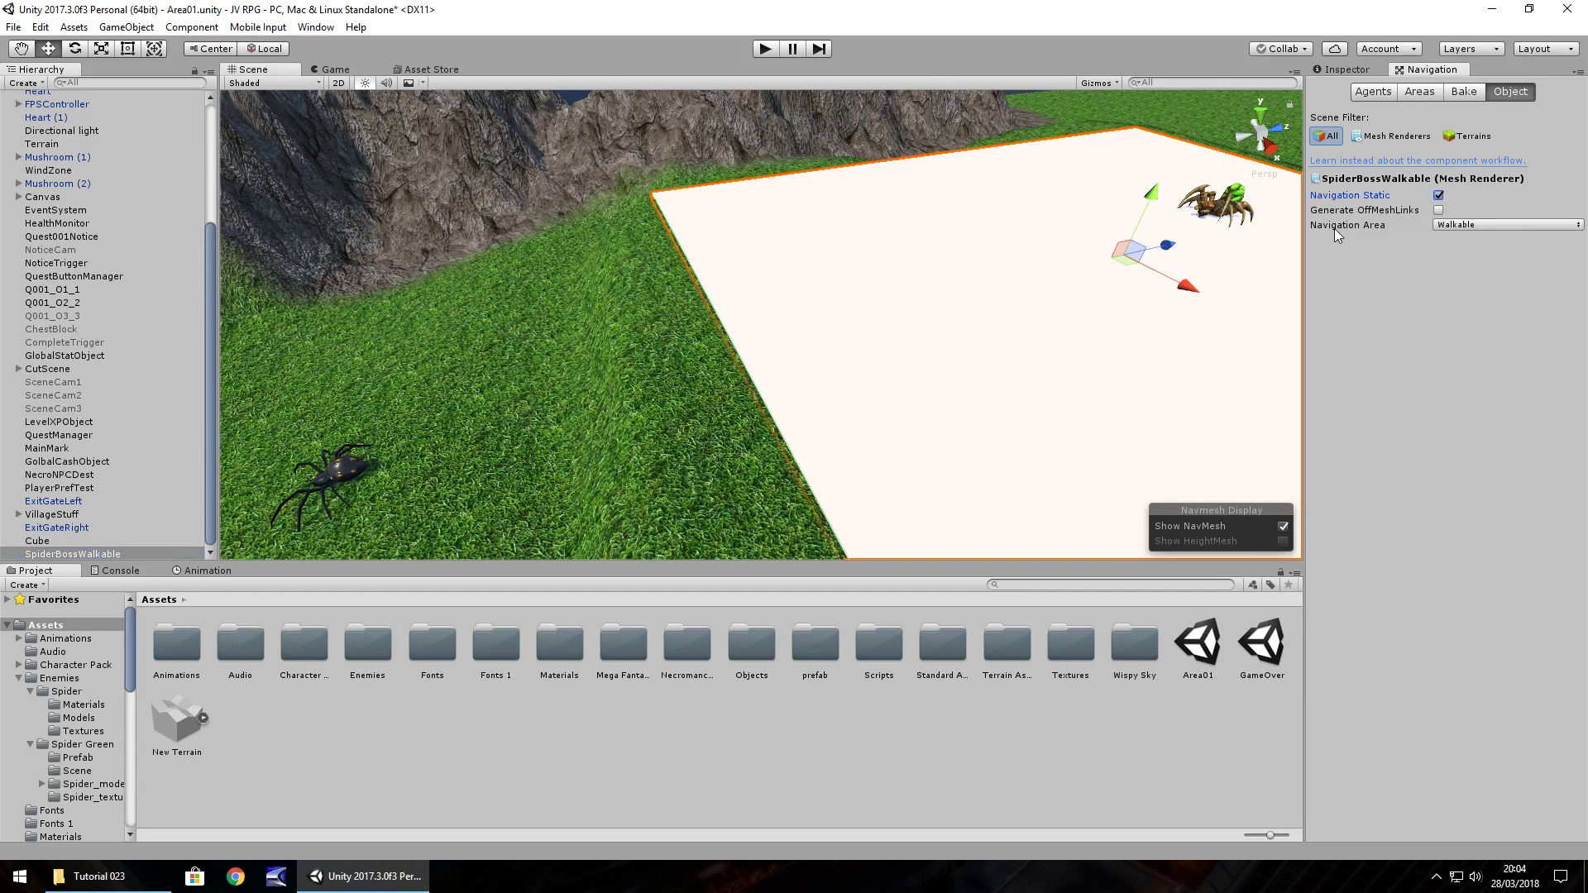
left_click(1485, 225)
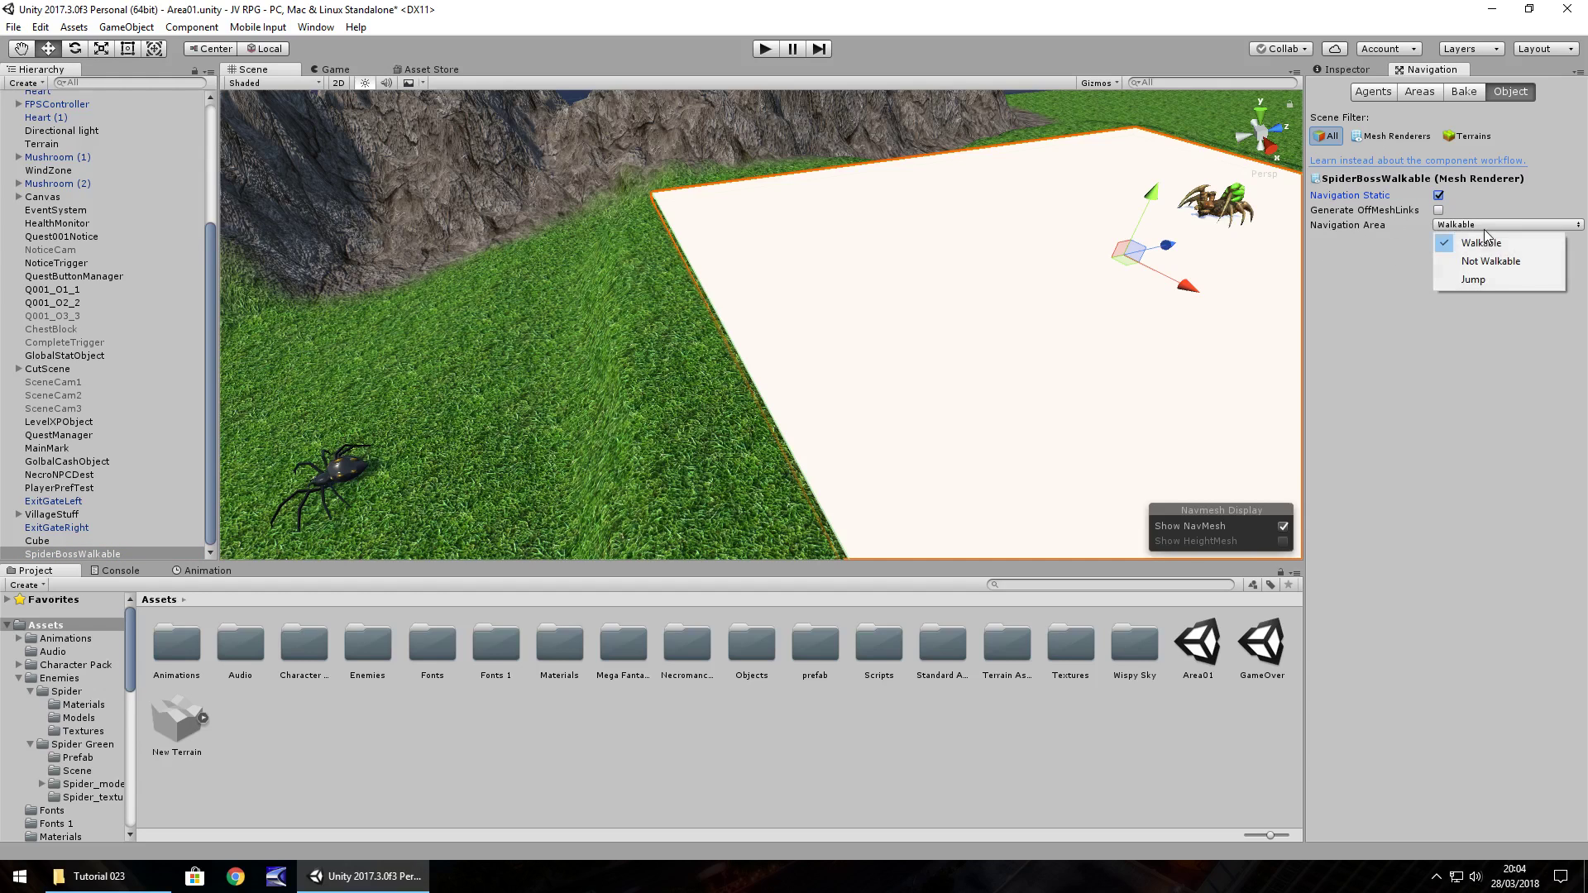
left_click(1469, 96)
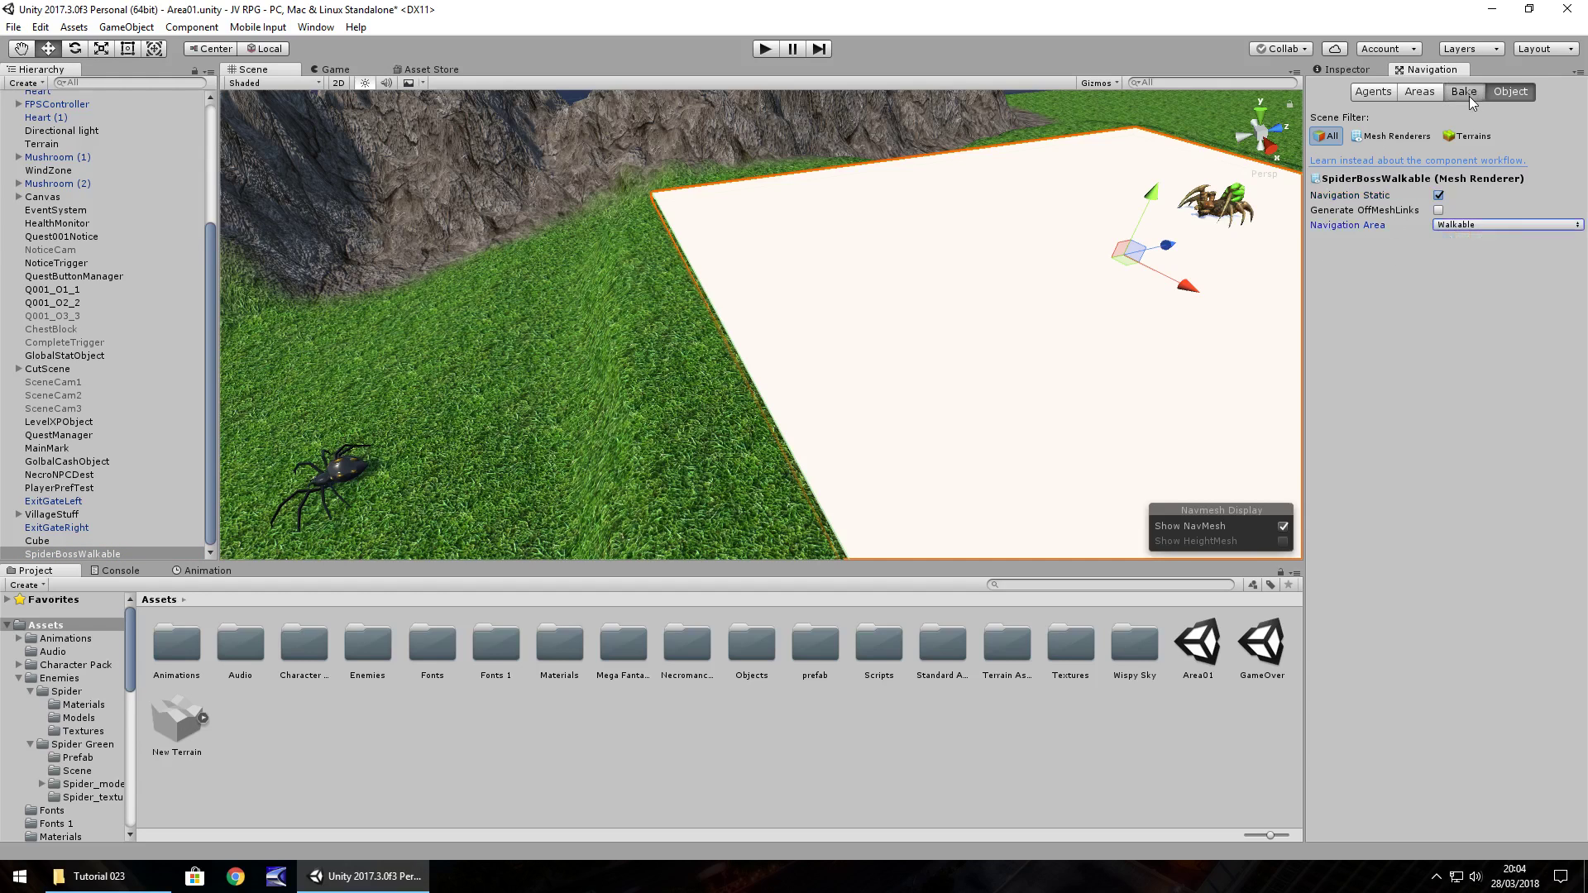
left_click(1470, 96)
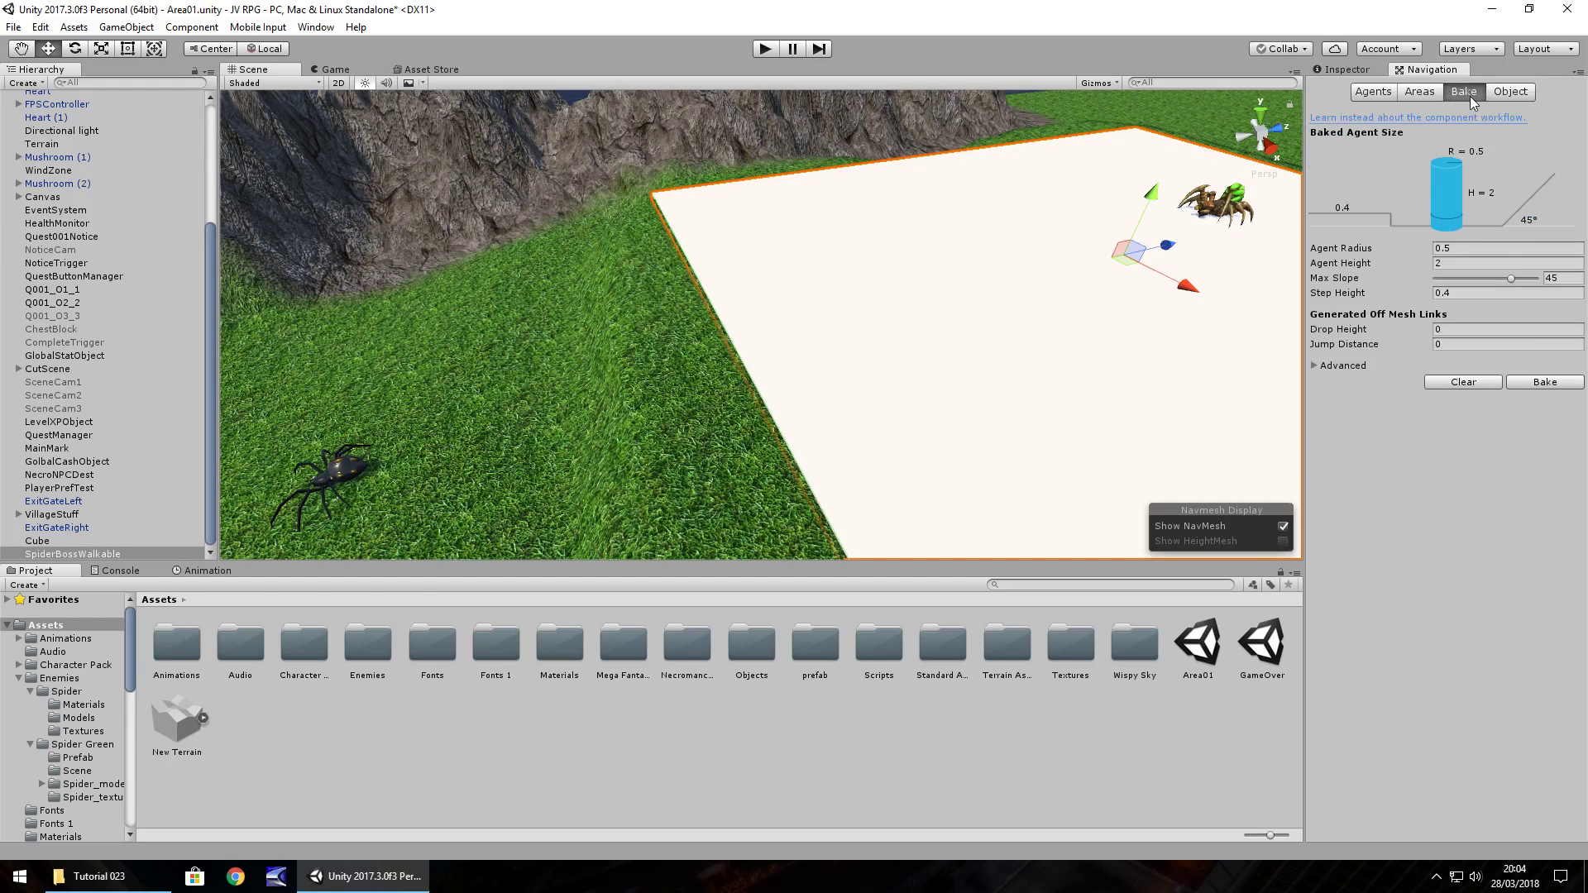
left_click(1546, 382)
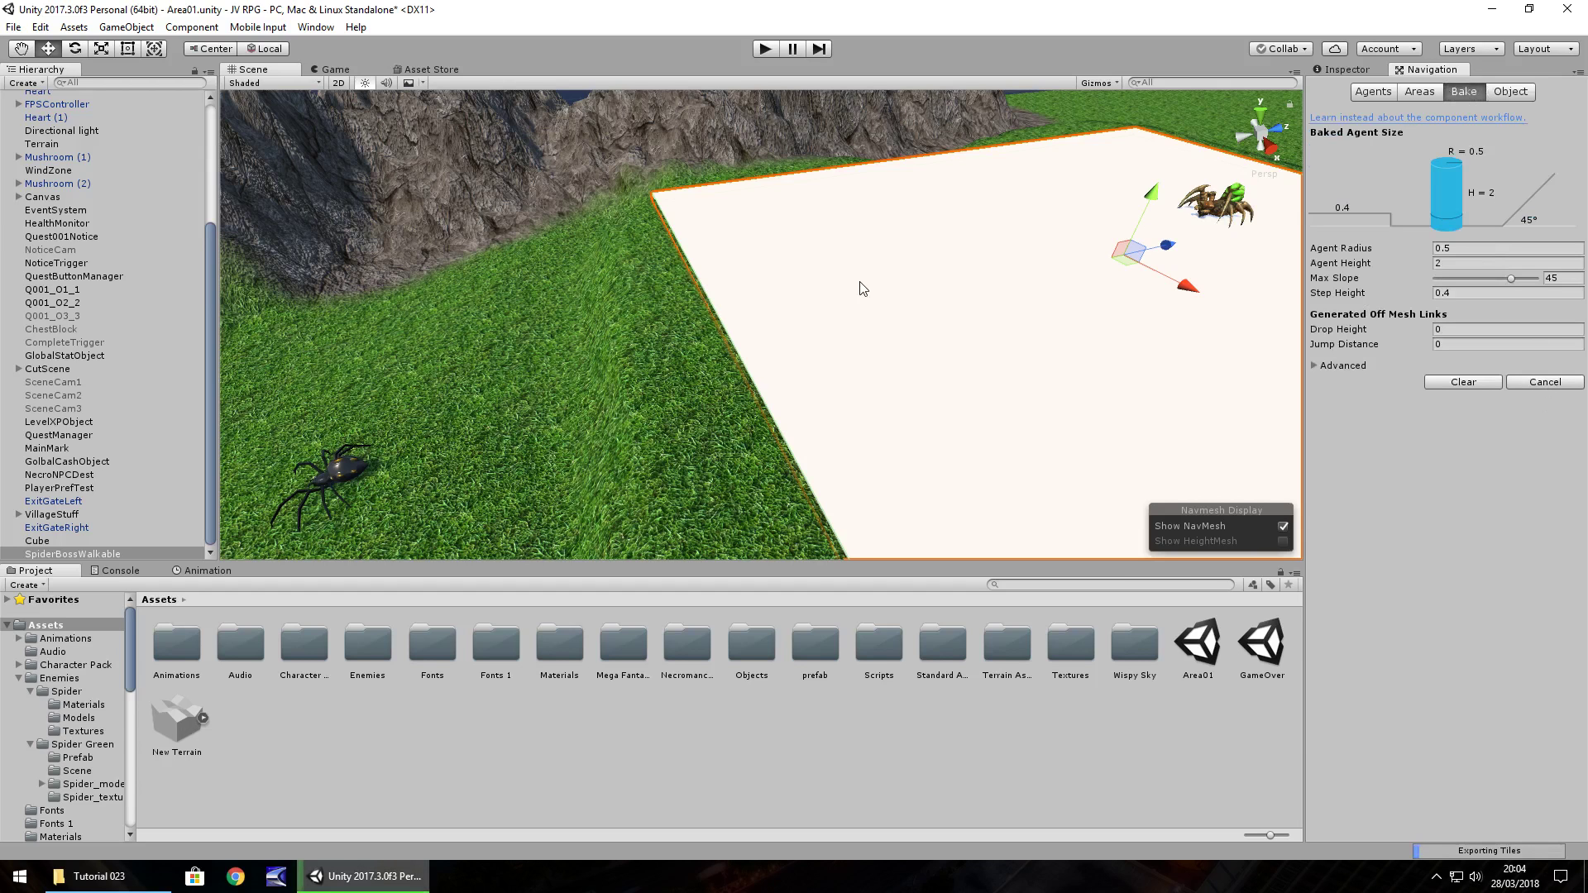
right_click_drag(897, 319, 1017, 301)
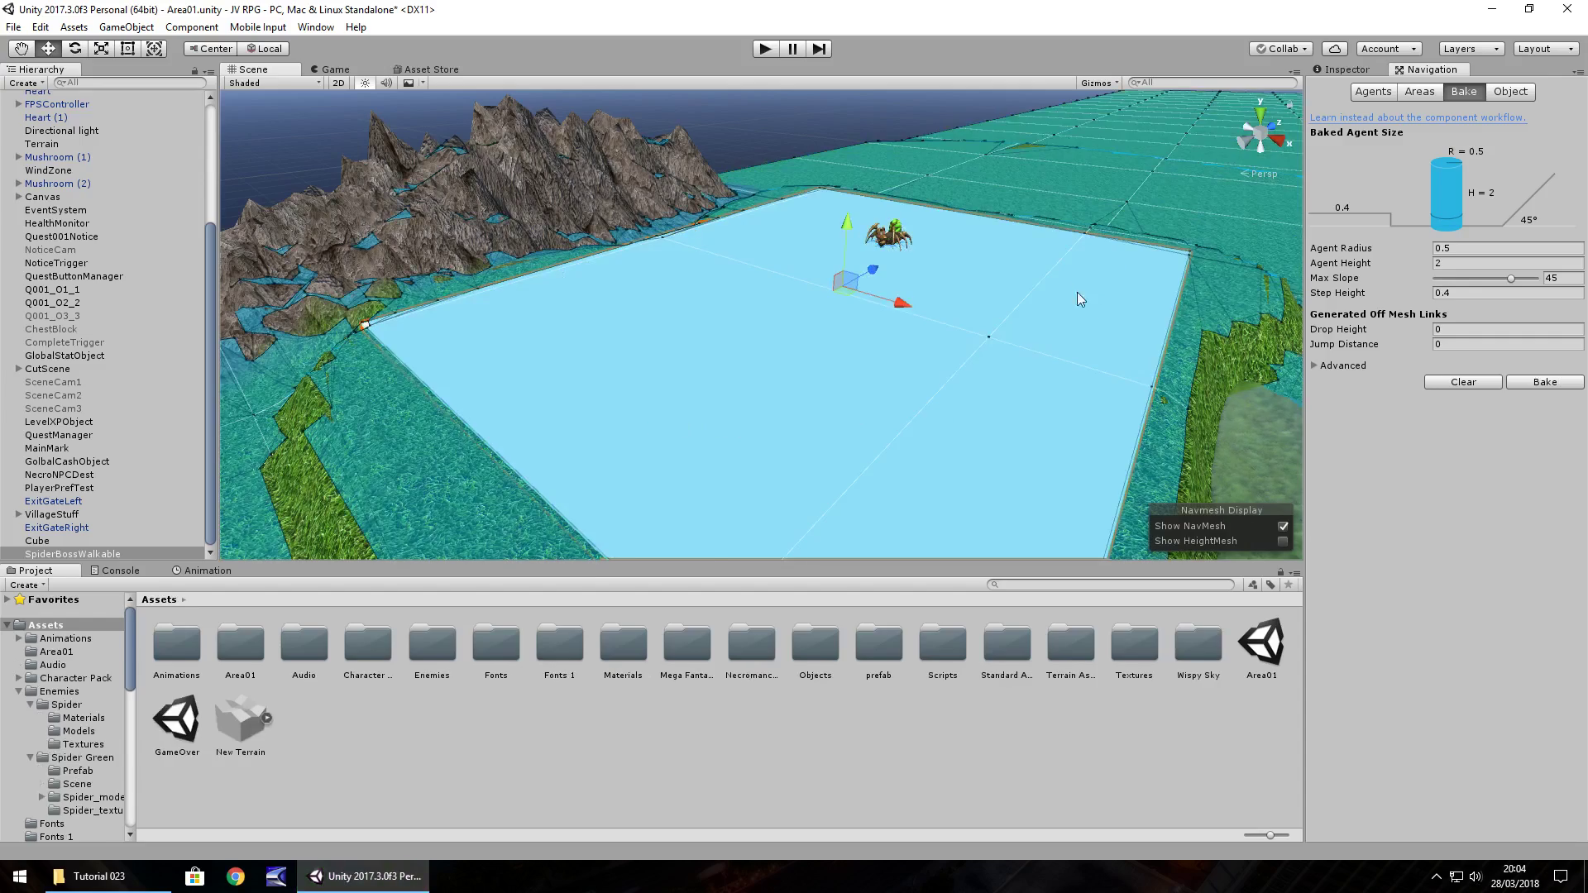
left_click_drag(1078, 291, 976, 294, "alt")
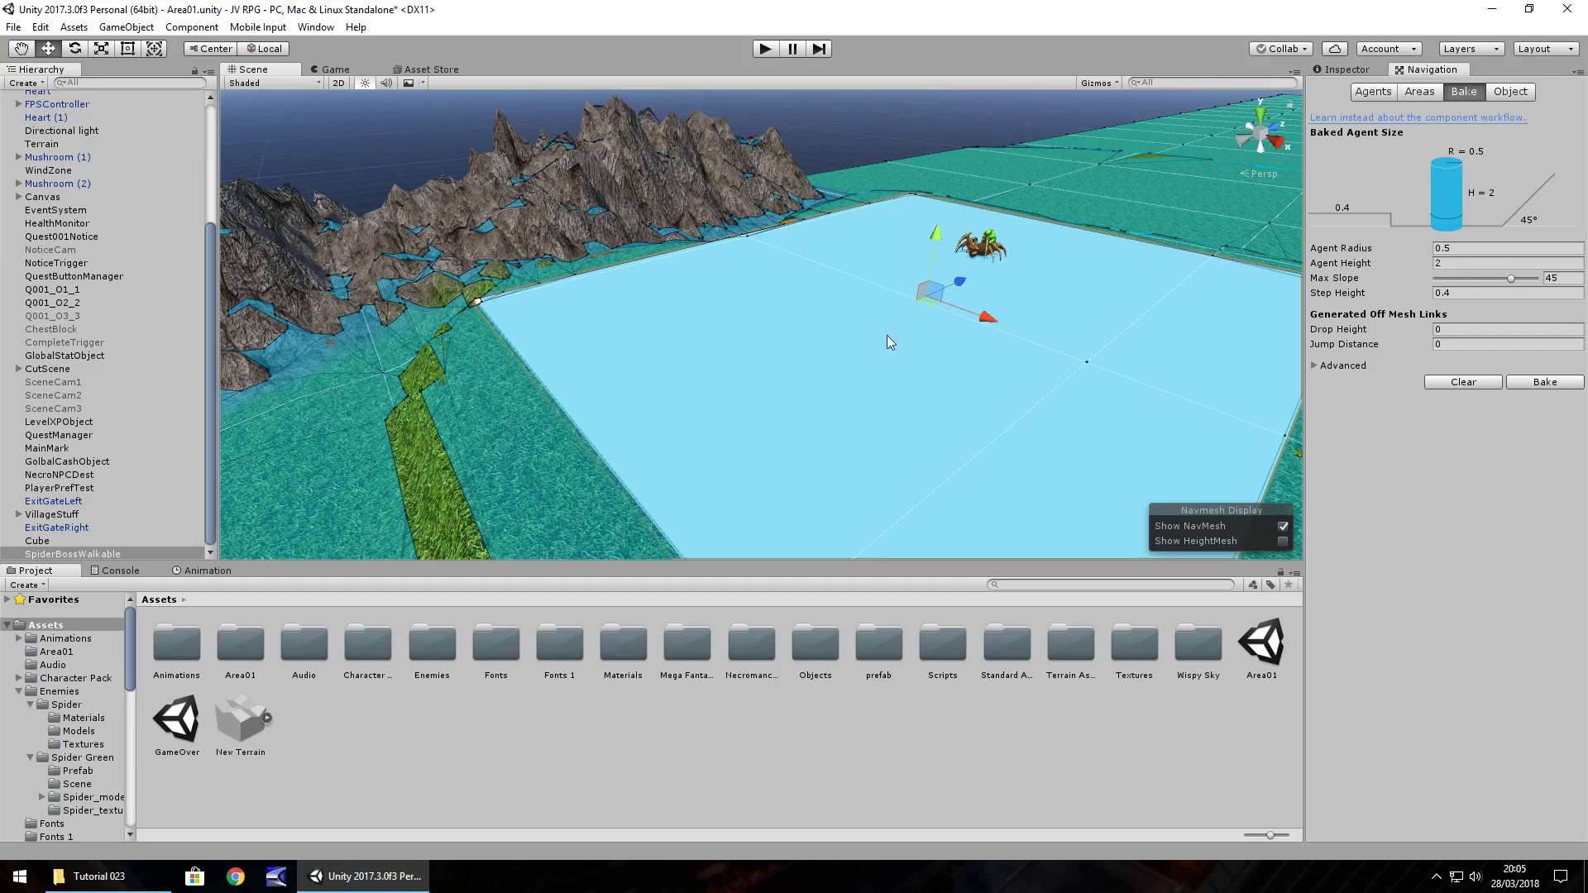
left_click_drag(857, 327, 882, 136, "alt")
key("f")
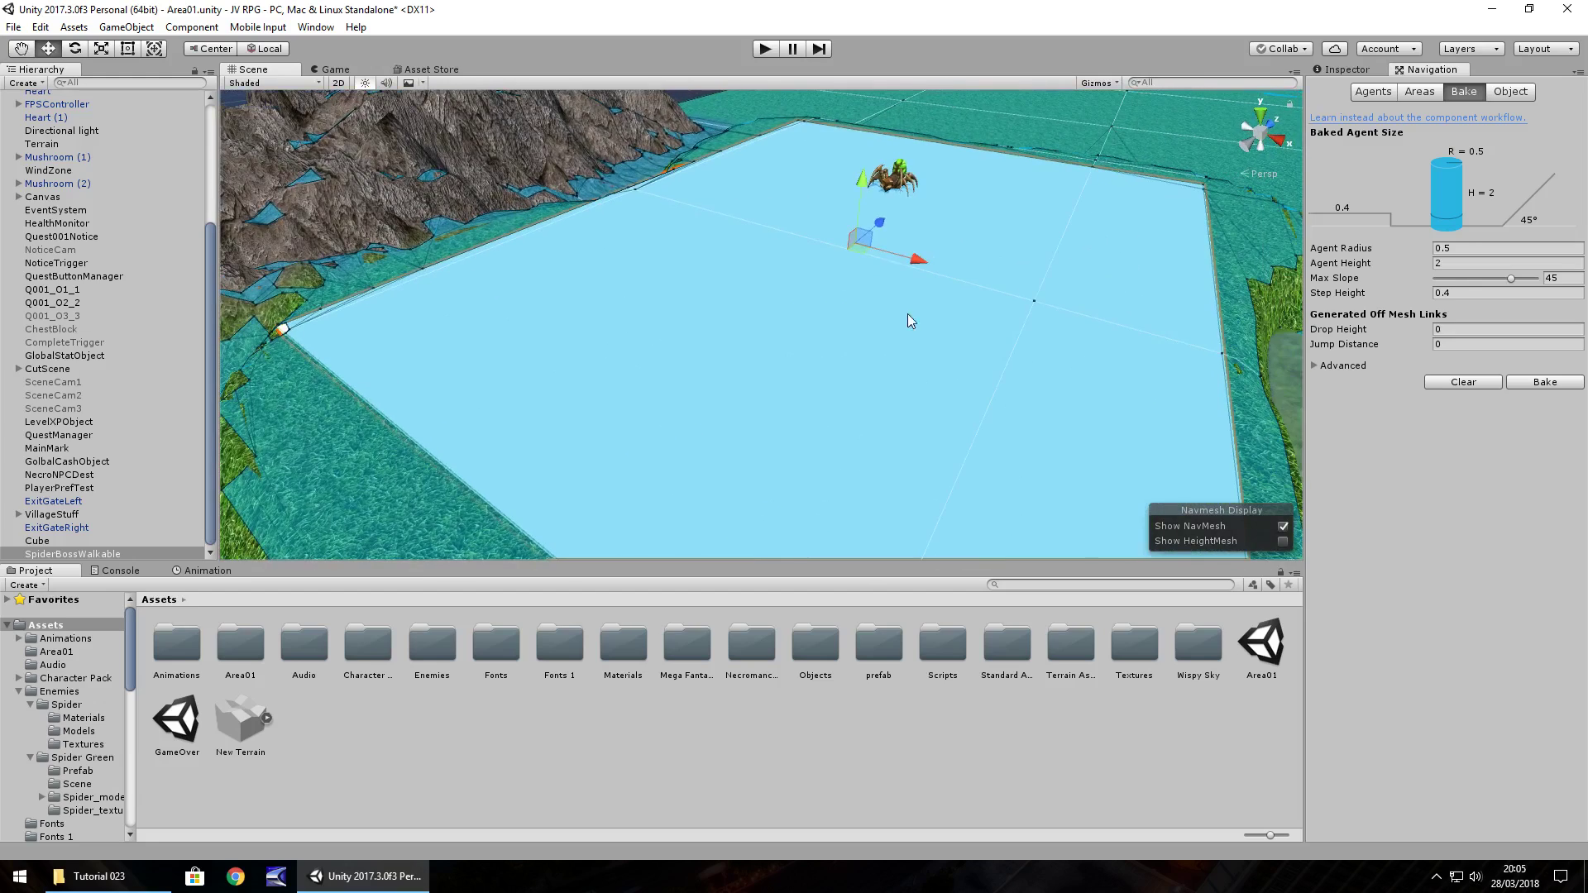
left_click(1513, 93)
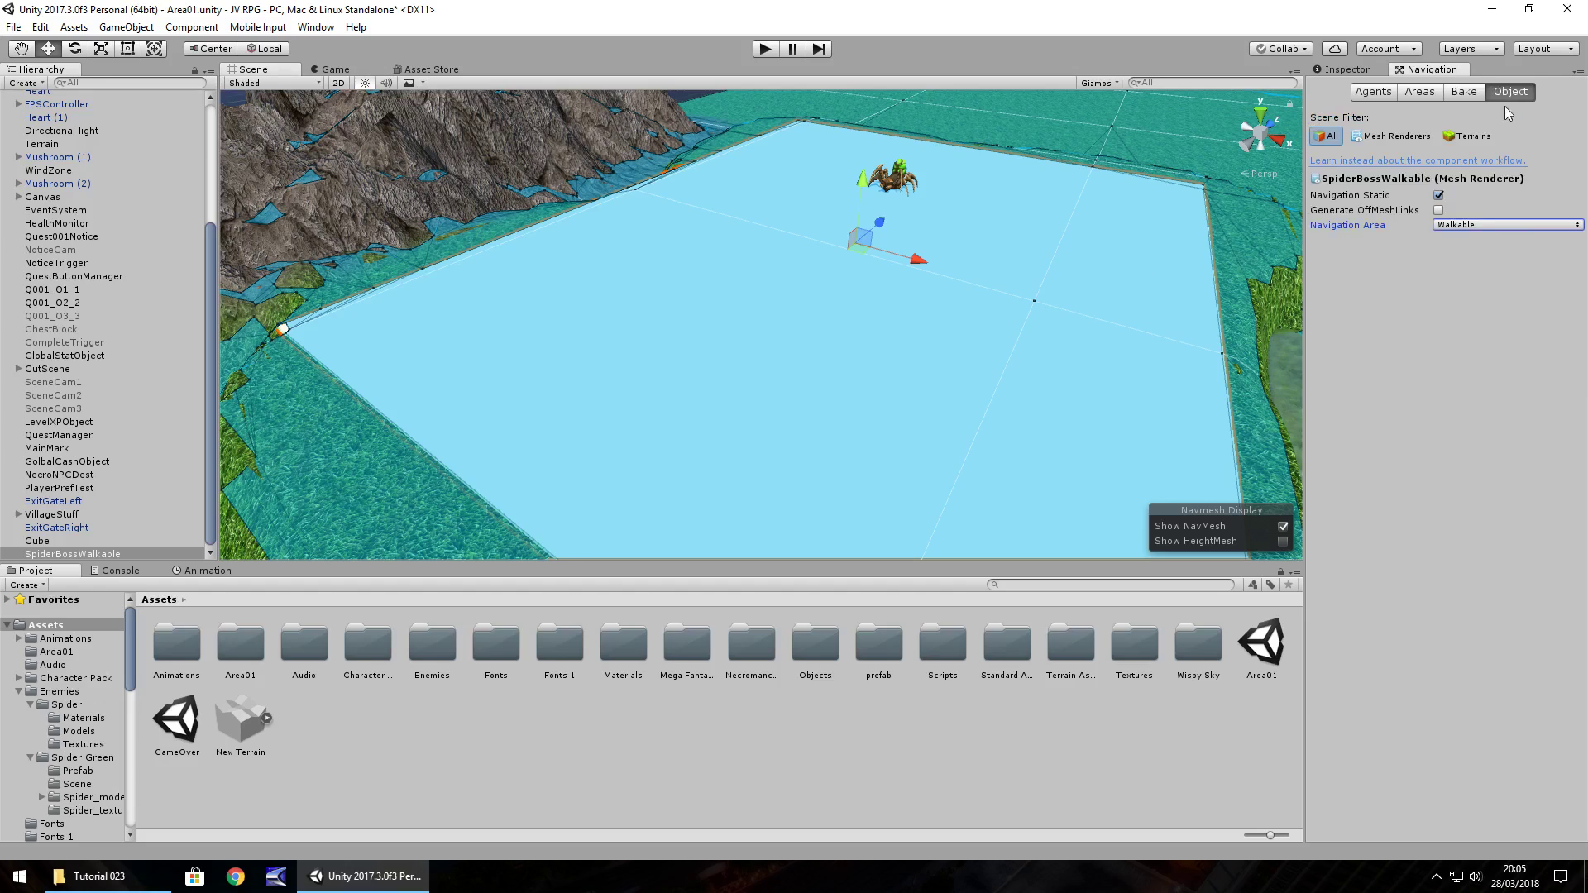
left_click(1440, 196)
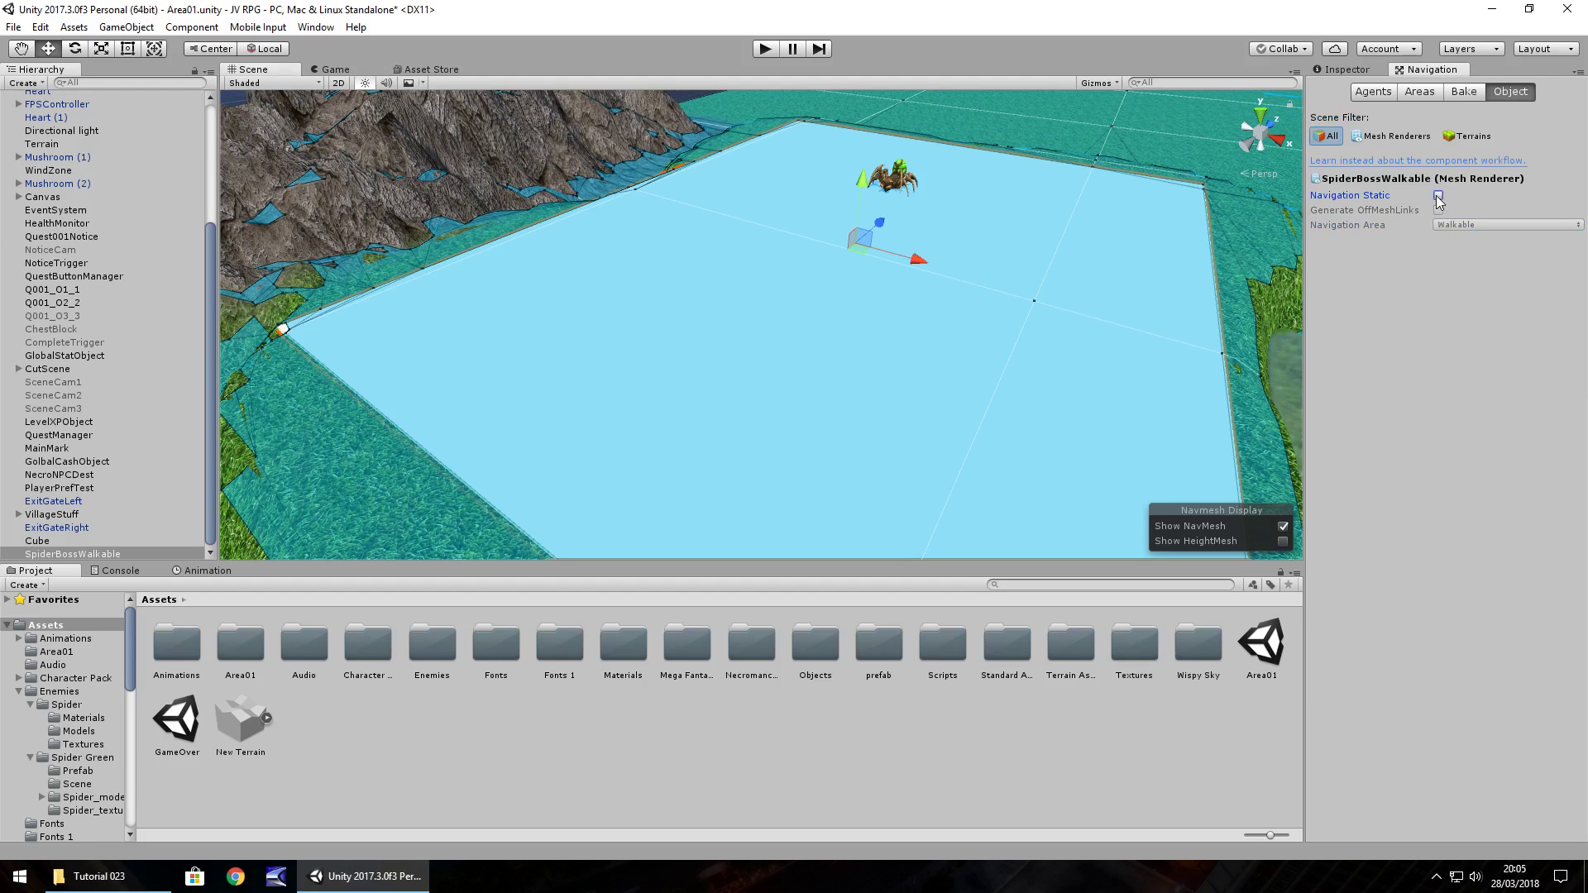
left_click(1440, 197)
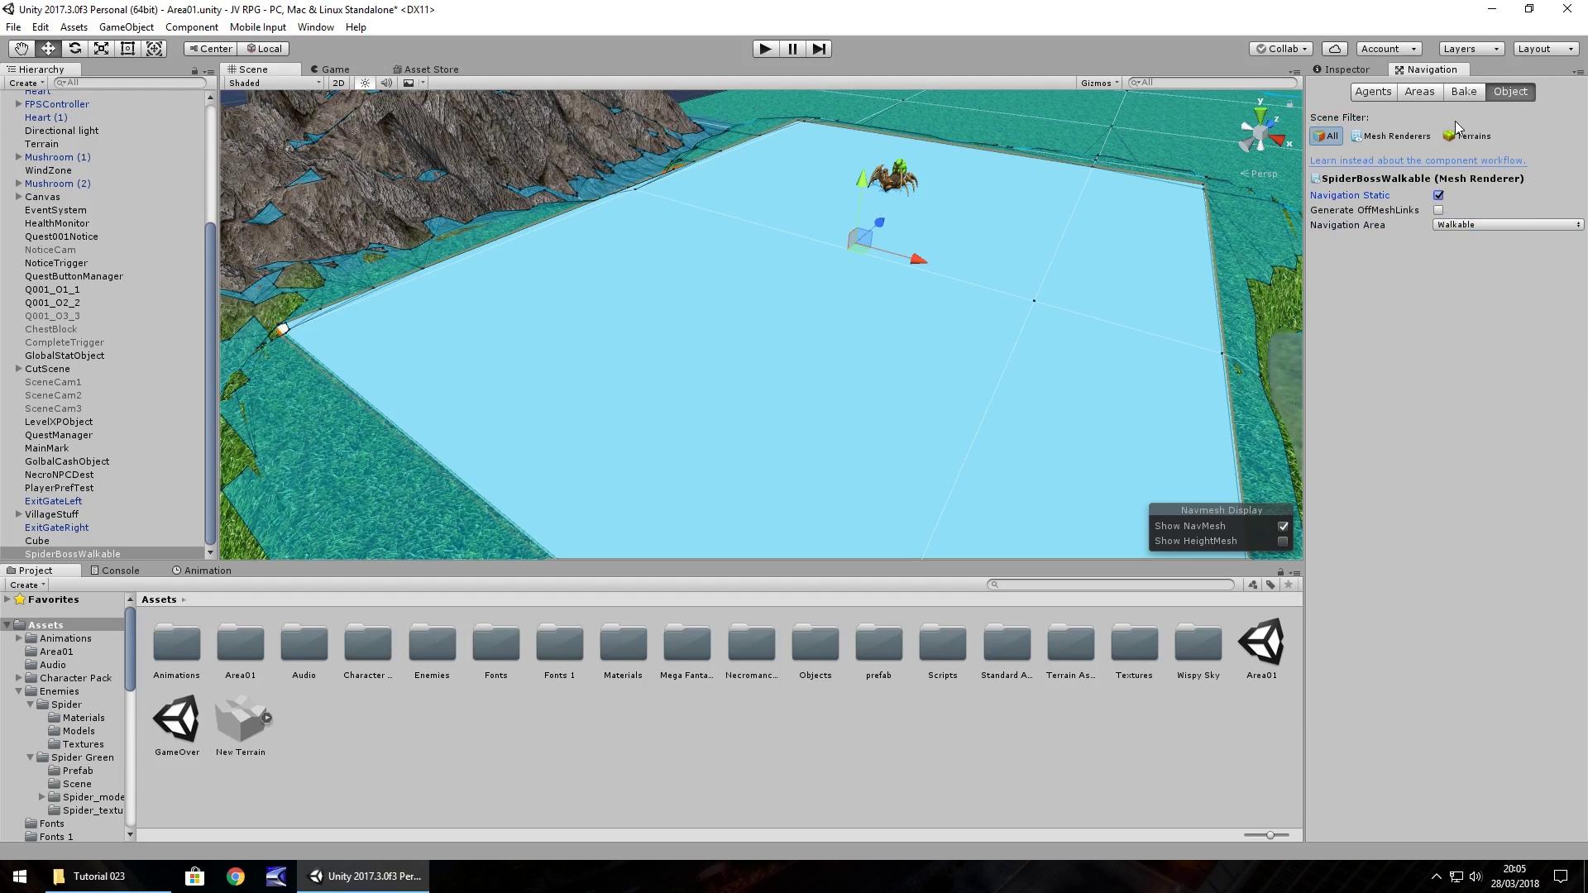
left_click(1408, 139)
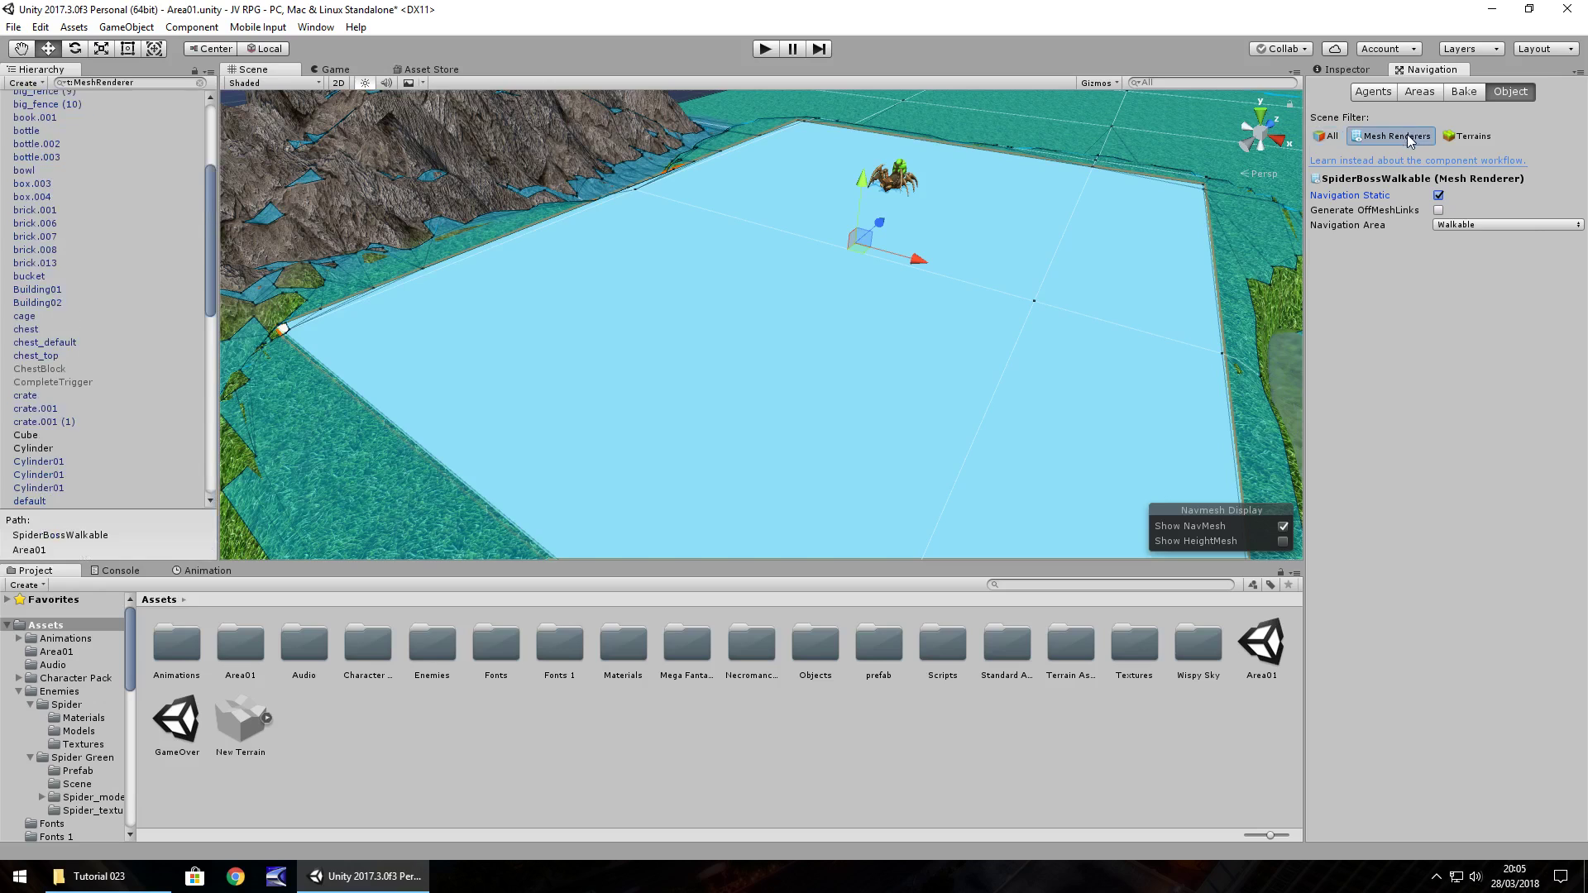
left_click(1326, 137)
left_click(1462, 92)
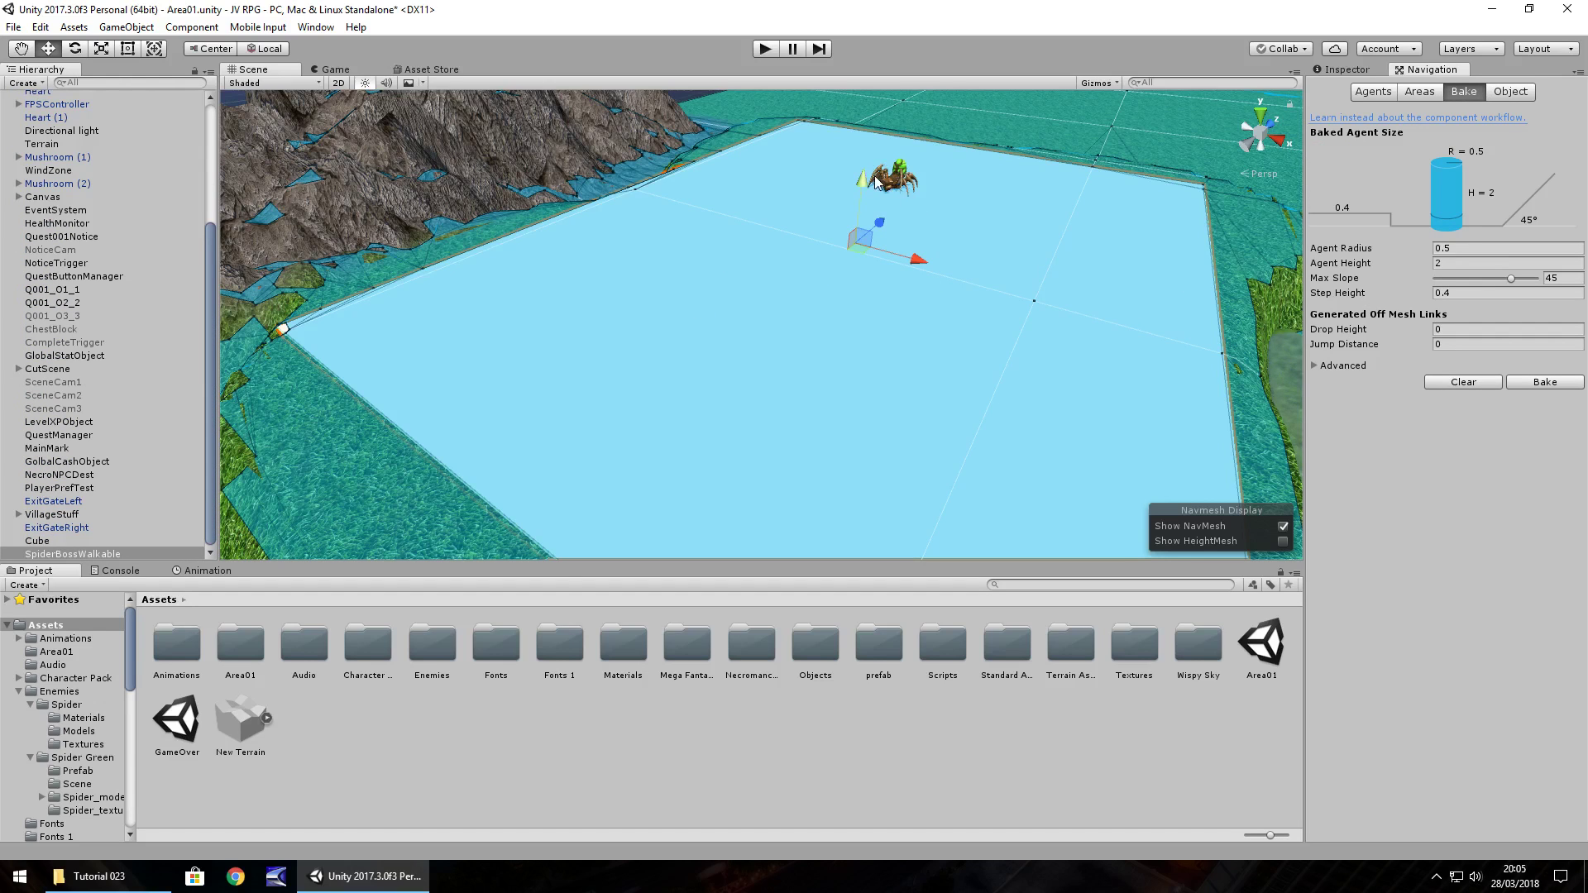
Turn off the Mesh Renderer of SpiderBossWalkable so the slab is hidden over the grass.
left_click(571, 379)
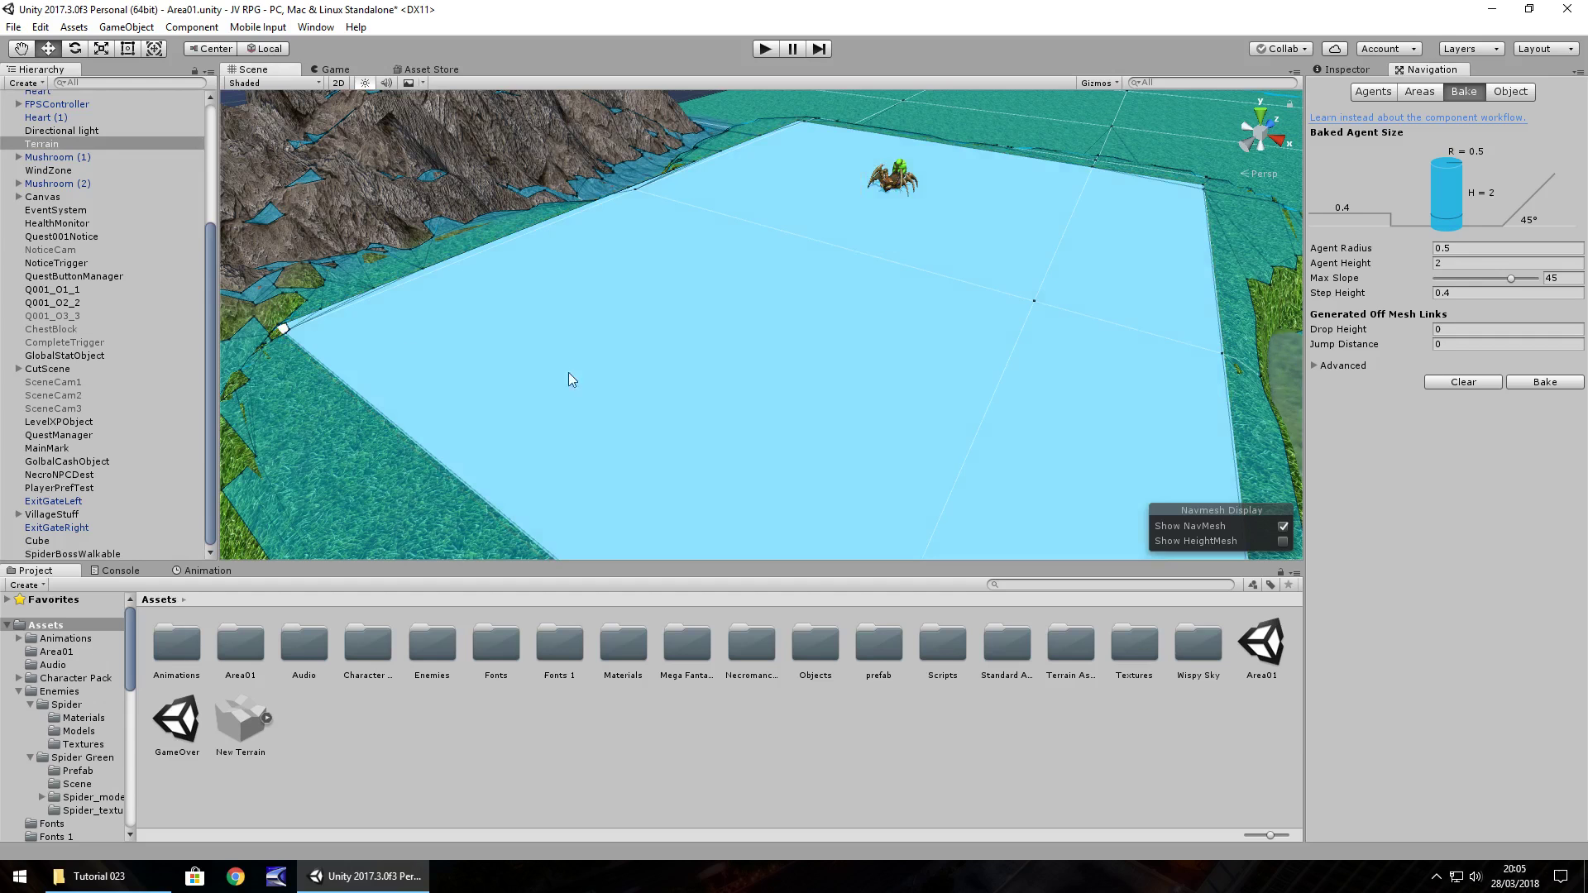
left_click(1340, 72)
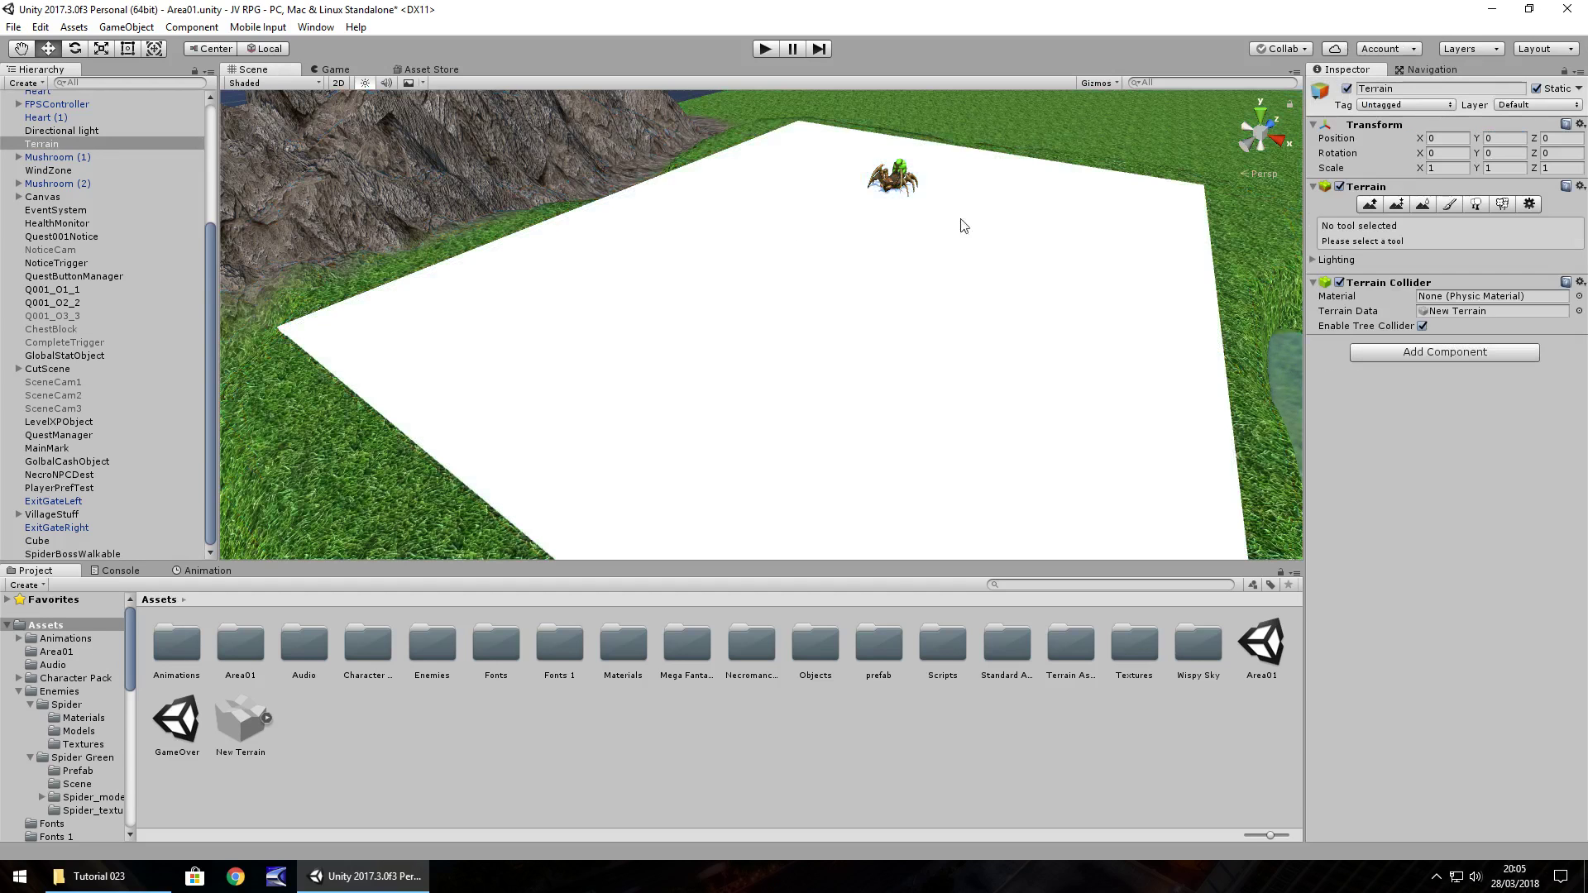
left_click(755, 317)
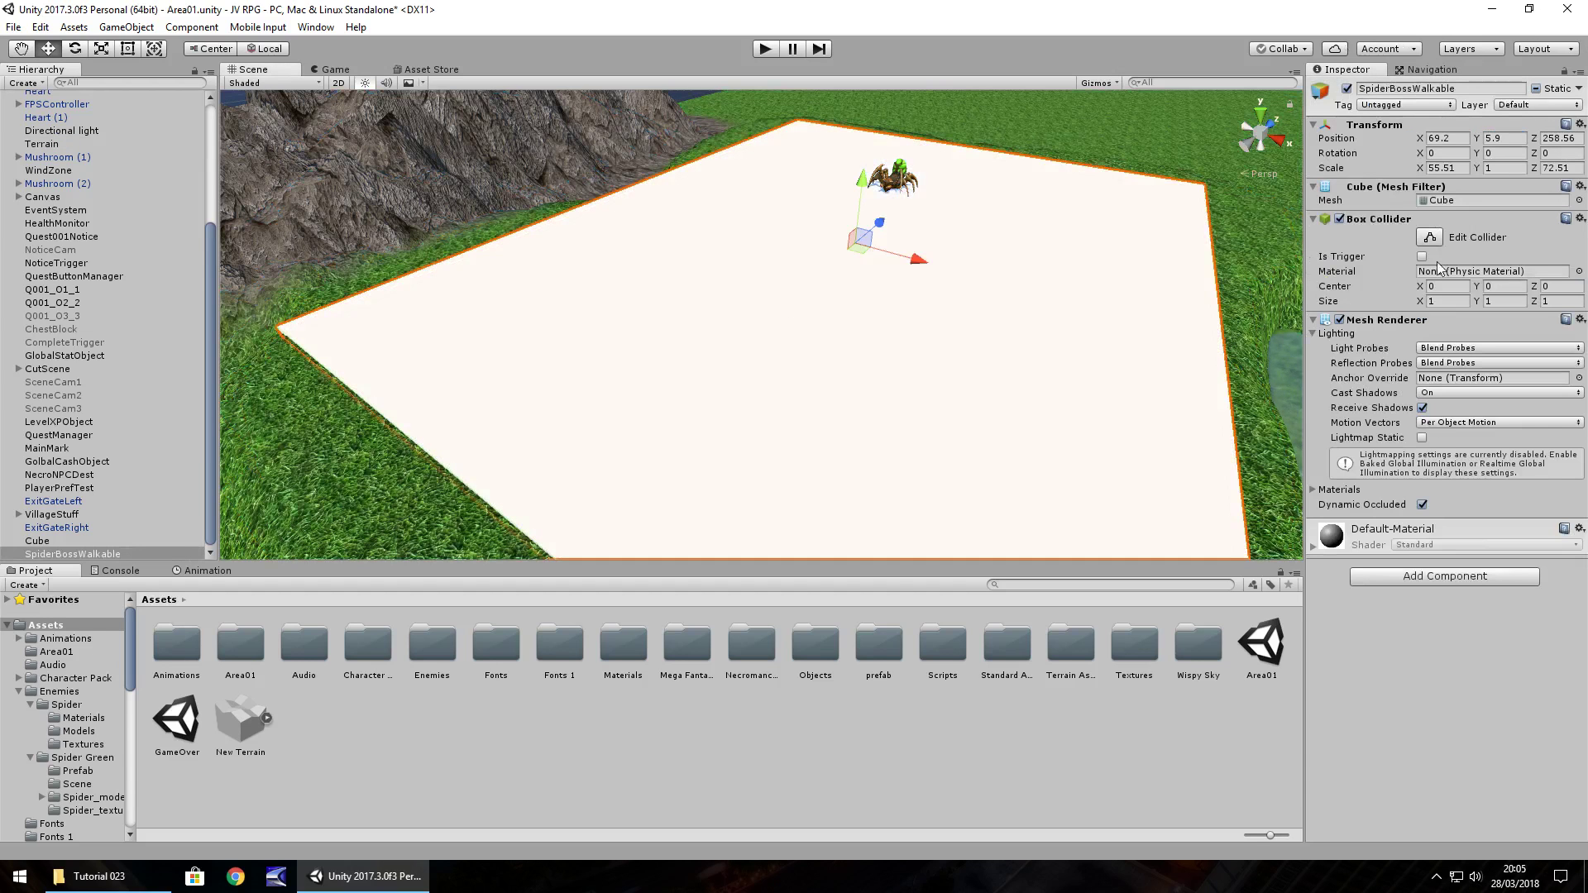
left_click(1341, 320)
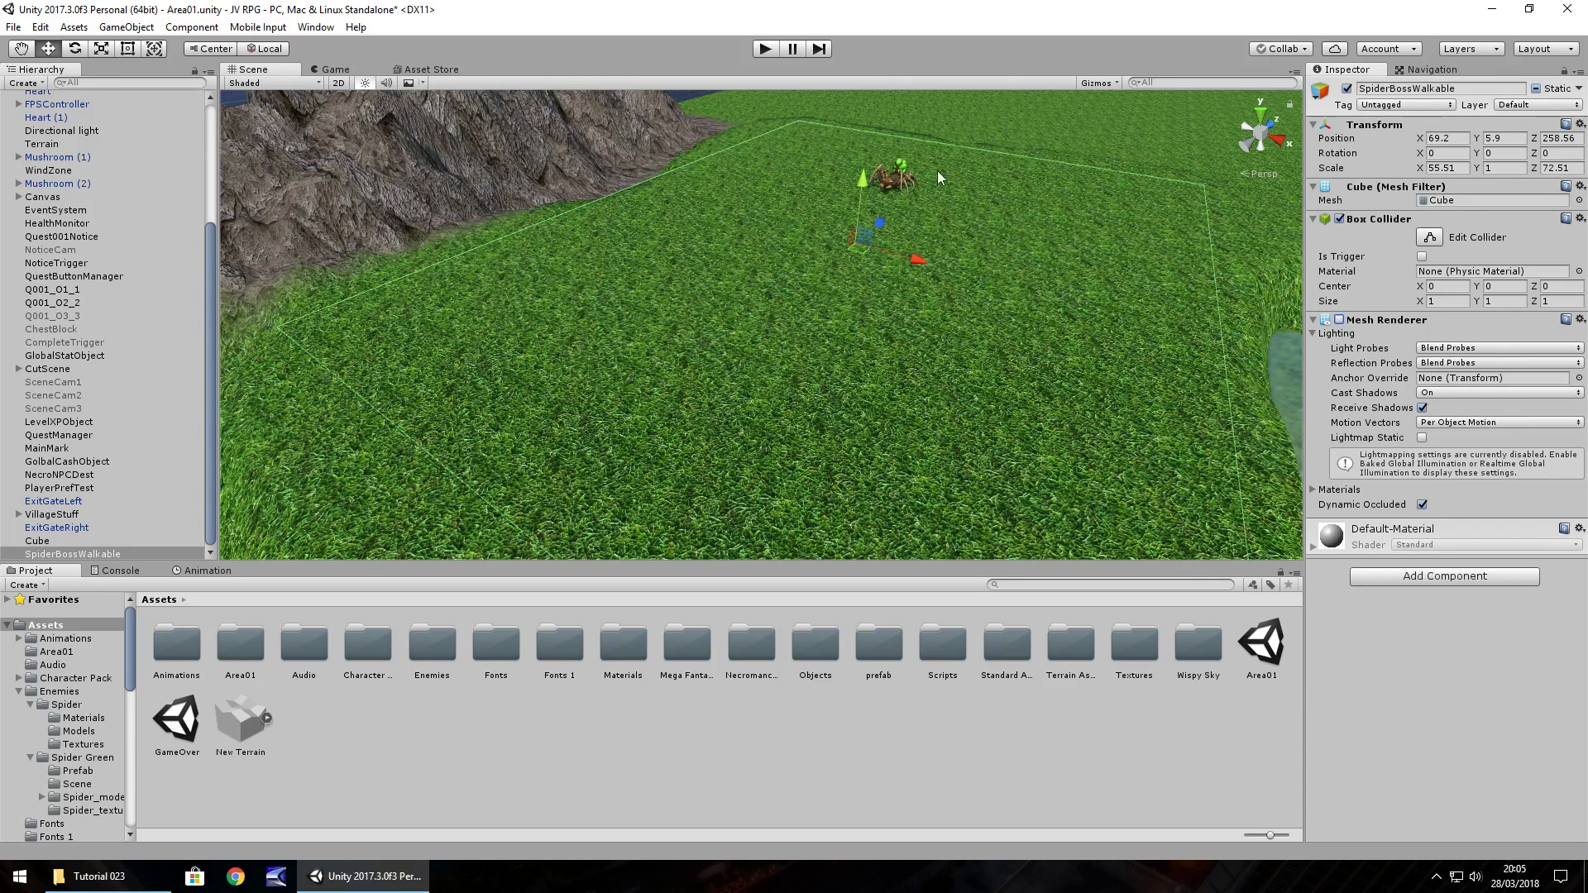
Add a Nav Mesh Agent component to the SPIDER standing on the grass.
scroll(56, 455, "up", 5)
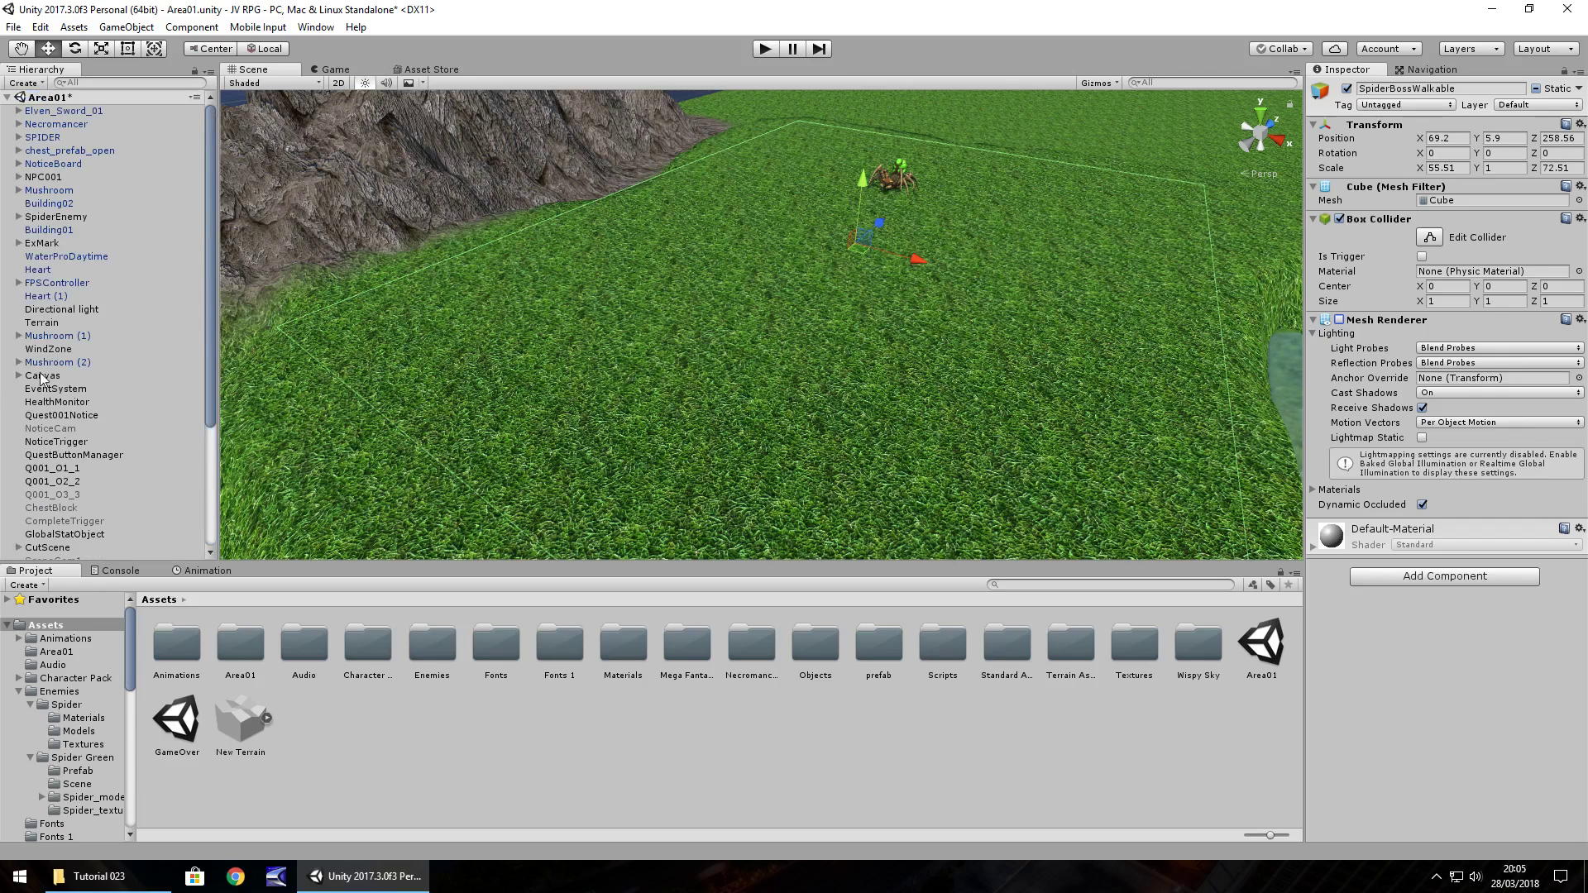
left_click(895, 176)
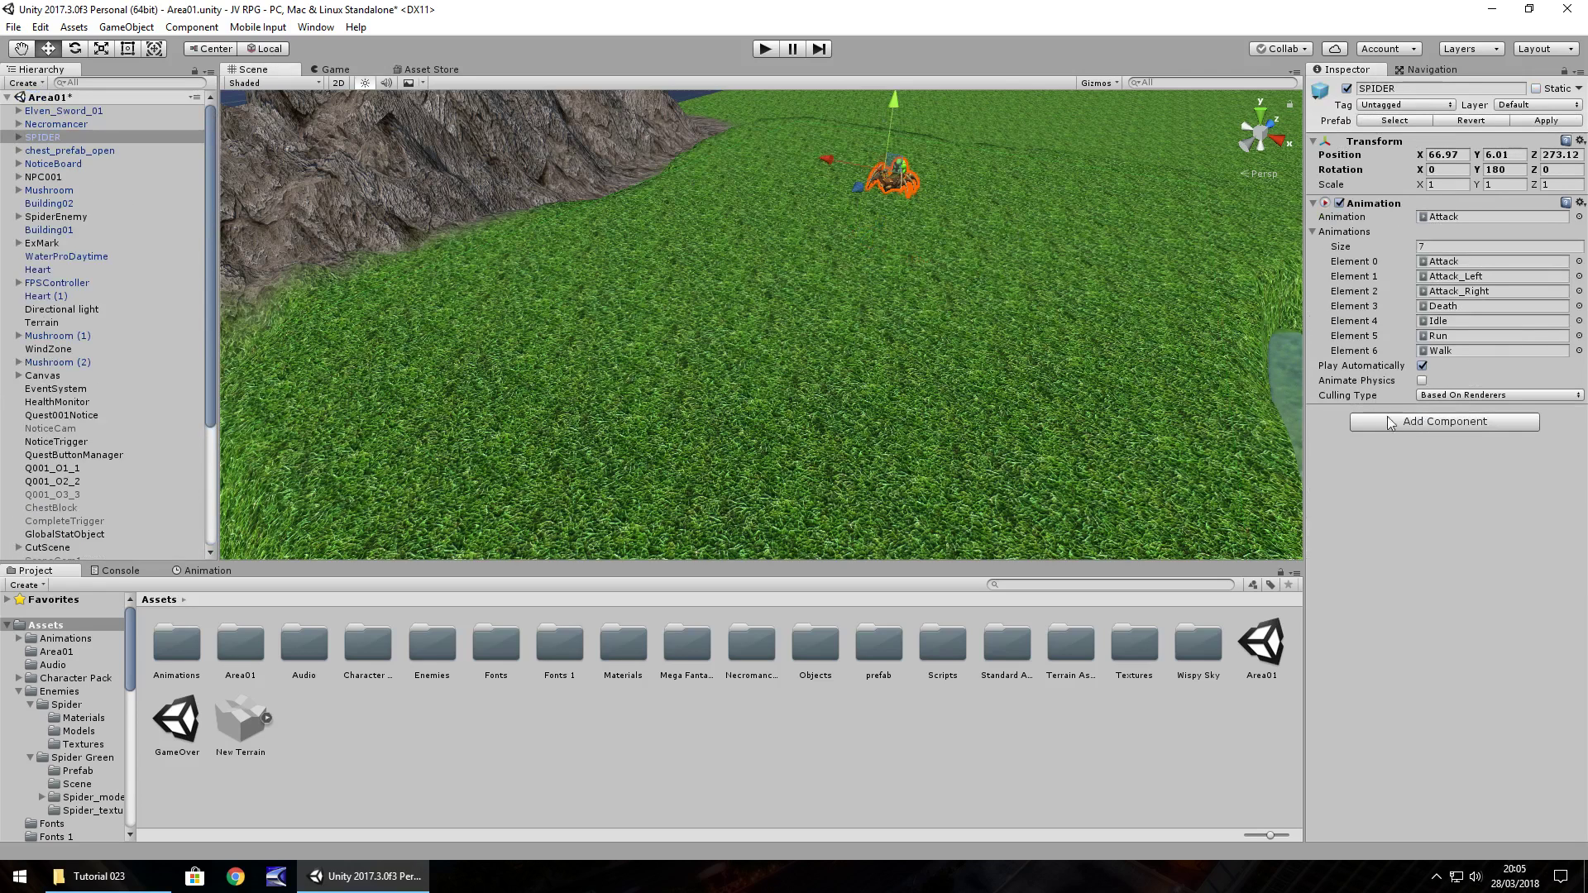
left_click(1432, 424)
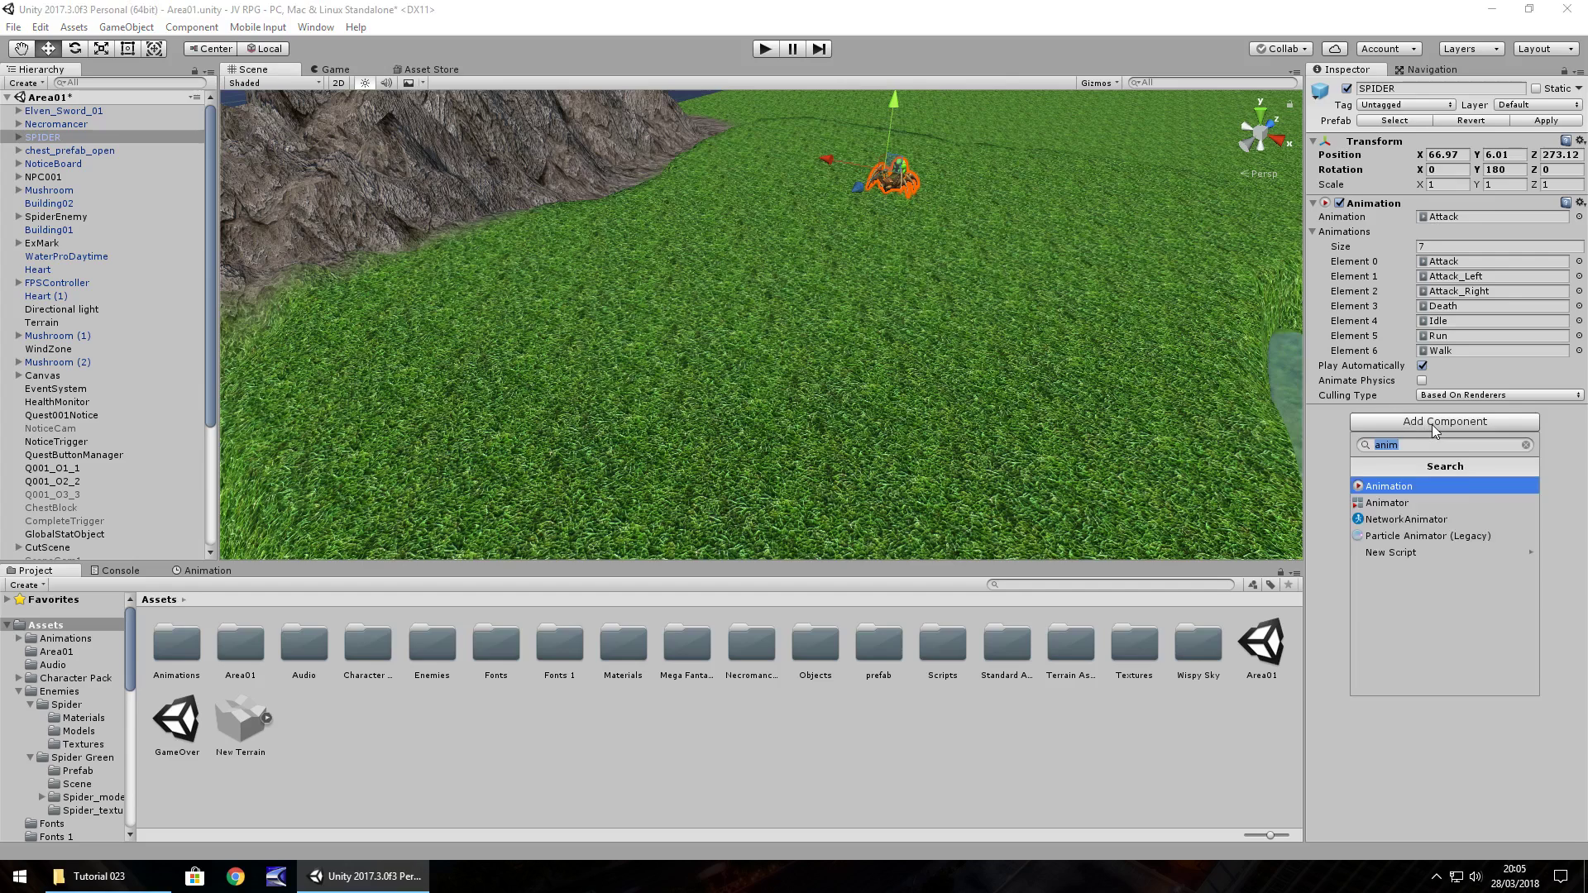
key("BackSpace")
type("nav")
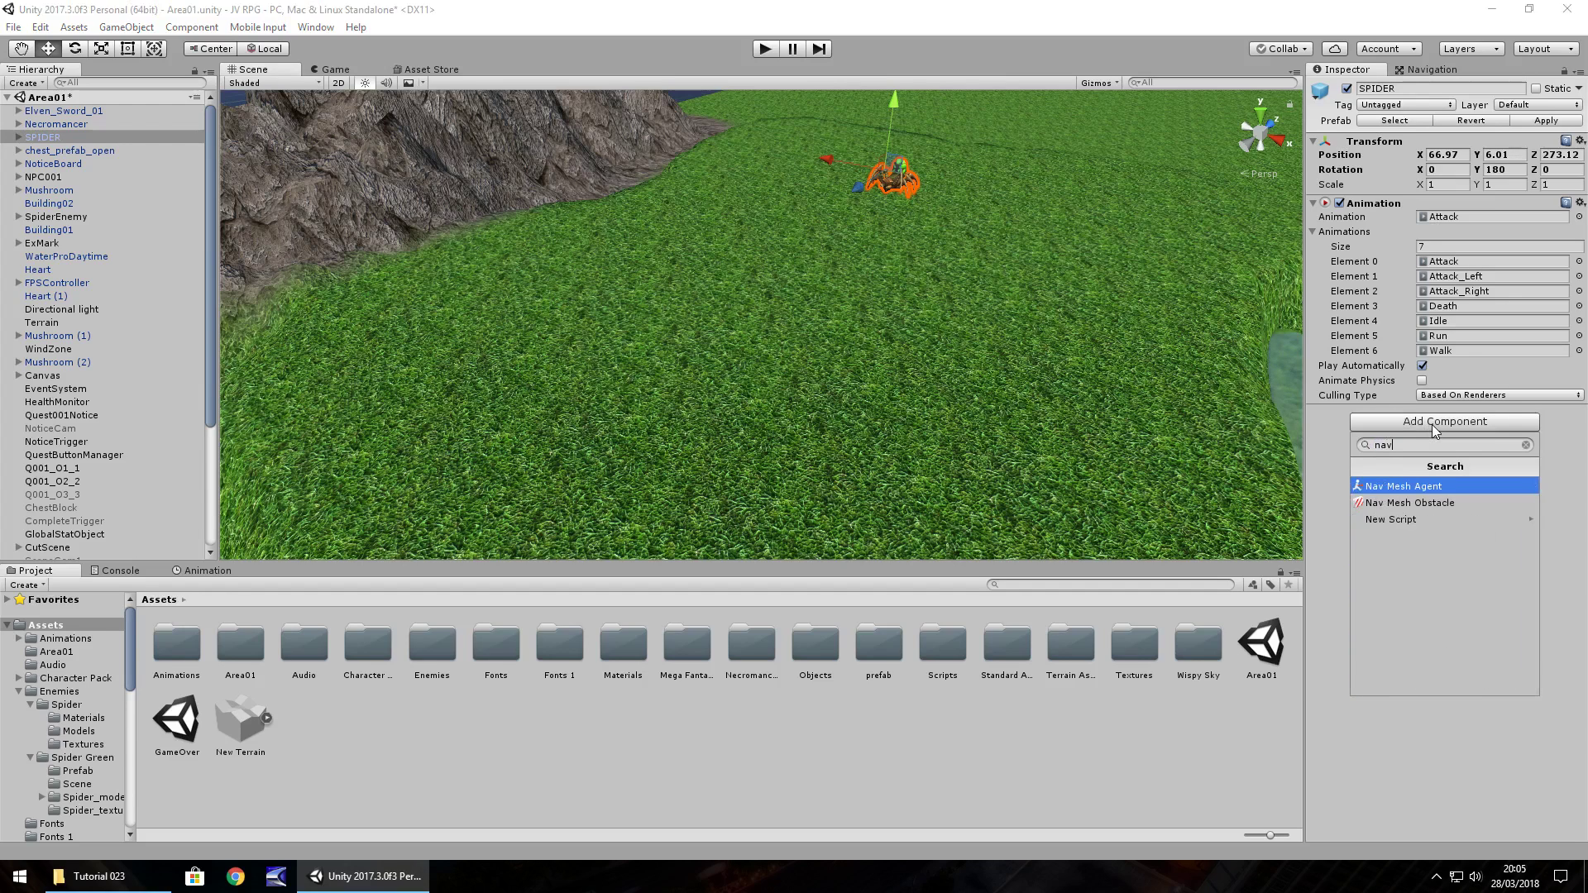
left_click(1407, 495)
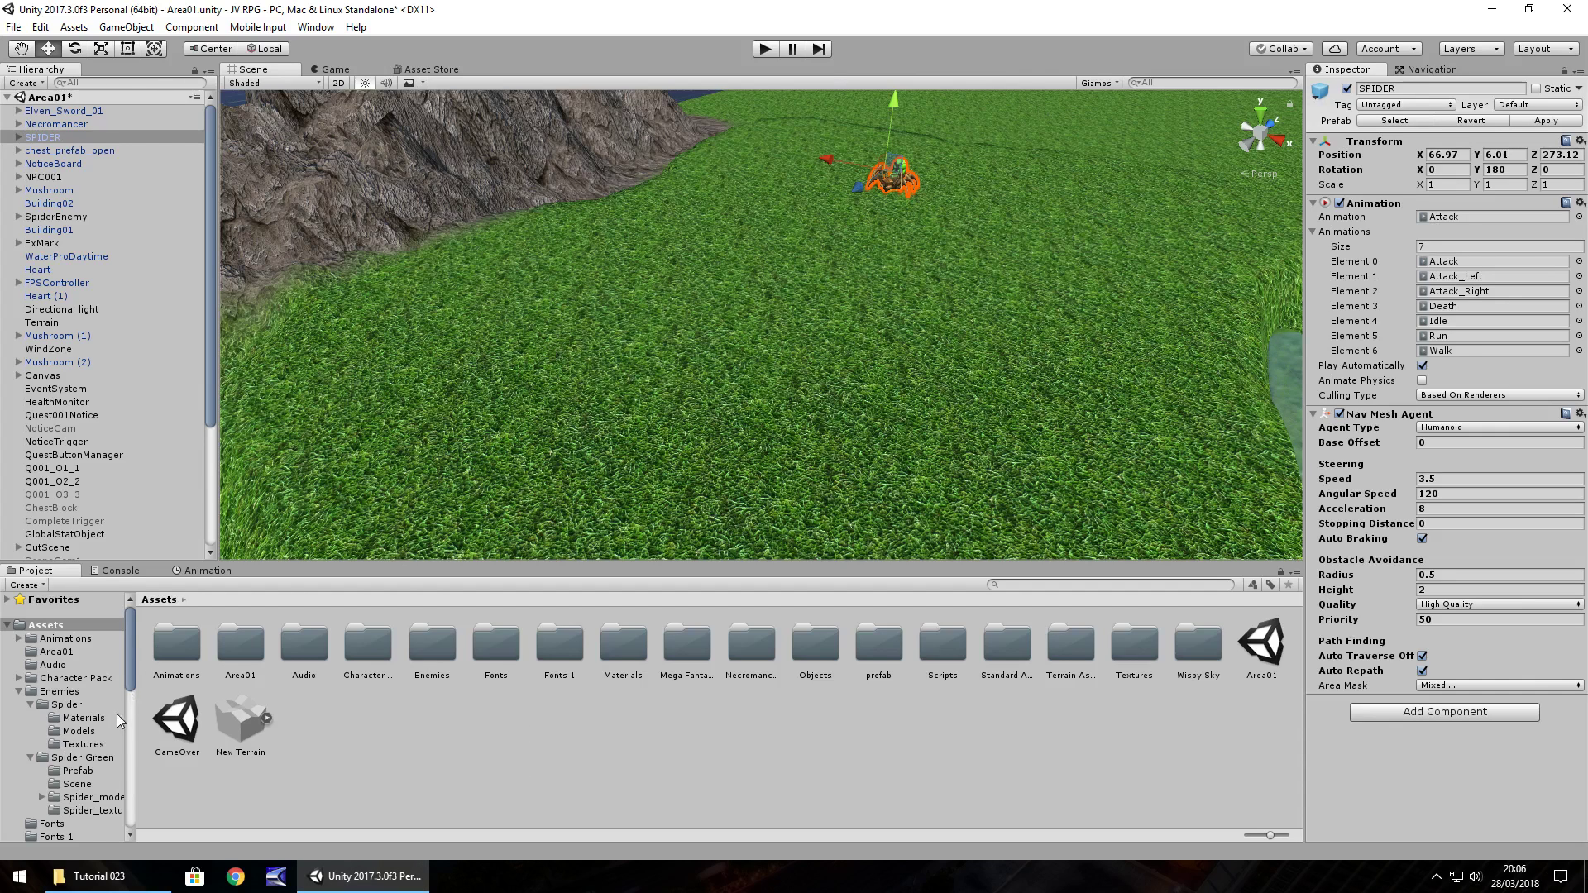
Create a C# script named SpiderBossAI in the AIScripts folder under Scripts.
scroll(116, 713, "down", 5)
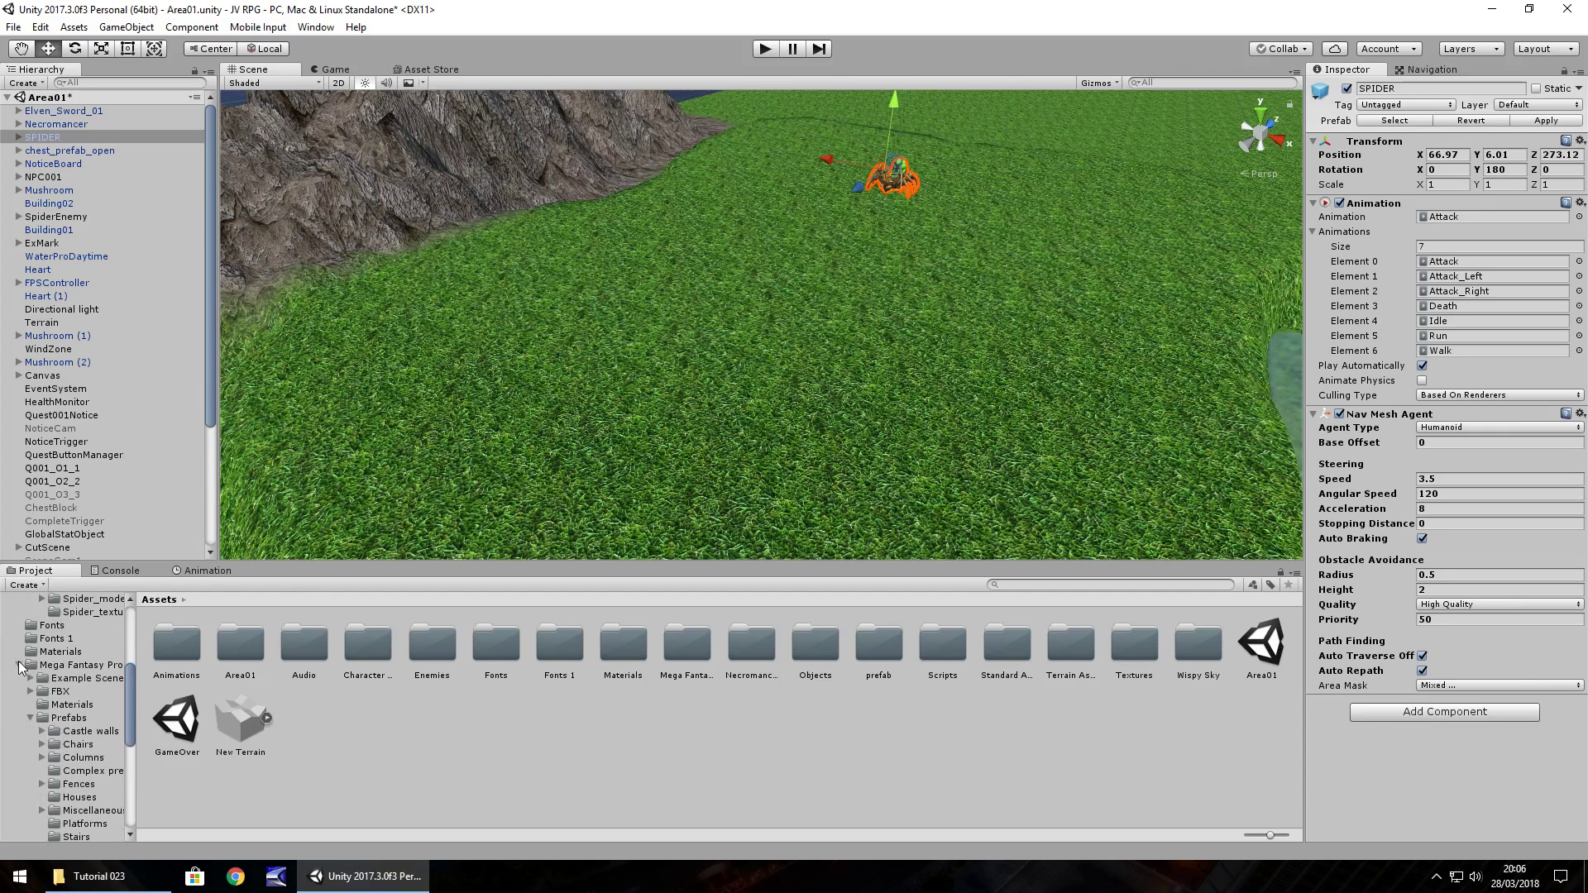
left_click(20, 667)
left_click(55, 718)
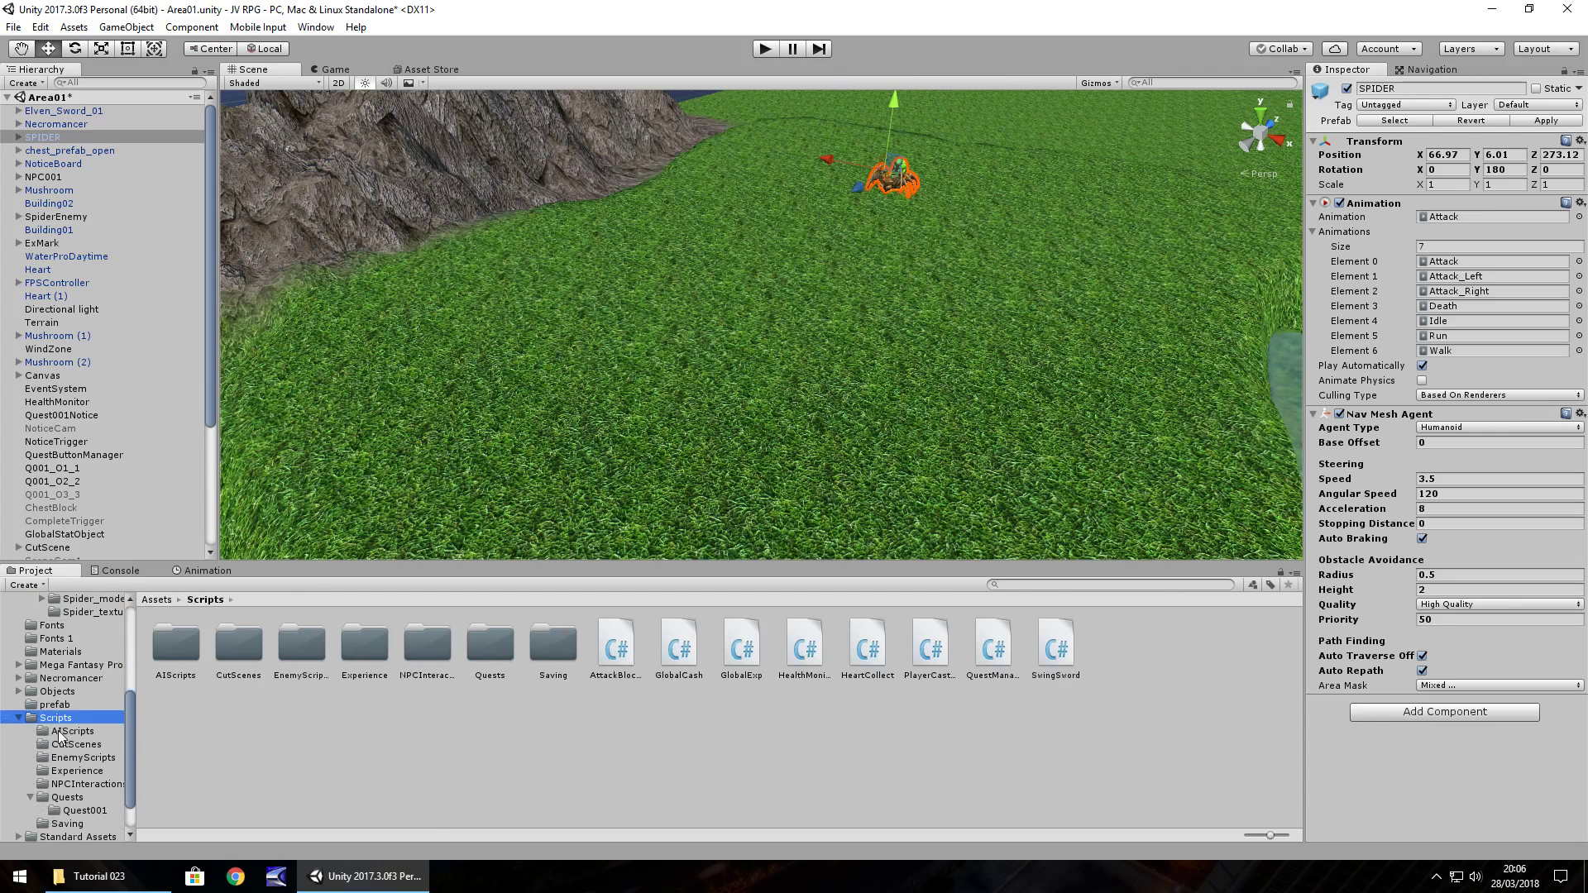
left_click(57, 733)
right_click(310, 649)
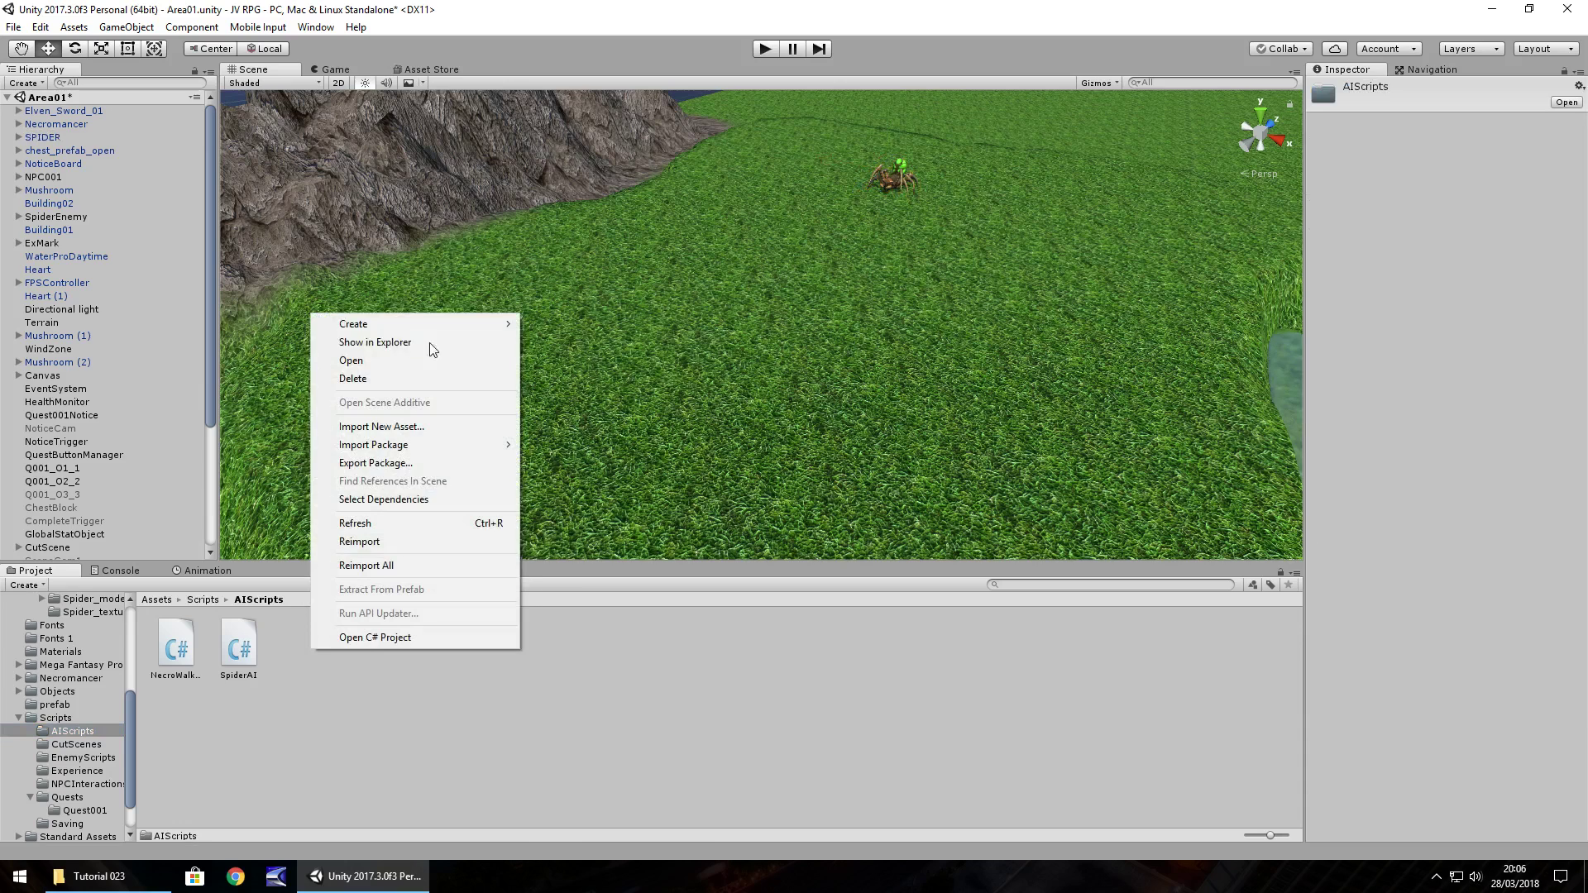
mouse_move(380, 323)
left_click(582, 349)
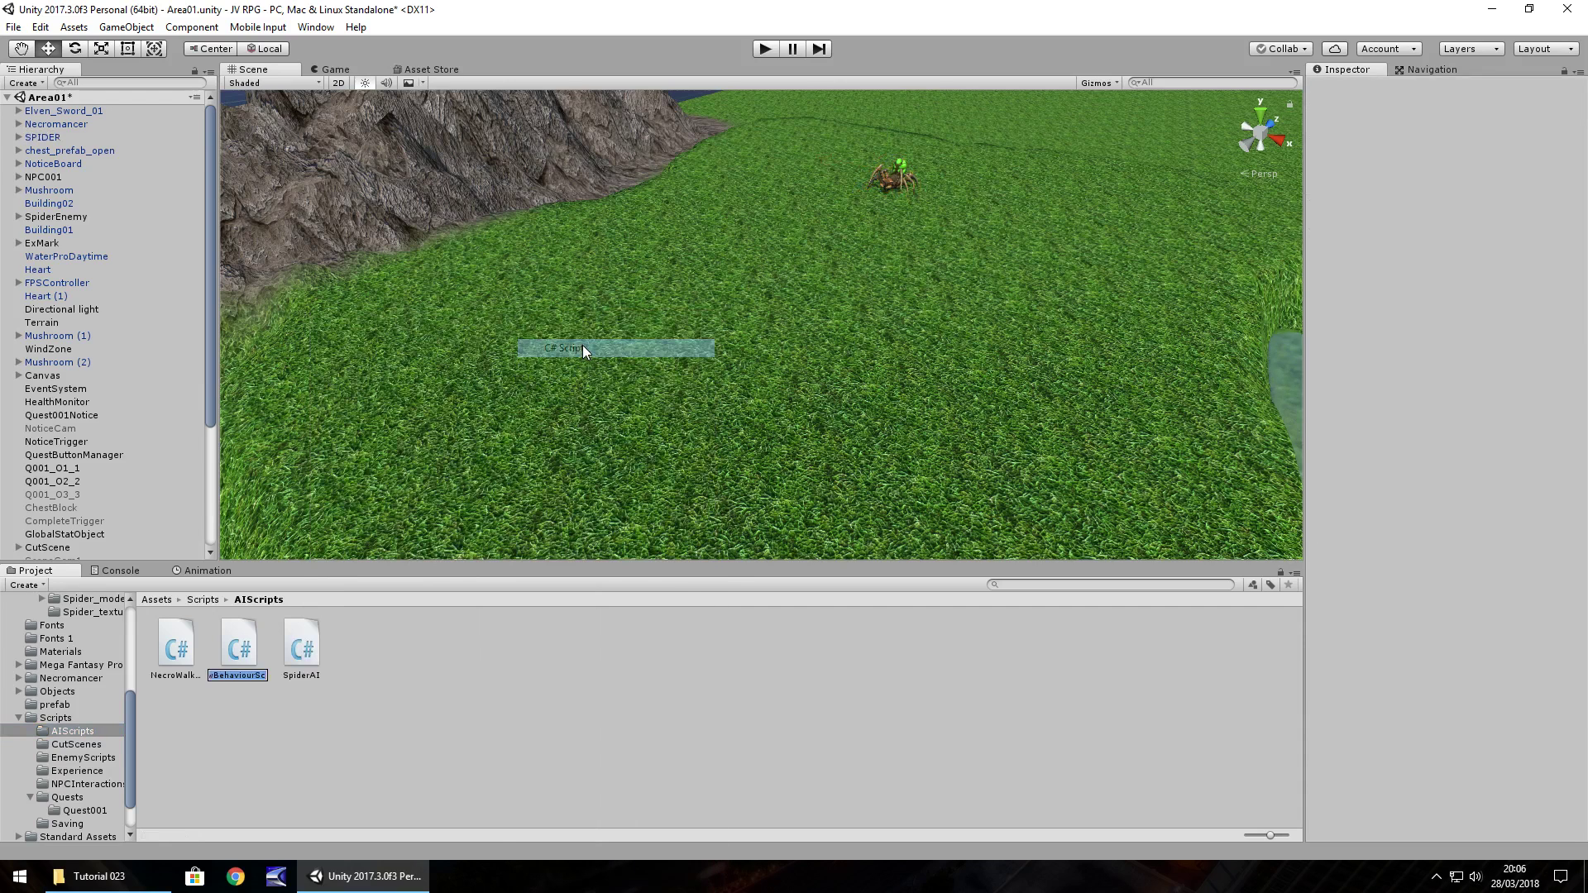
type("S")
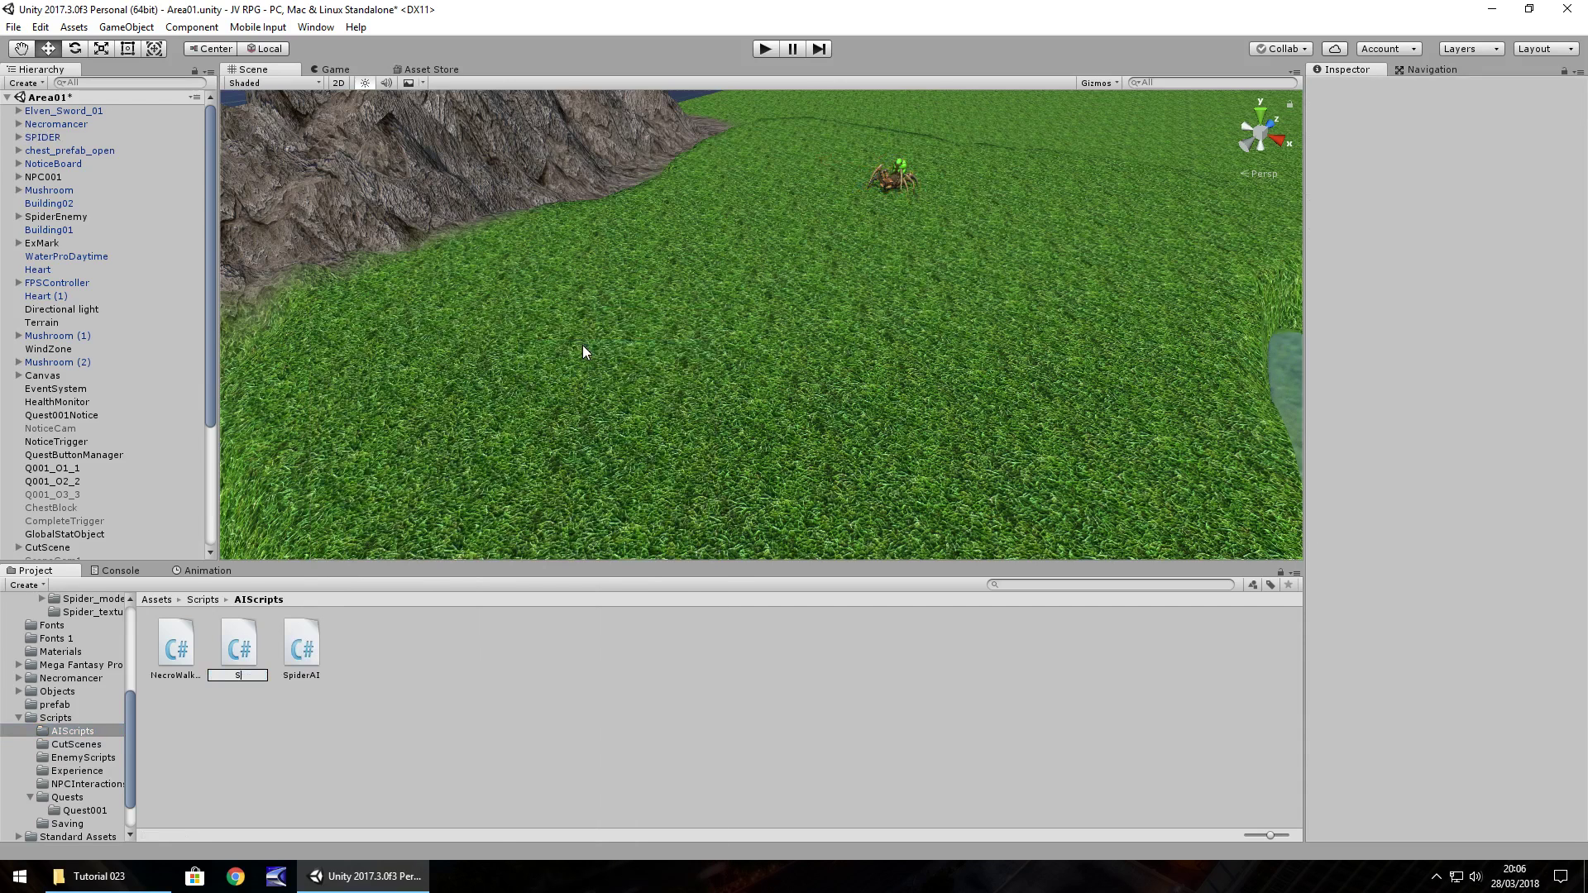
type("piderBossAI")
key("Return")
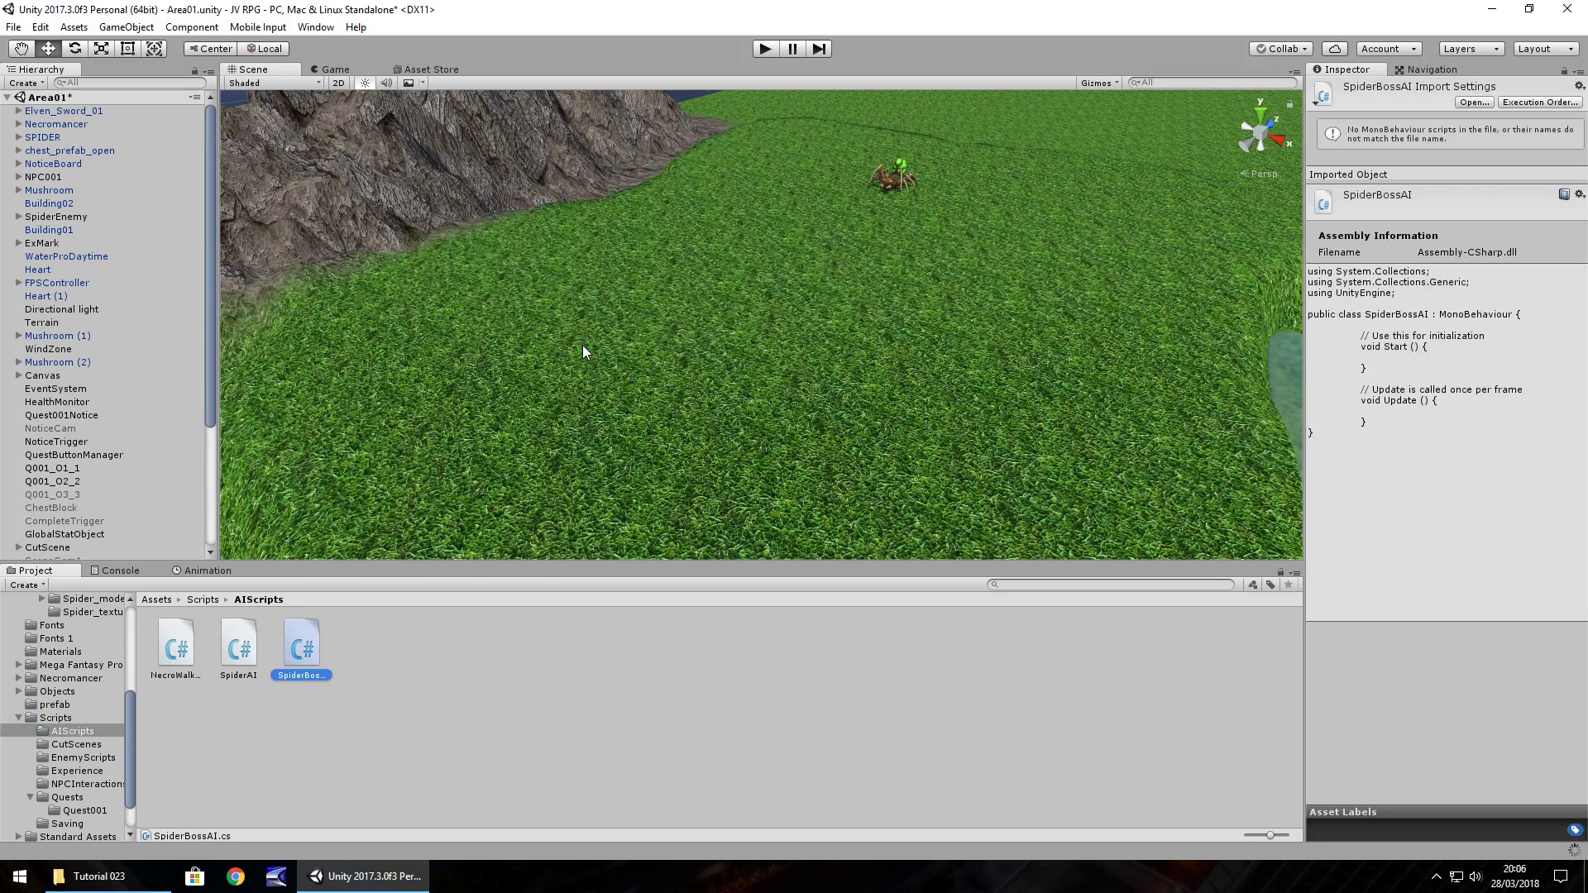
Open SpiderBossAI in Visual Studio and add the line using UnityEngine.AI; below the existing using directives.
key("Return")
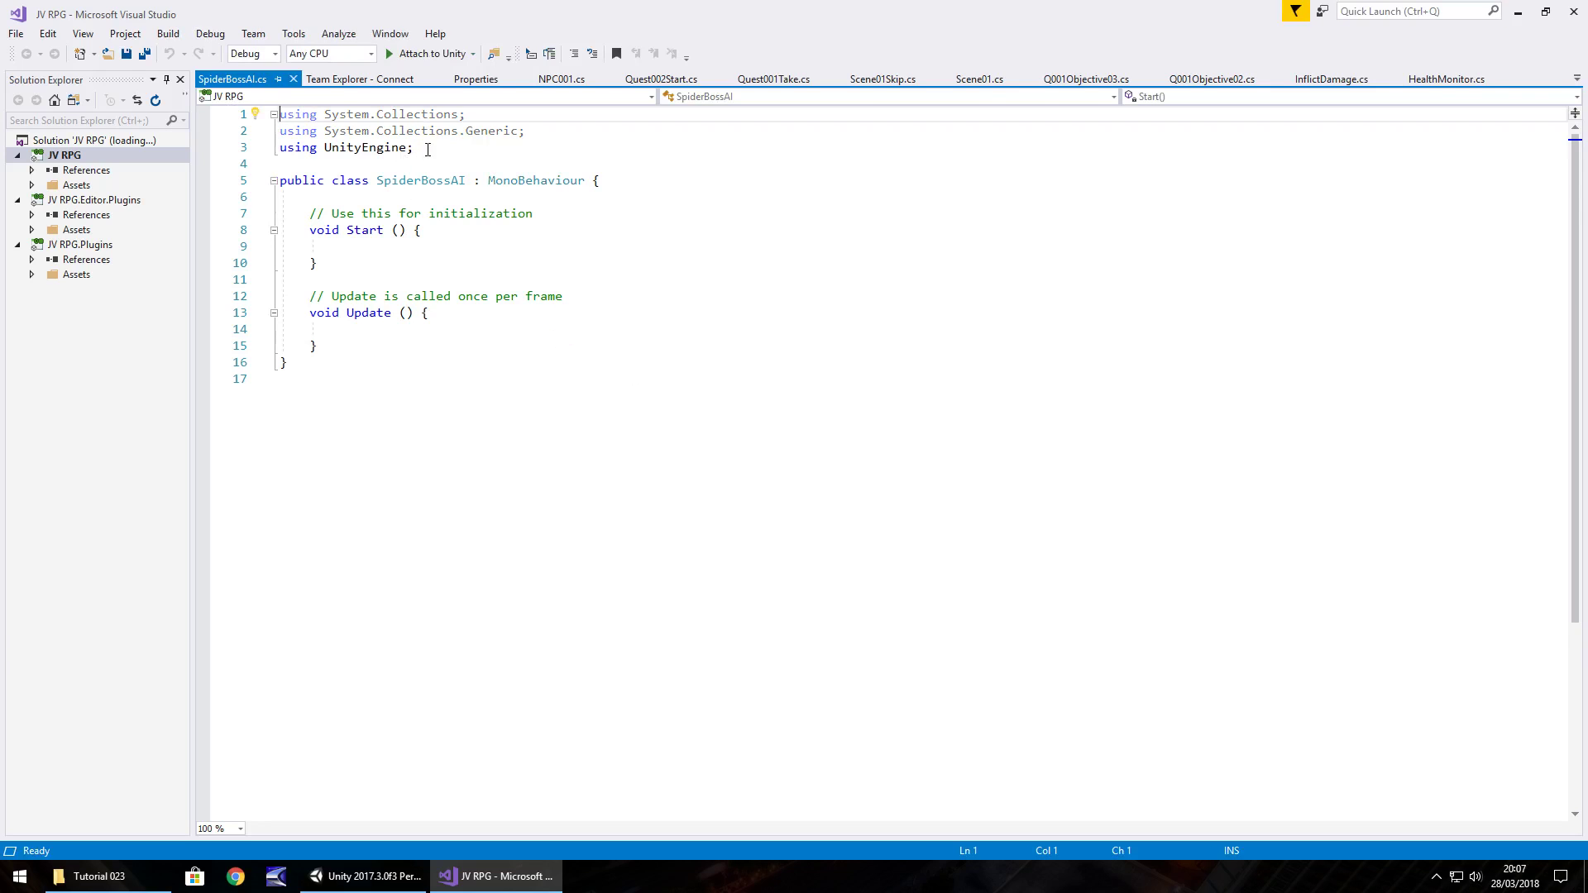
left_click(429, 150)
key("Return")
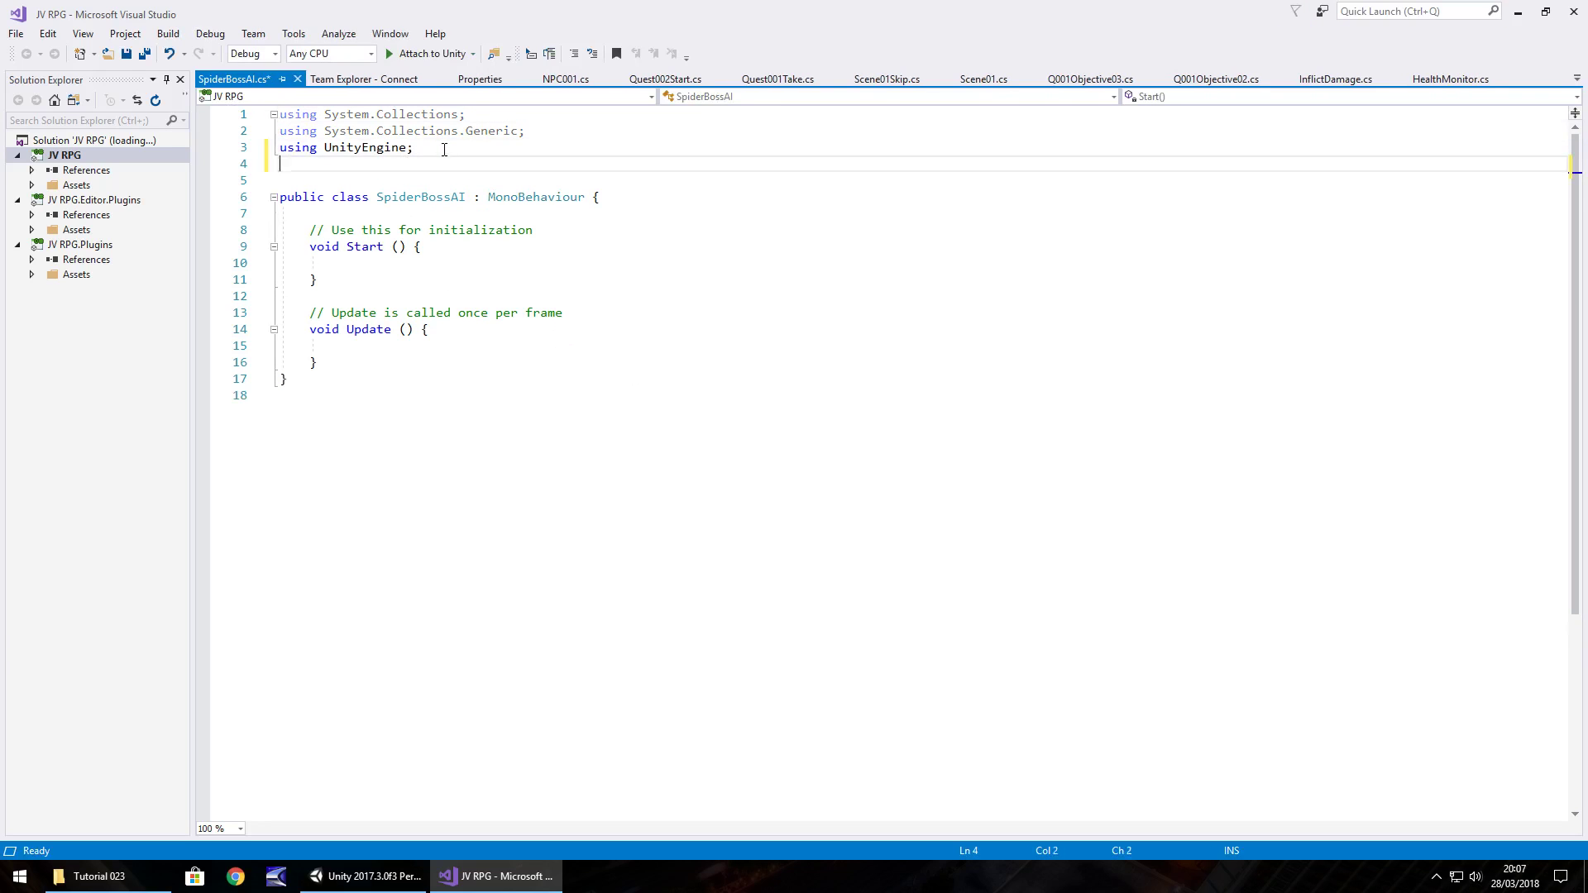
type("using UnityERngine")
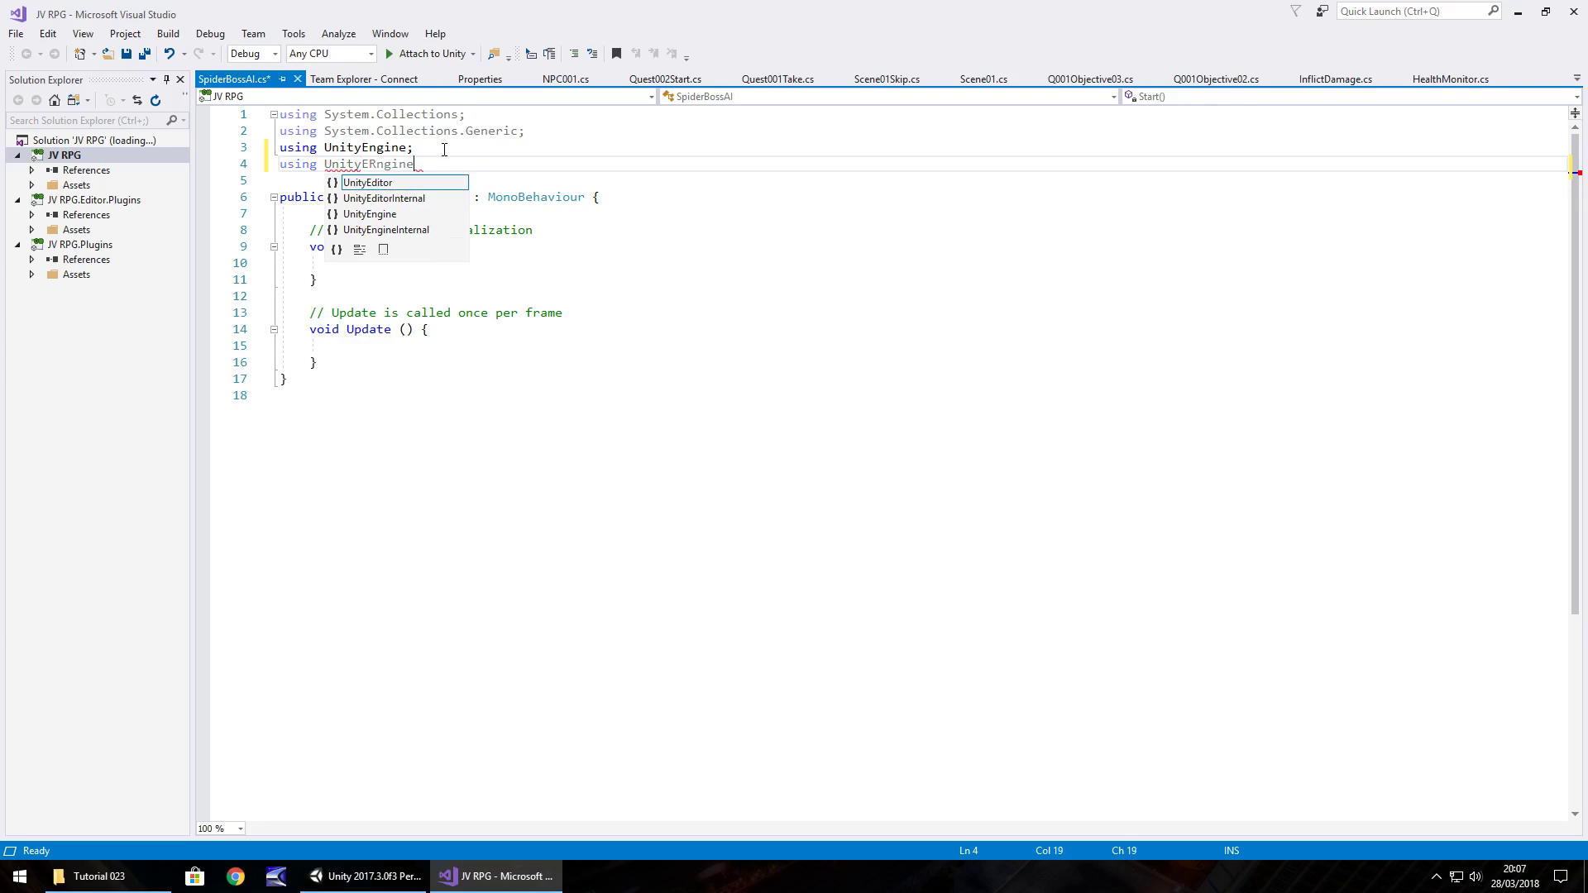
key("BackSpace")
key("BackSpace")
key("BackSpace")
key("BackSpace")
key("BackSpace")
key("BackSpace")
type("ng")
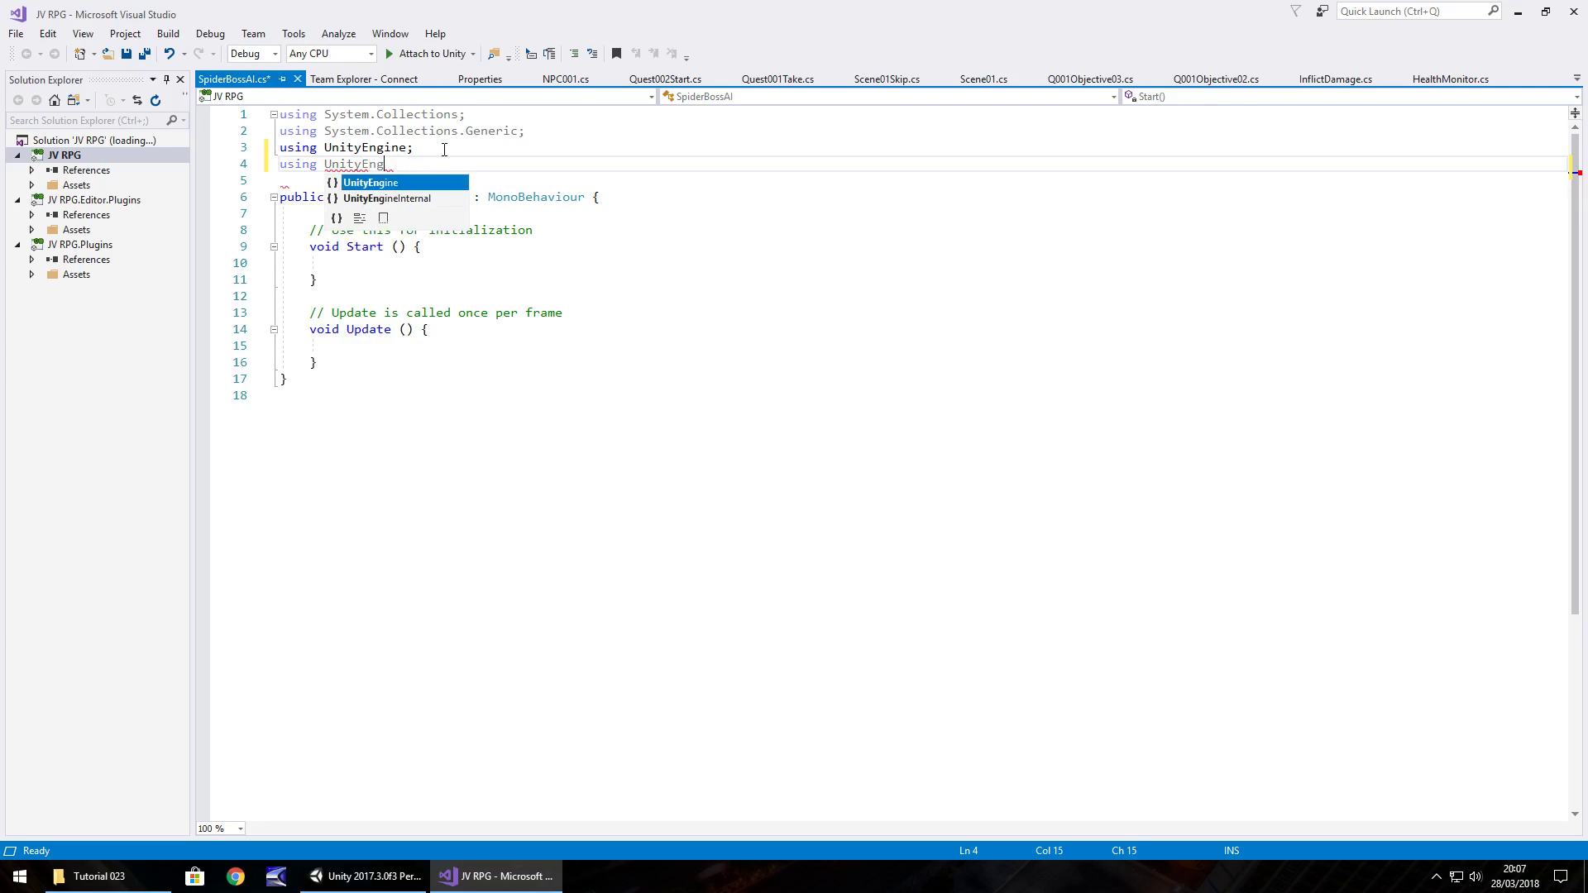
type("ine.A")
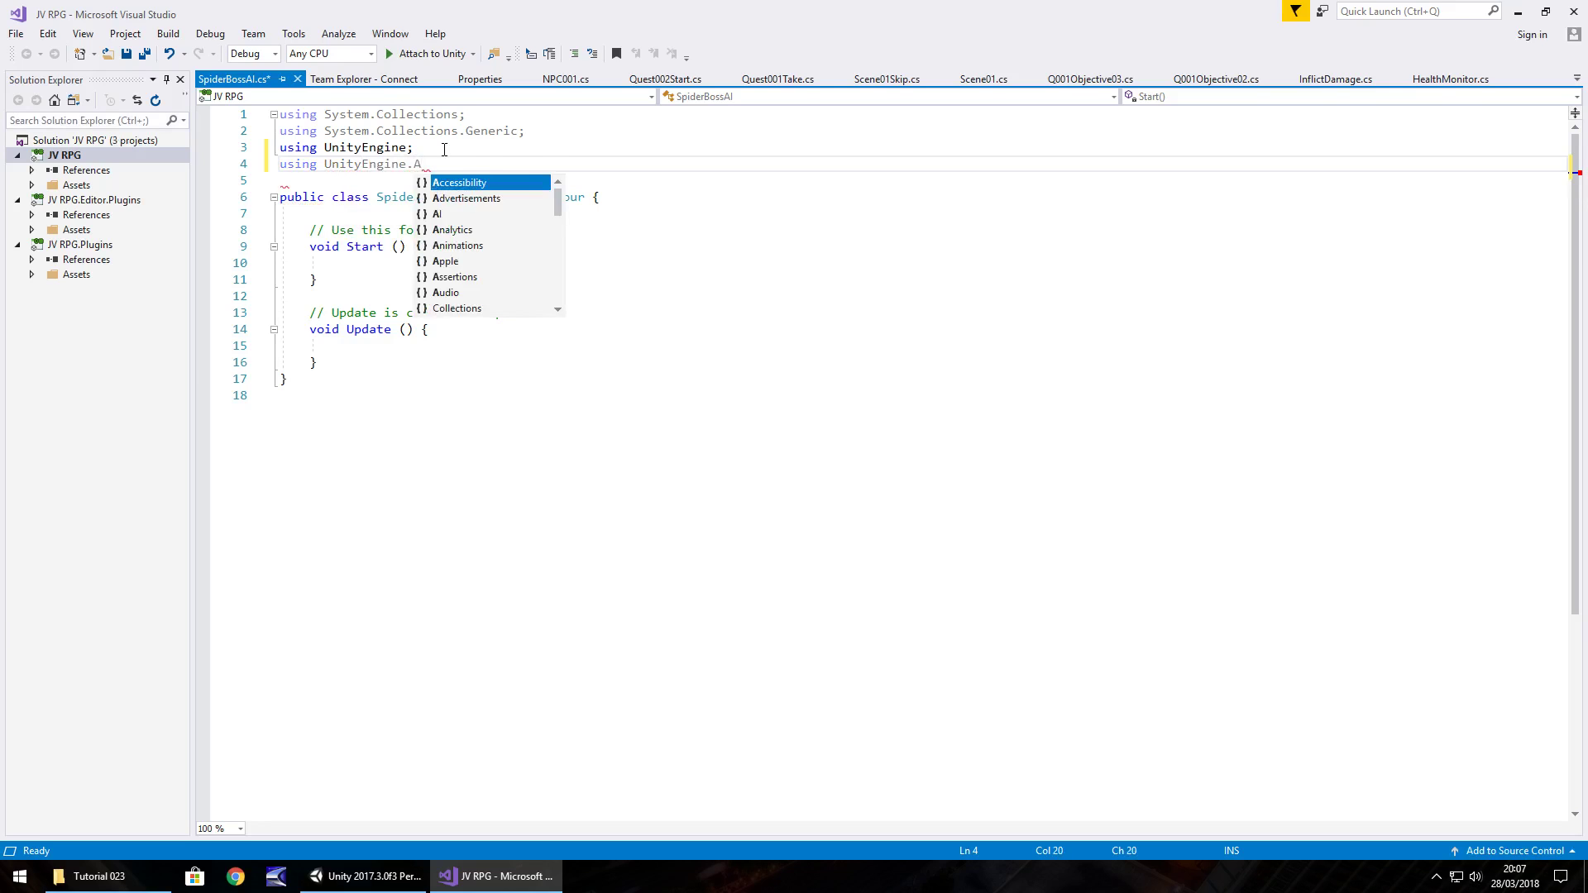
type("I;")
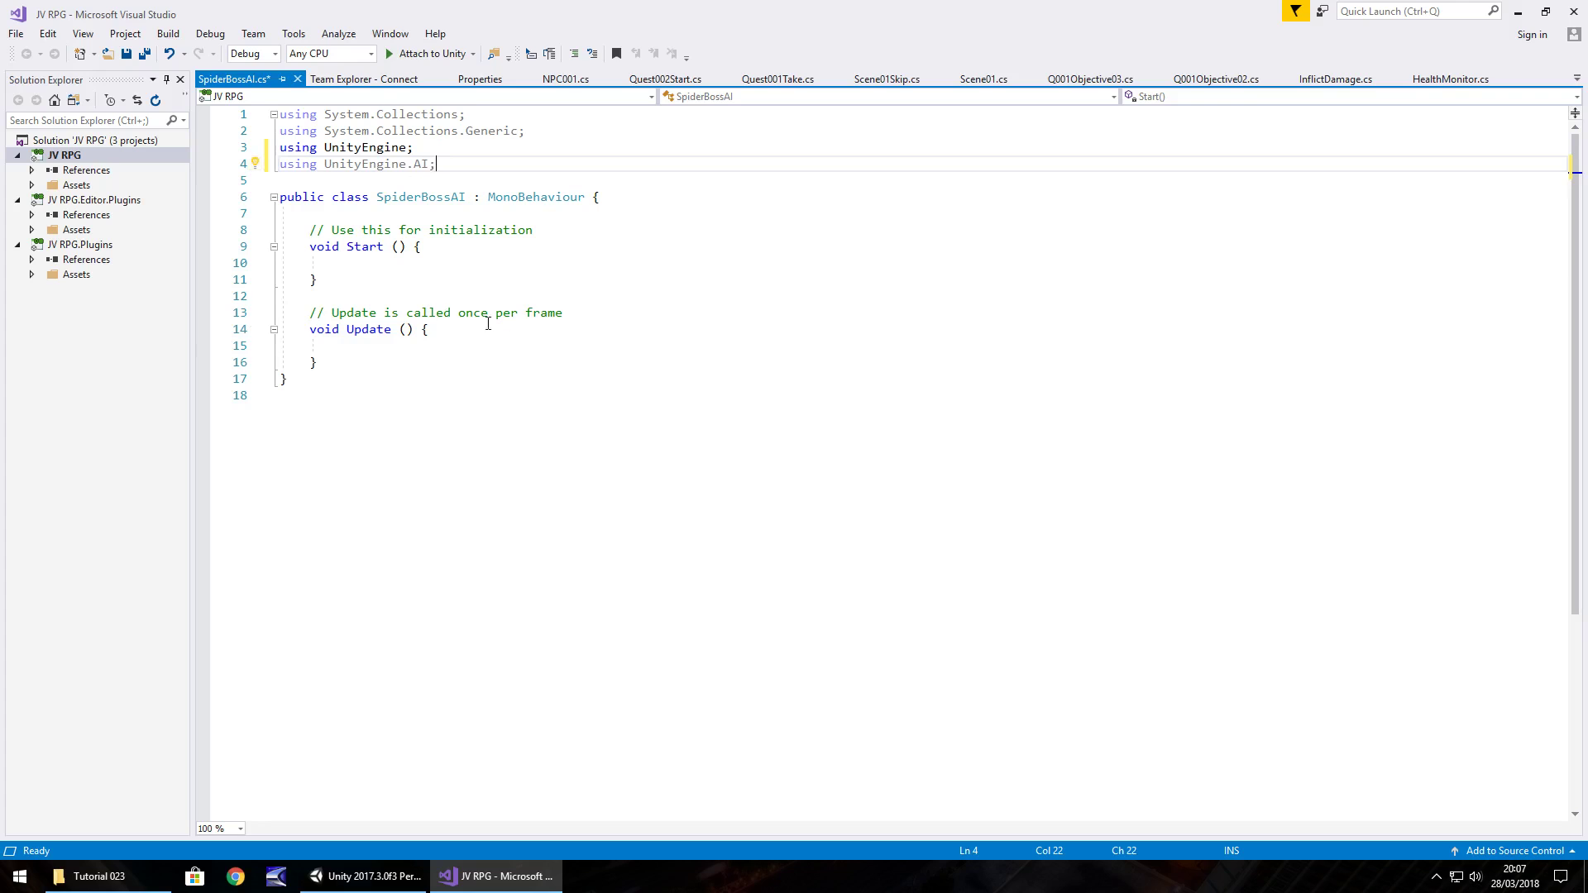
Delete the default comments above Update and Start, and insert a blank line above Start for variables.
left_click_drag(597, 317, 278, 317)
key("Delete")
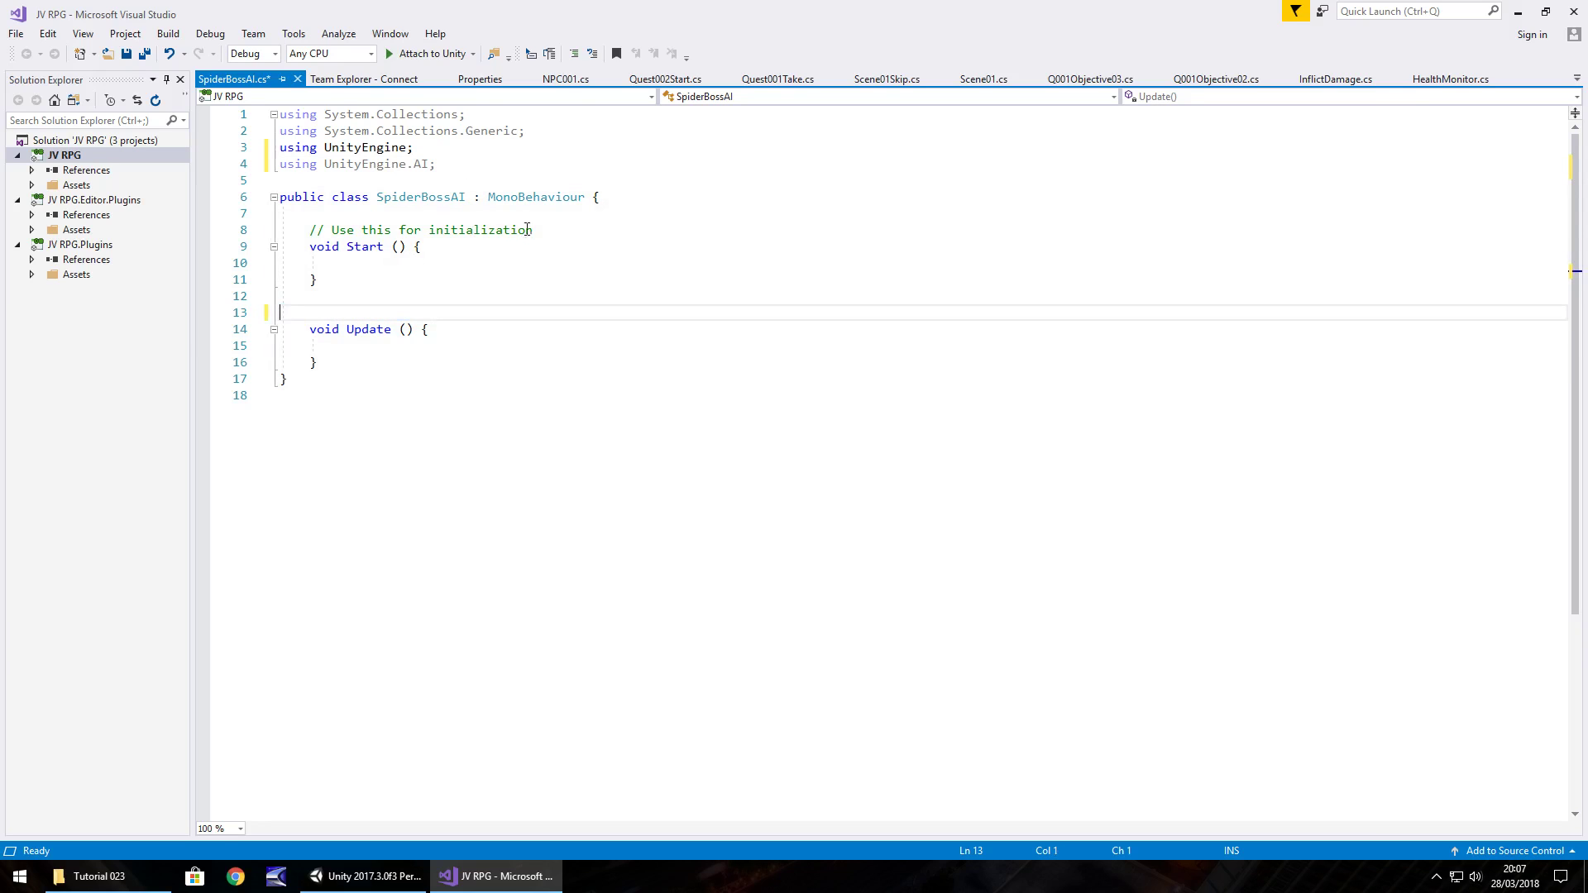
left_click_drag(533, 231, 279, 232)
key("Delete")
key("Return")
key("Up")
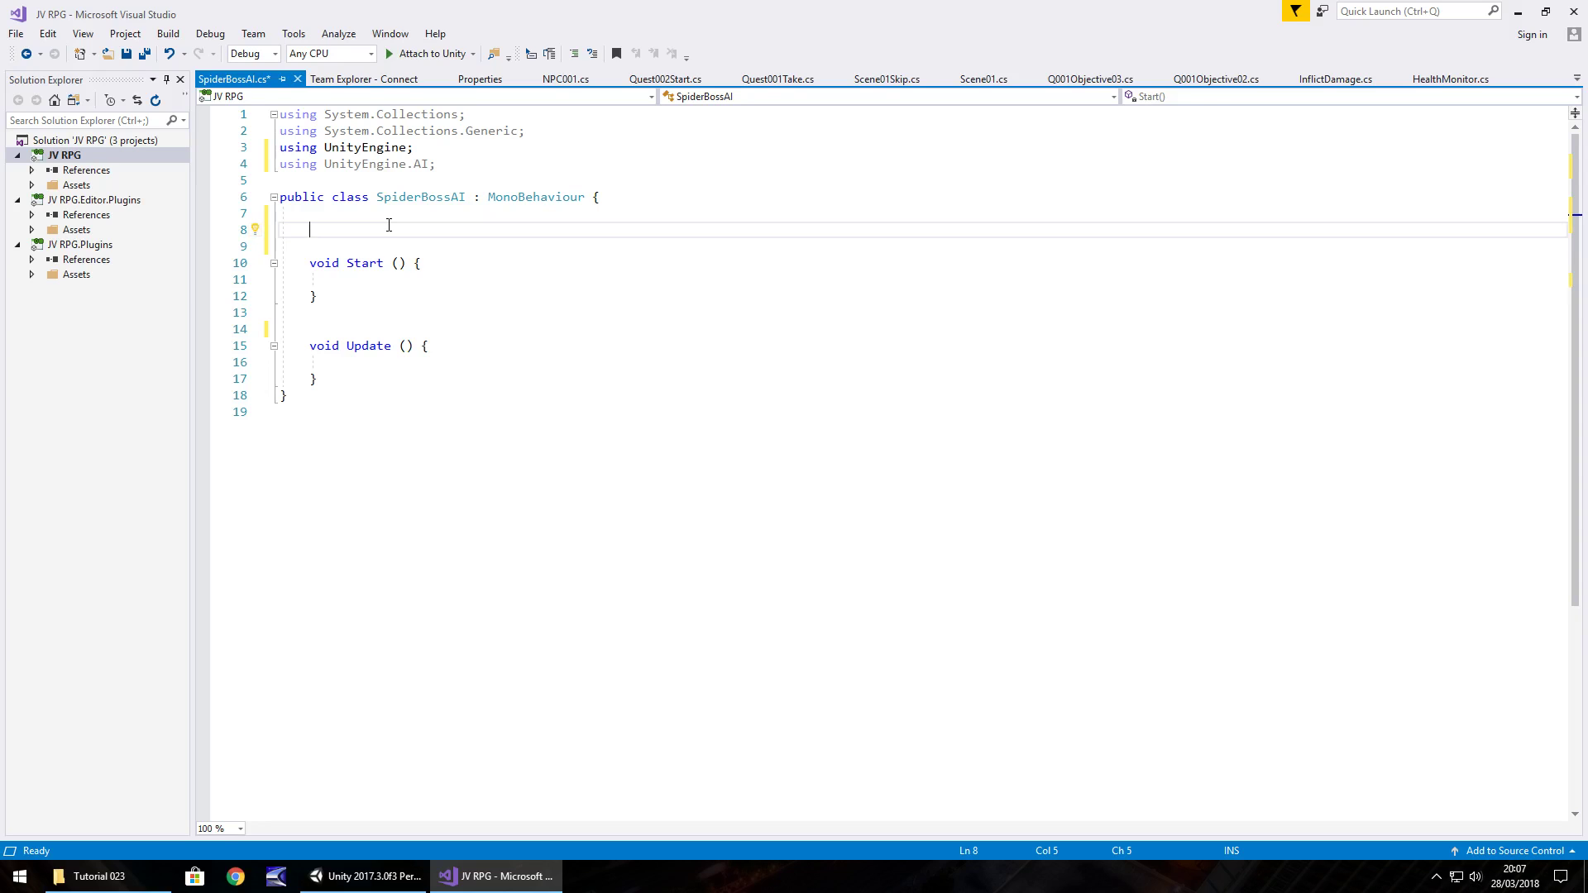
Declare a public GameObject variable named TheDestination in the SpiderBossAI class.
type("public GameO")
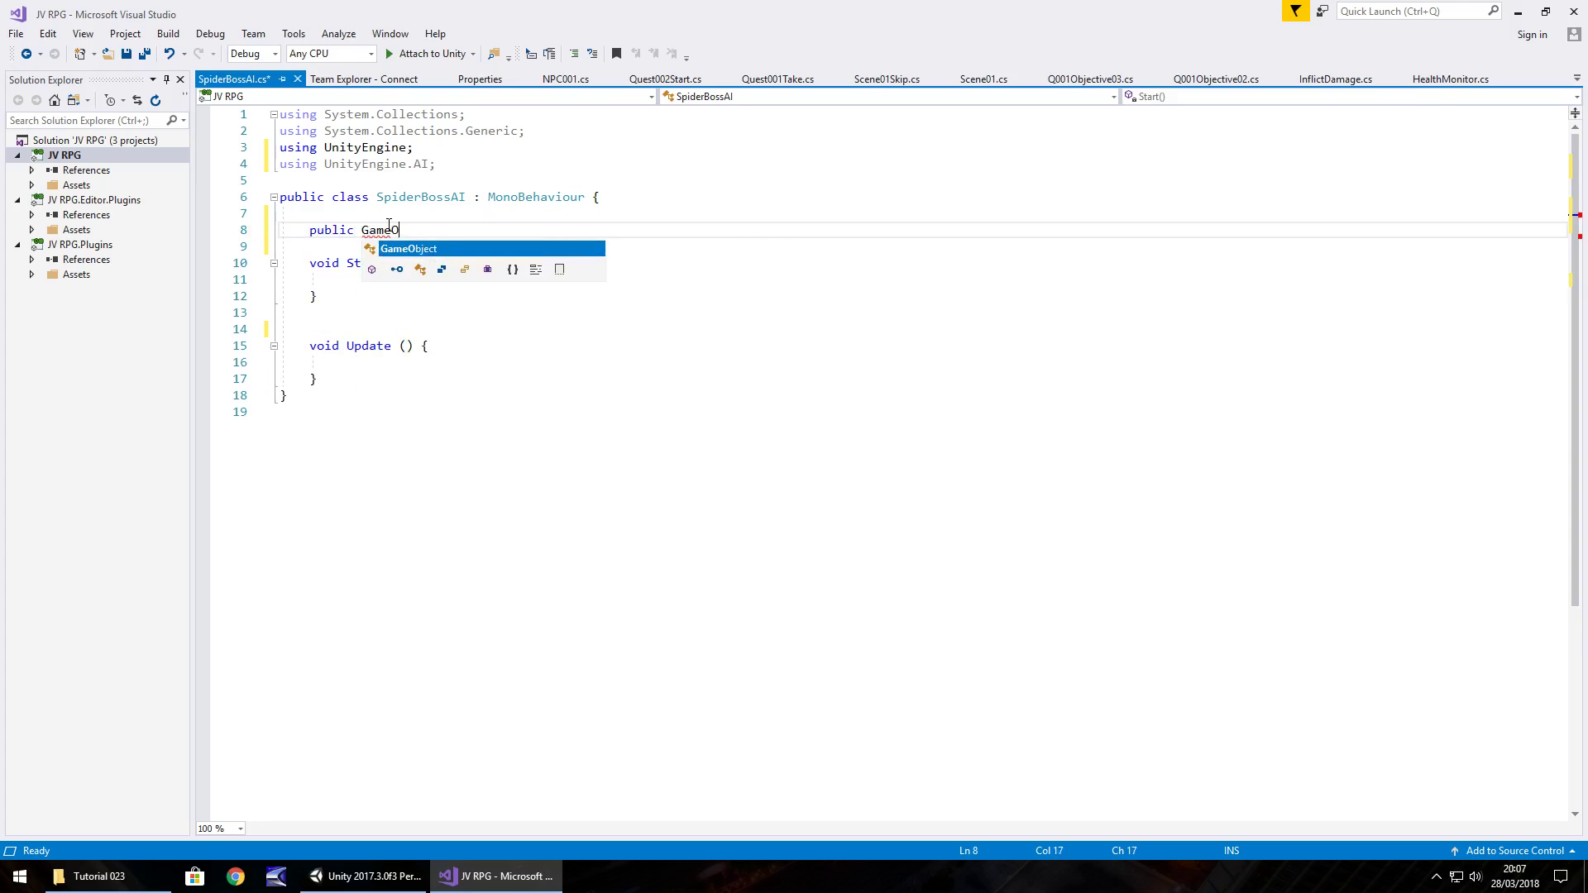
type("bject")
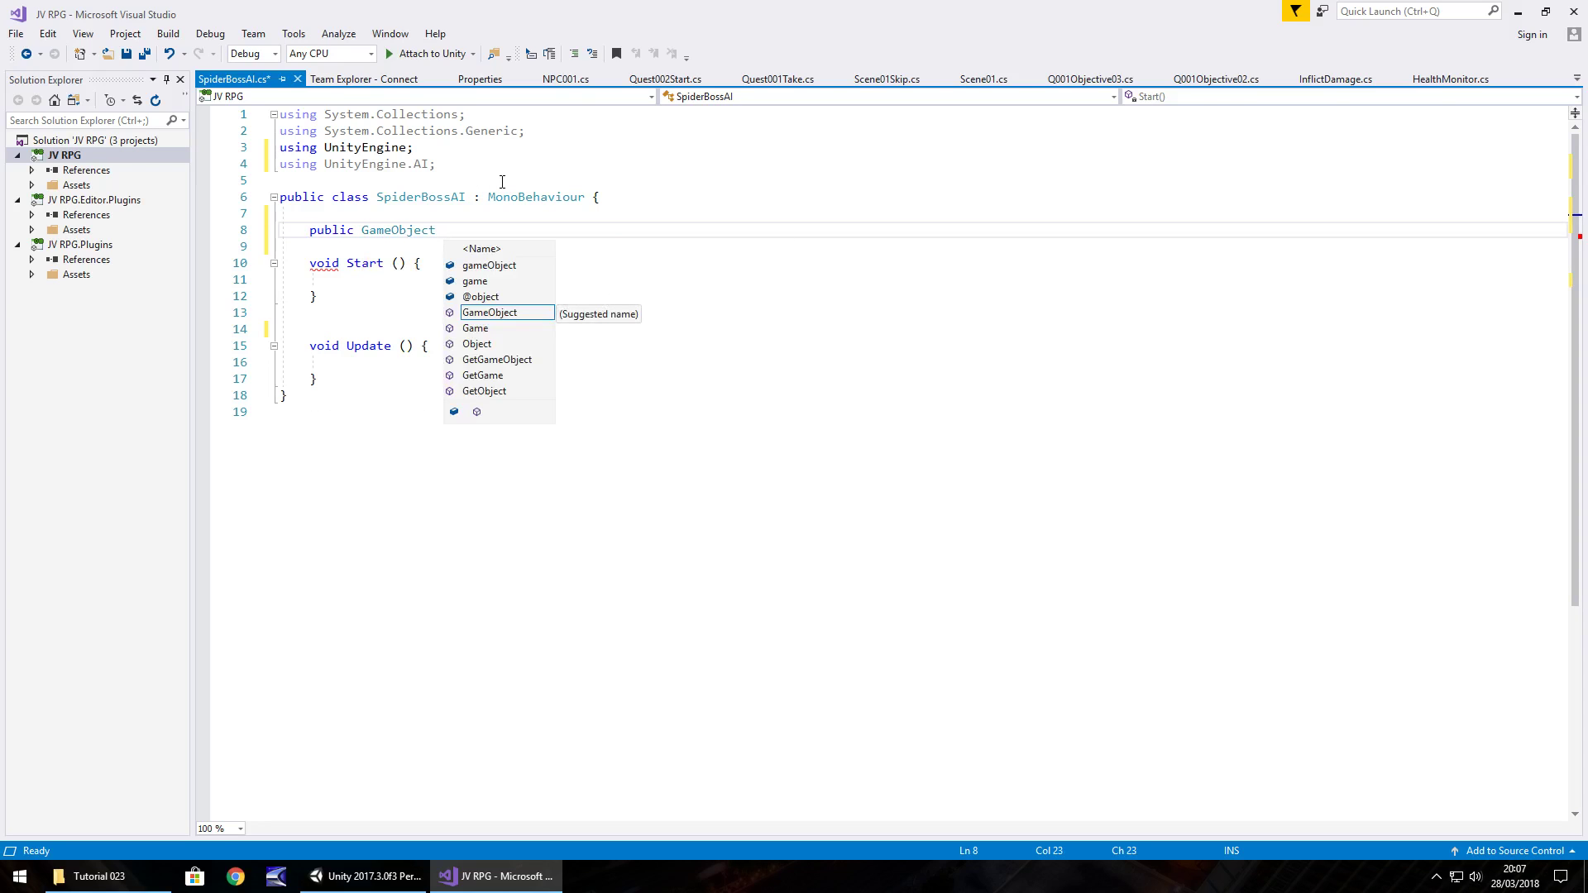
type(" TheD")
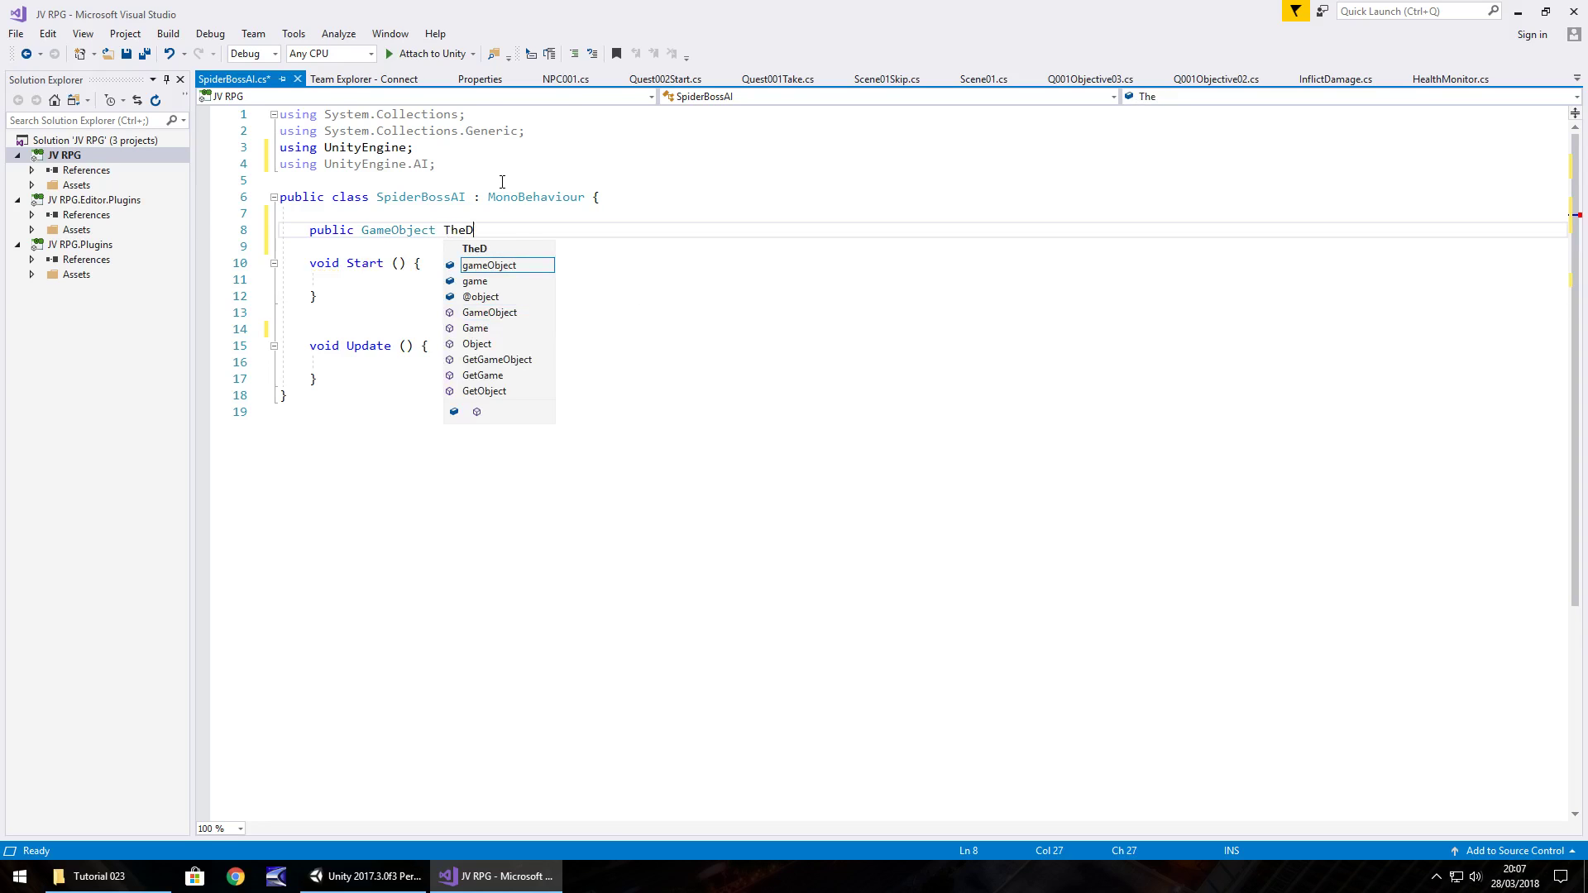
type("estination;")
key("Return")
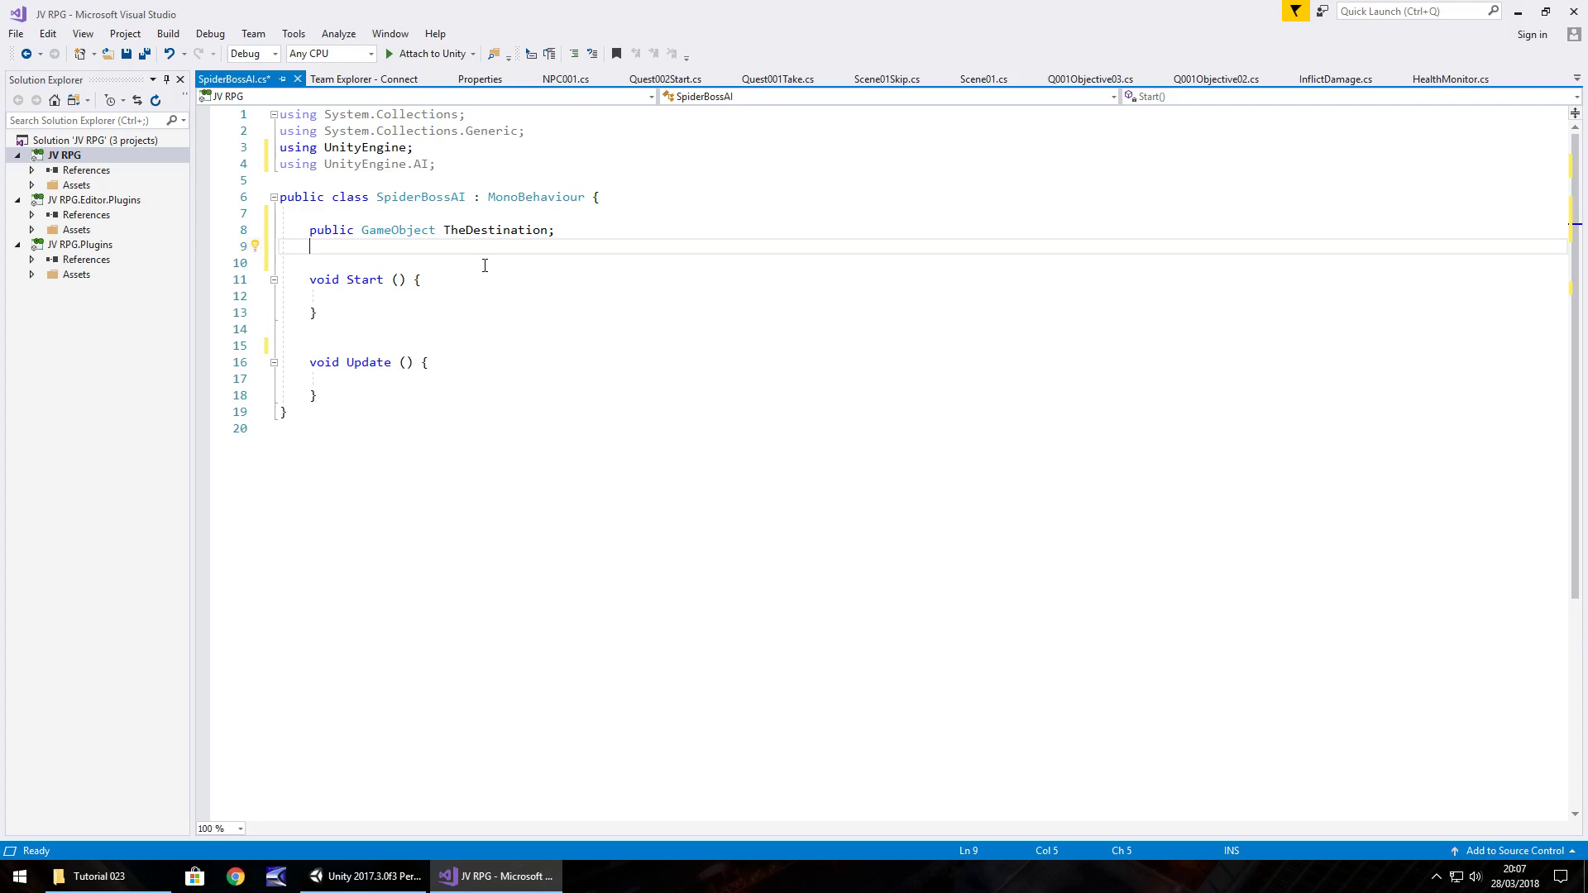
Declare a NavMeshAgent variable named TheAgent below TheDestination.
type("Na")
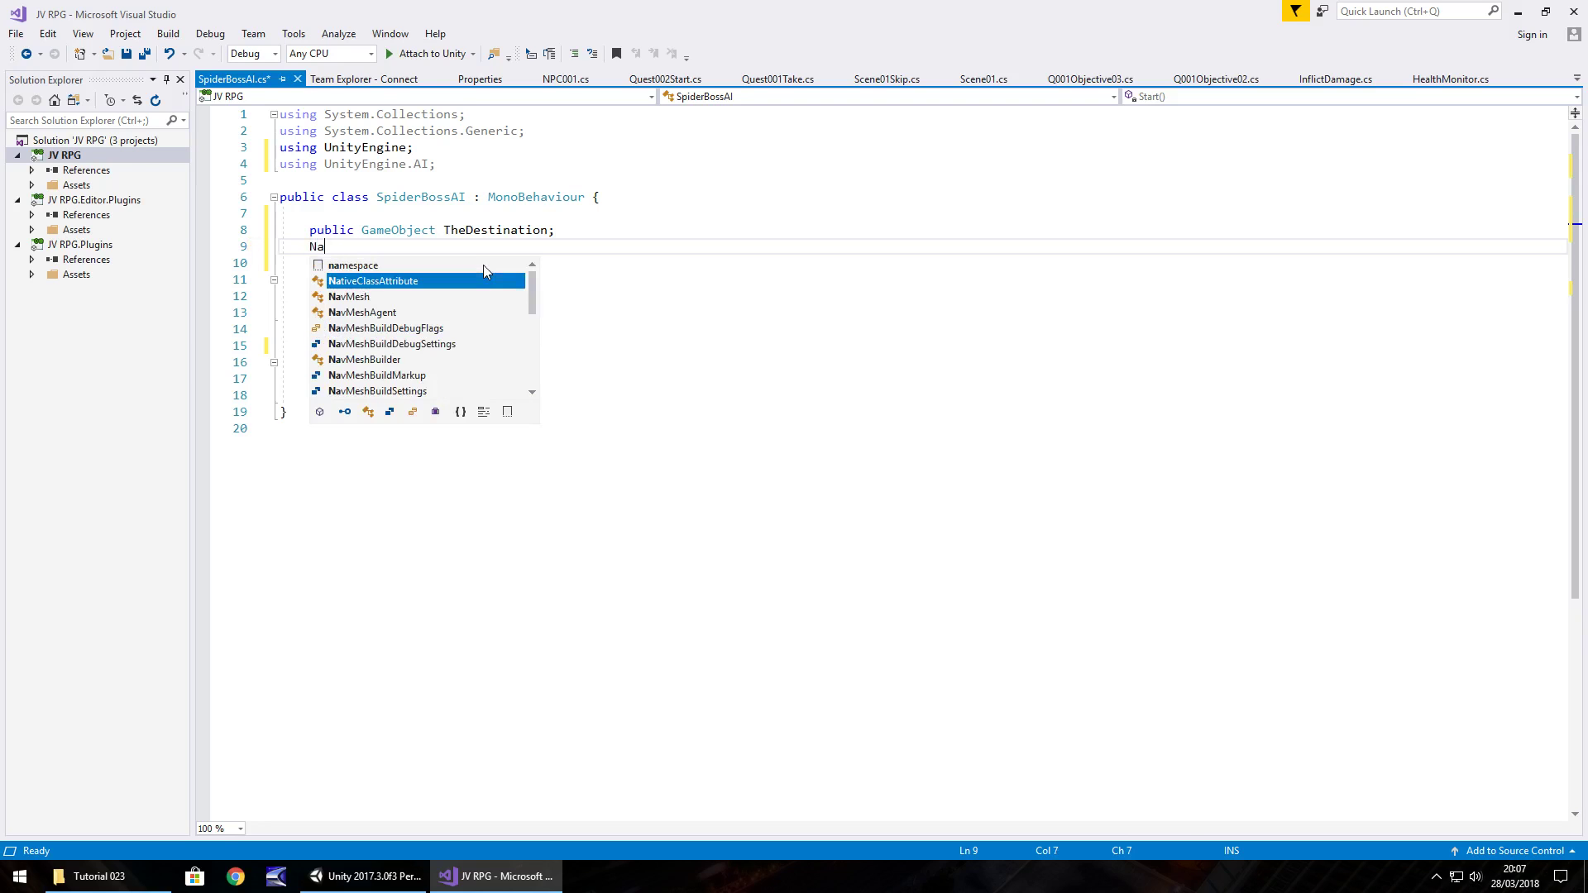
type("vMeshAgent ")
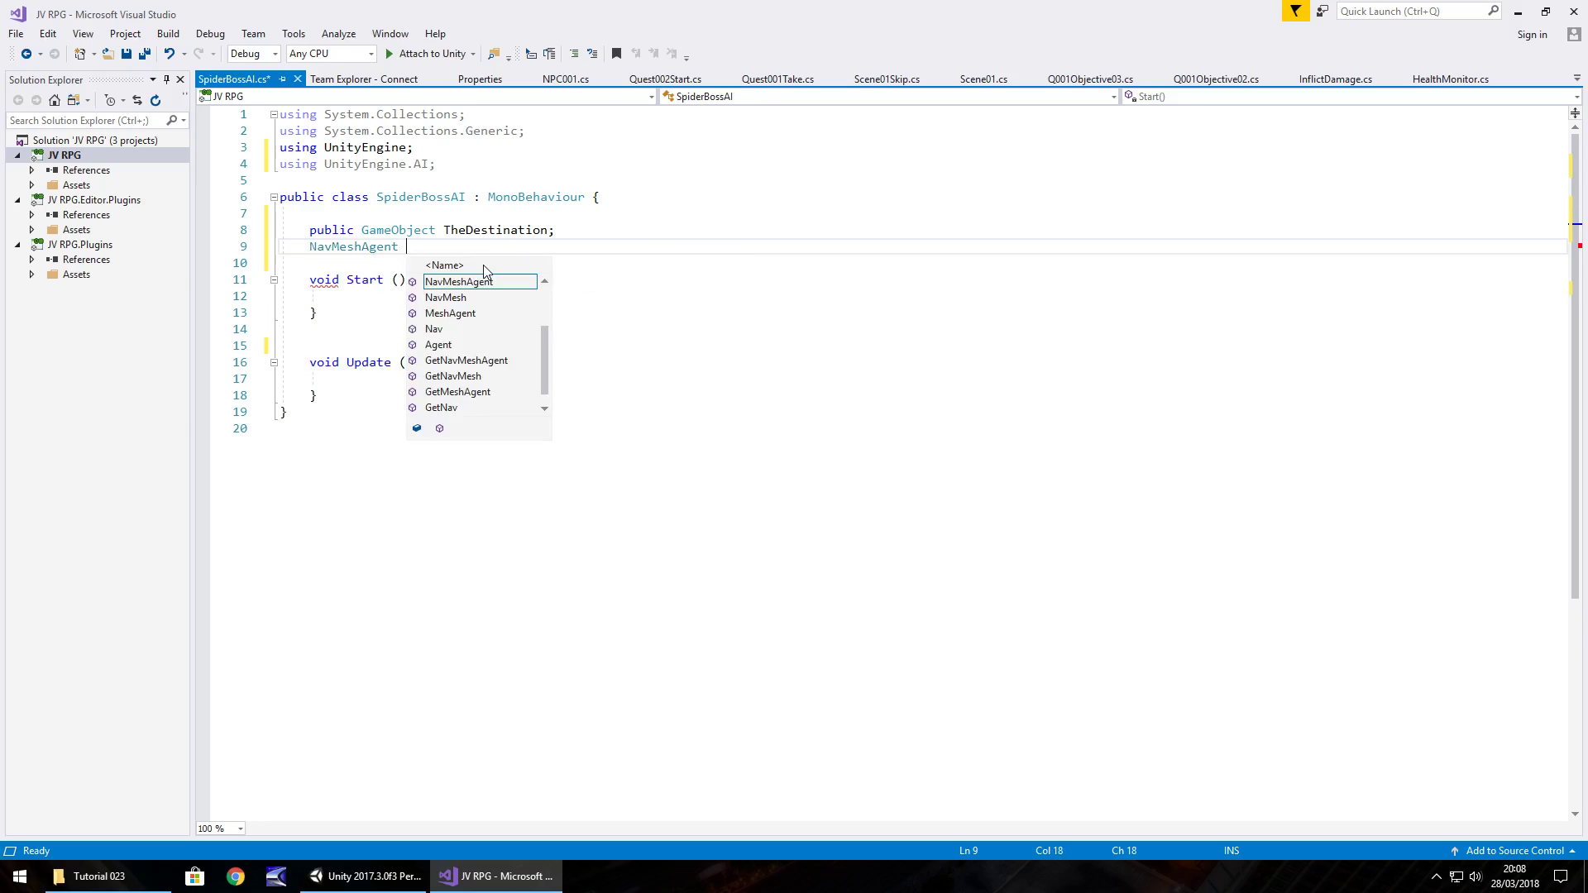
type("TheAgent")
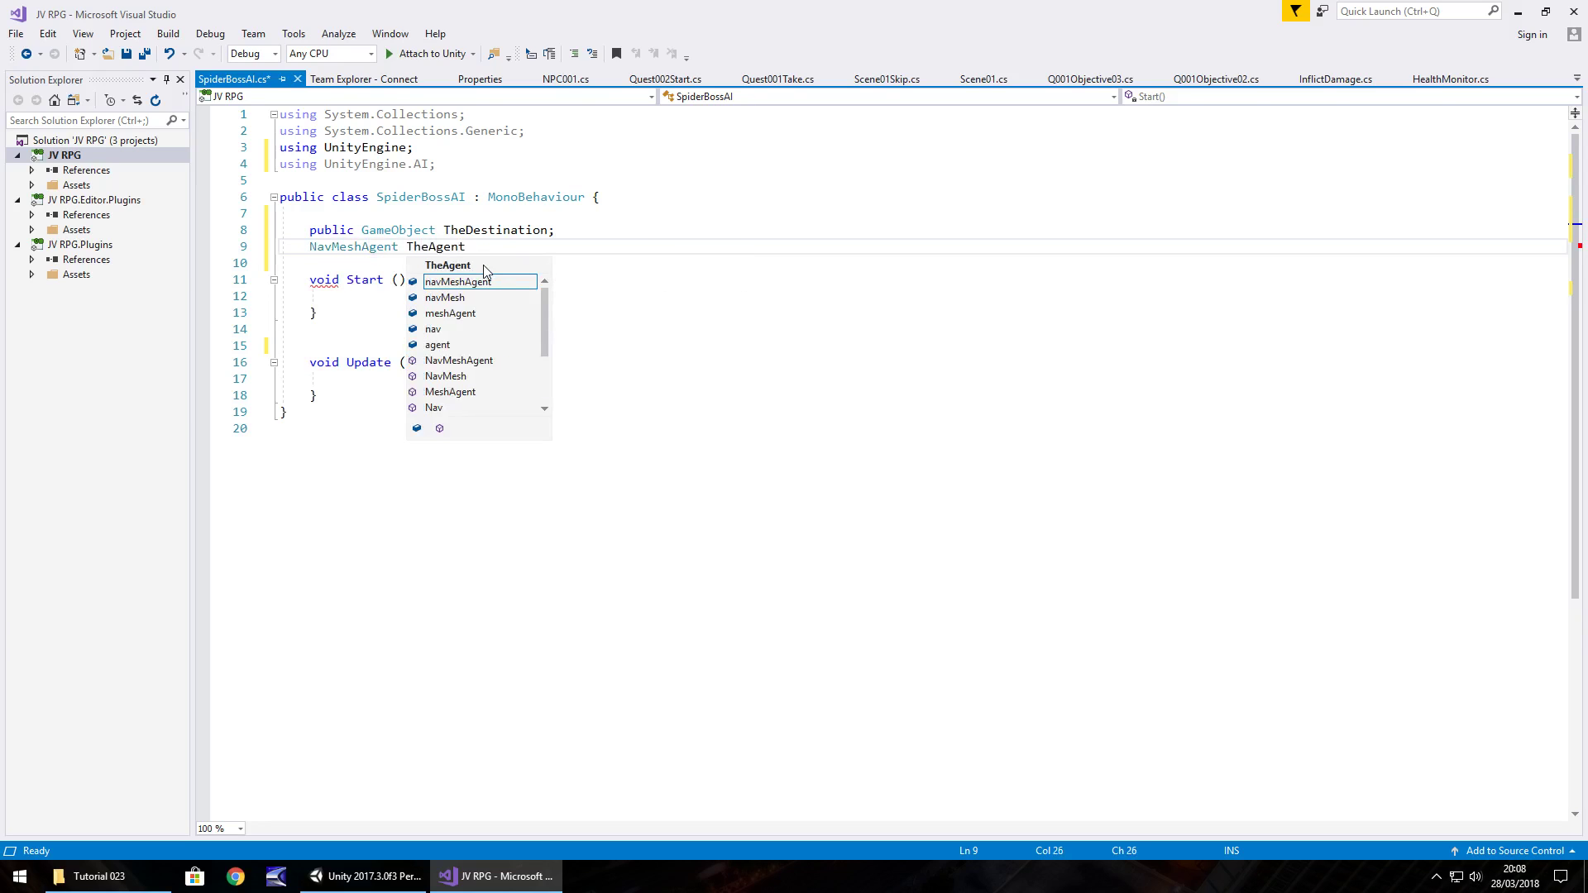
type(";")
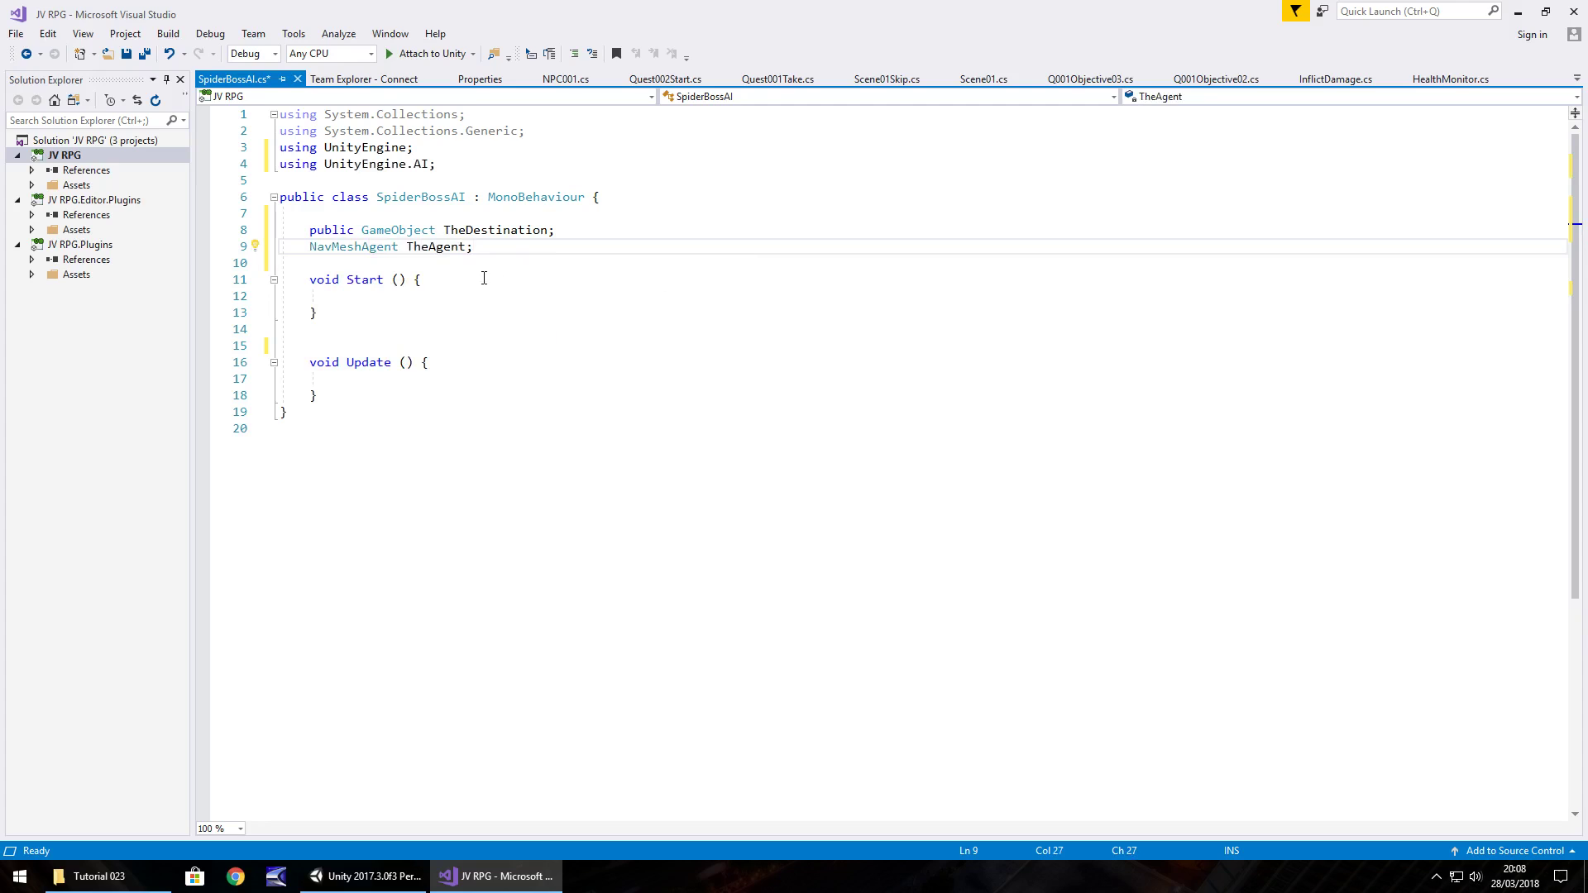
Place the cursor inside Start, check the SPIDER's Nav Mesh Agent component in Unity, and return to the script in Visual Studio.
left_click(389, 292)
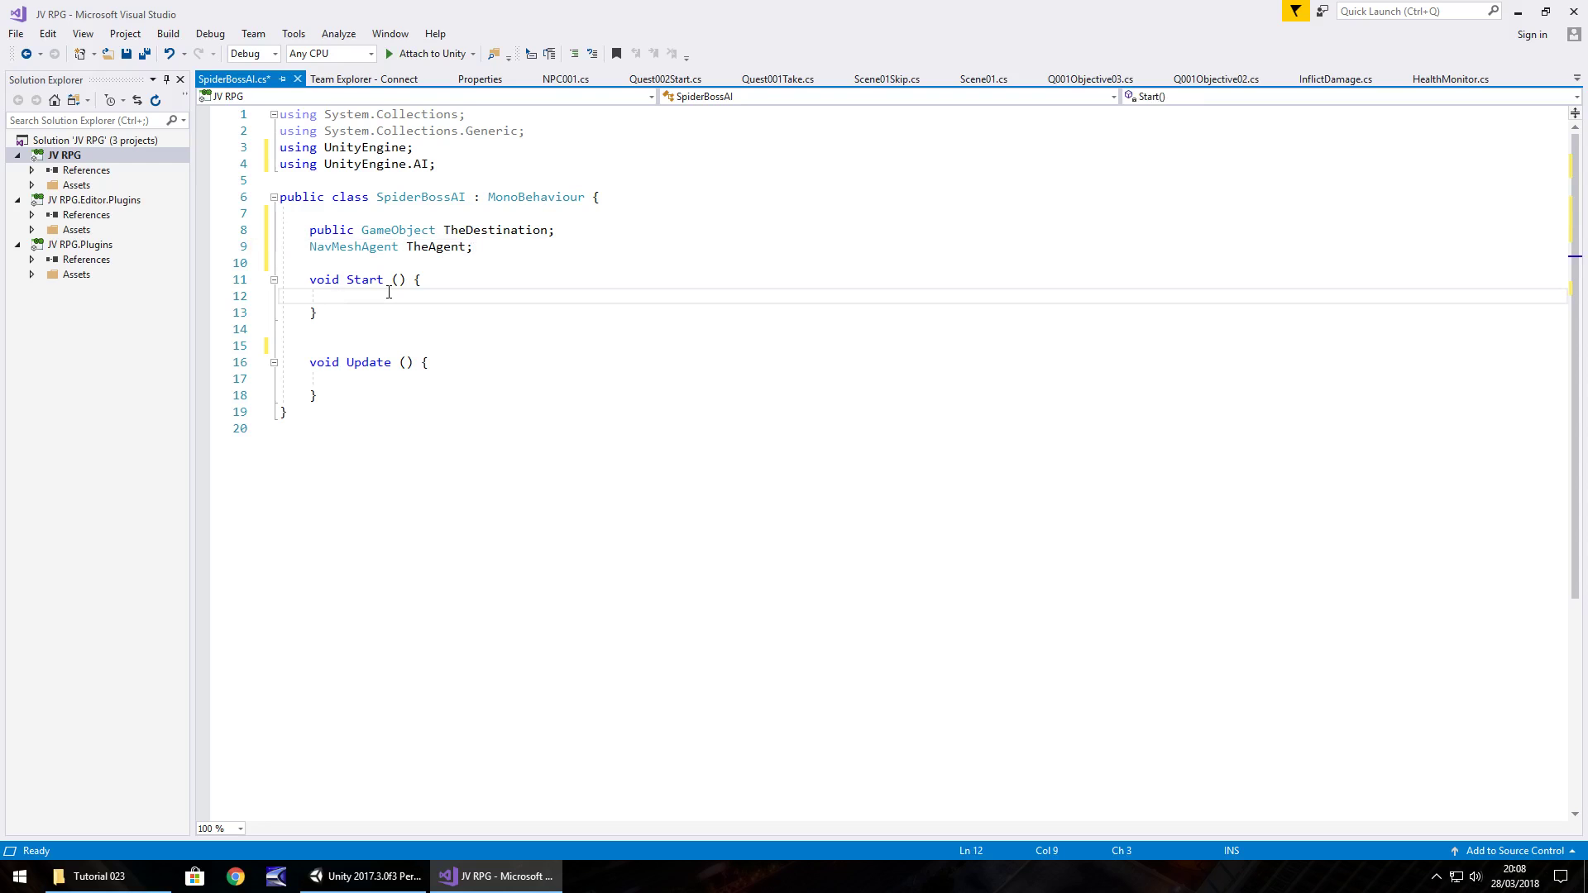
left_click(367, 876)
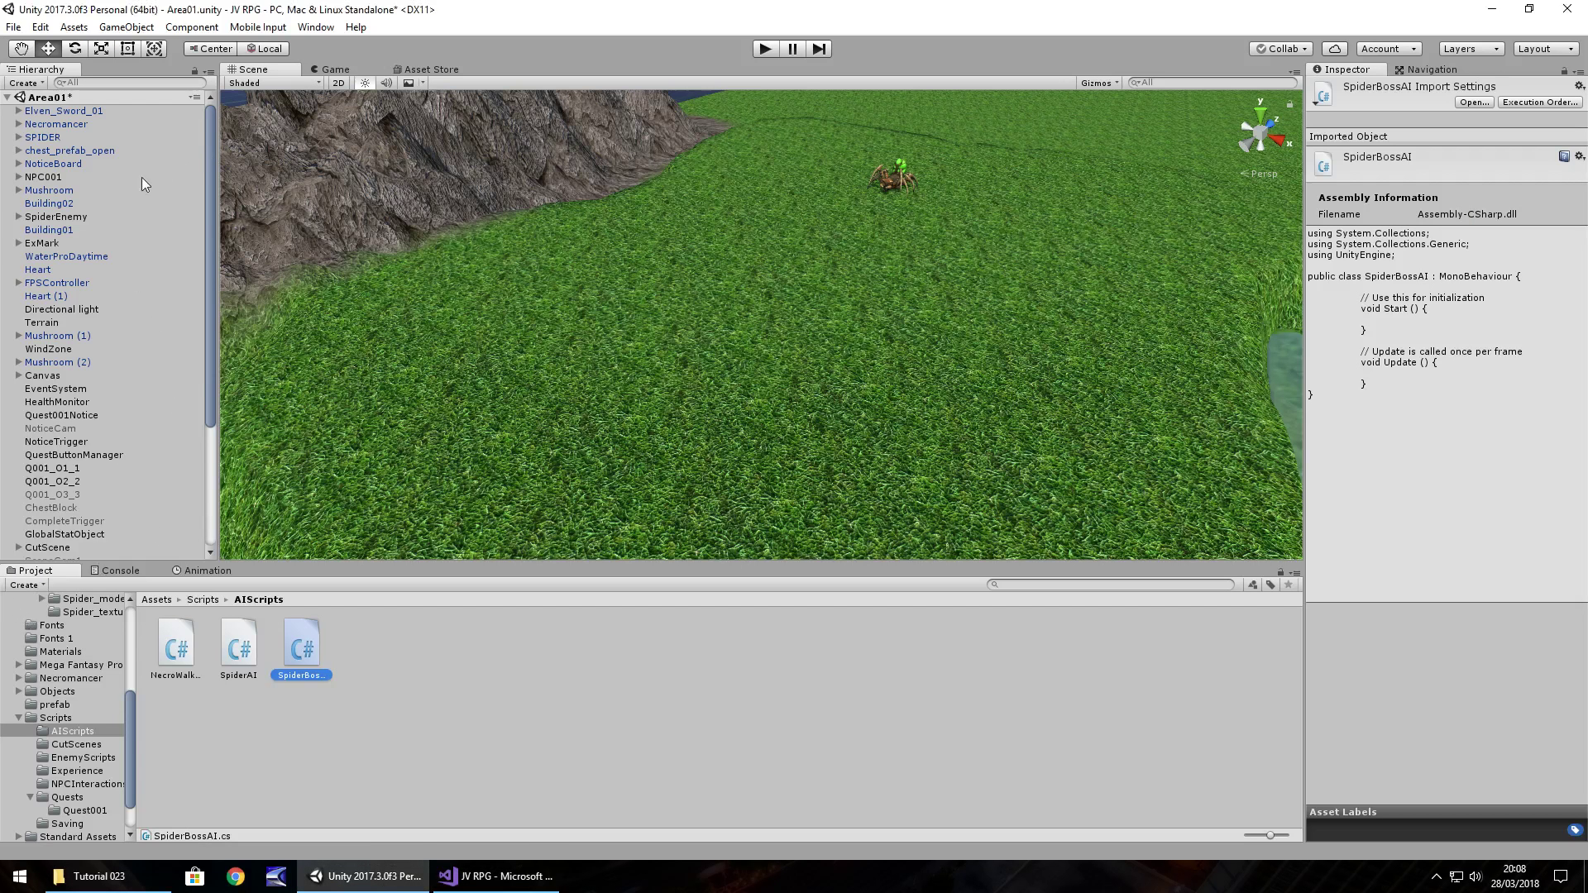
left_click(37, 139)
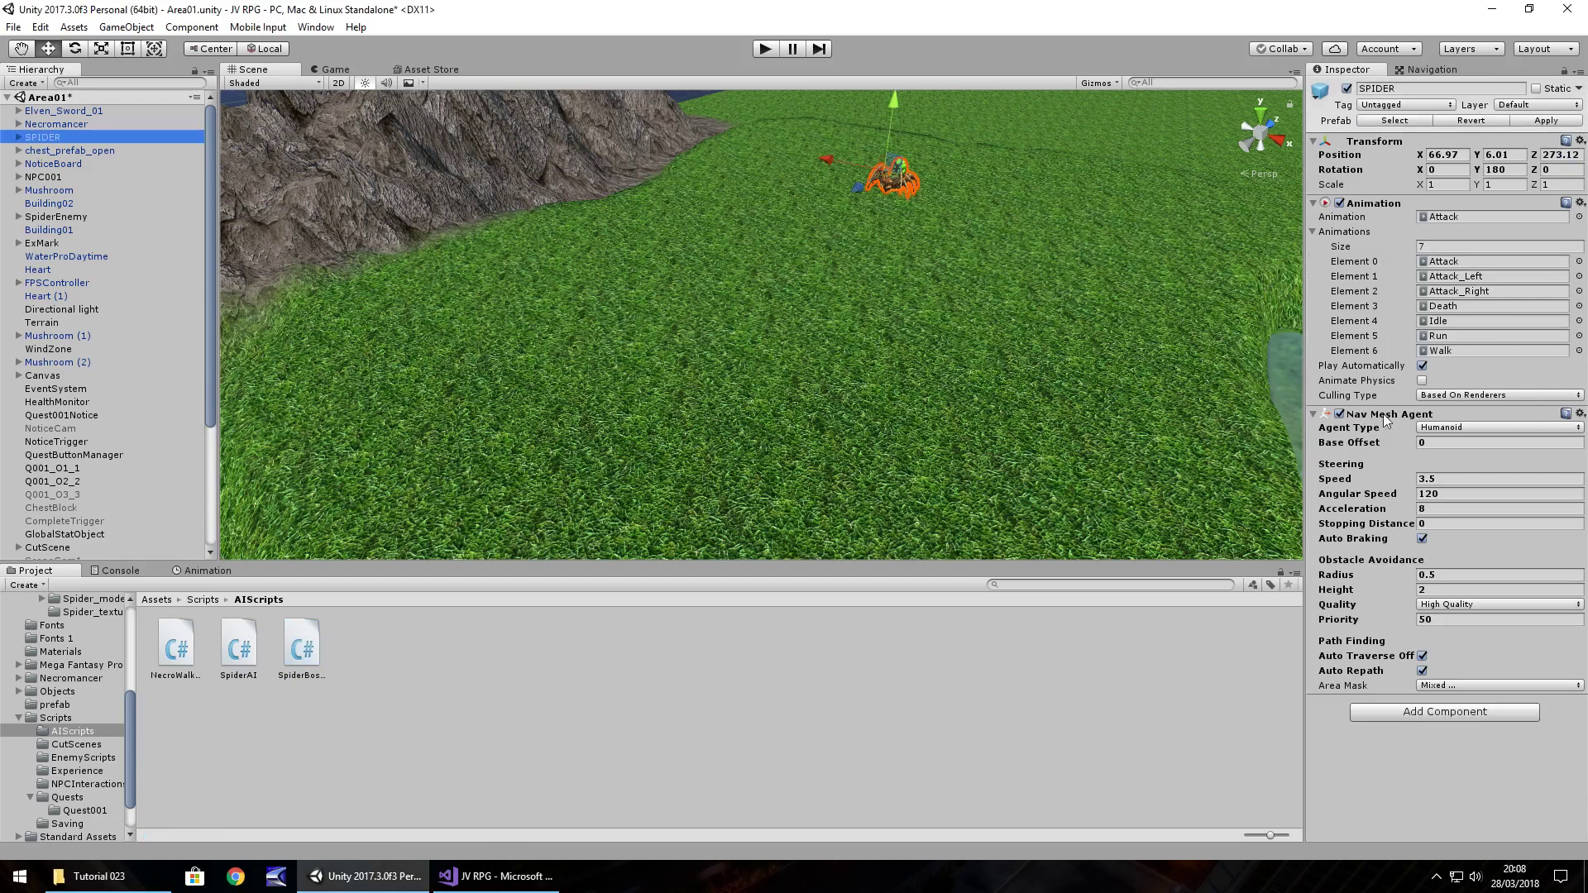
left_click(496, 876)
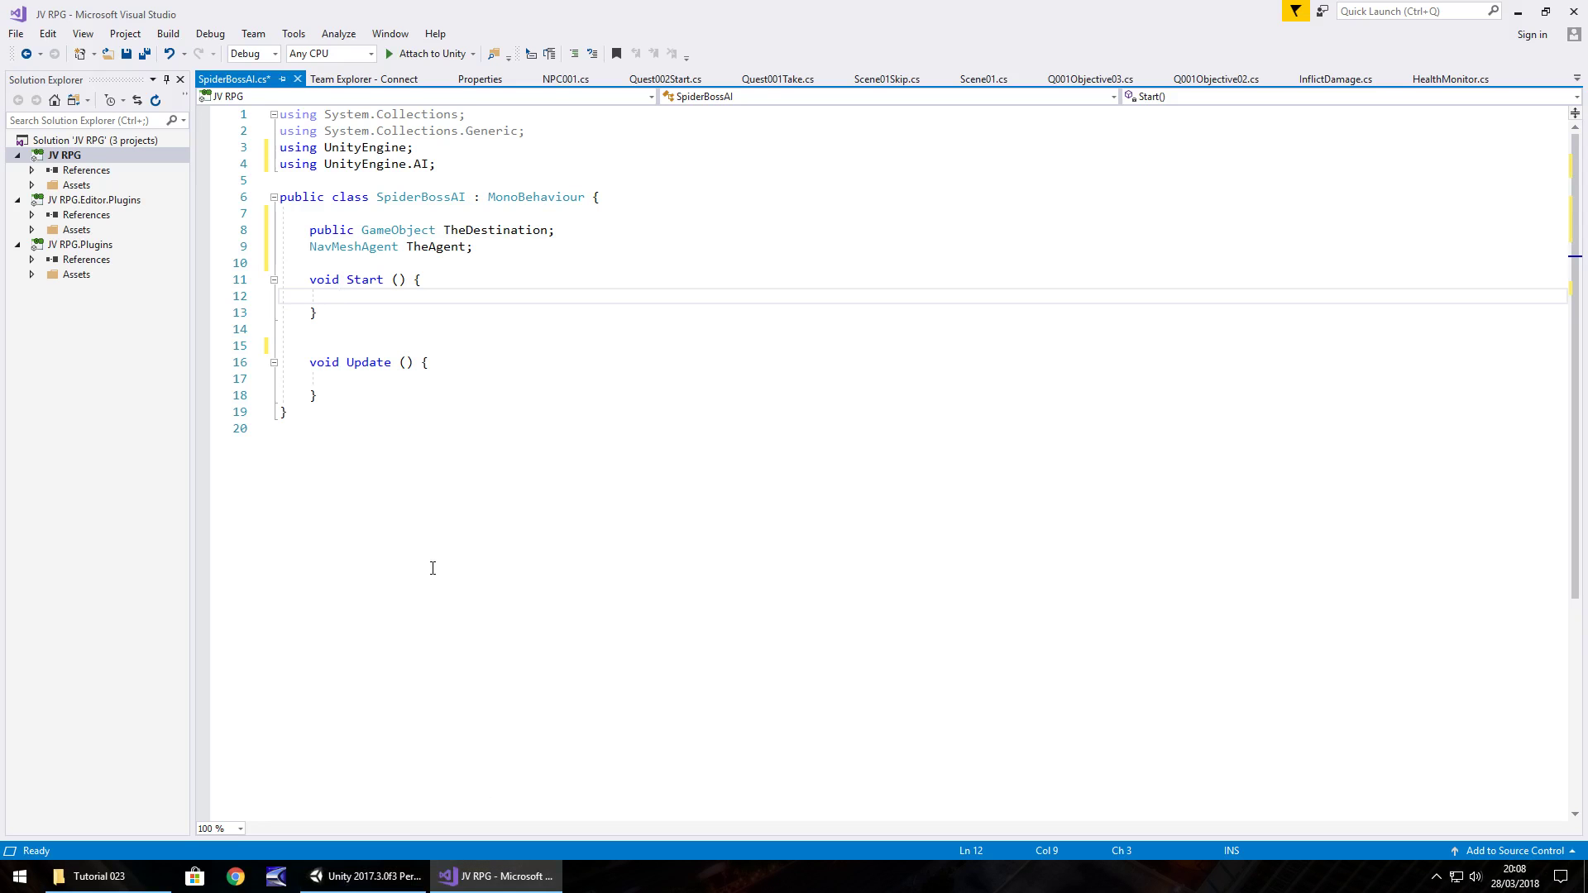
Inside Start, assign TheAgent with the statement TheAgent = GetComponent<NavMeshAgent>();.
type("TheAgen")
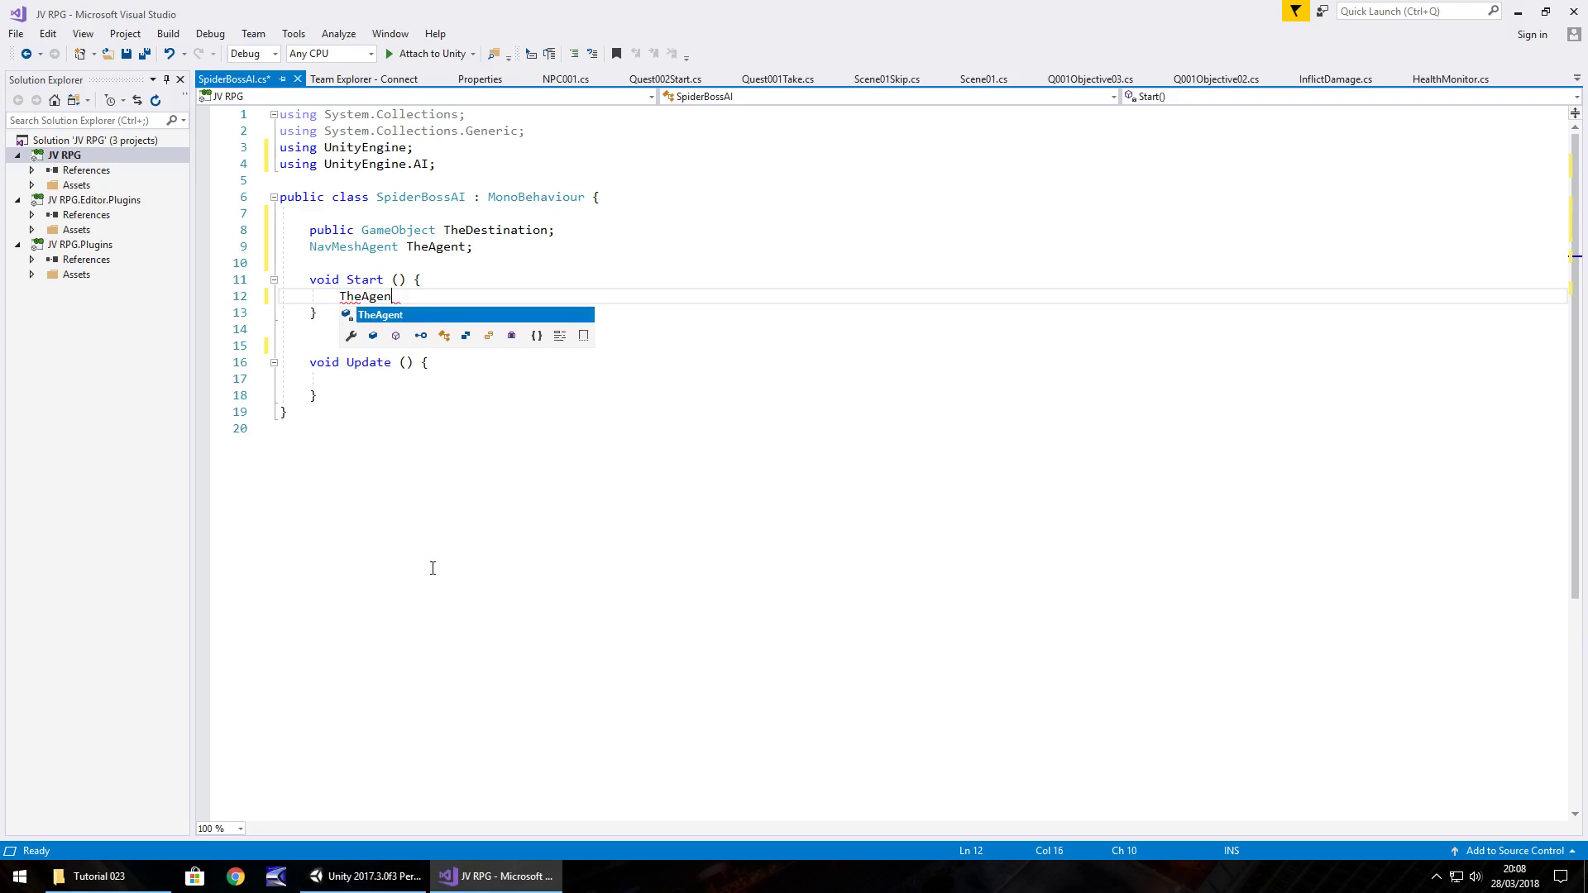
type("t.")
key("BackSpace")
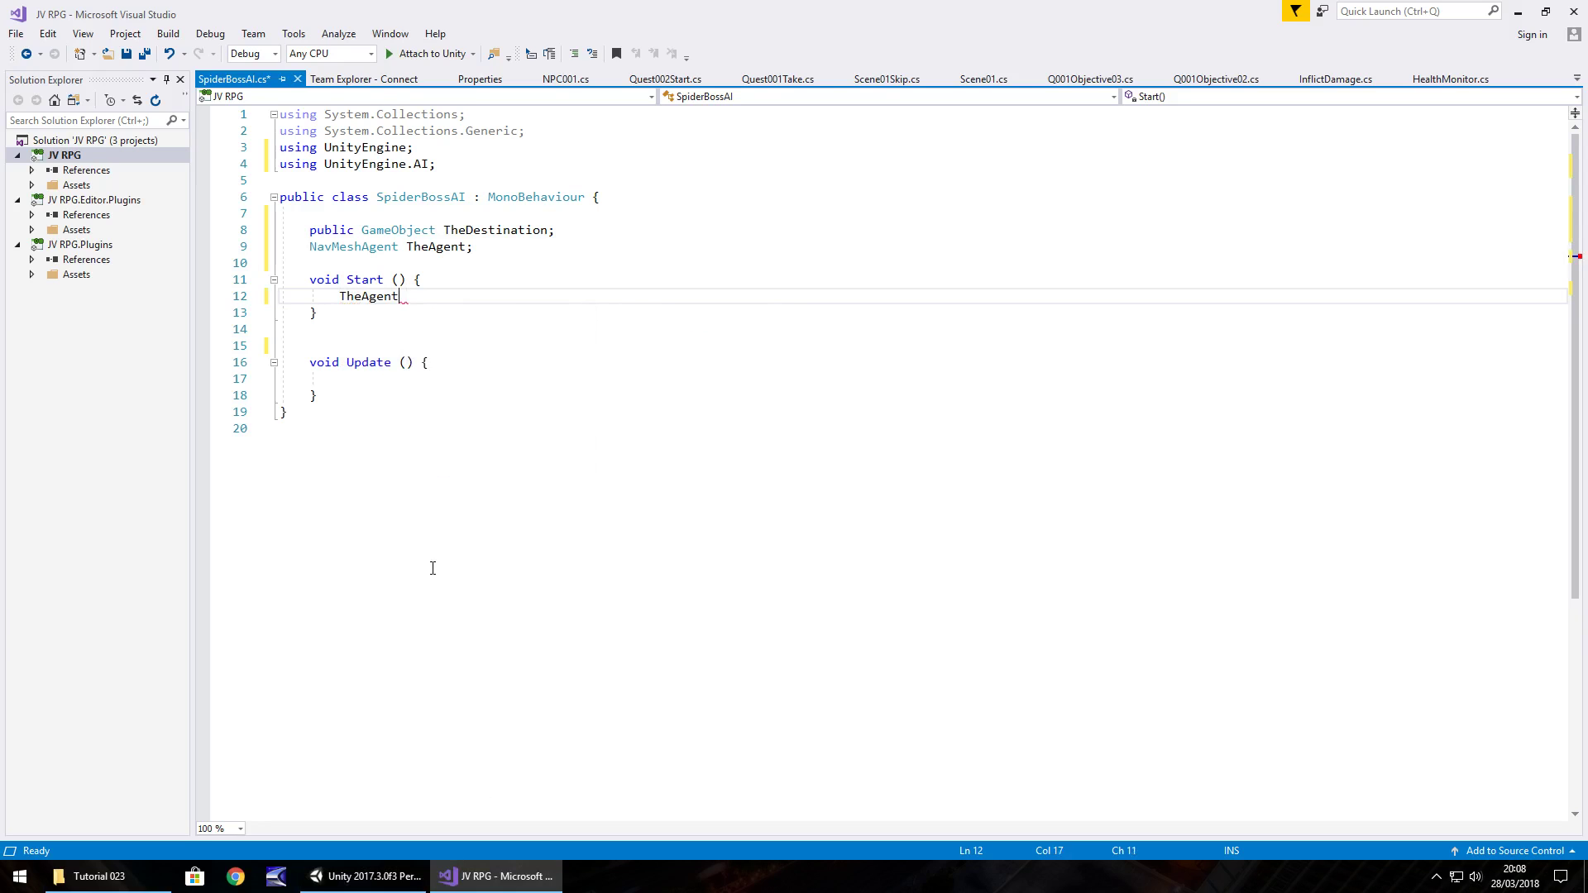
type("= GetC")
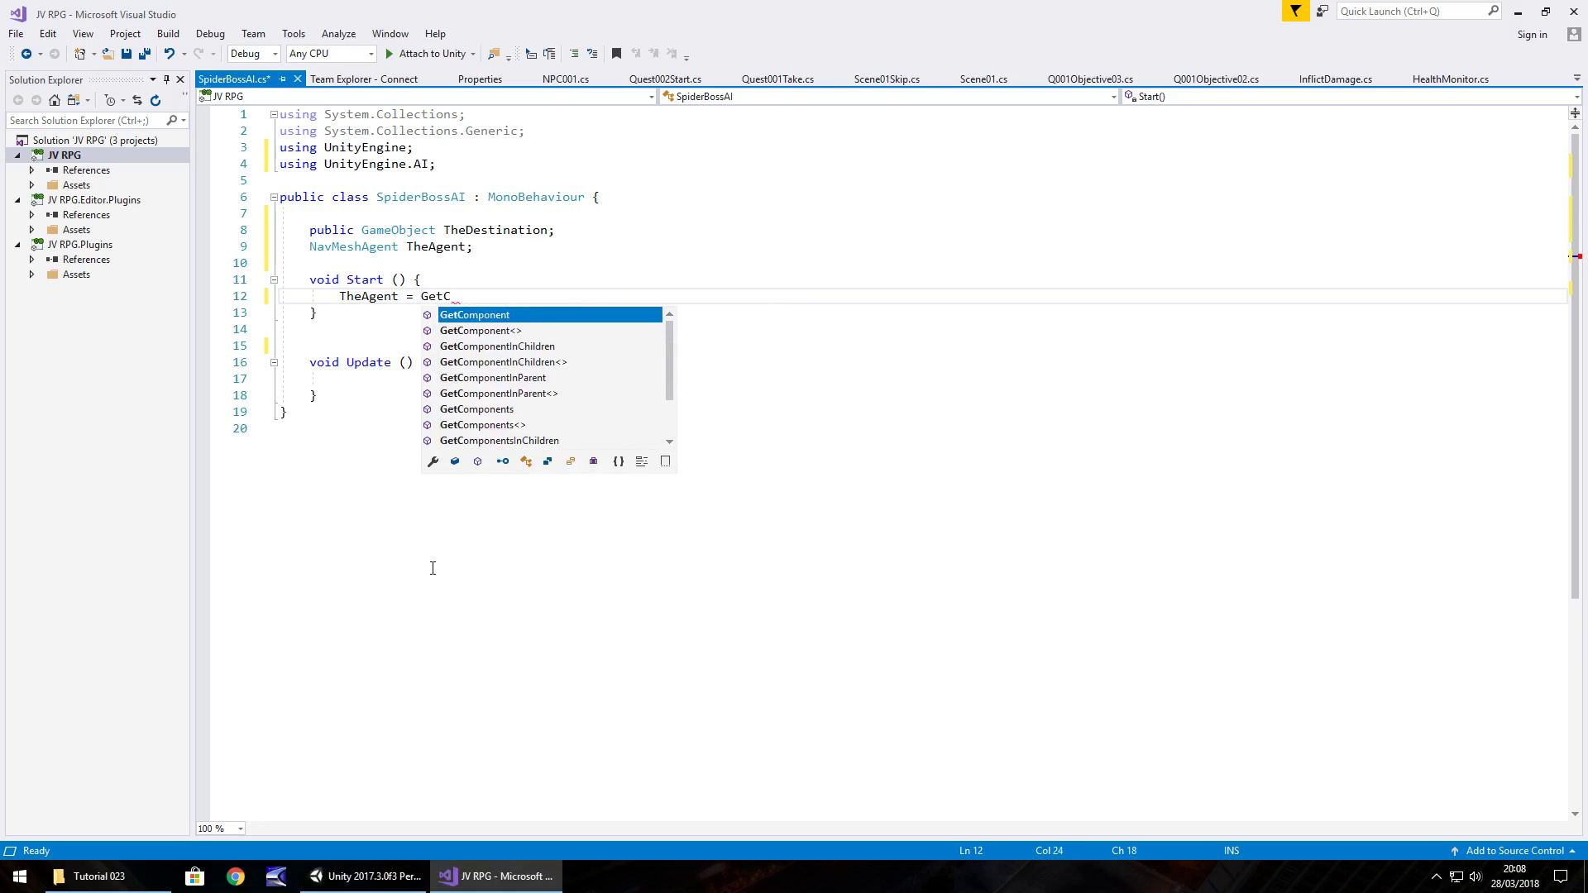
type("omponent")
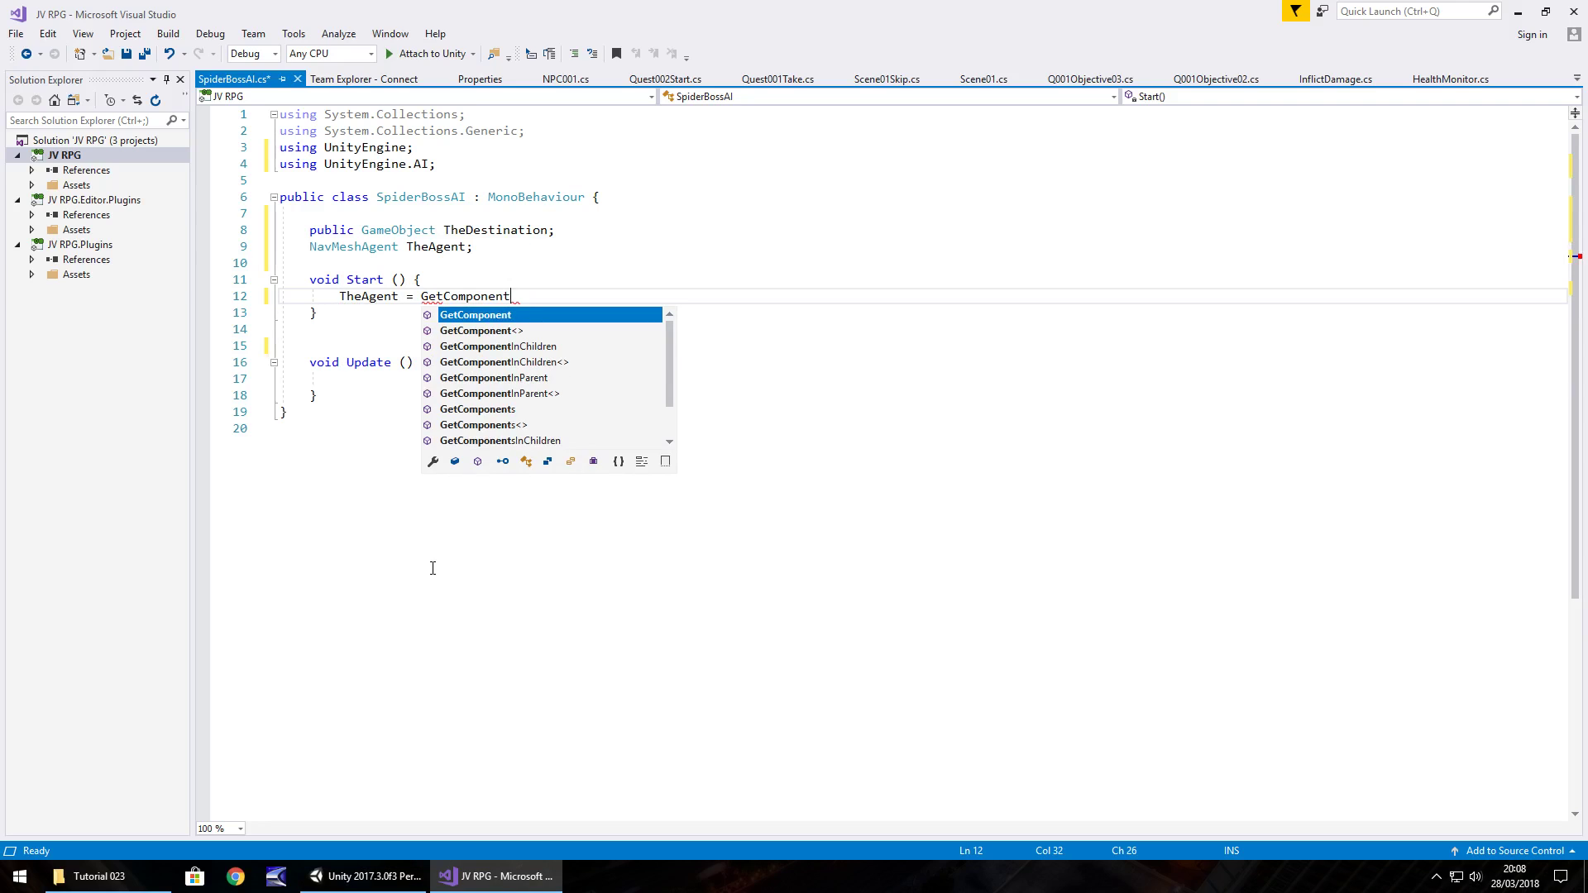
type("<Na")
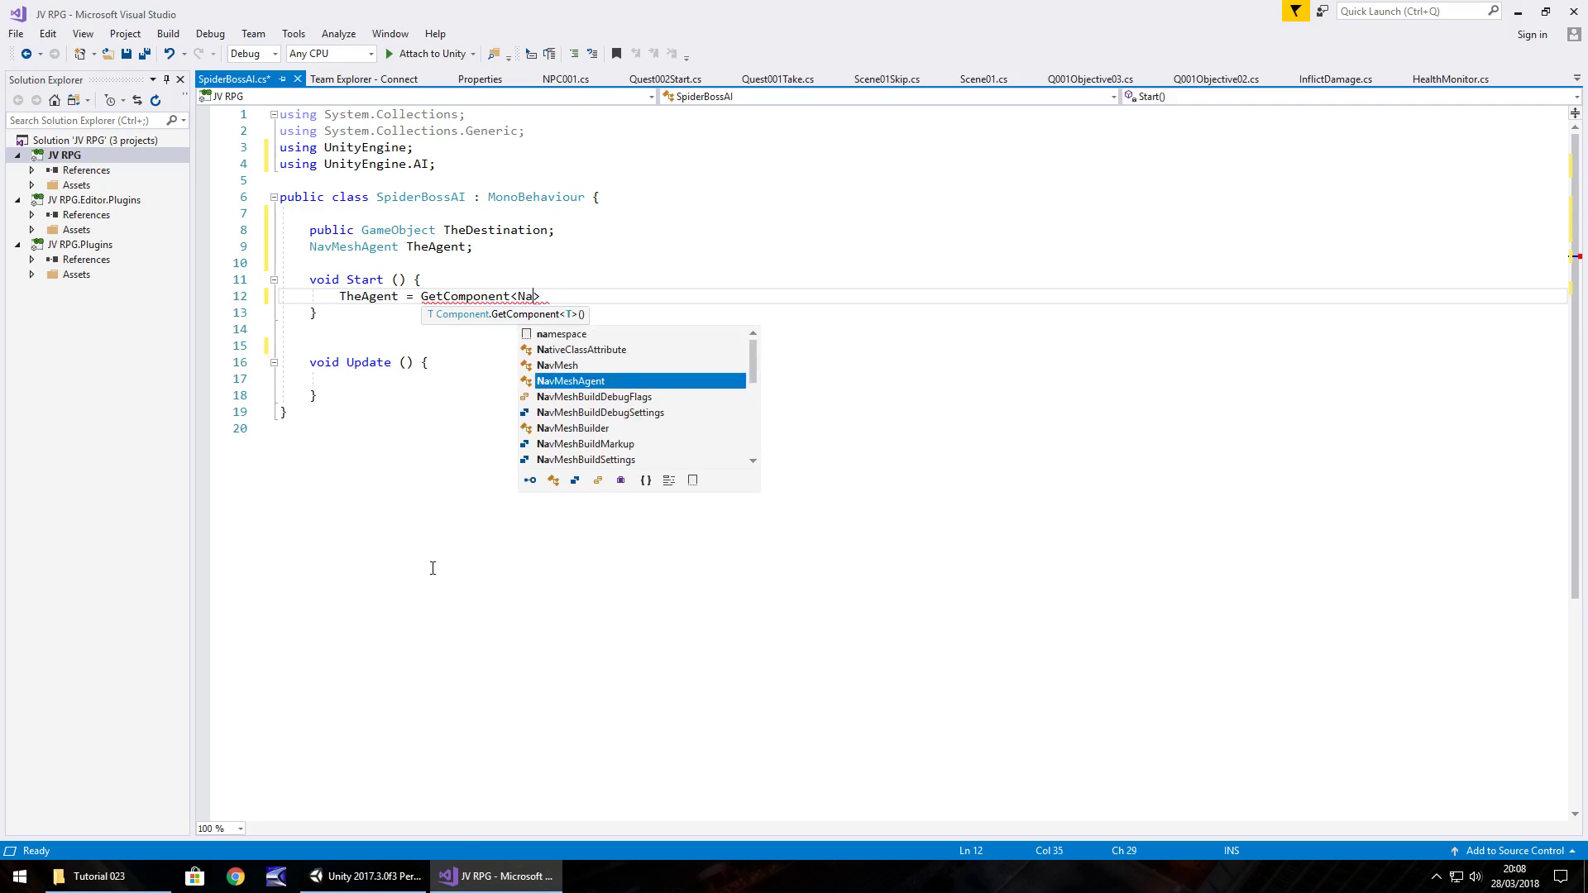
type("vMesh")
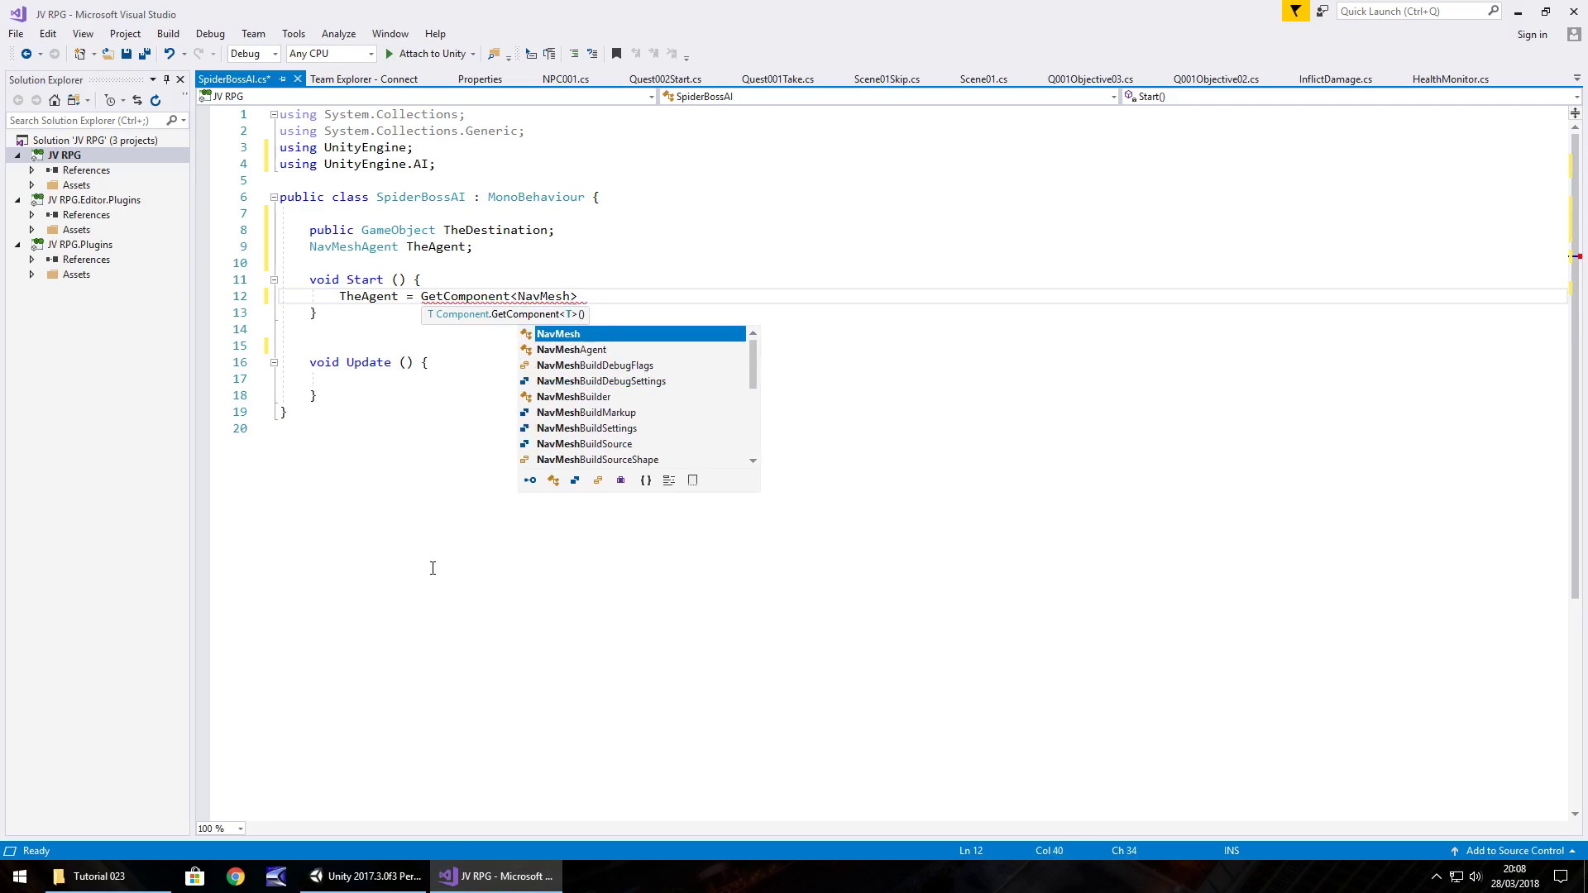
type("Agent")
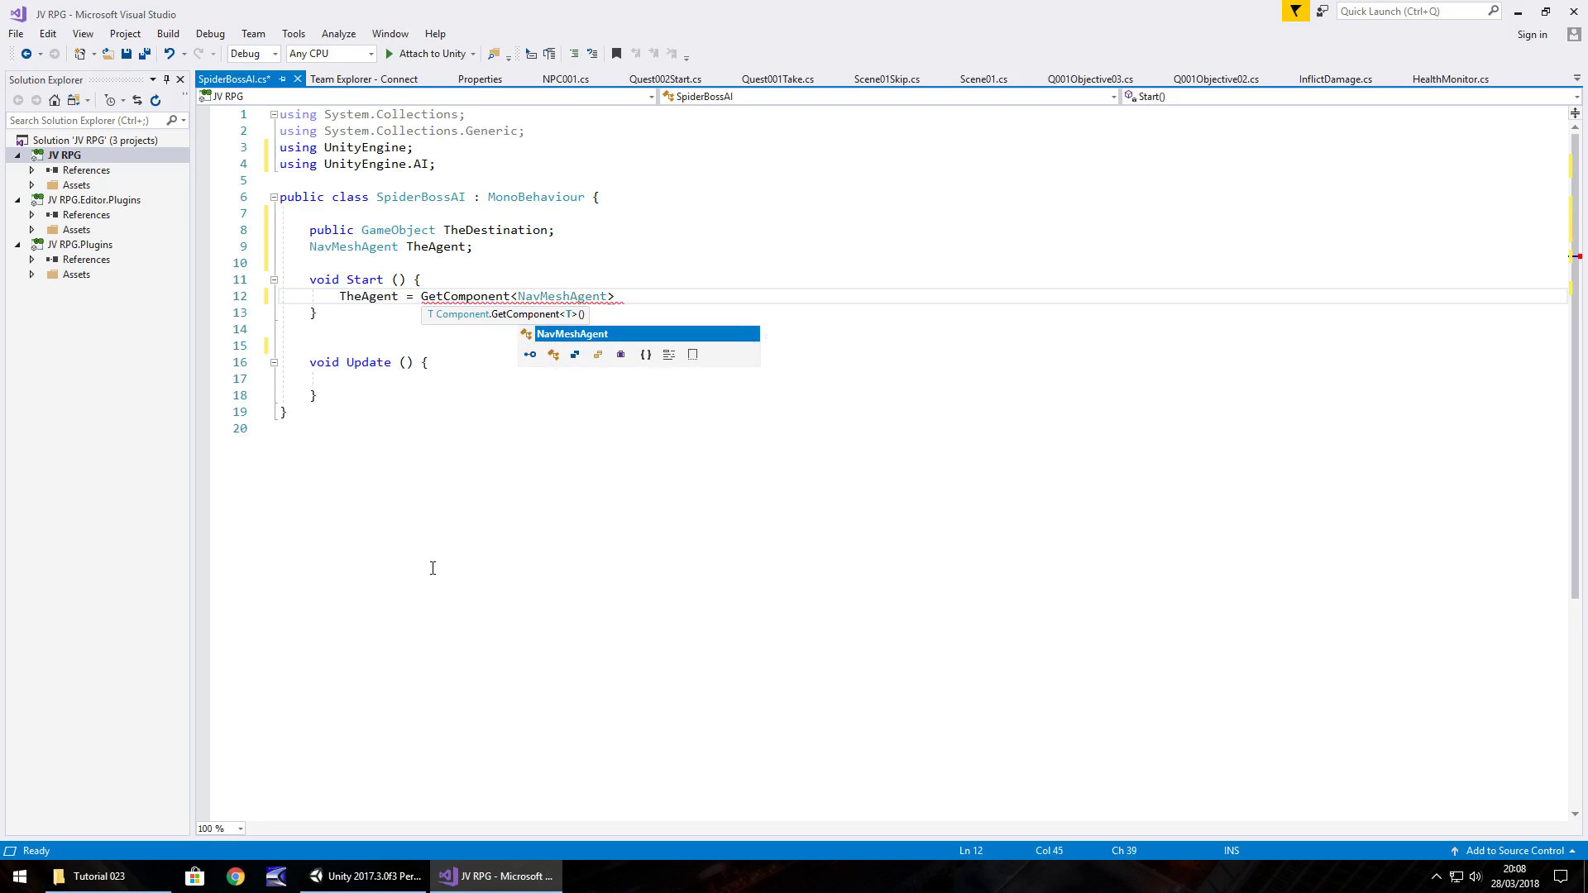
type(">()")
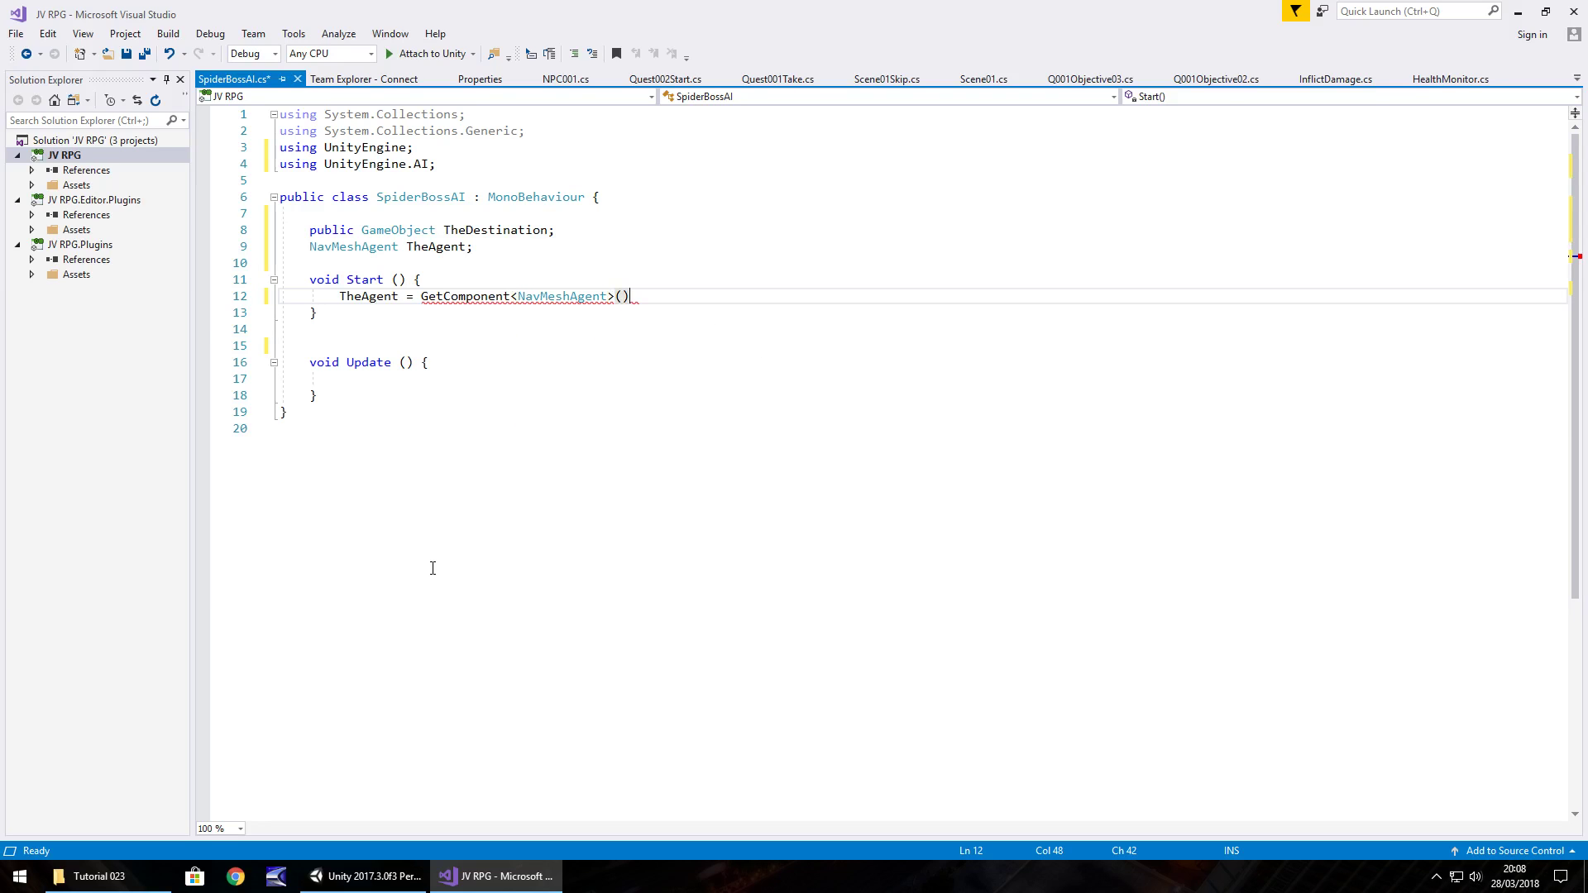
type(";")
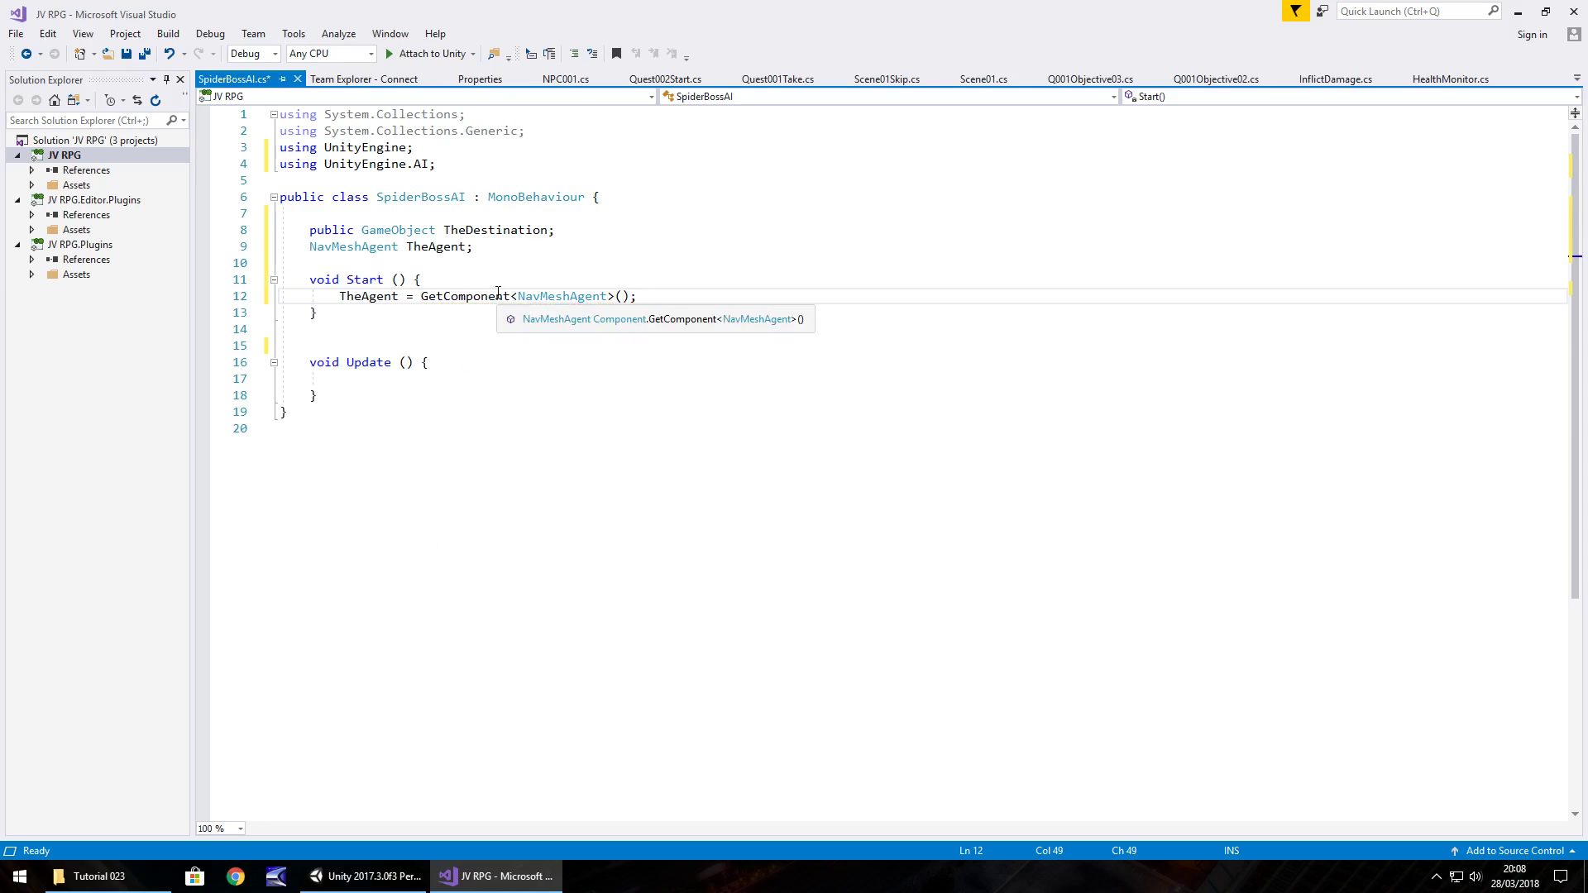
Inside Update, add the statement TheAgent.SetDestination(TheDestination.transform.position);.
left_click(393, 381)
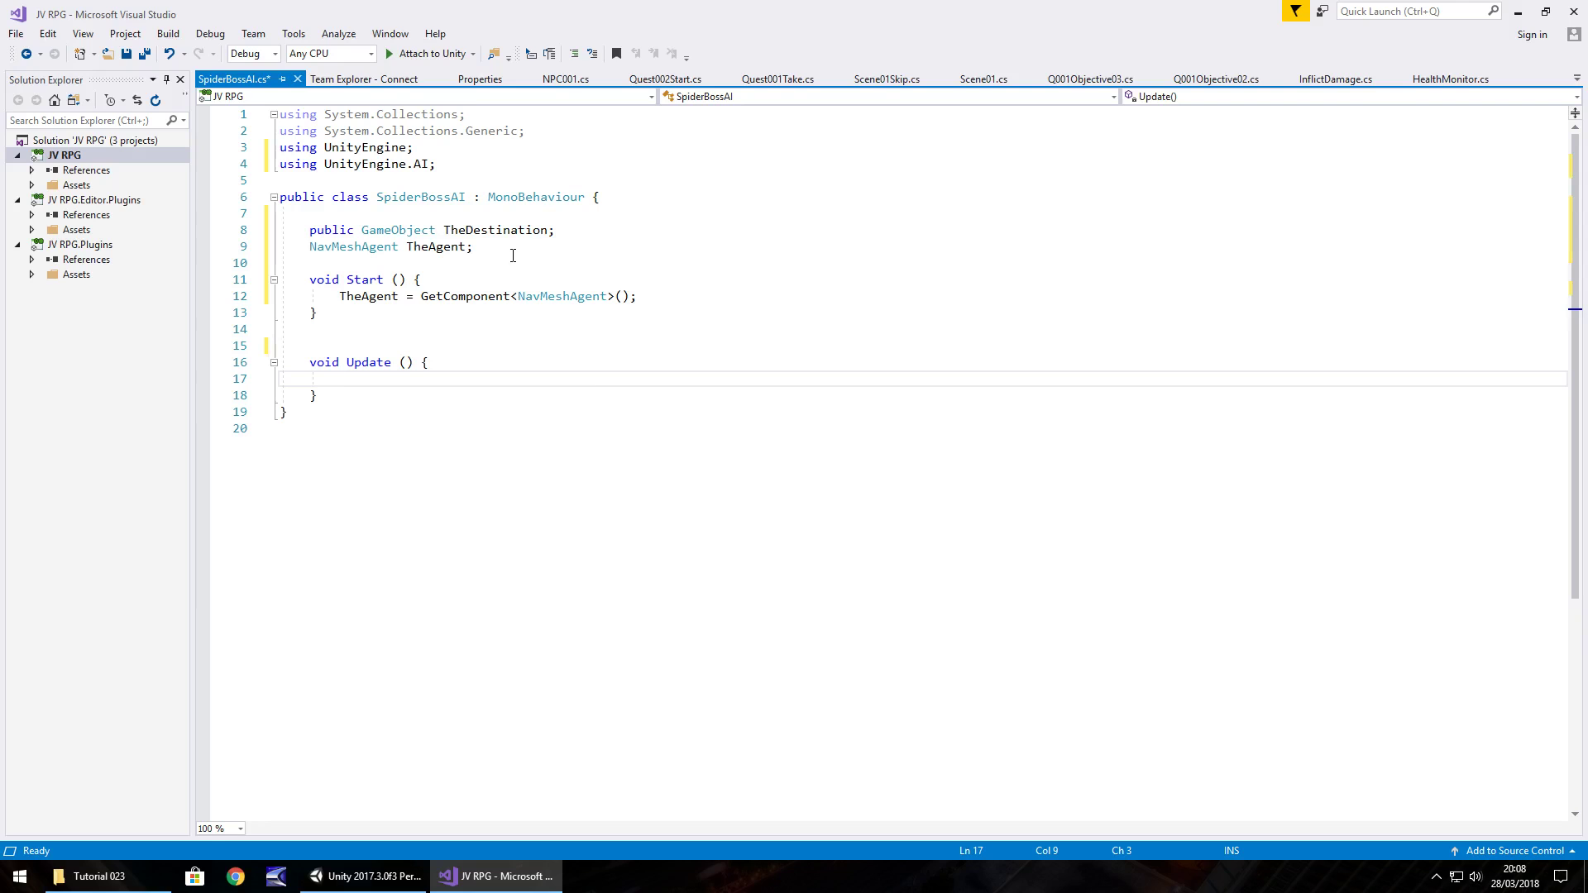
type("The")
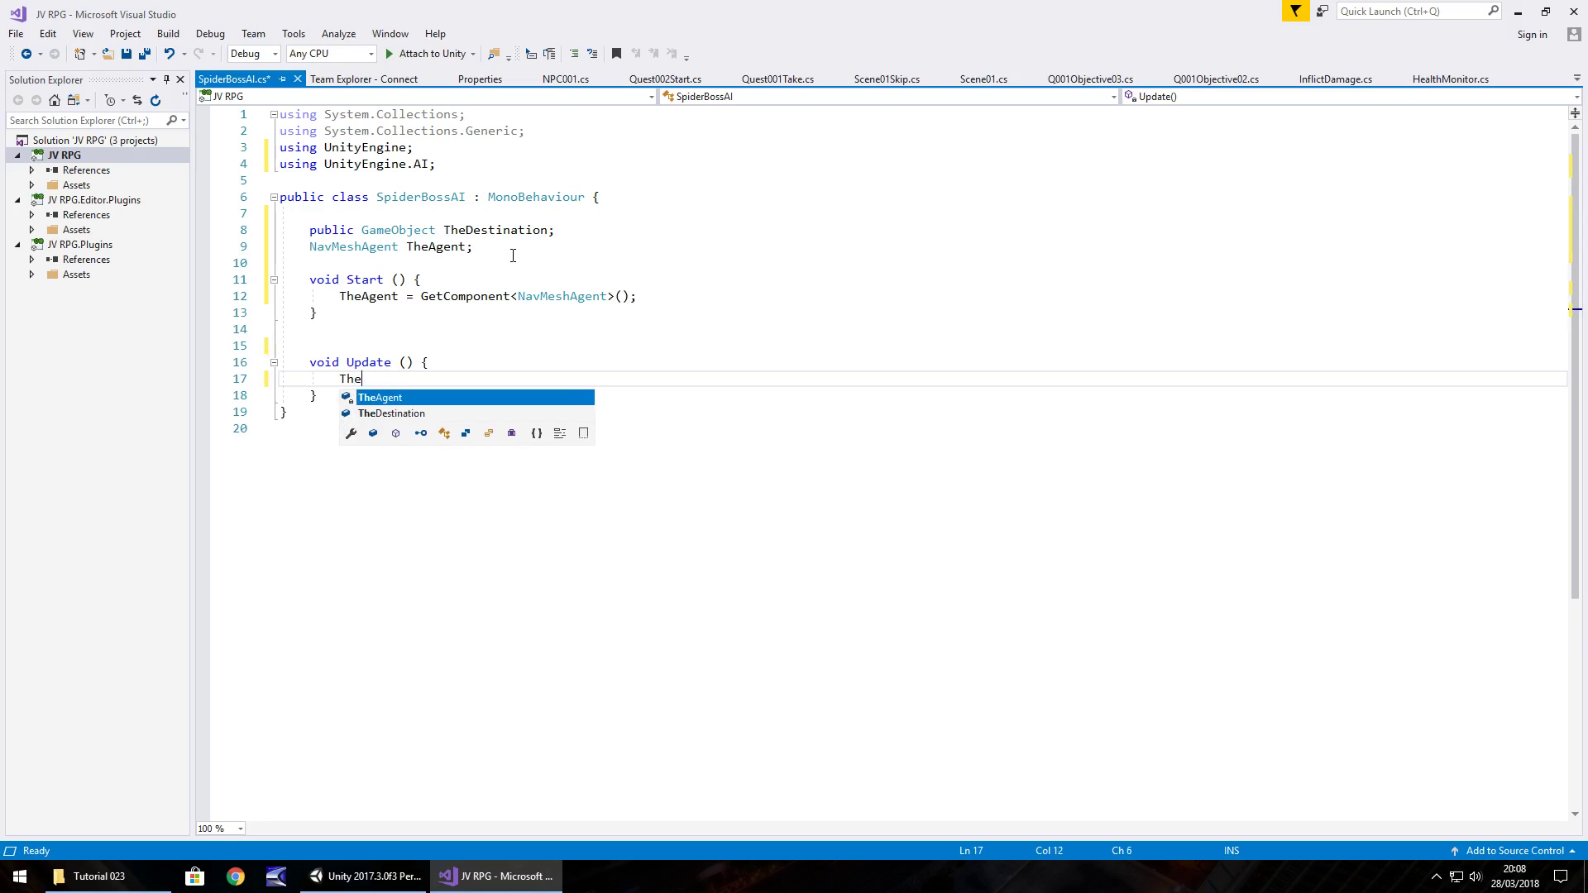
type("Agent.")
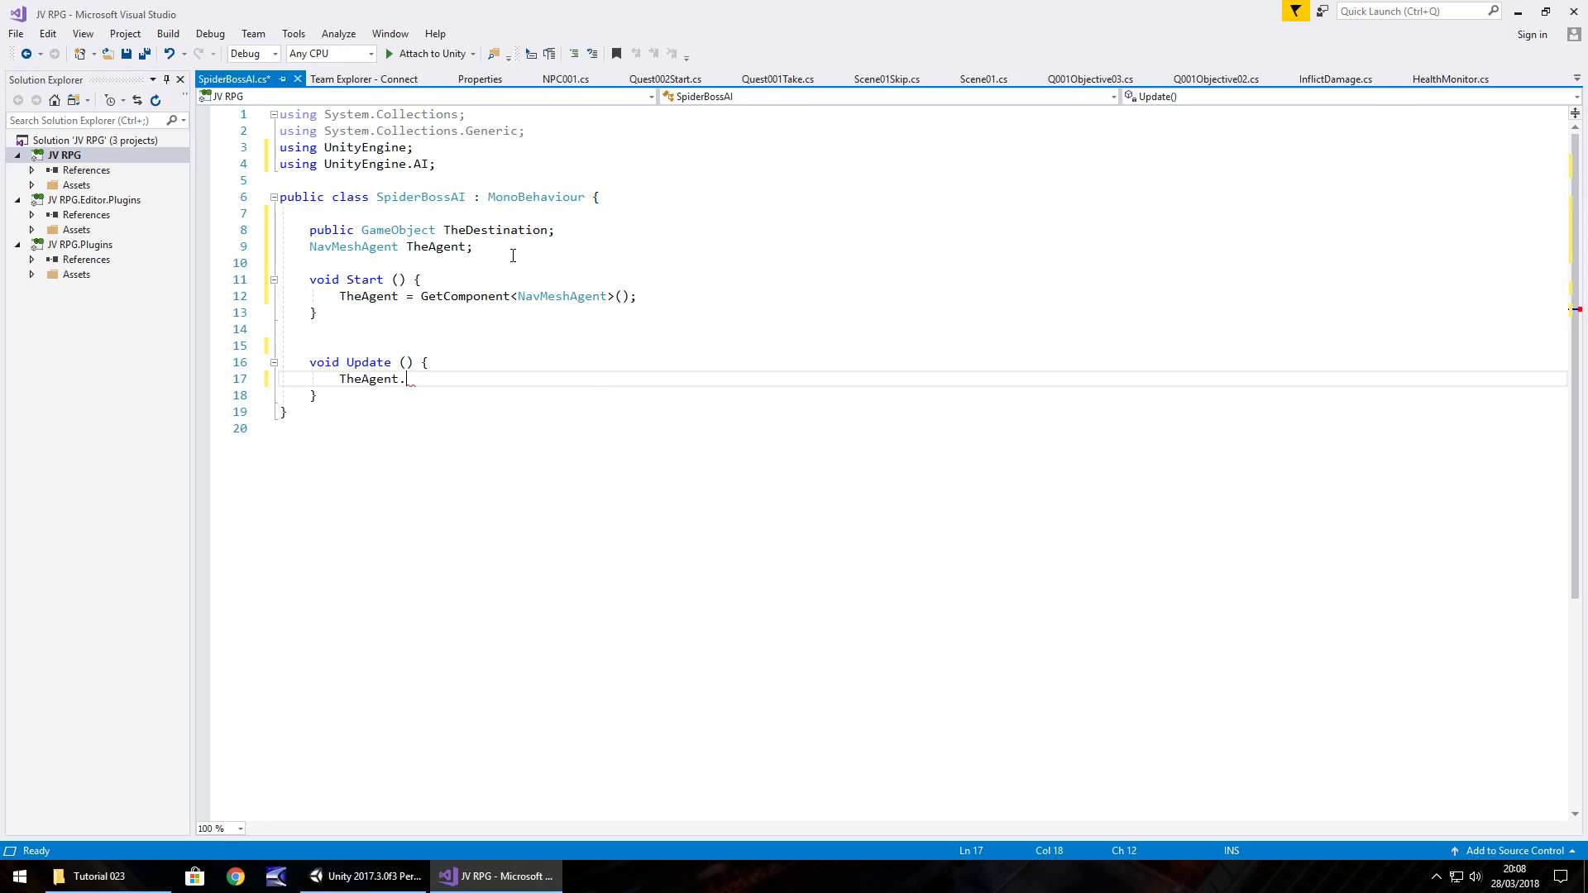
type("SetDes")
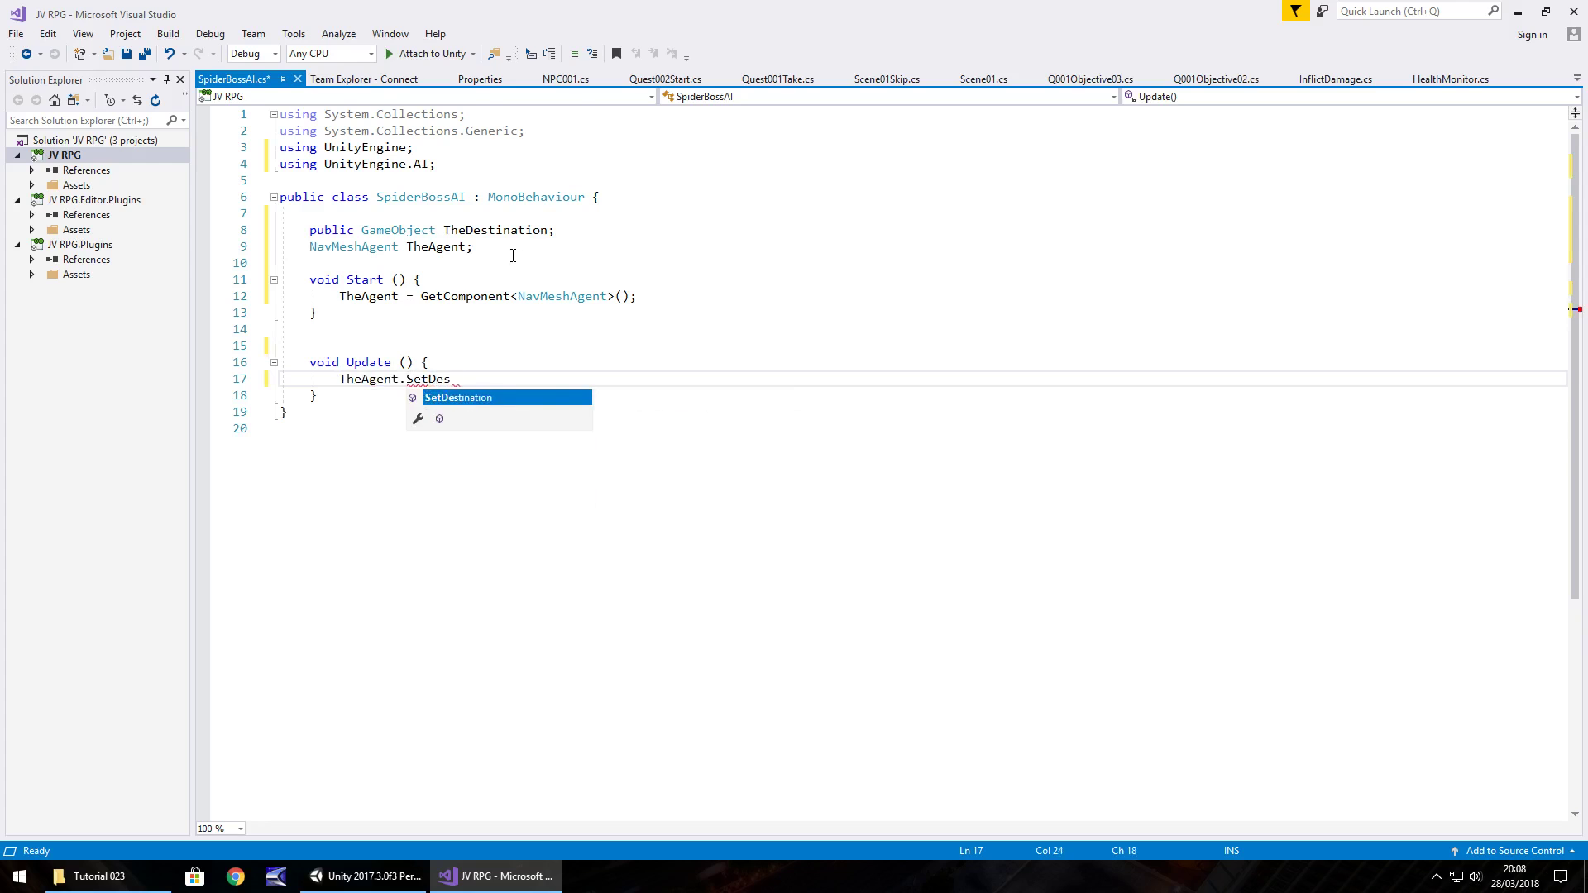
type("tination(")
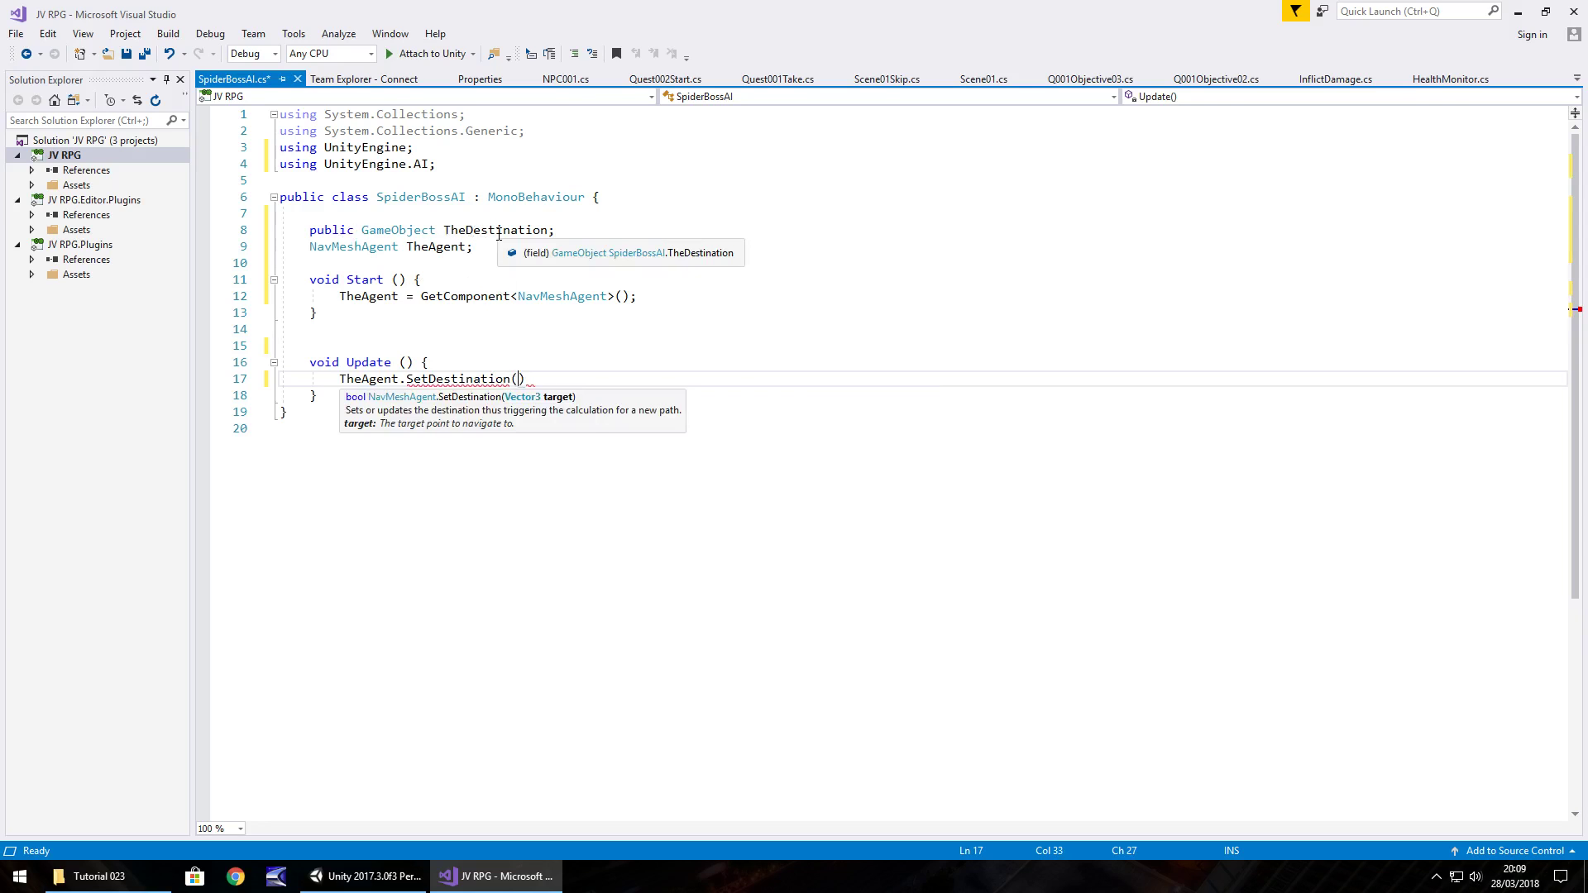
type("TheDesti")
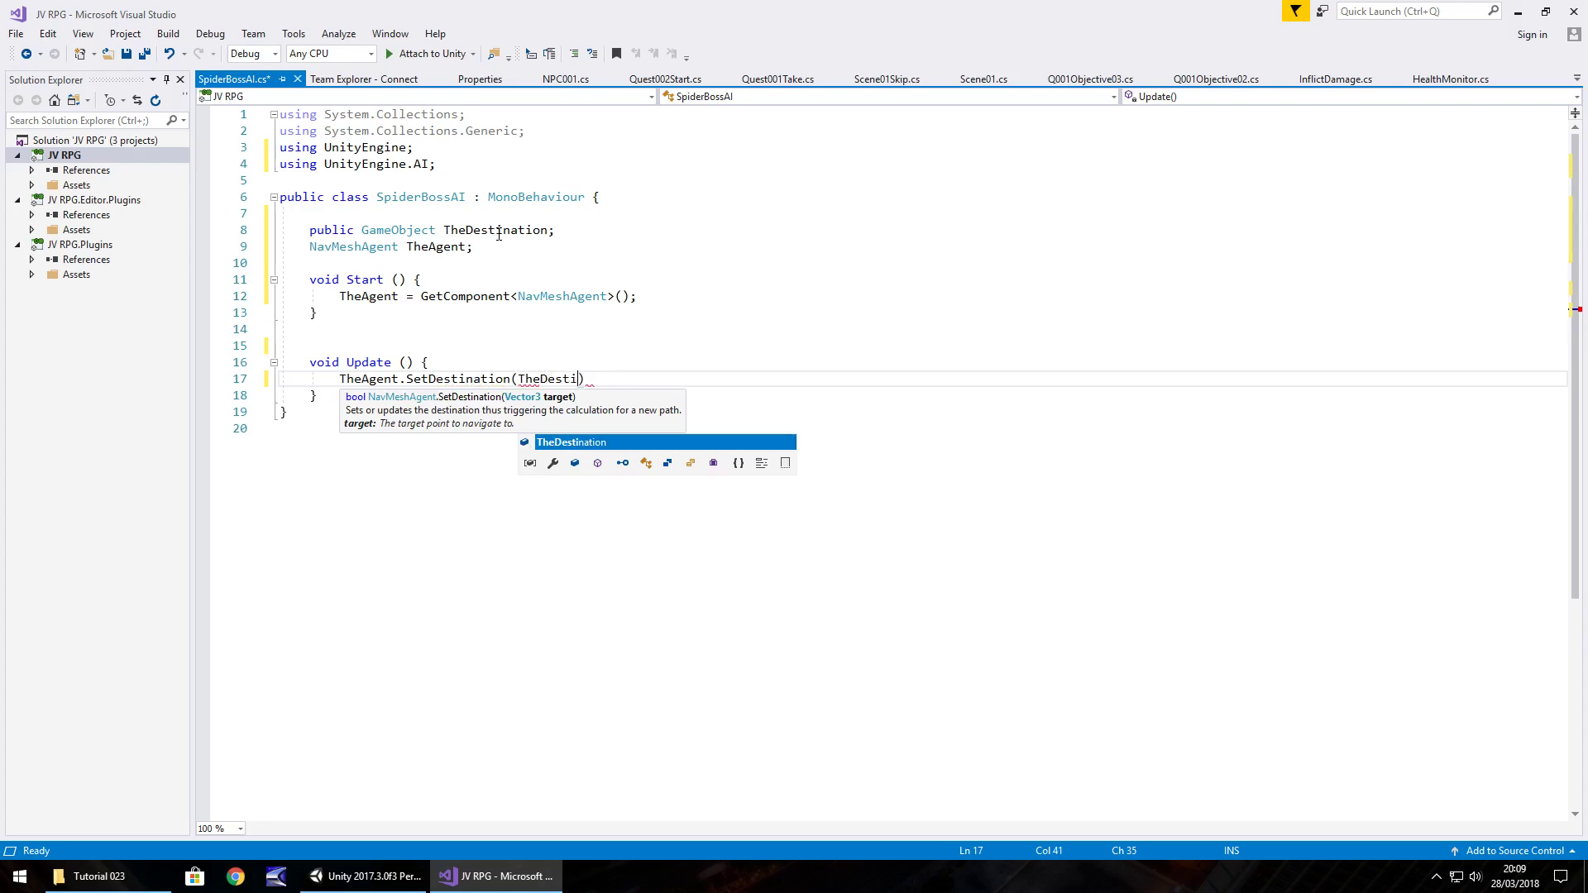
type("nation")
type(".tra")
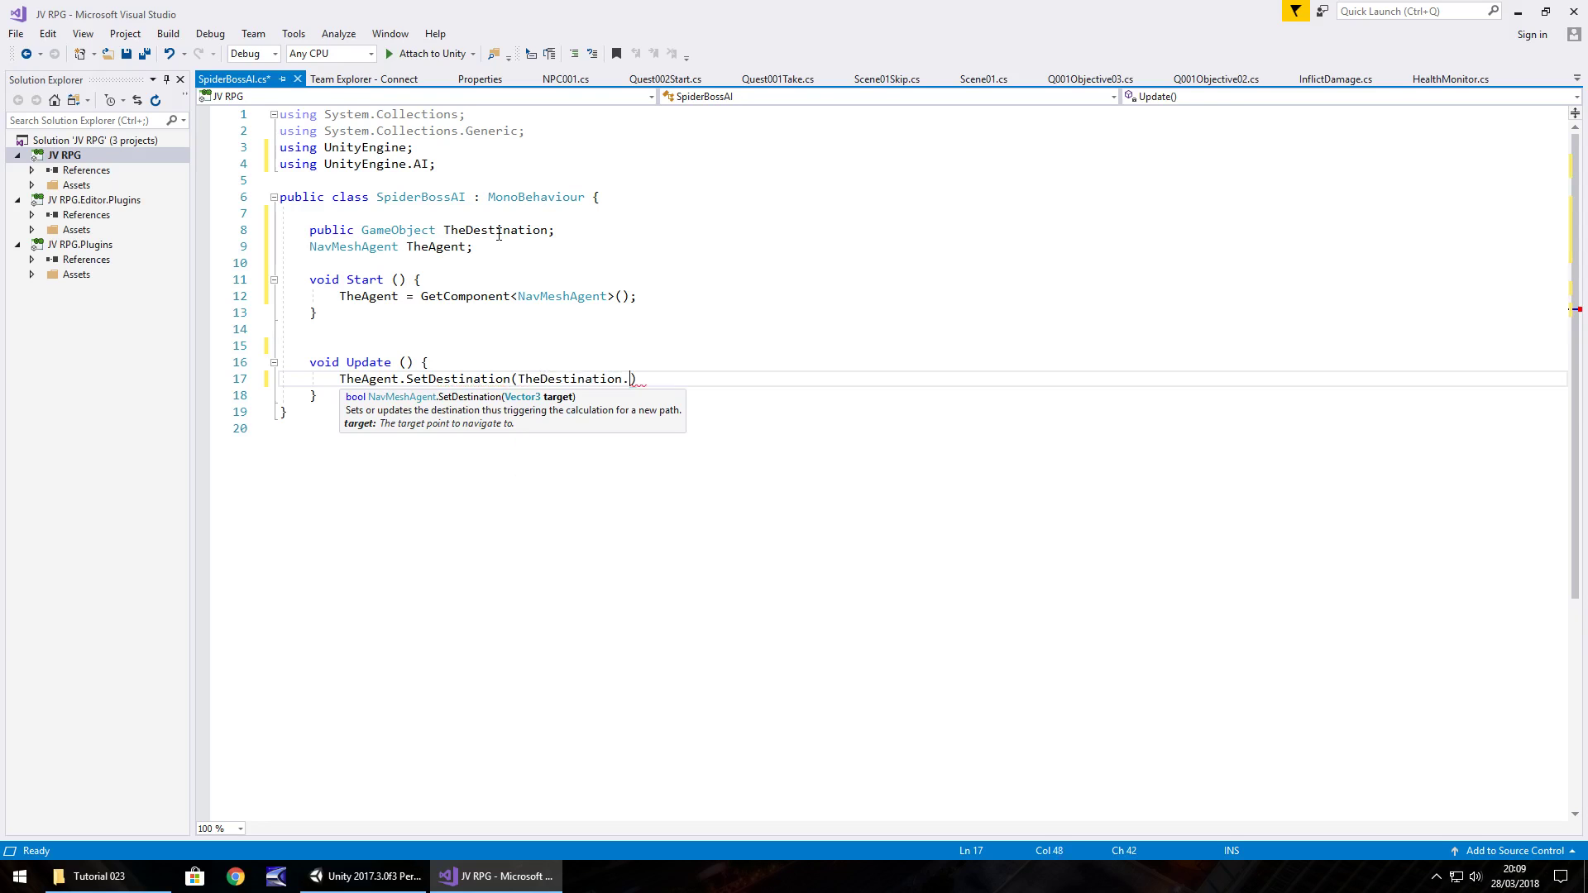
type("nsform.")
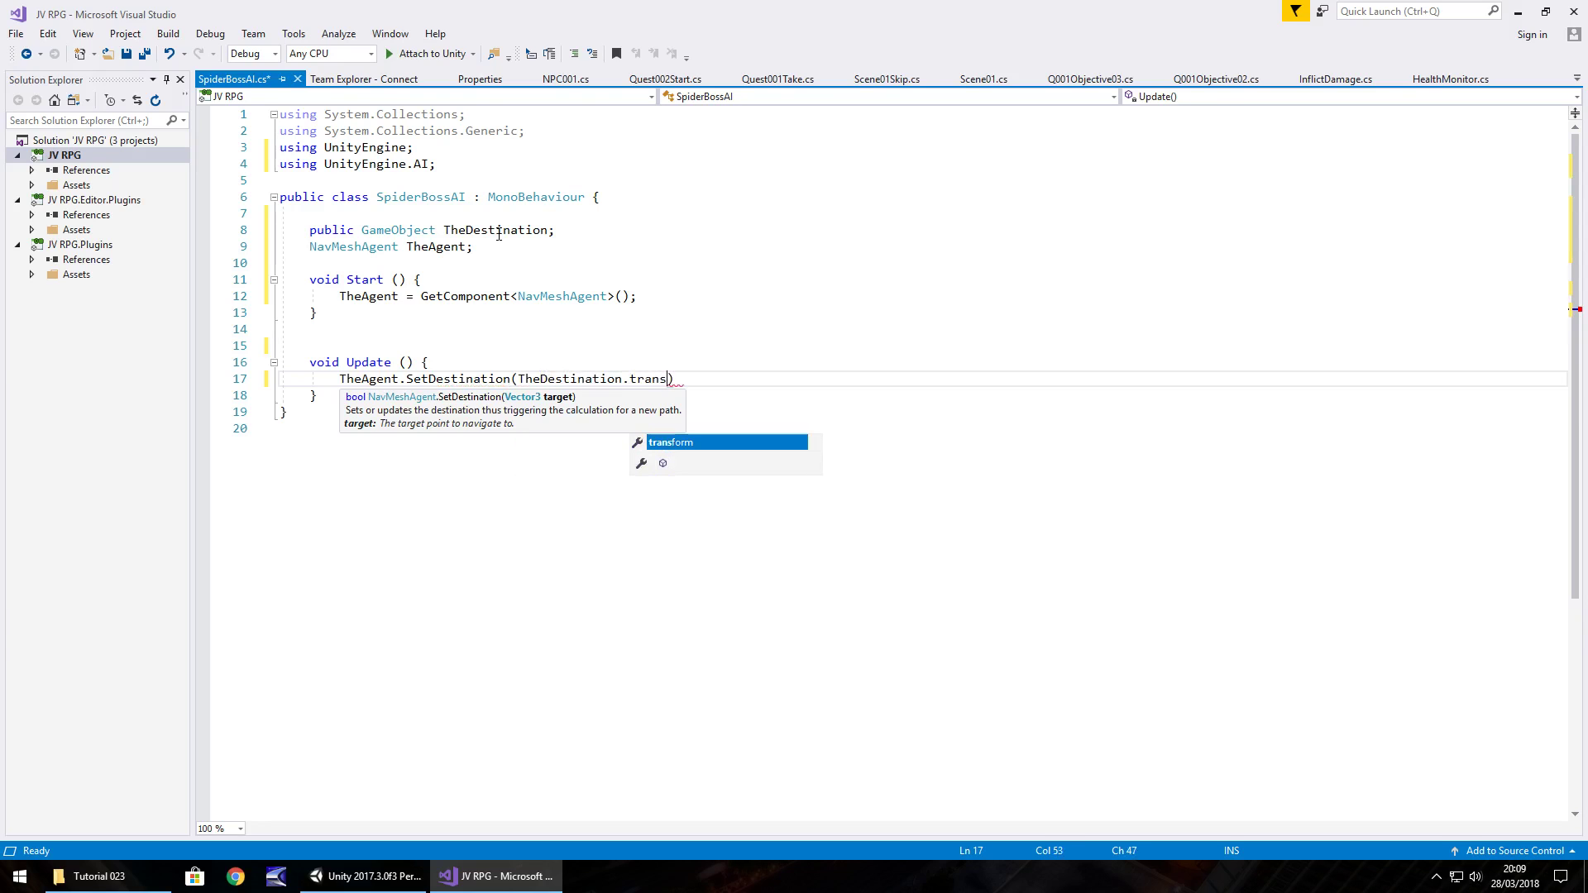
type("position")
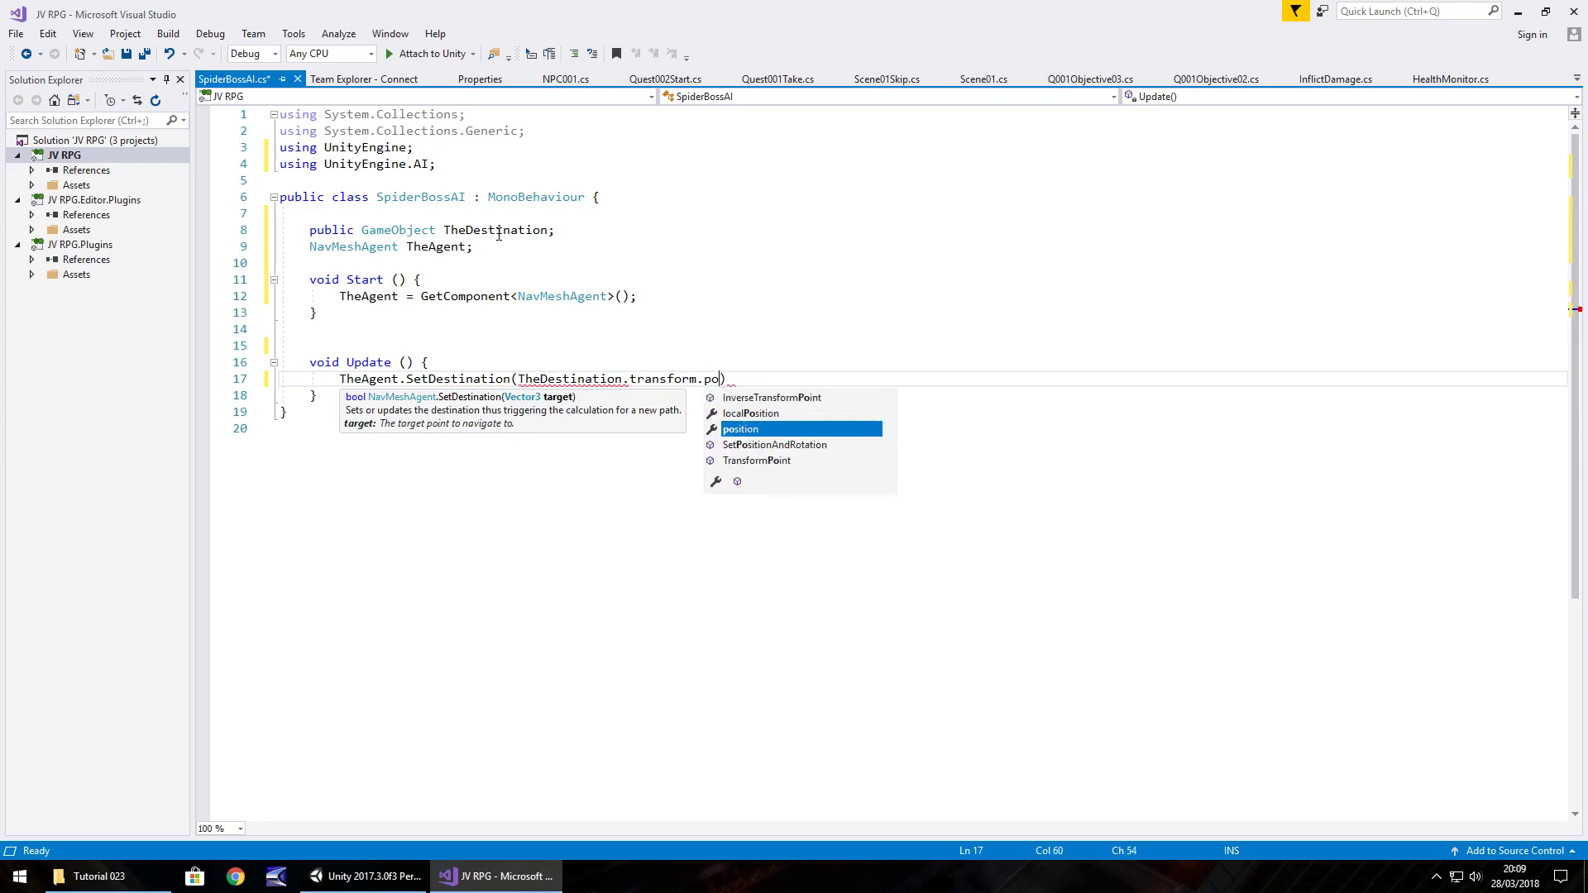
key("Escape")
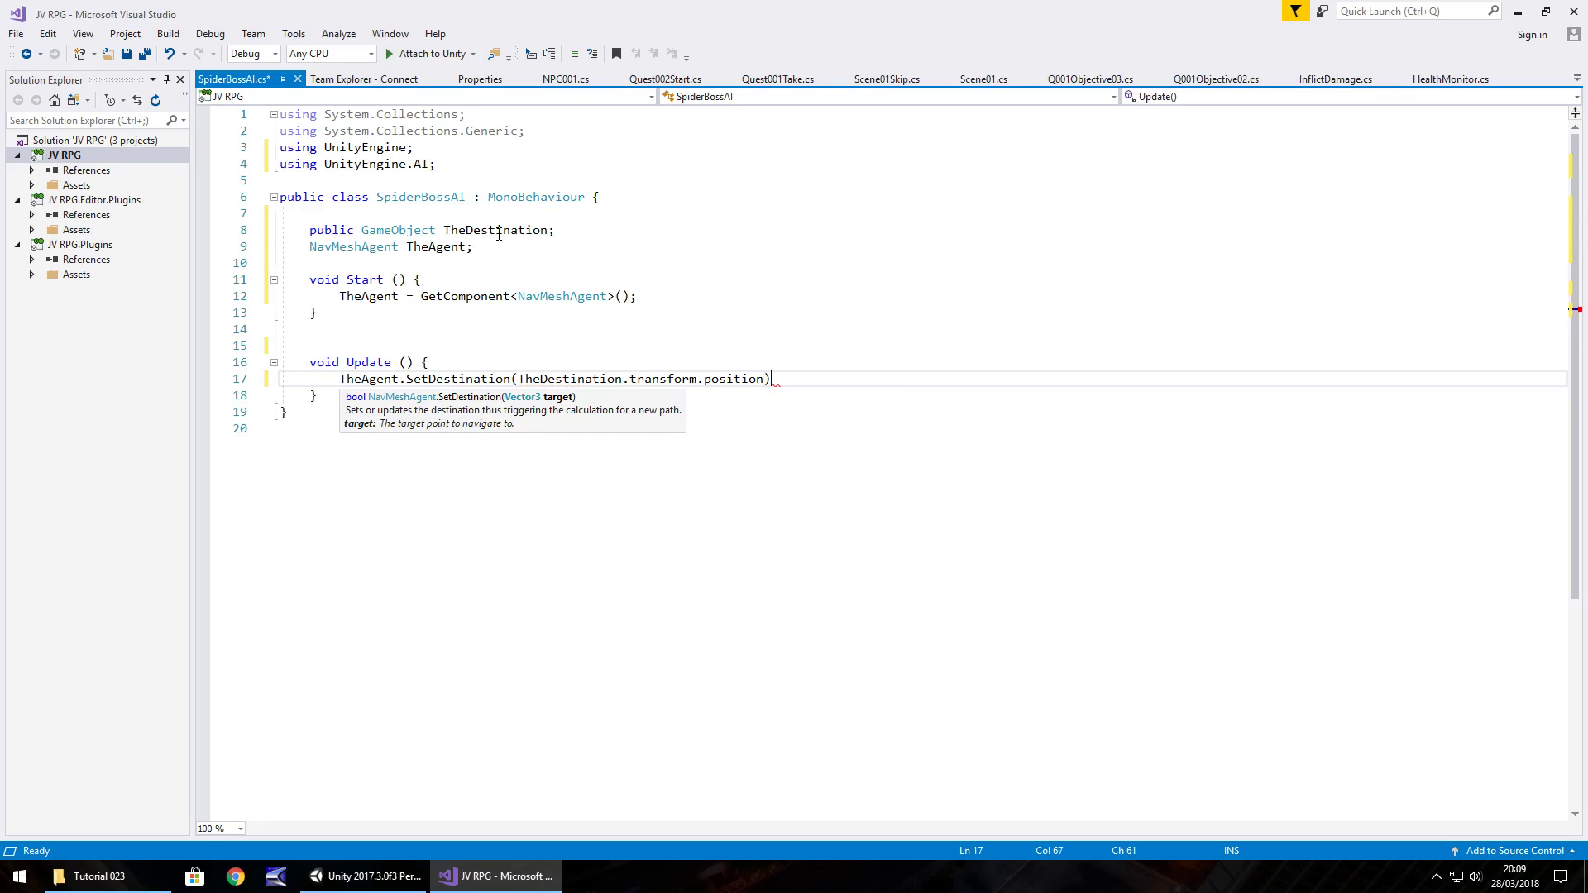
type(");")
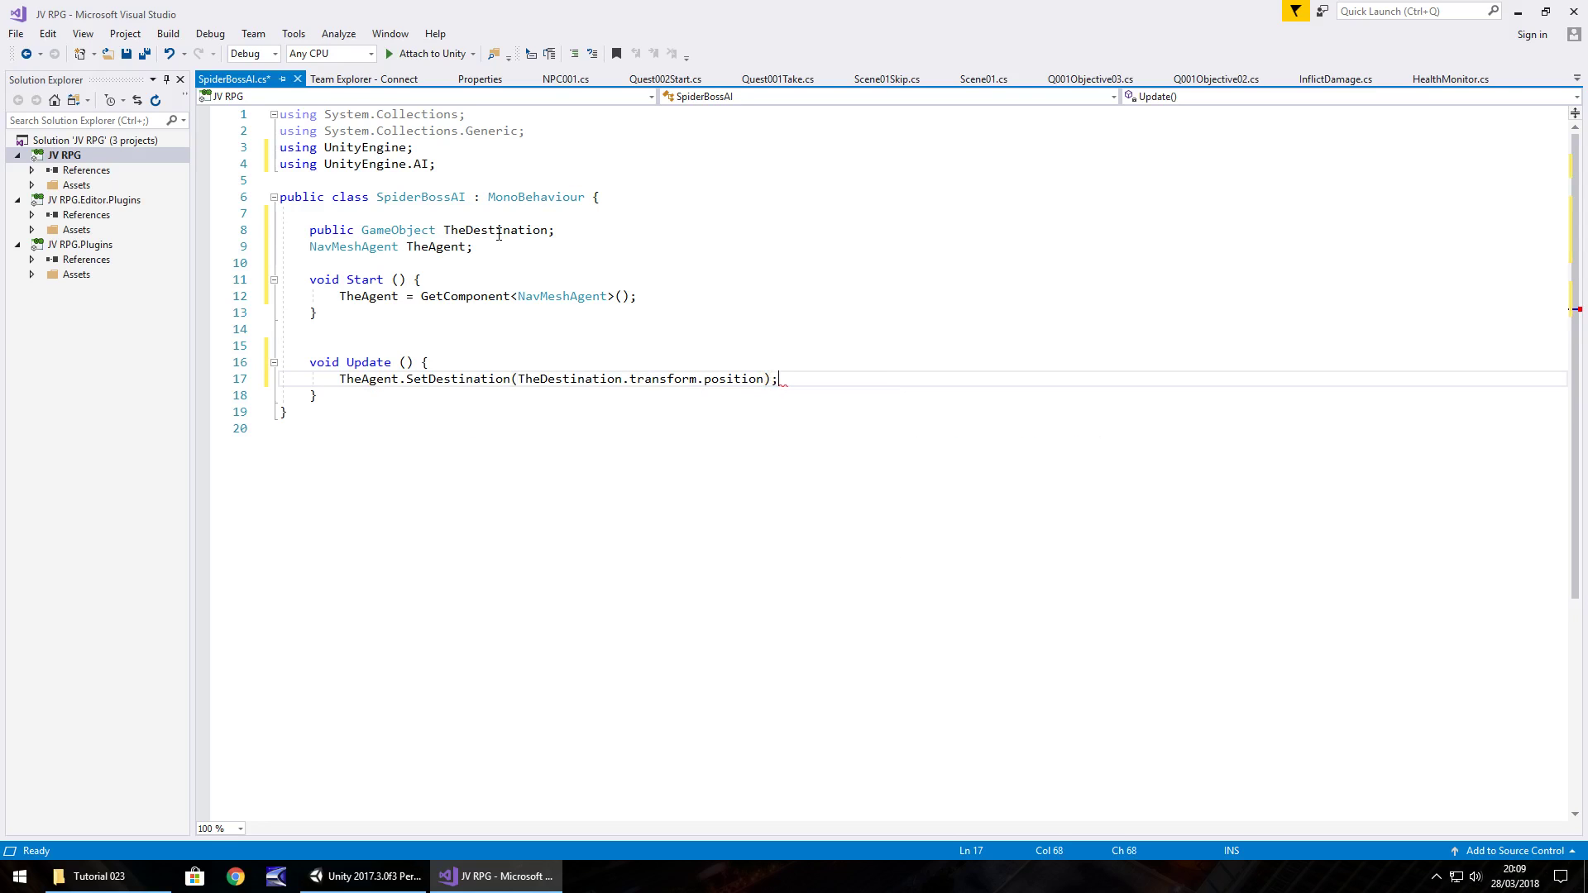
Save the script and attach SpiderBossAI to the SPIDER object in Unity.
key("ctrl+s")
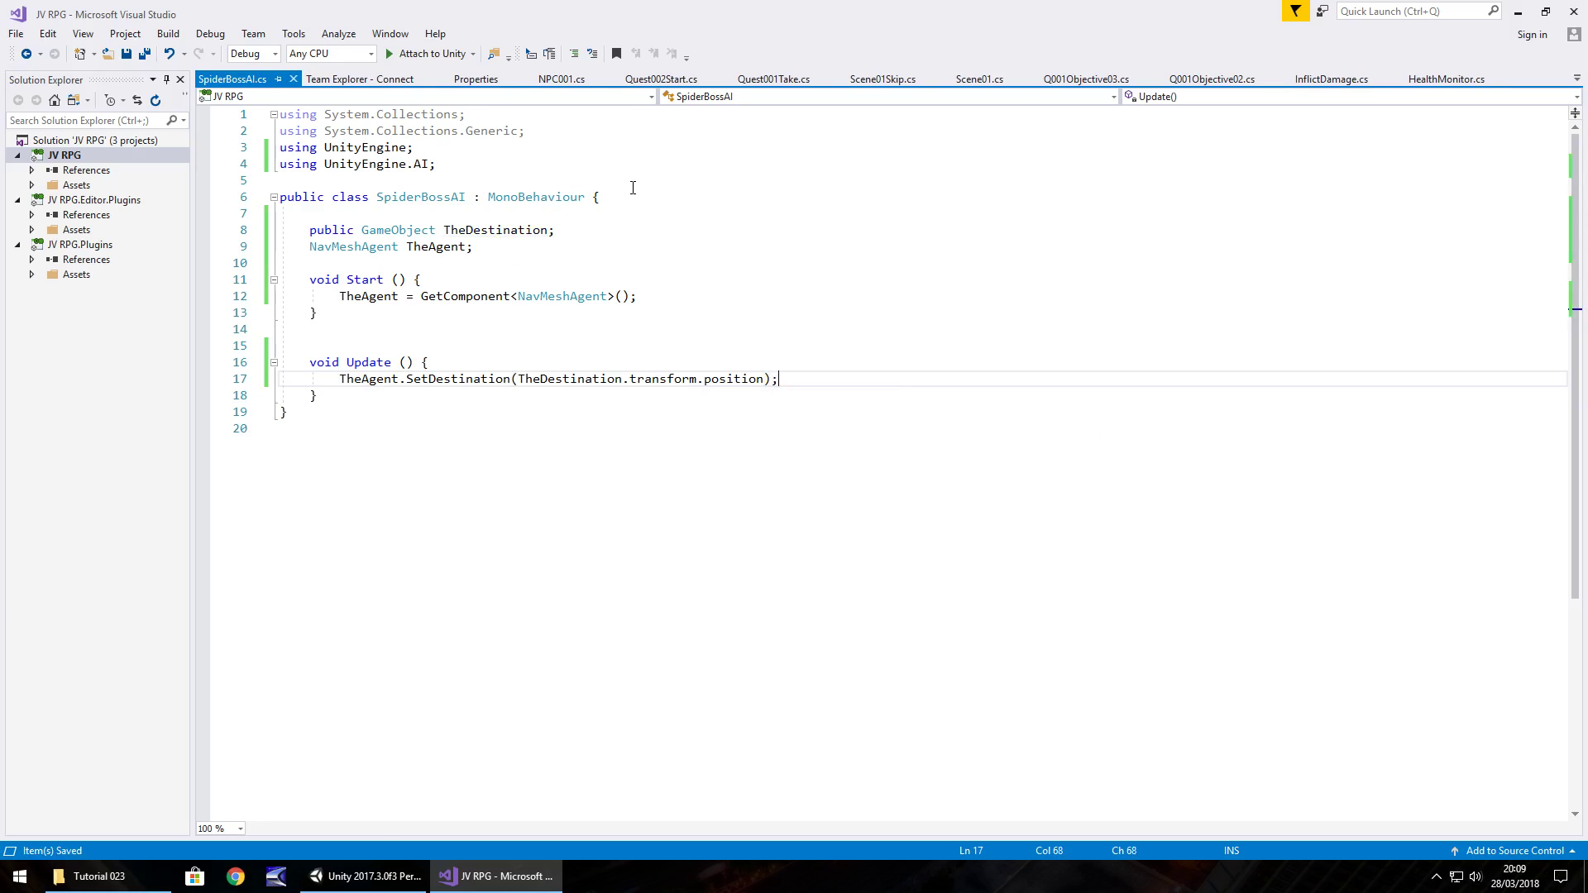
left_click(368, 876)
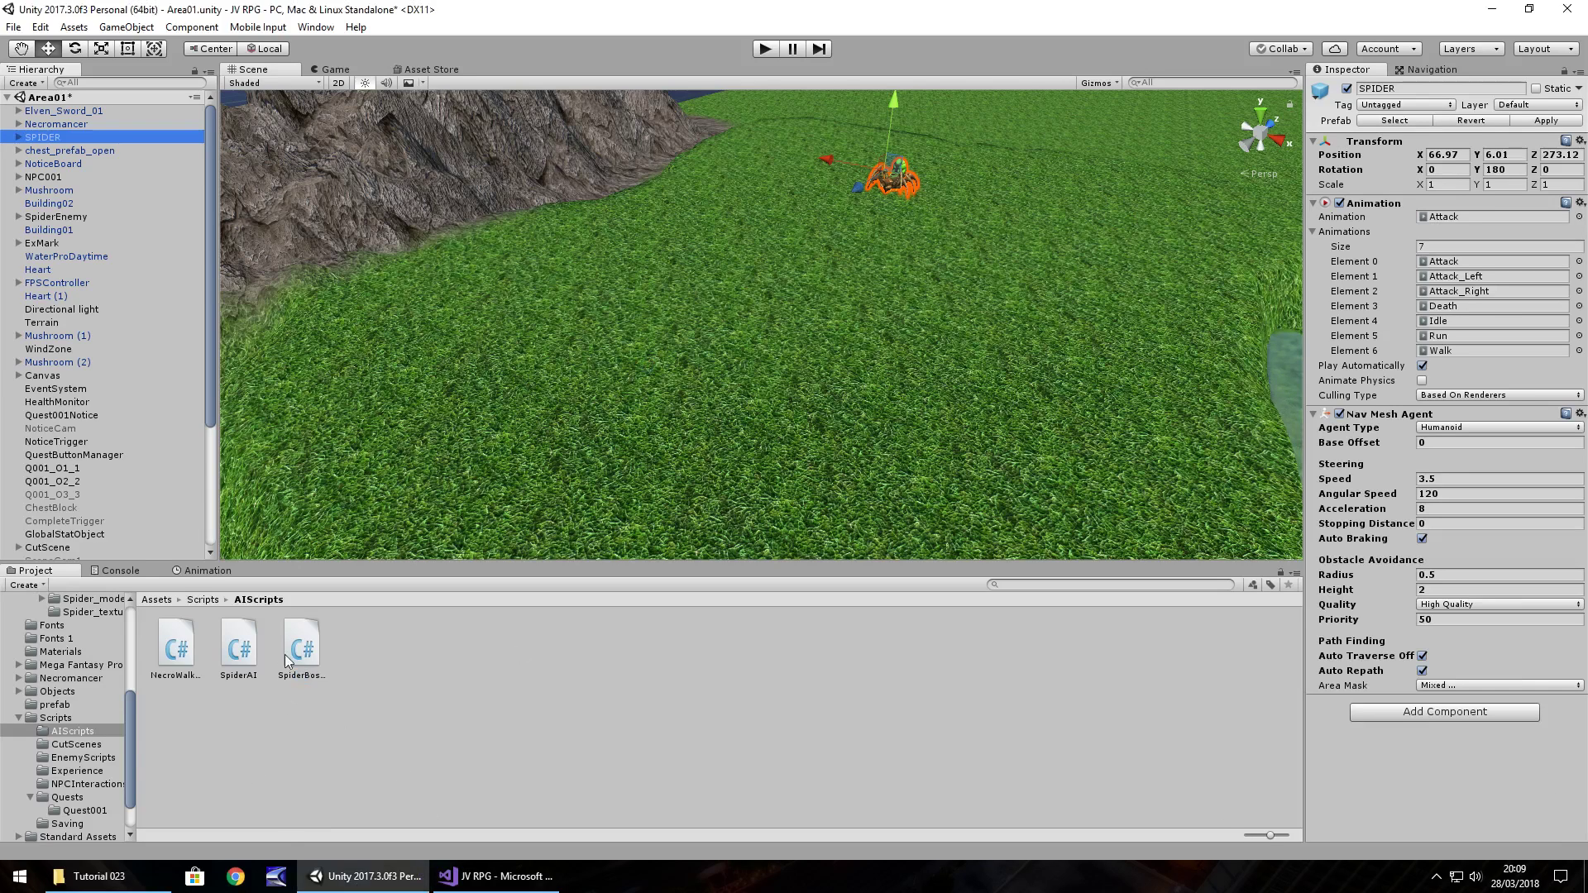
left_click_drag(301, 658, 54, 142)
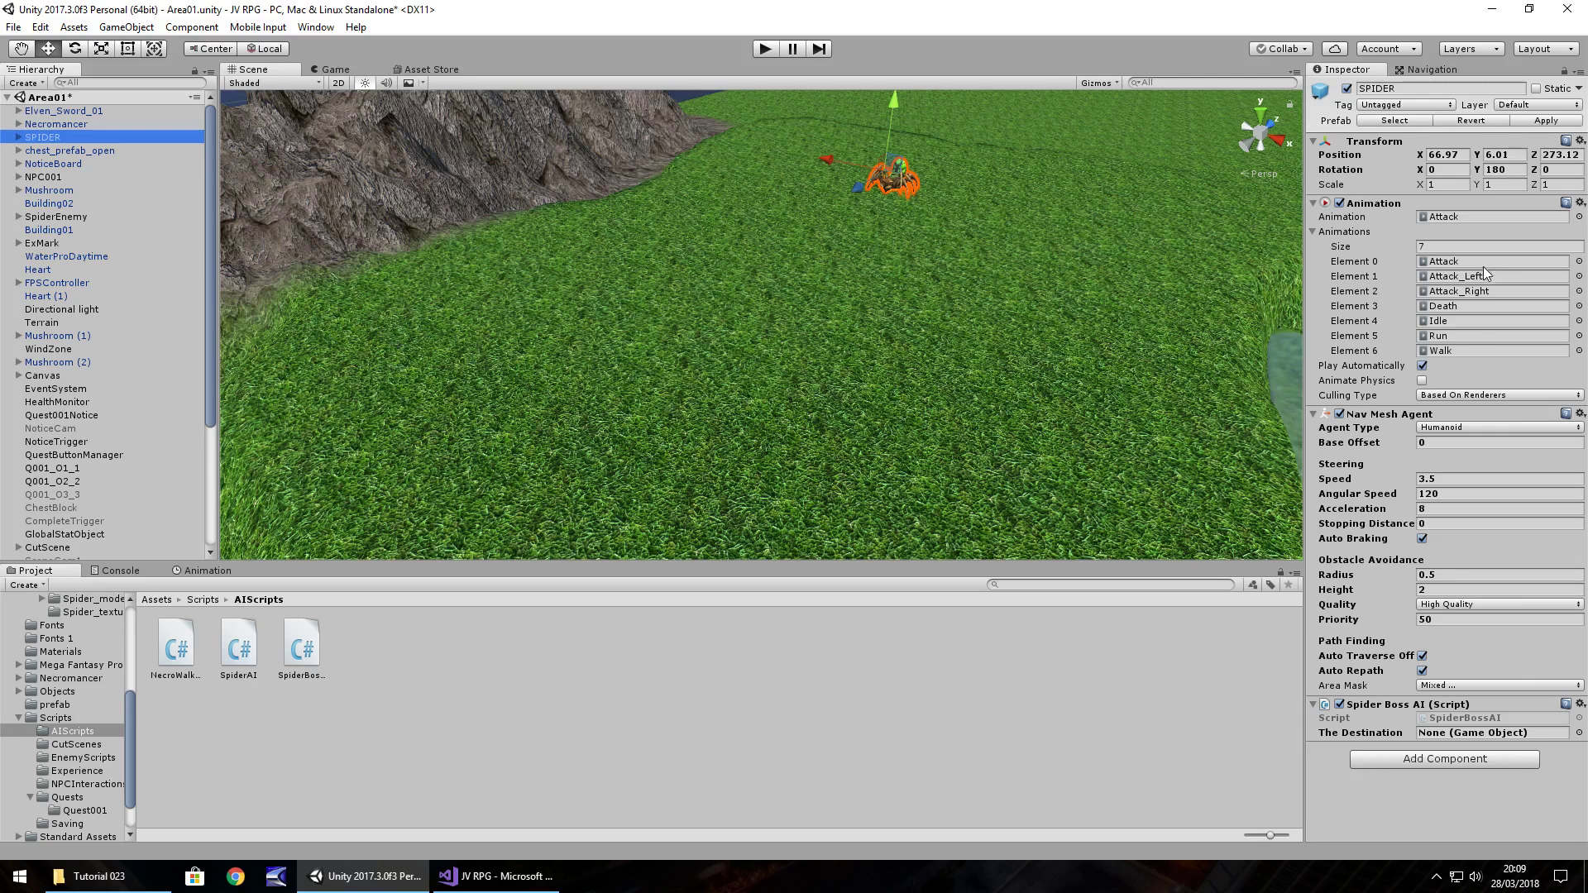
Try the Character Pack's Walk clip as the SPIDER's default animation and locate the Element 6 clip in the project.
left_click(1459, 350)
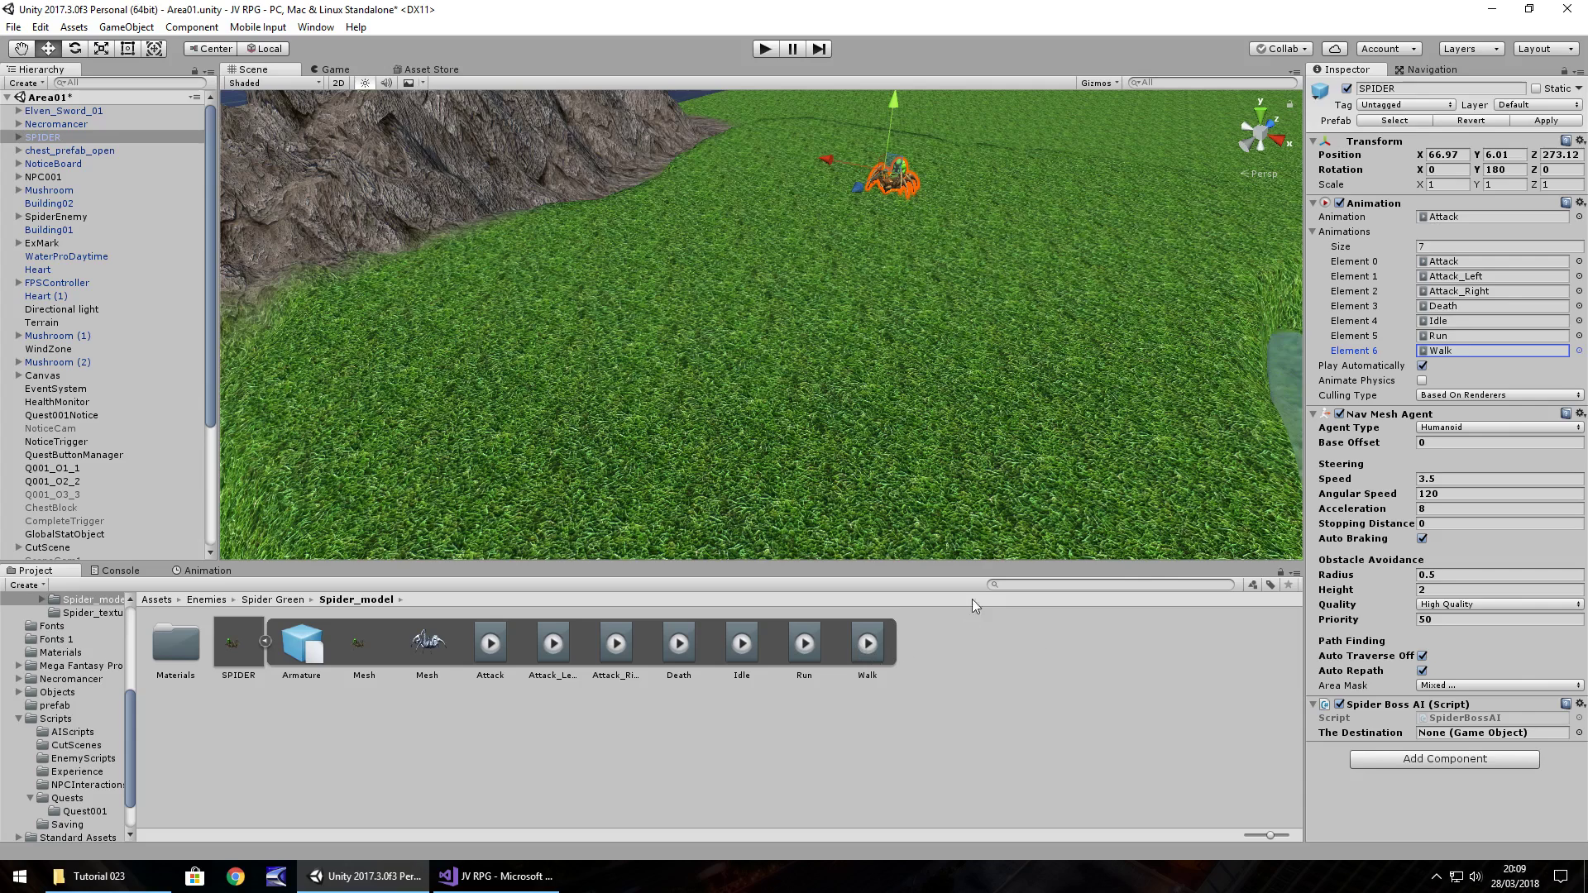
left_click(1578, 219)
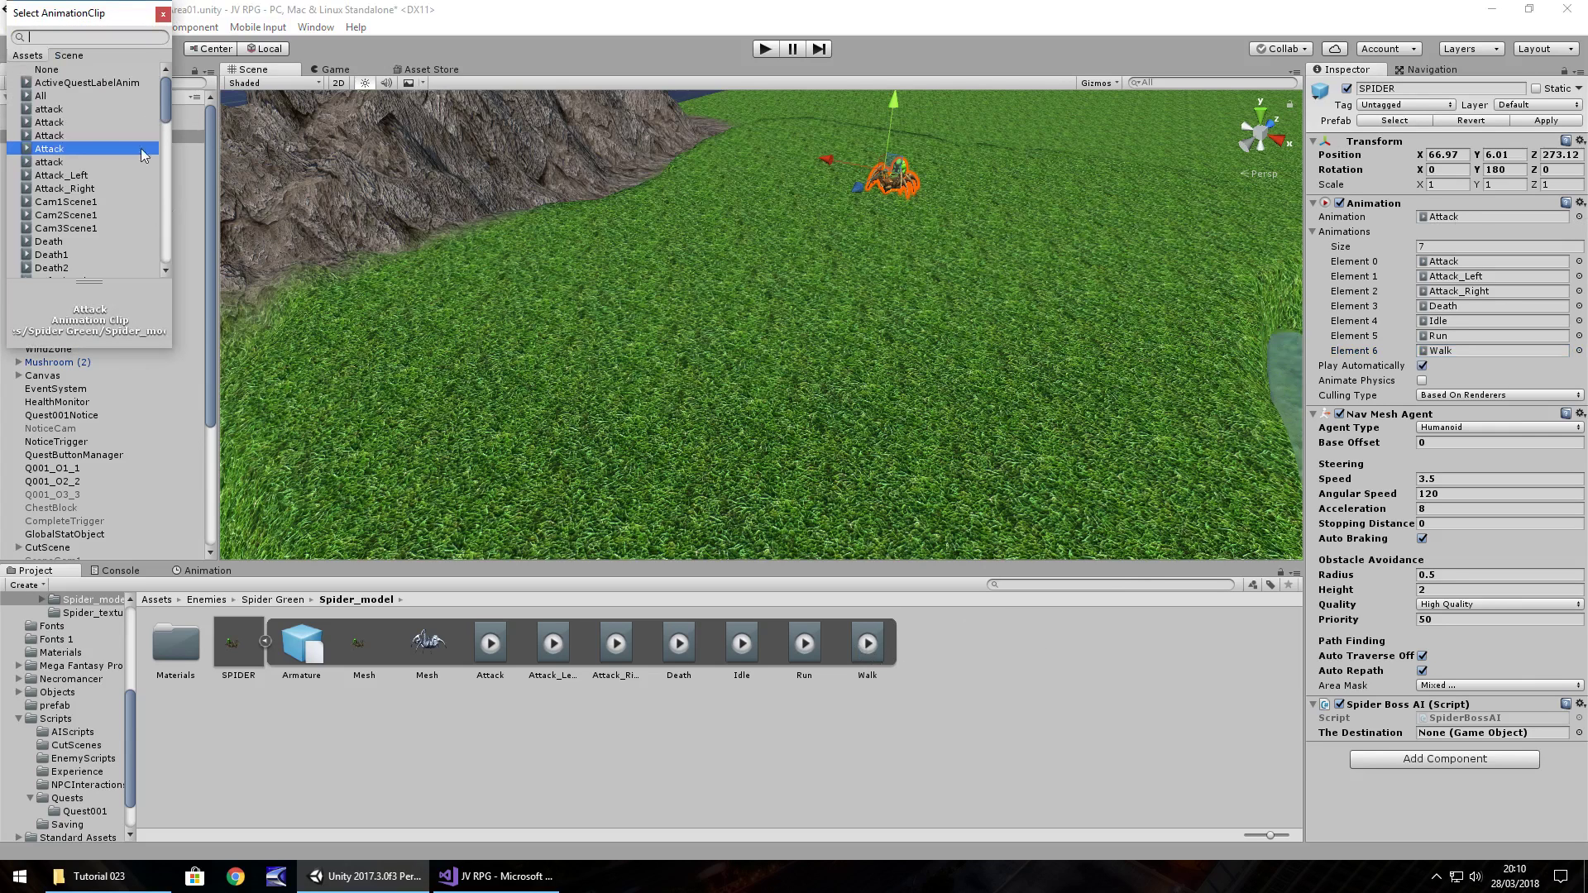
left_click_drag(166, 97, 155, 250)
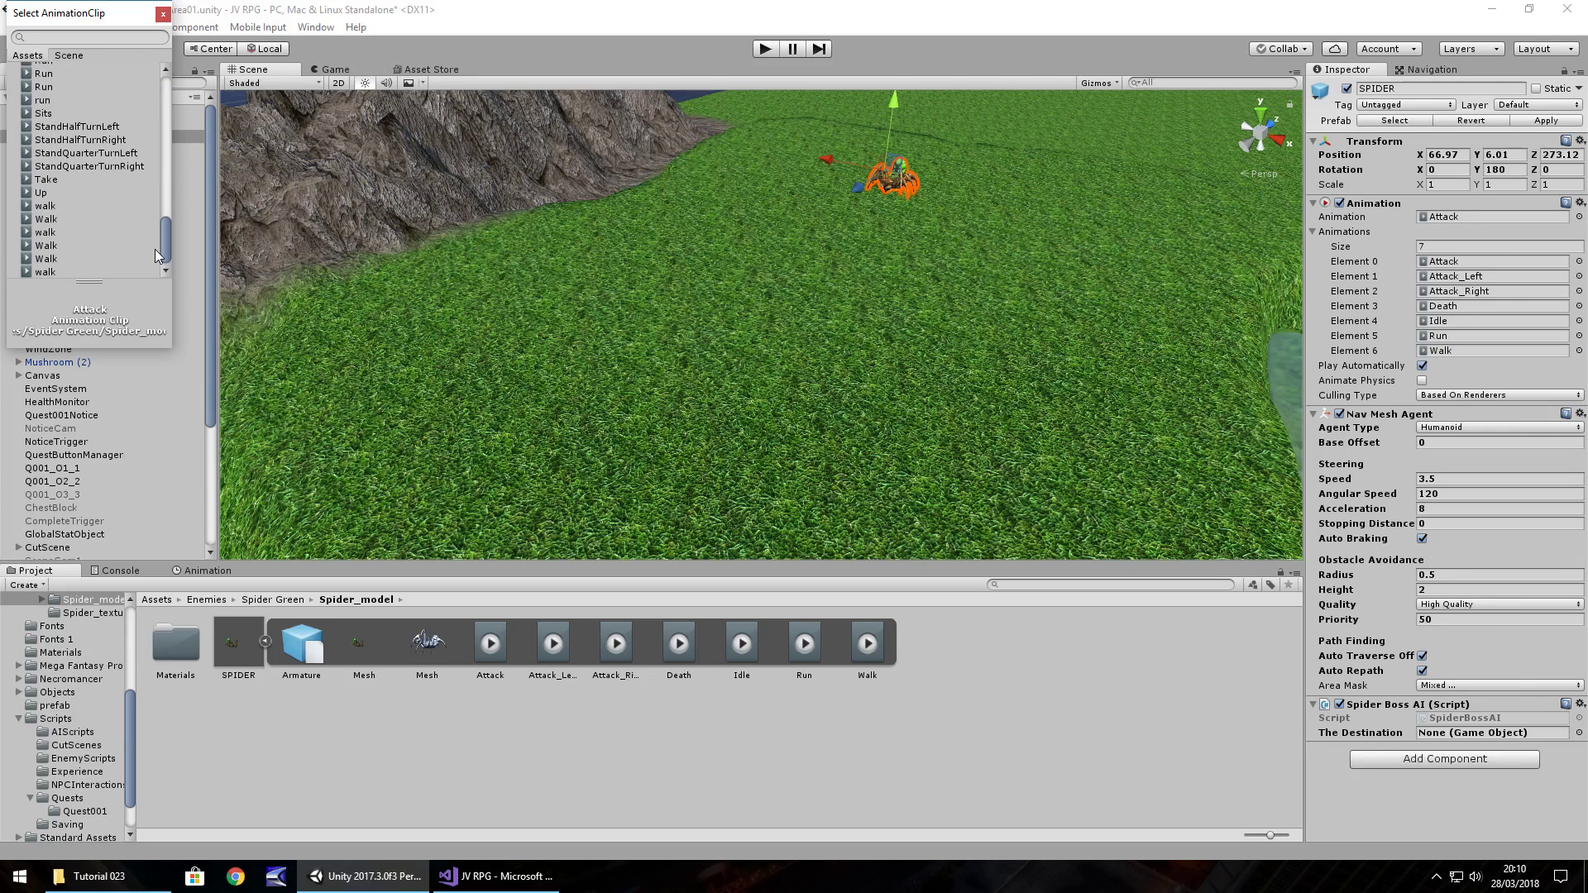
left_click(59, 216)
left_click(163, 15)
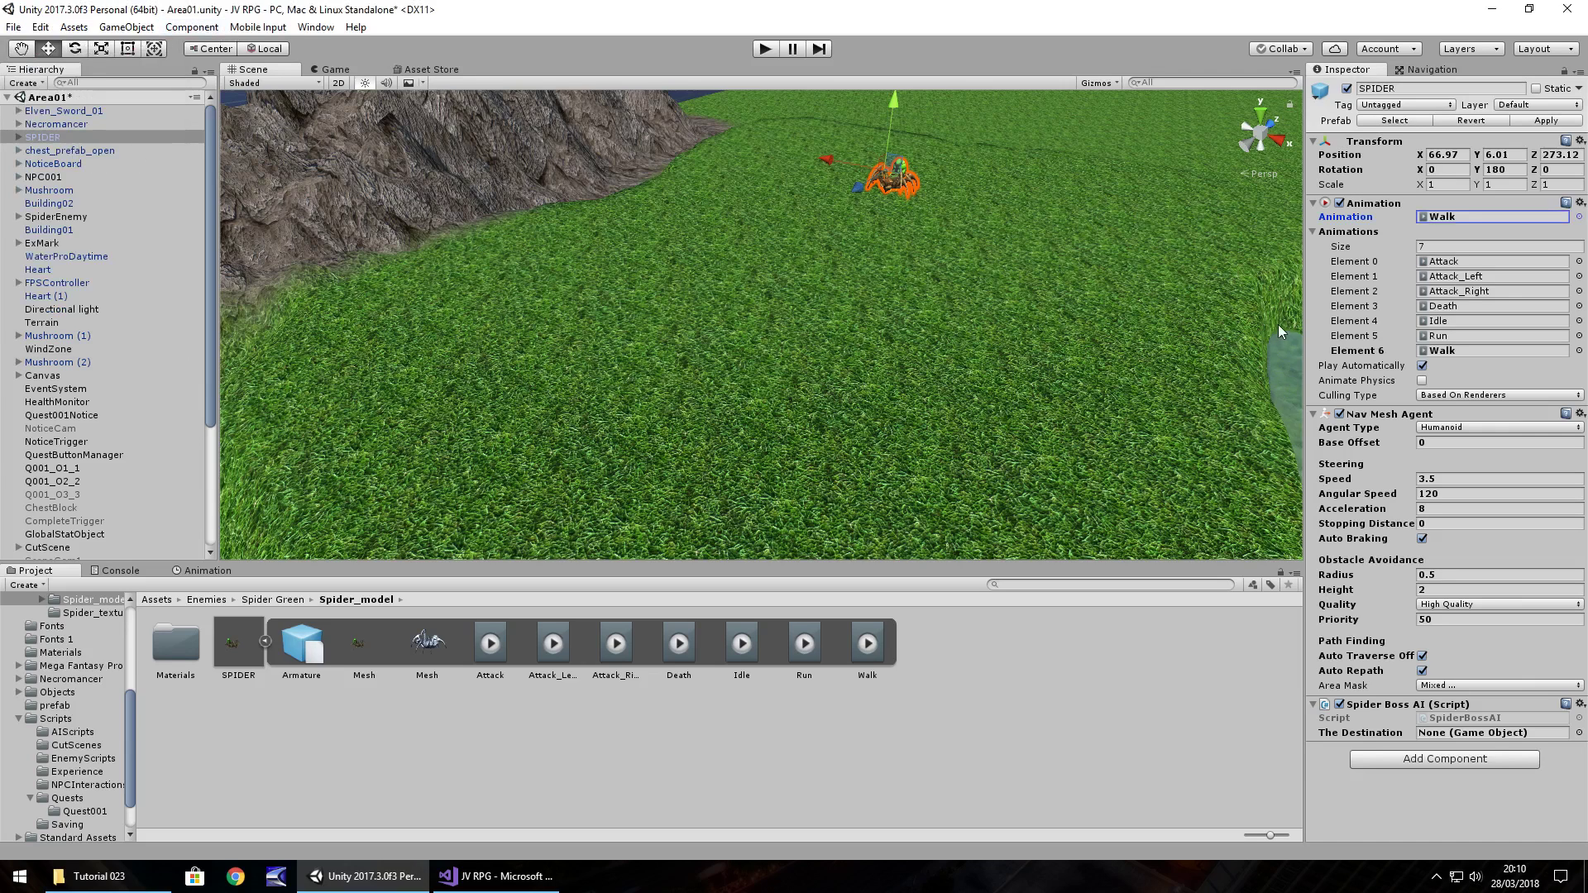
left_click(1456, 351)
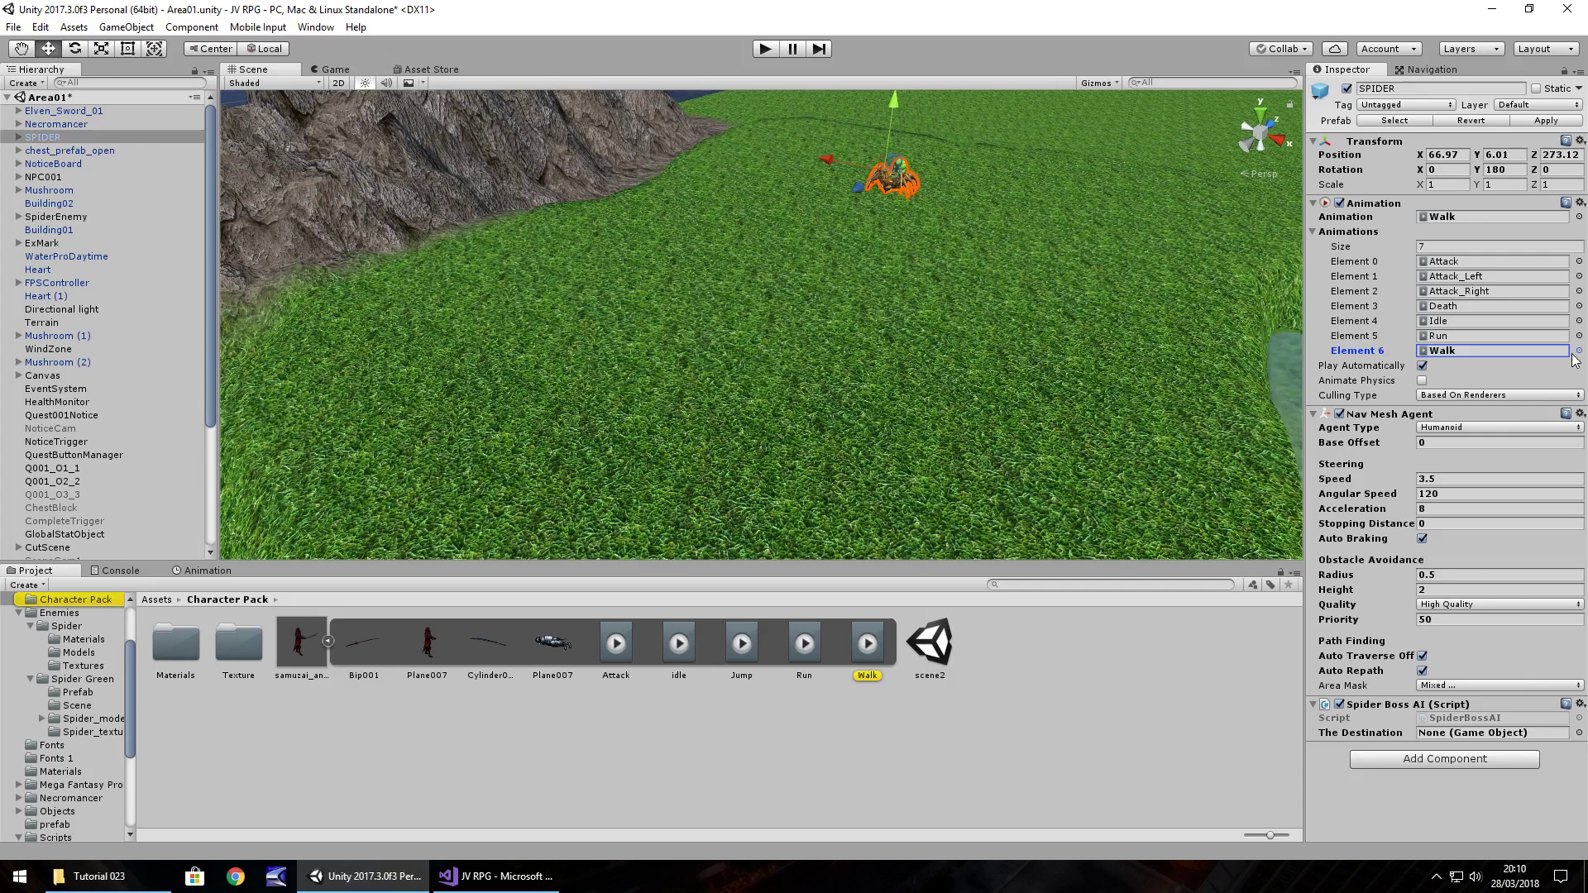
Set the SPIDER's default animation to the Walk clip from Spider Green and check its source in the project.
left_click(1579, 217)
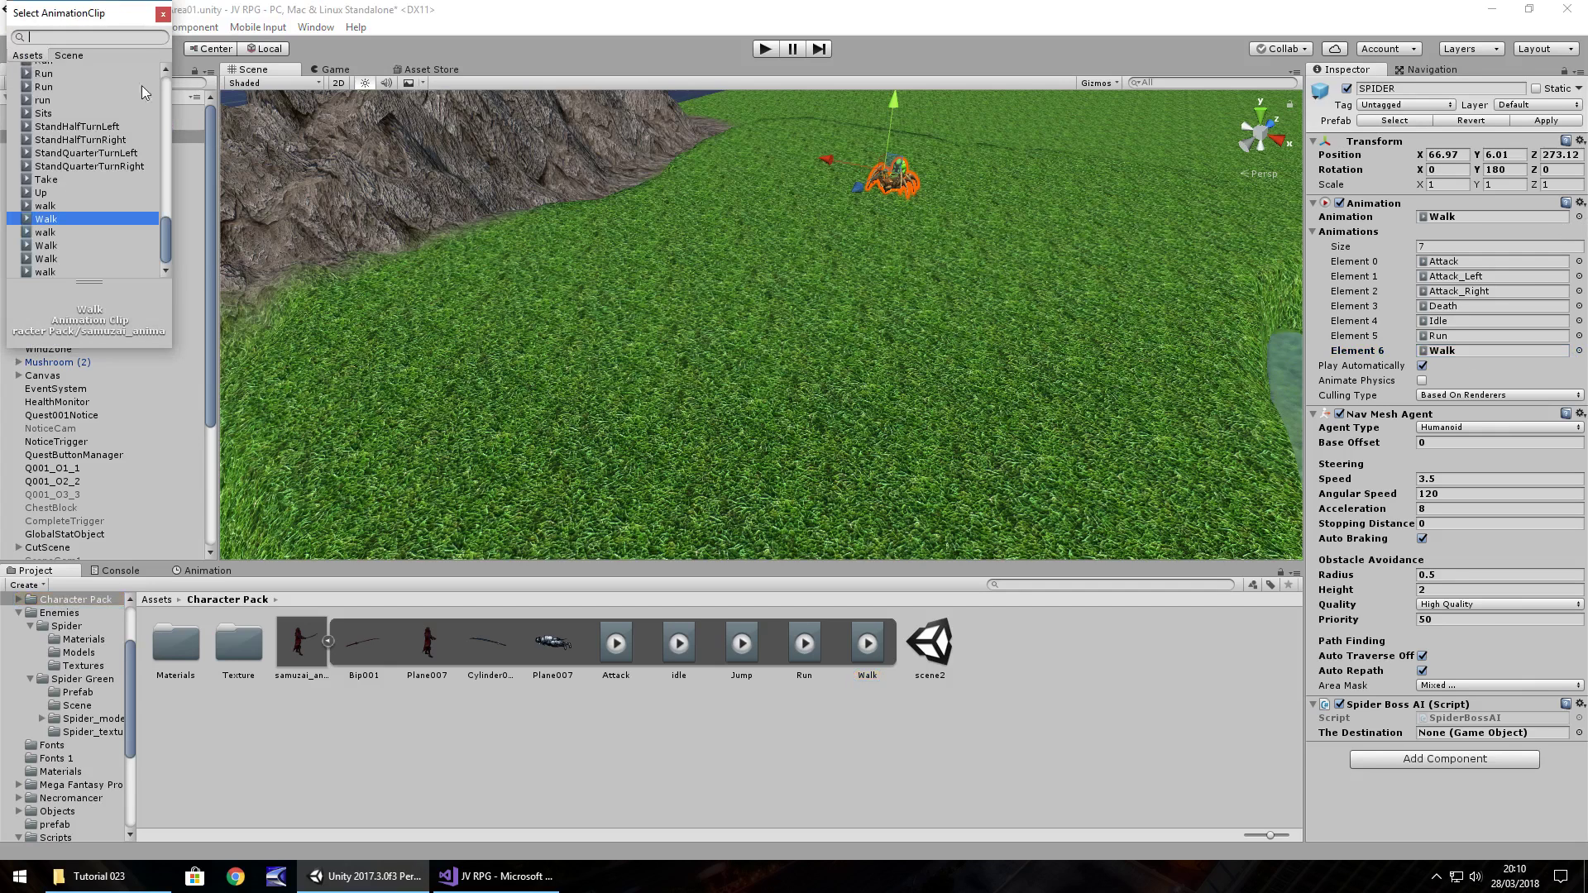
left_click(46, 246)
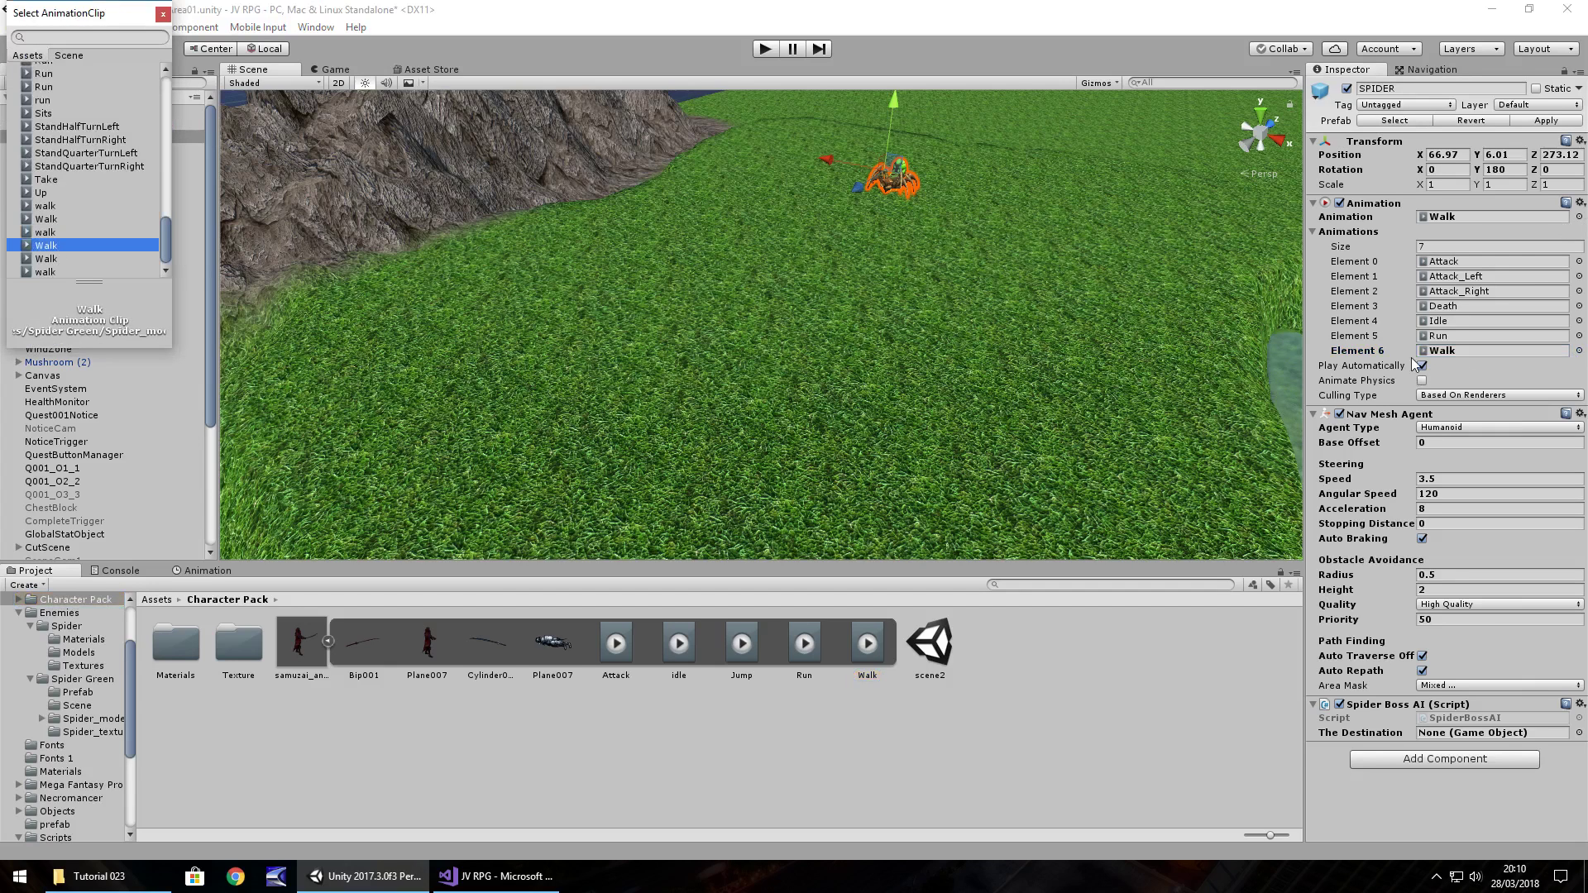
left_click(1451, 216)
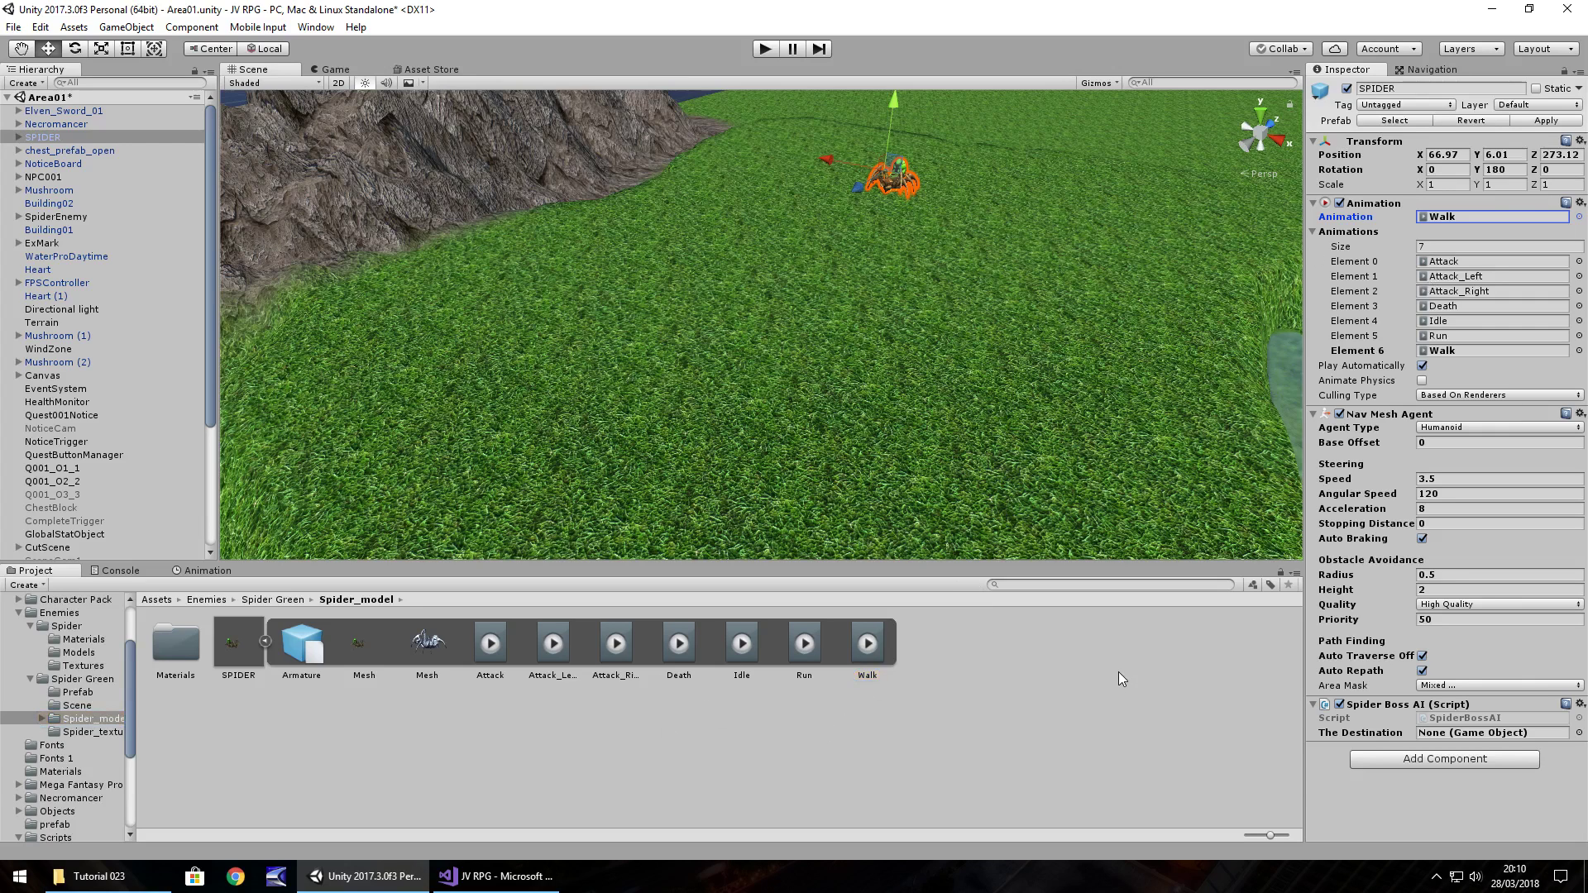
left_click(1056, 729)
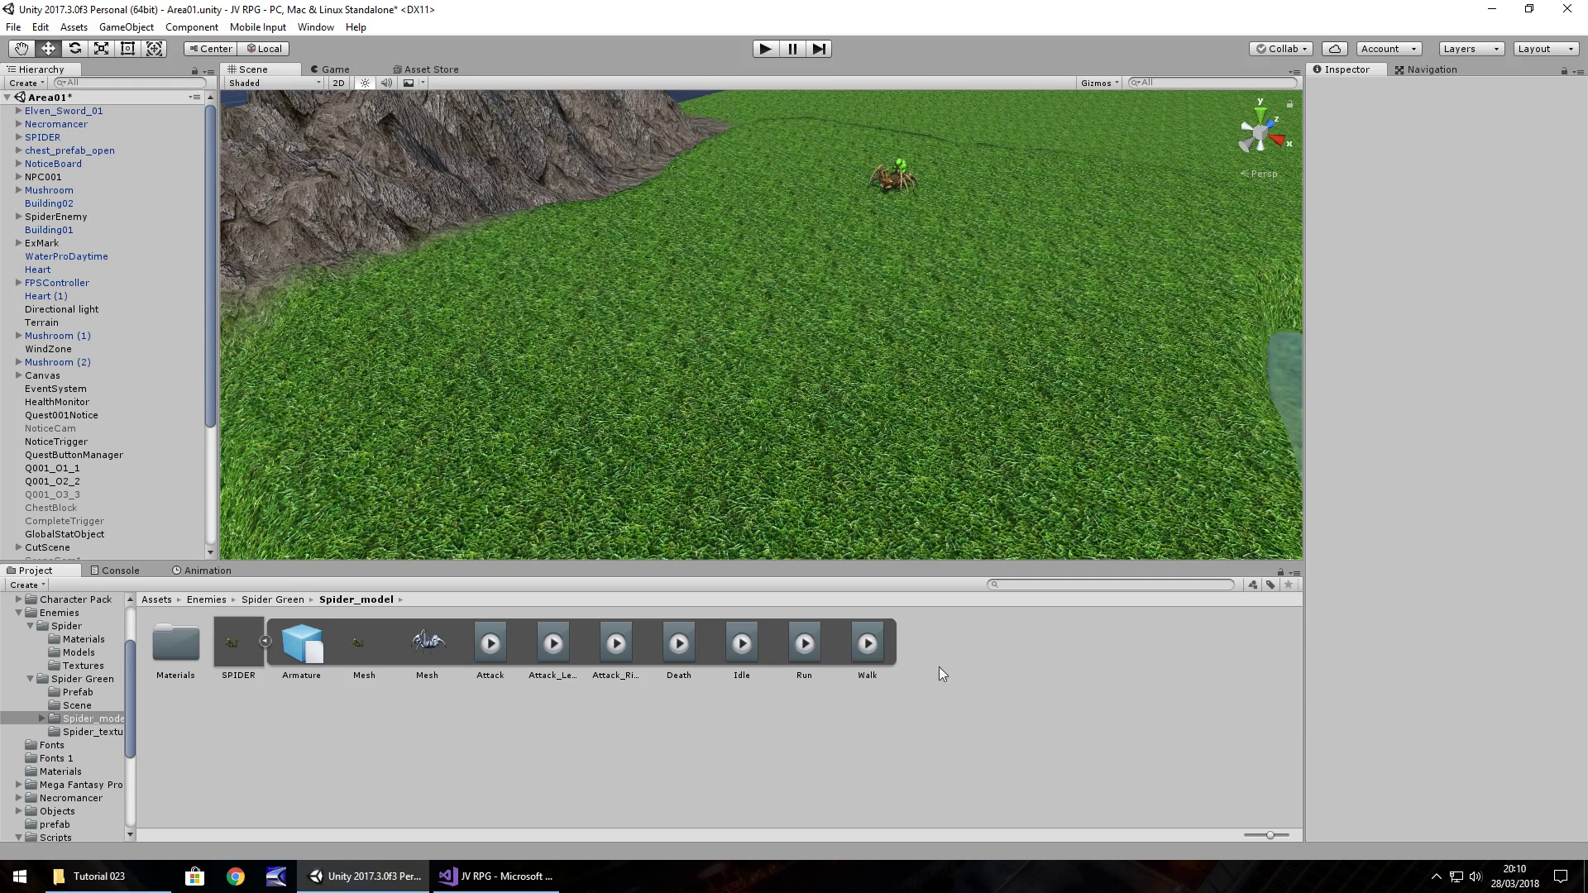
Add a new 3D cube to the scene on the grass near the spider.
left_click(891, 189)
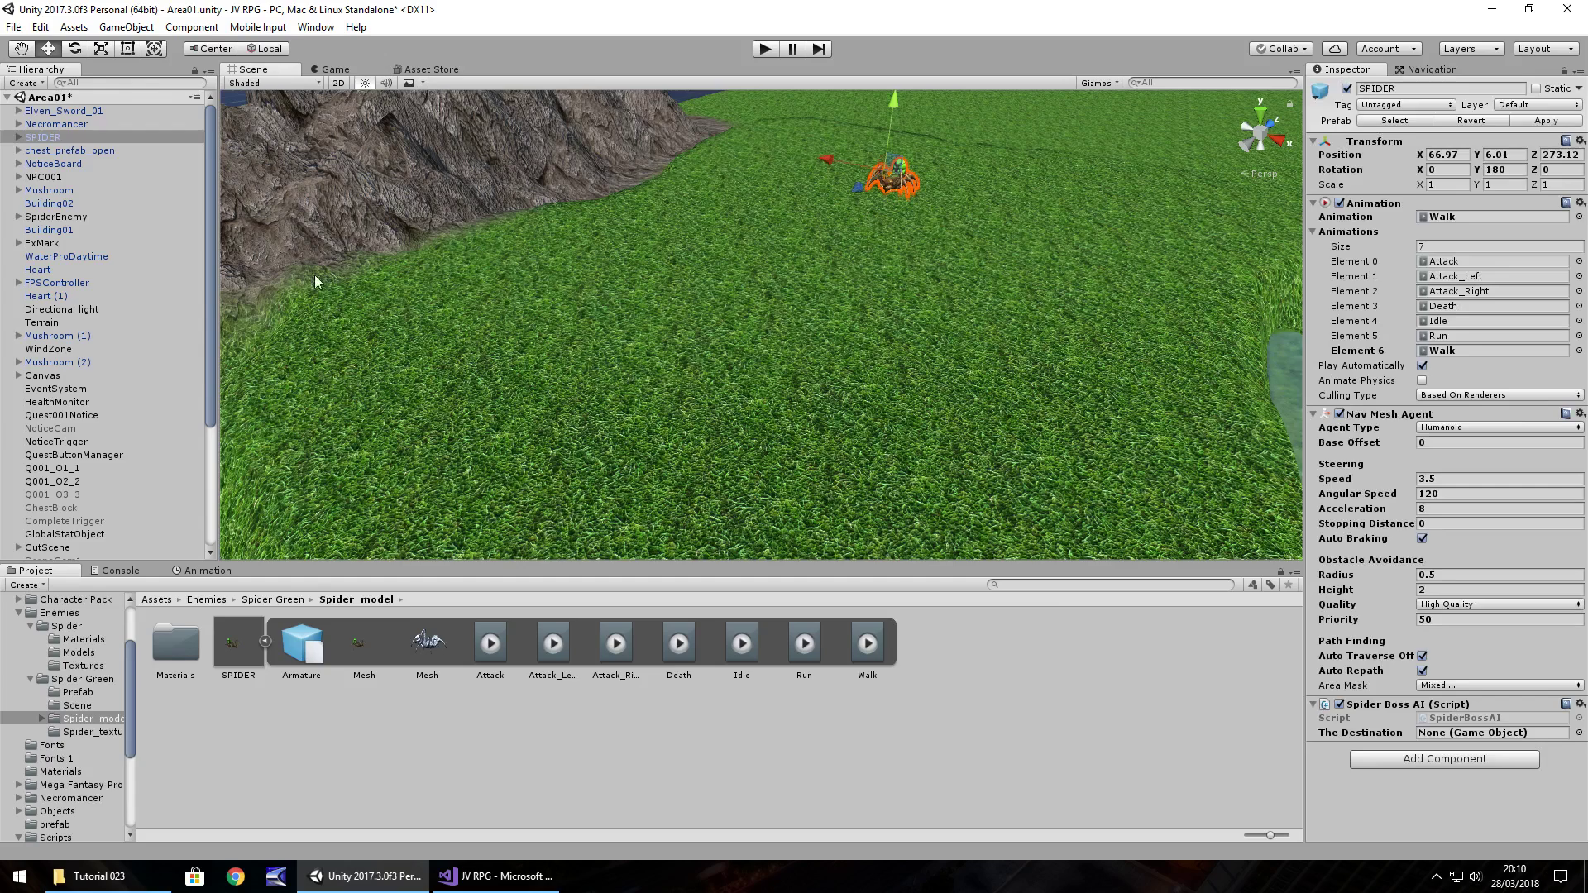
left_click(115, 32)
mouse_move(148, 86)
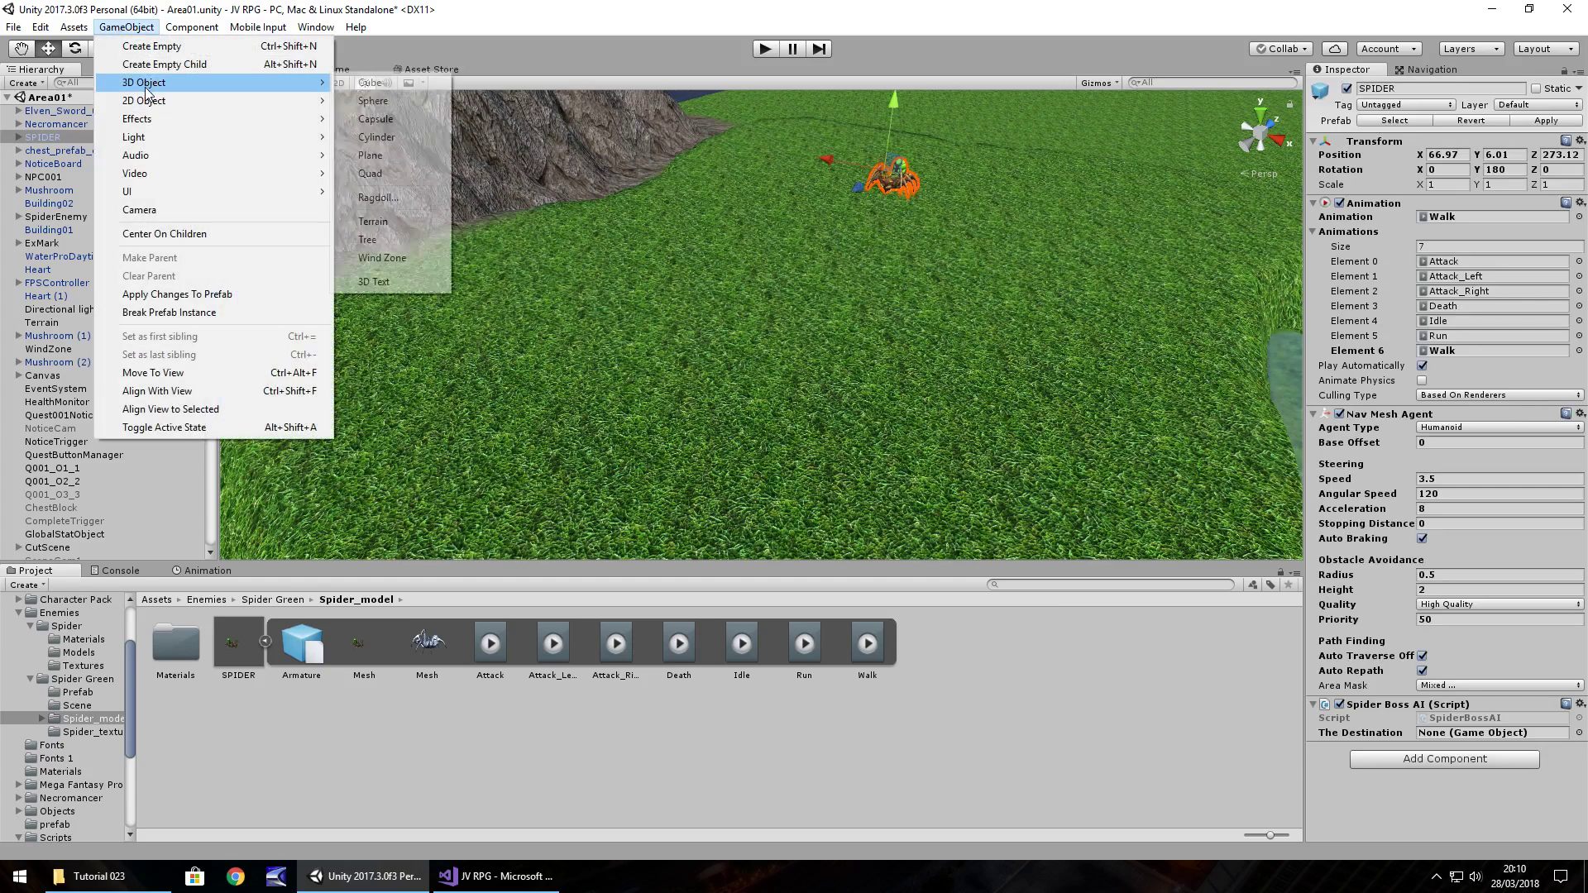
left_click(427, 86)
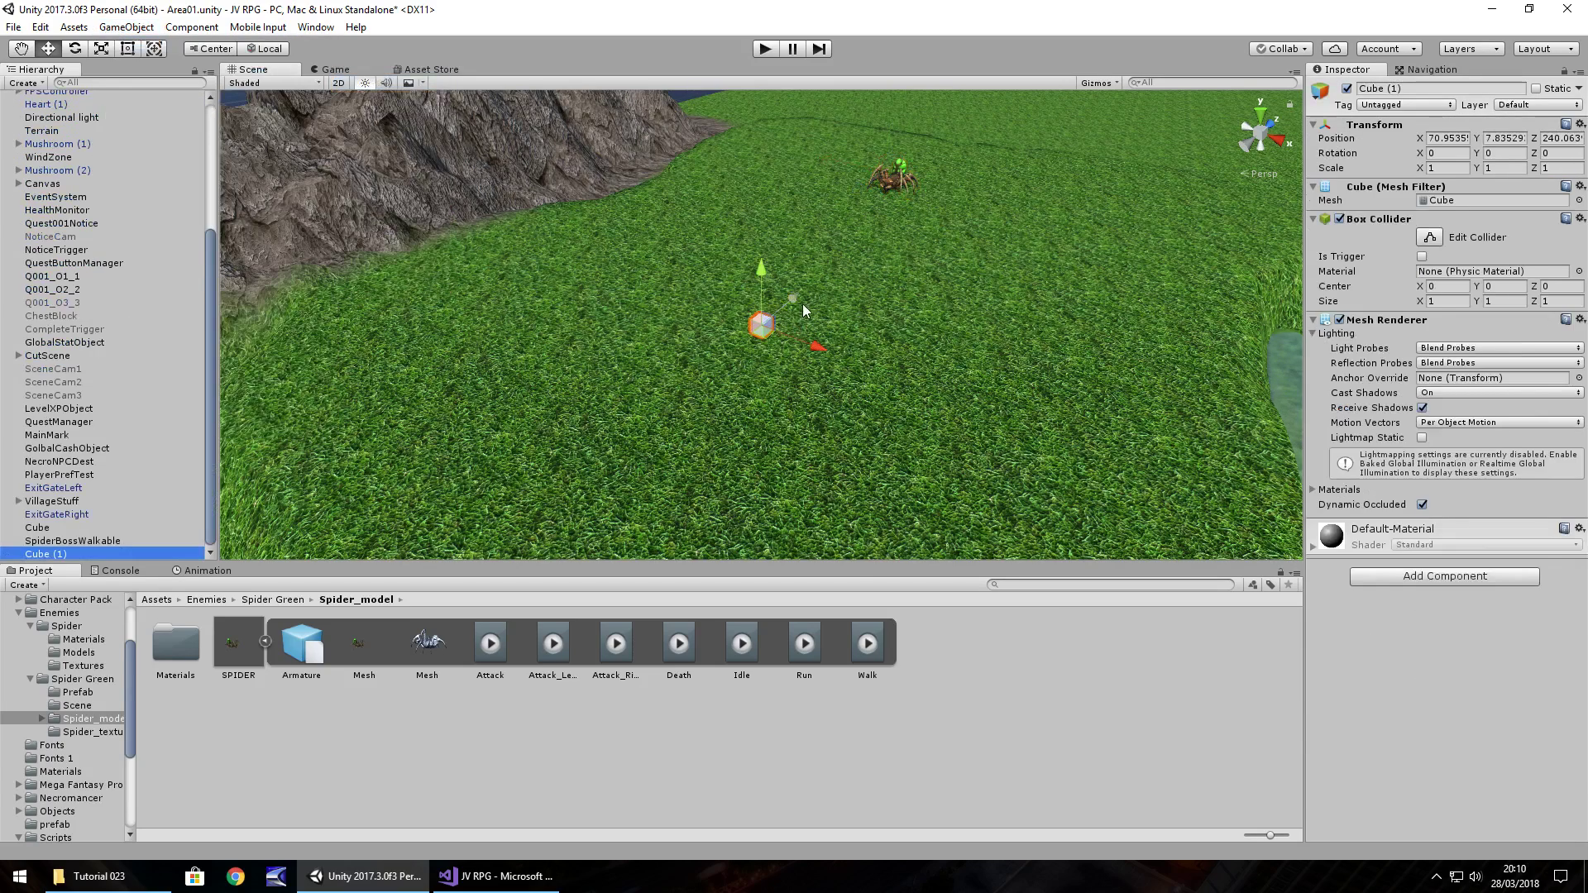
Move the new cube across the grass to about Y 6.89, Z 220.22 and rename it SpiderBossDestination.
right_click_drag(802, 304, 869, 209)
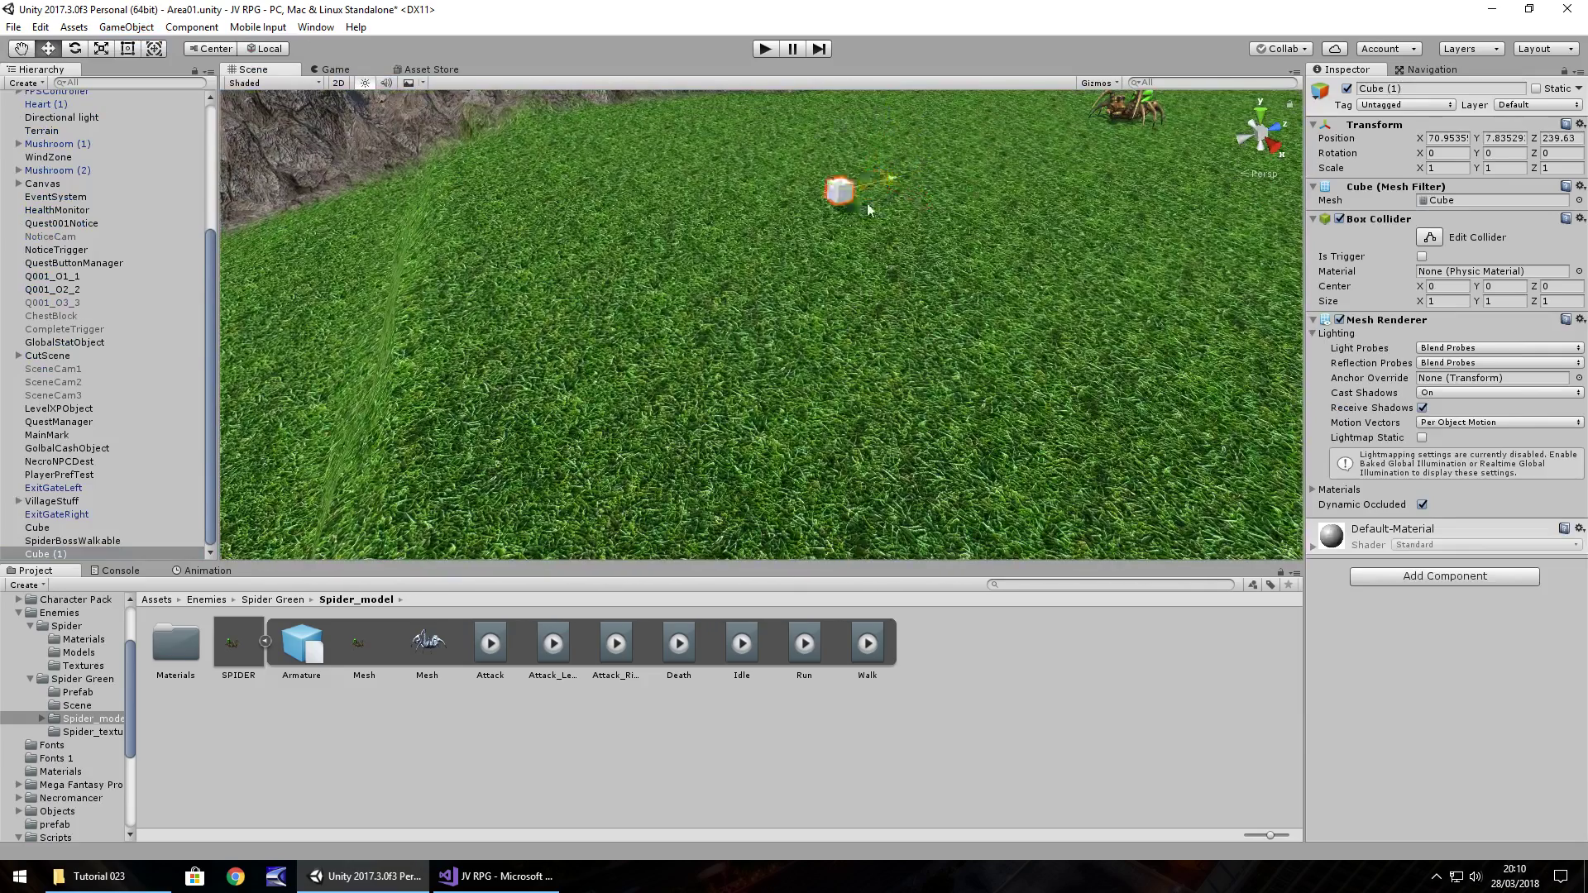
left_click_drag(869, 209, 509, 213)
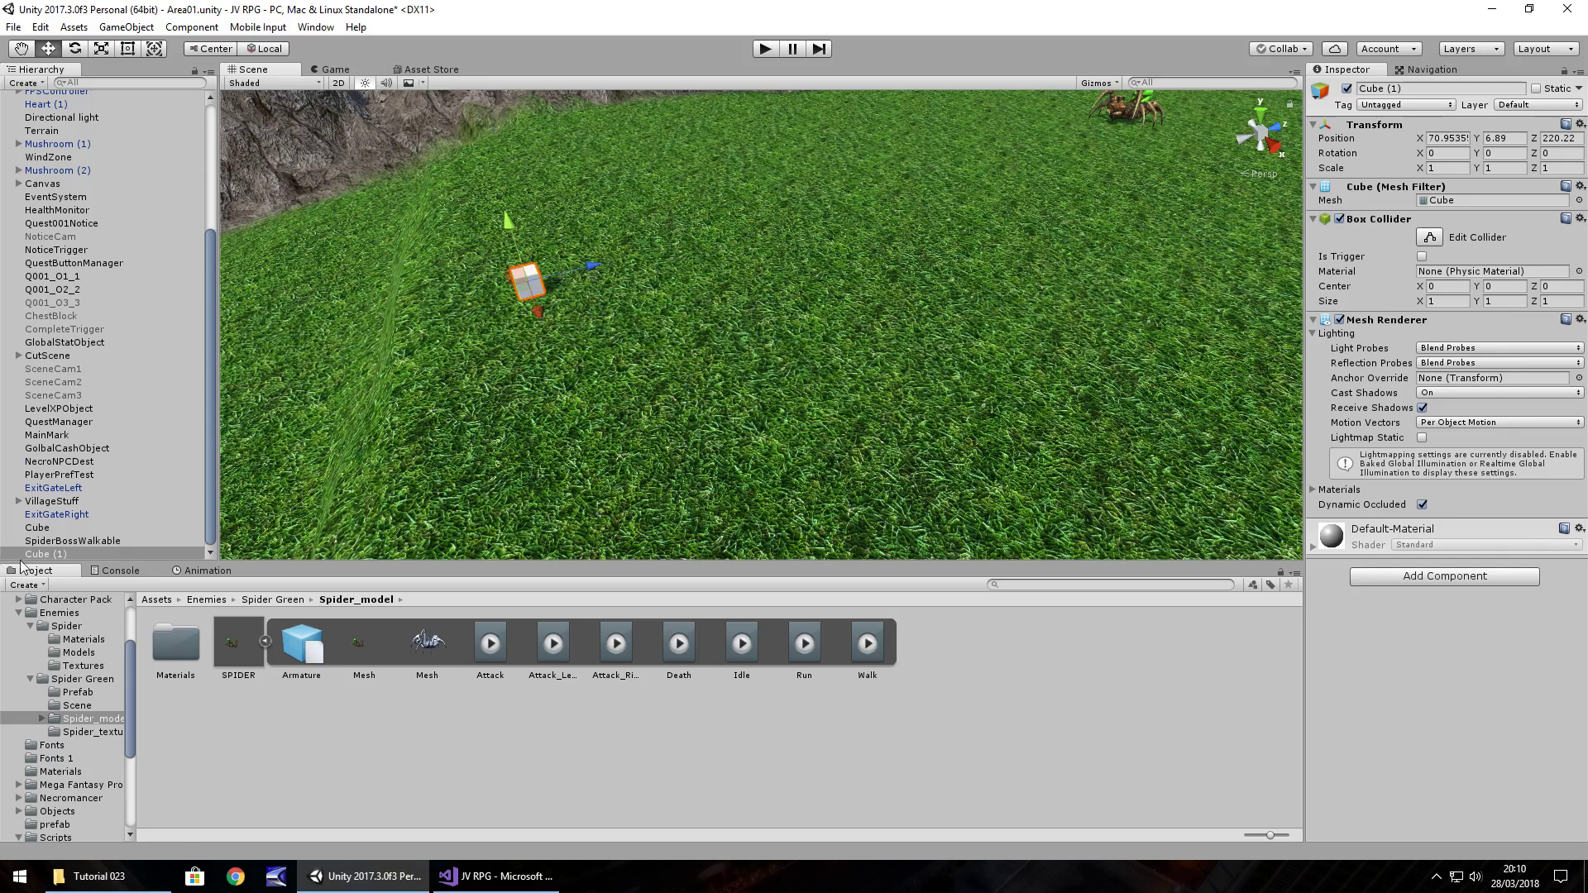
right_click(56, 556)
left_click(111, 604)
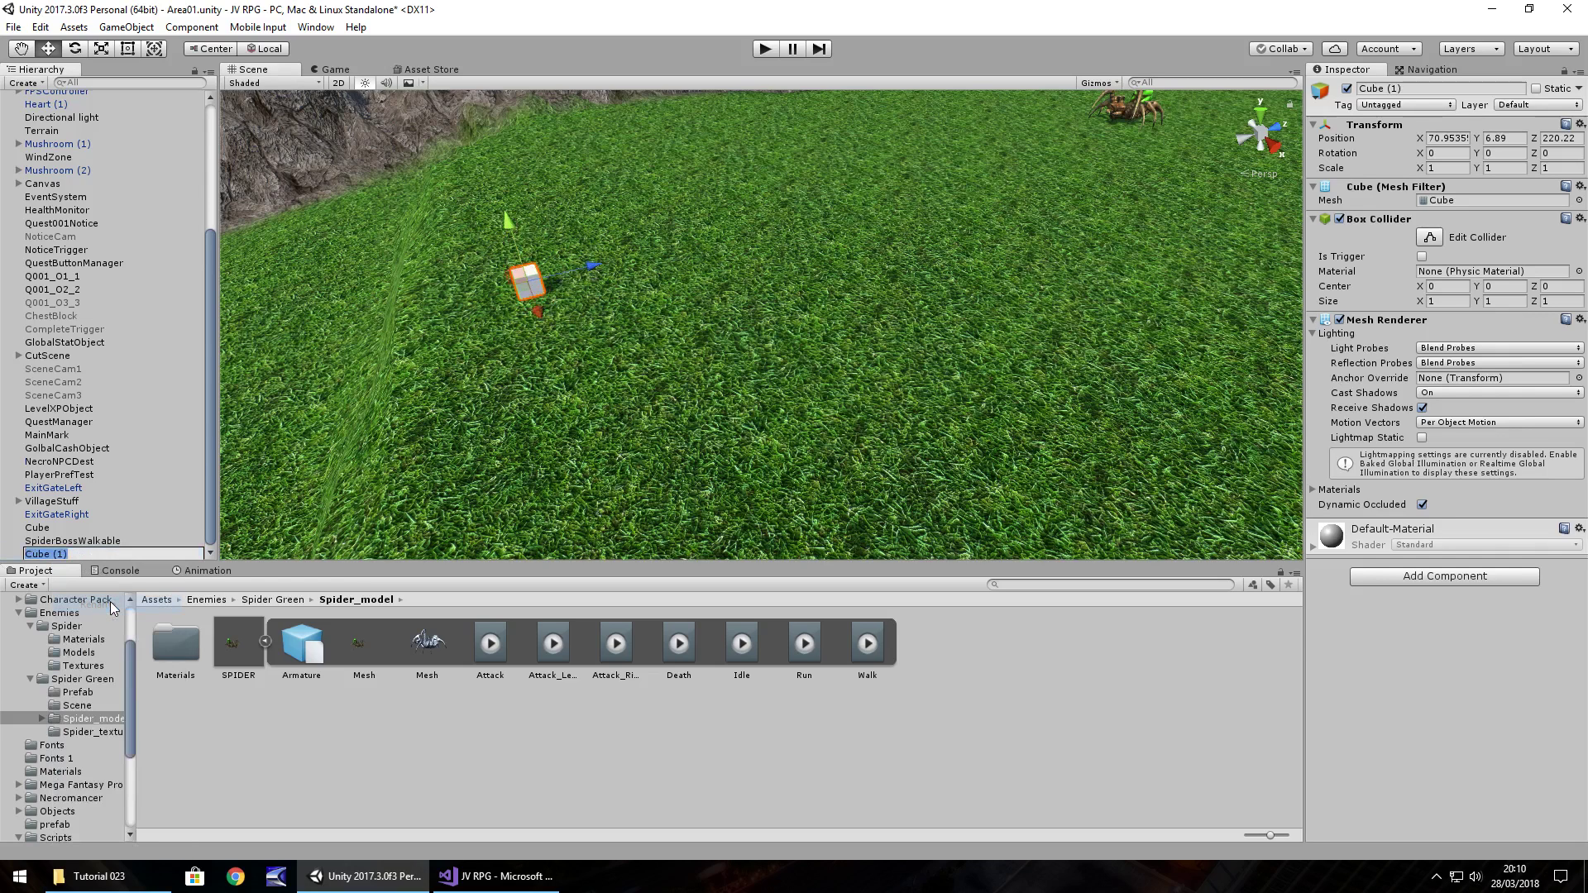
type("SpiderBossDestination")
key("Return")
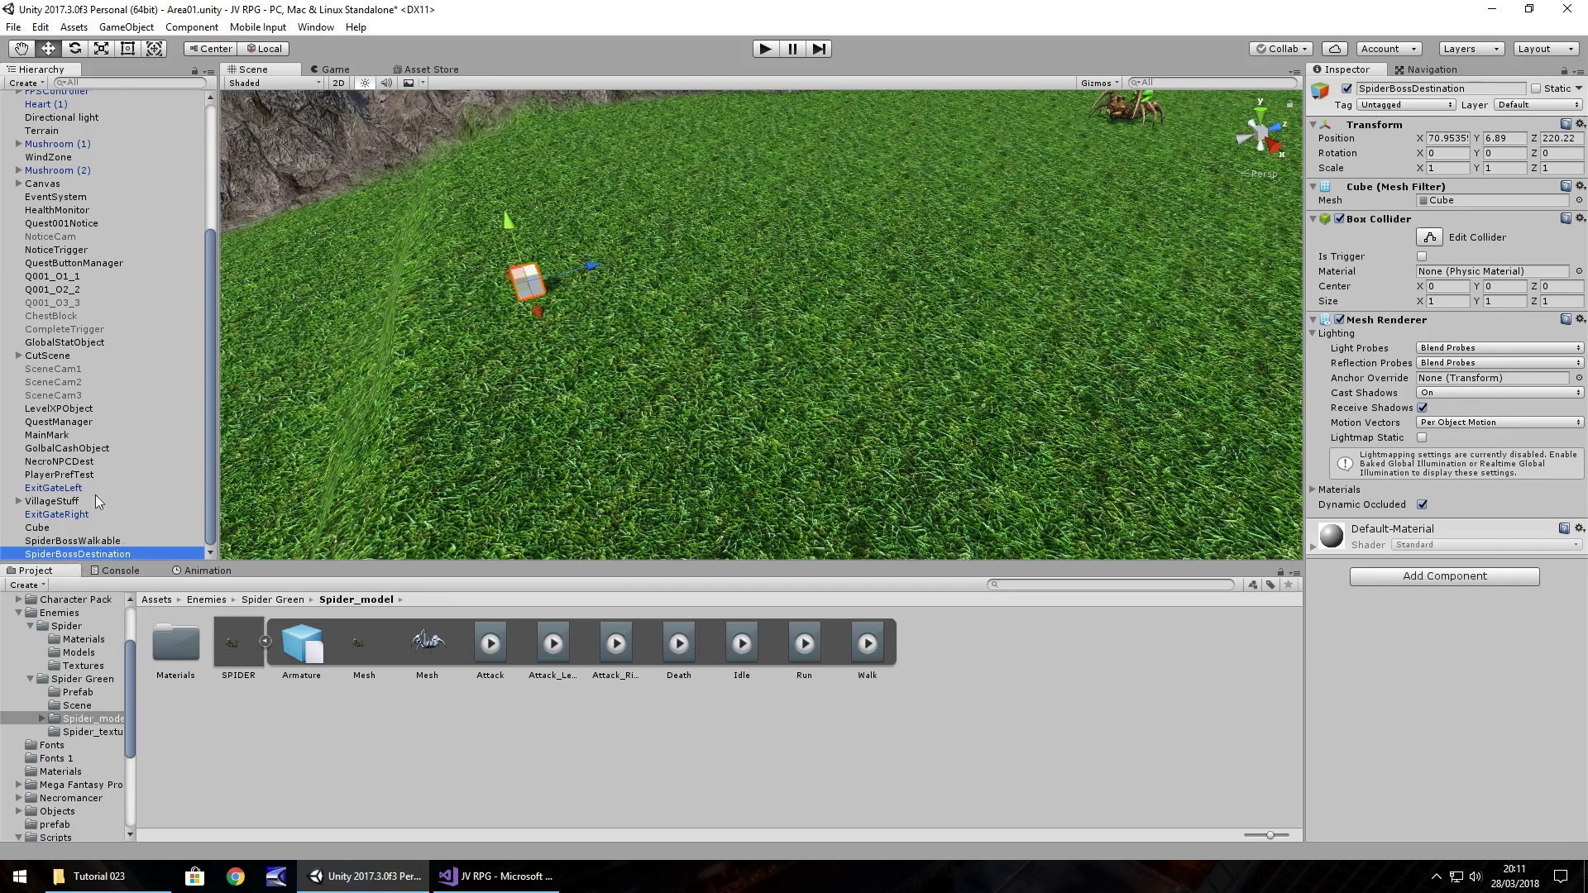
Assign SpiderBossDestination as The Destination of the SPIDER object's Spider Boss AI script.
scroll(96, 495, "up", 5)
left_click(43, 135)
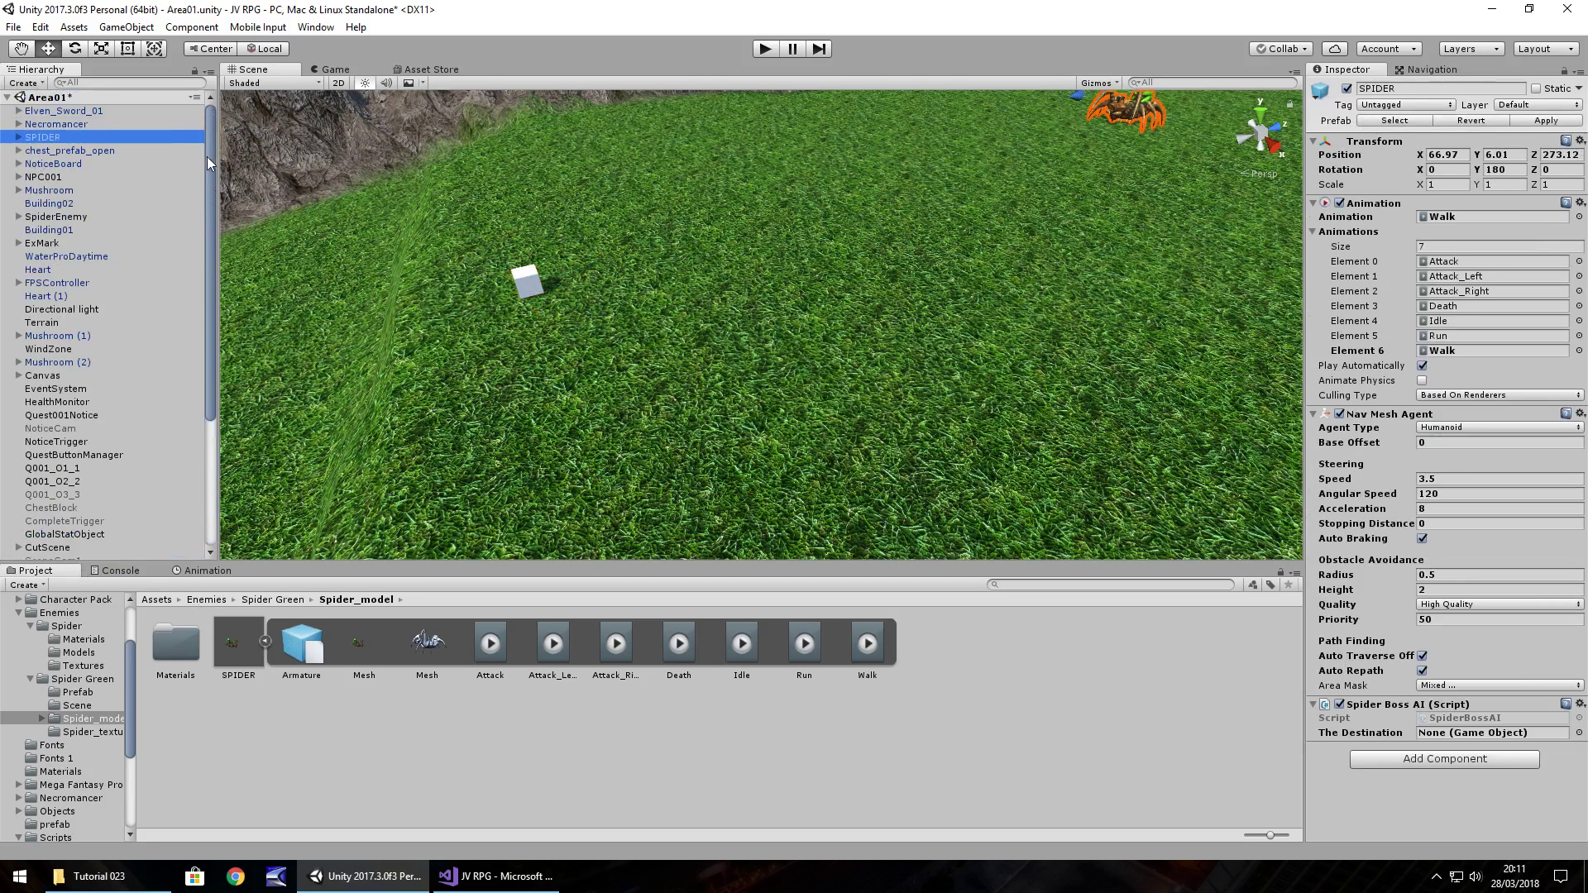
left_click_drag(207, 156, 192, 346)
left_click_drag(53, 555, 1451, 733)
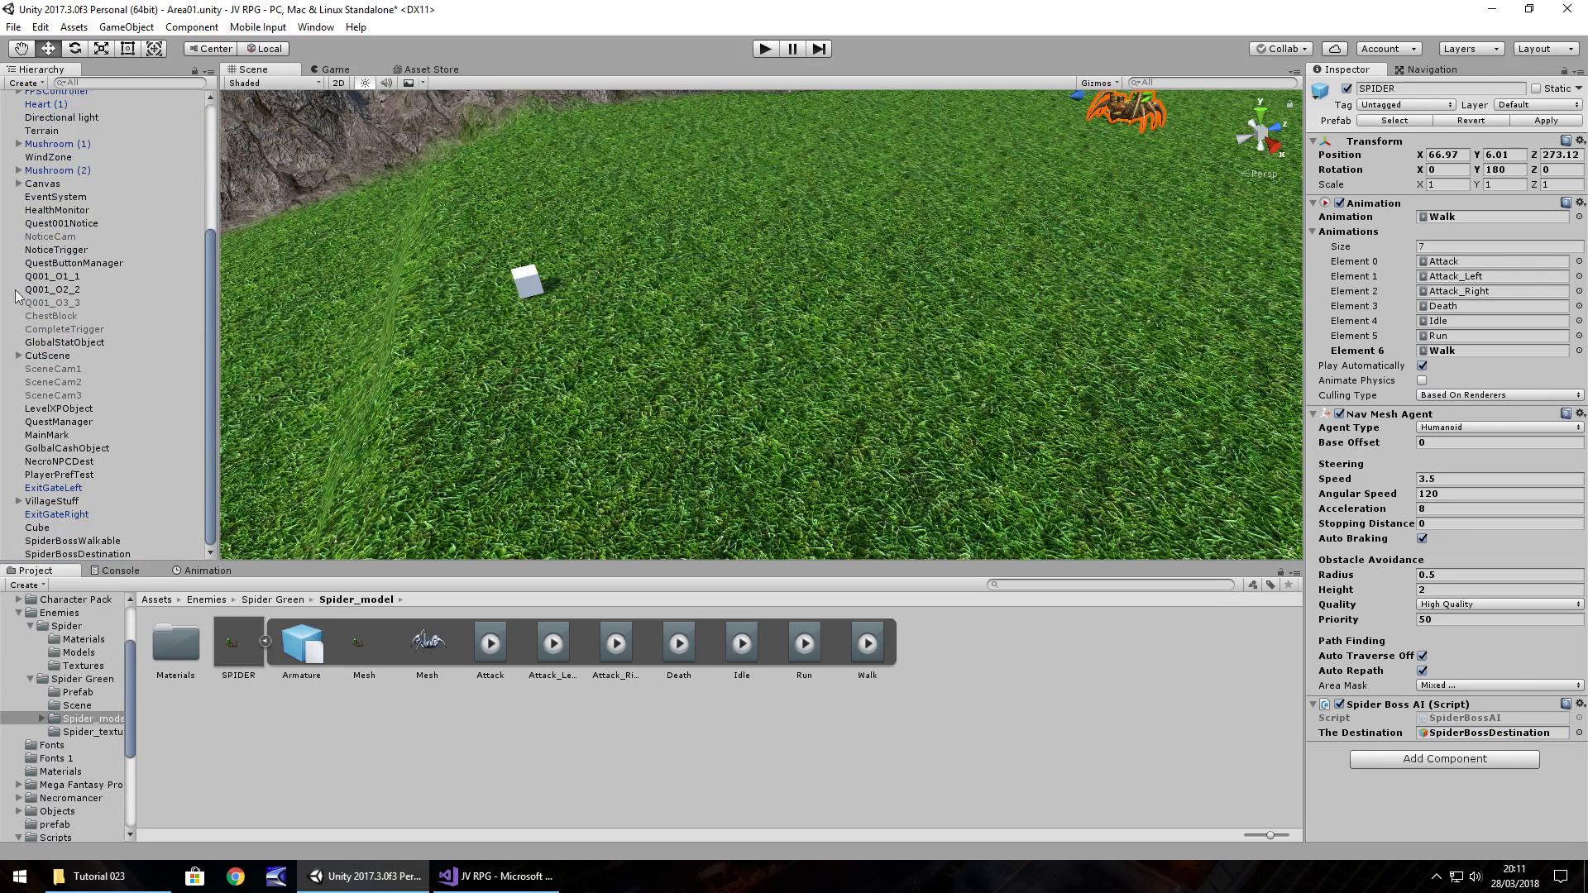
Move the FPSController out of the village to the grass near the spider area, at about Z 188.88.
scroll(87, 265, "up", 5)
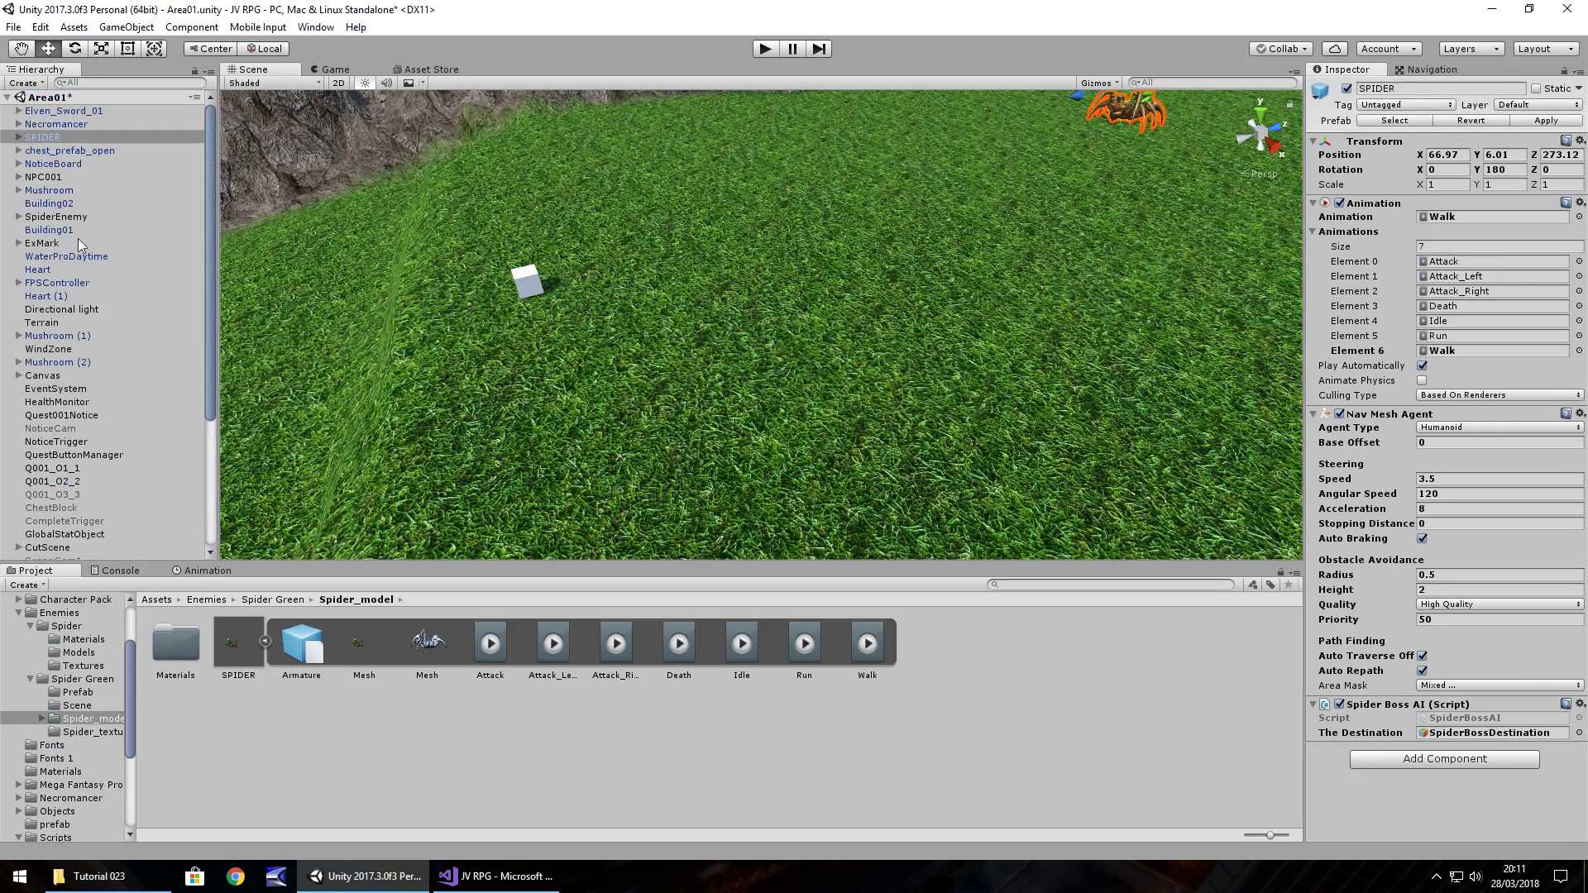
double_click(76, 282)
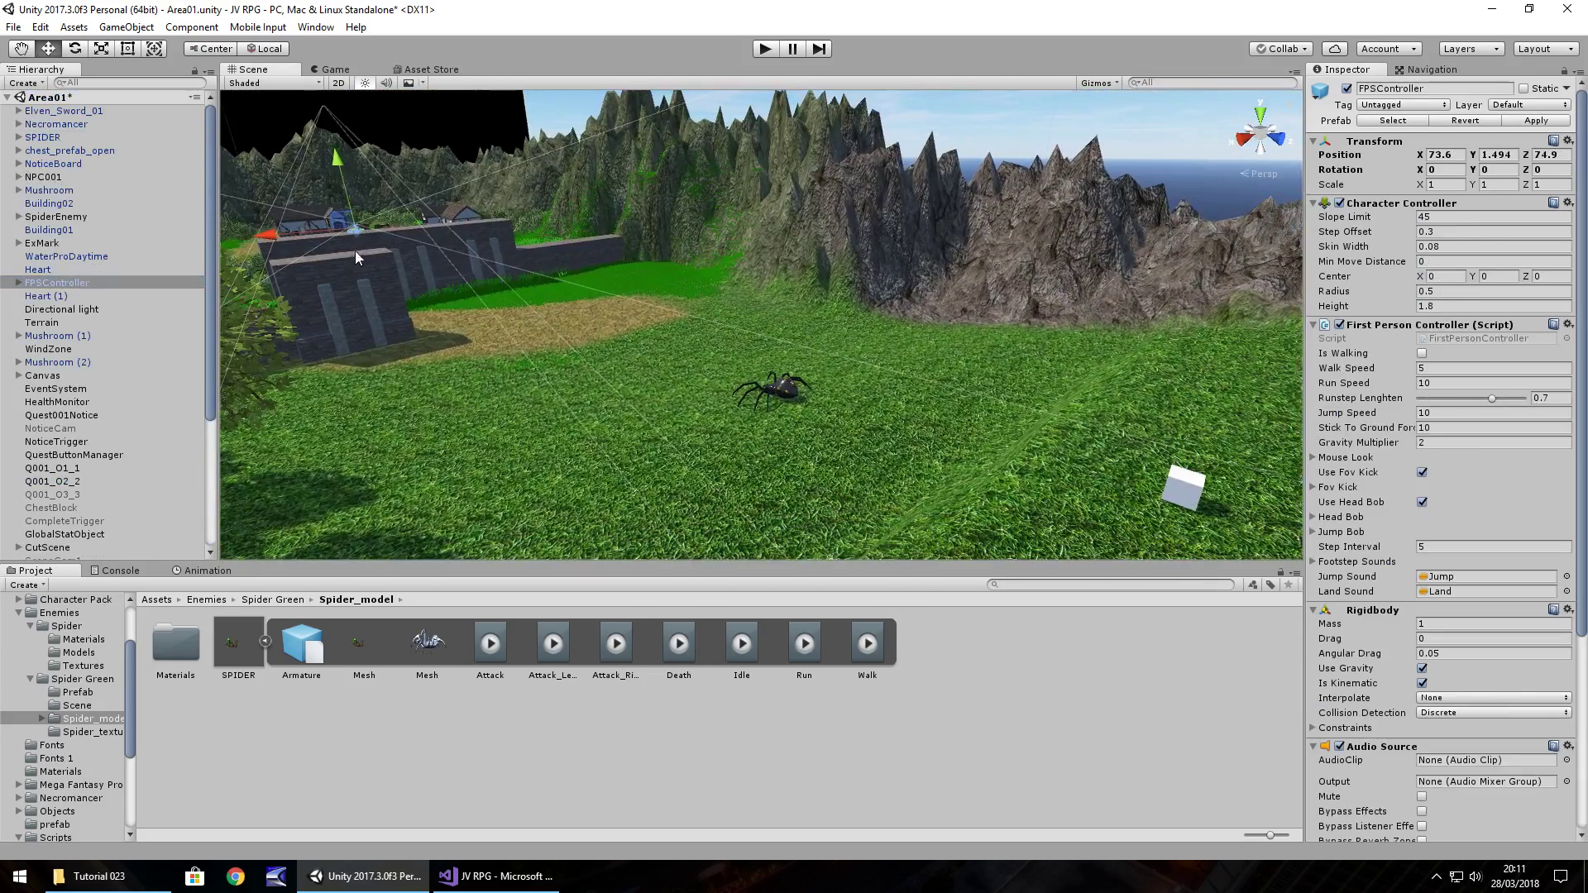
left_click_drag(294, 239, 662, 389, "alt")
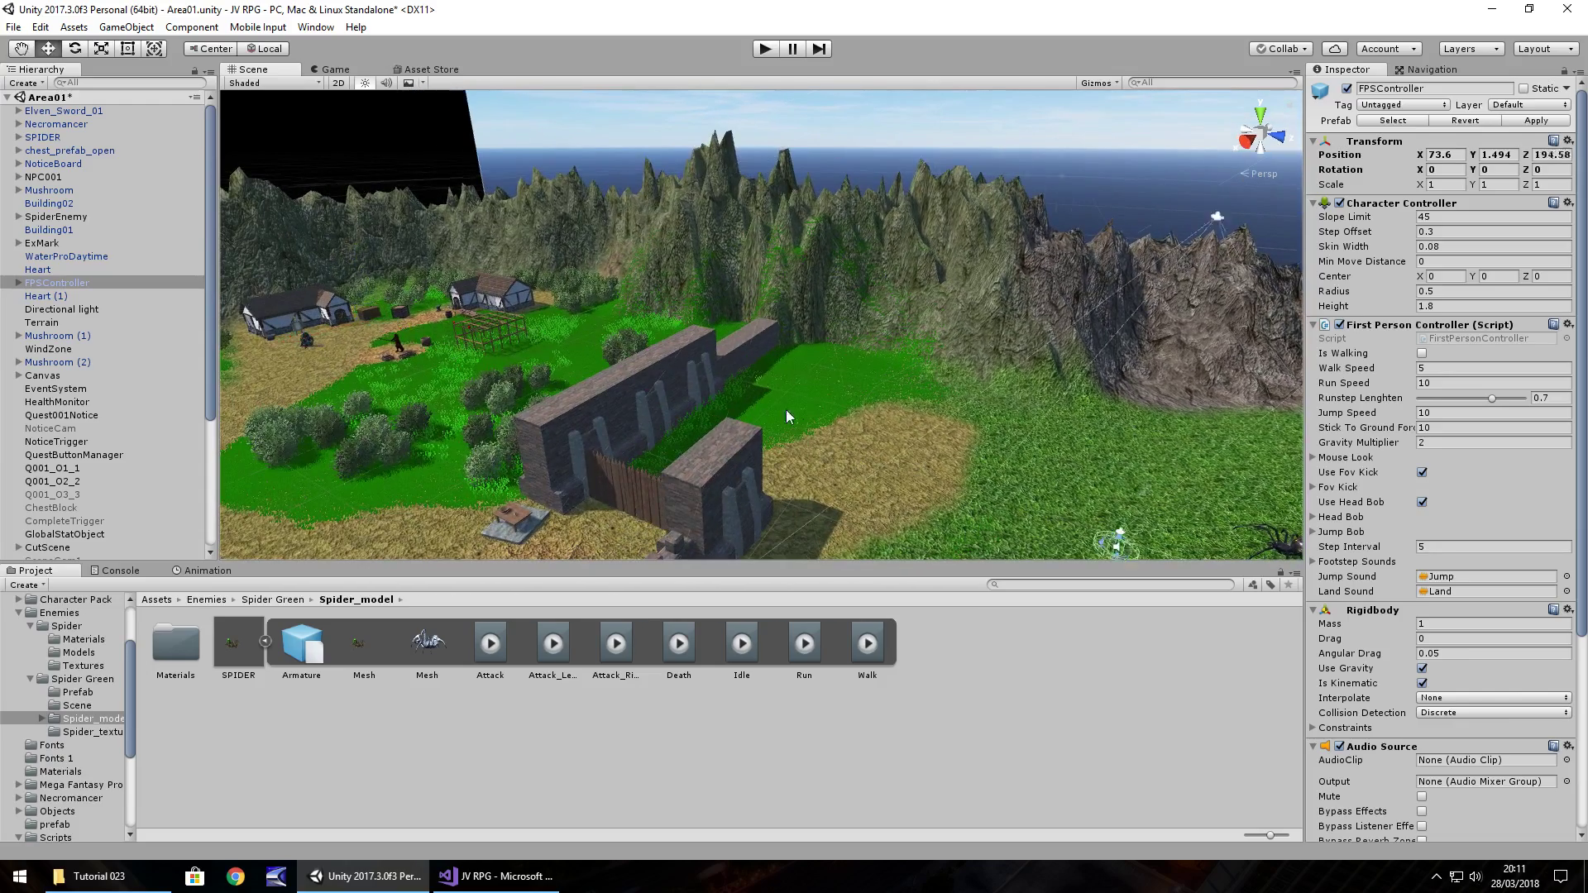
key("f")
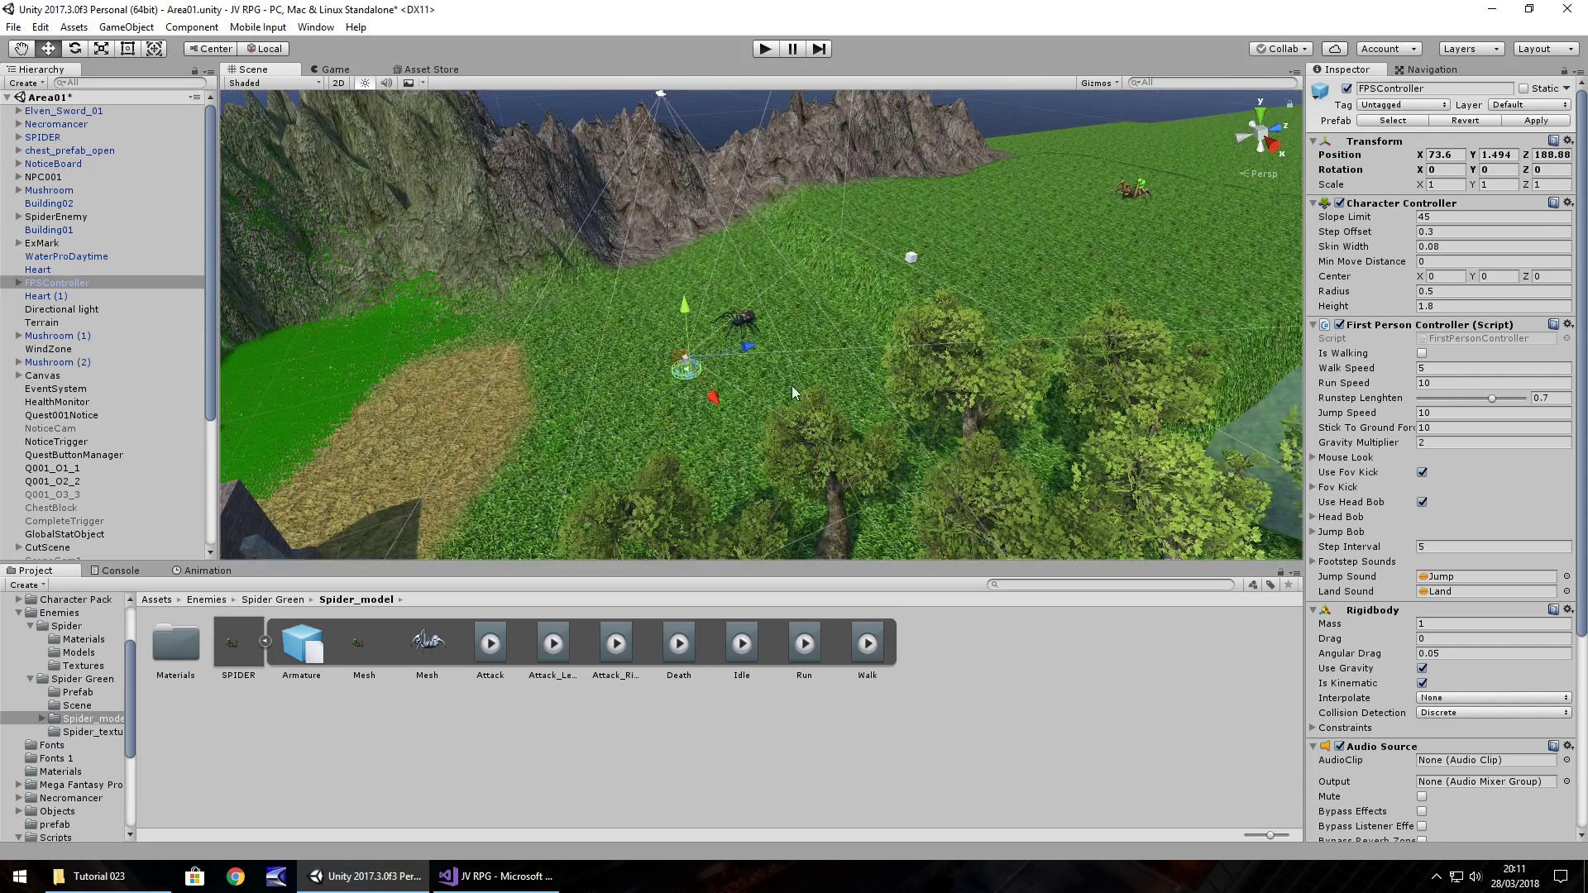
Play-test the scene by running the player up the grassy slope towards the boss spider, and stop the game.
left_click(764, 49)
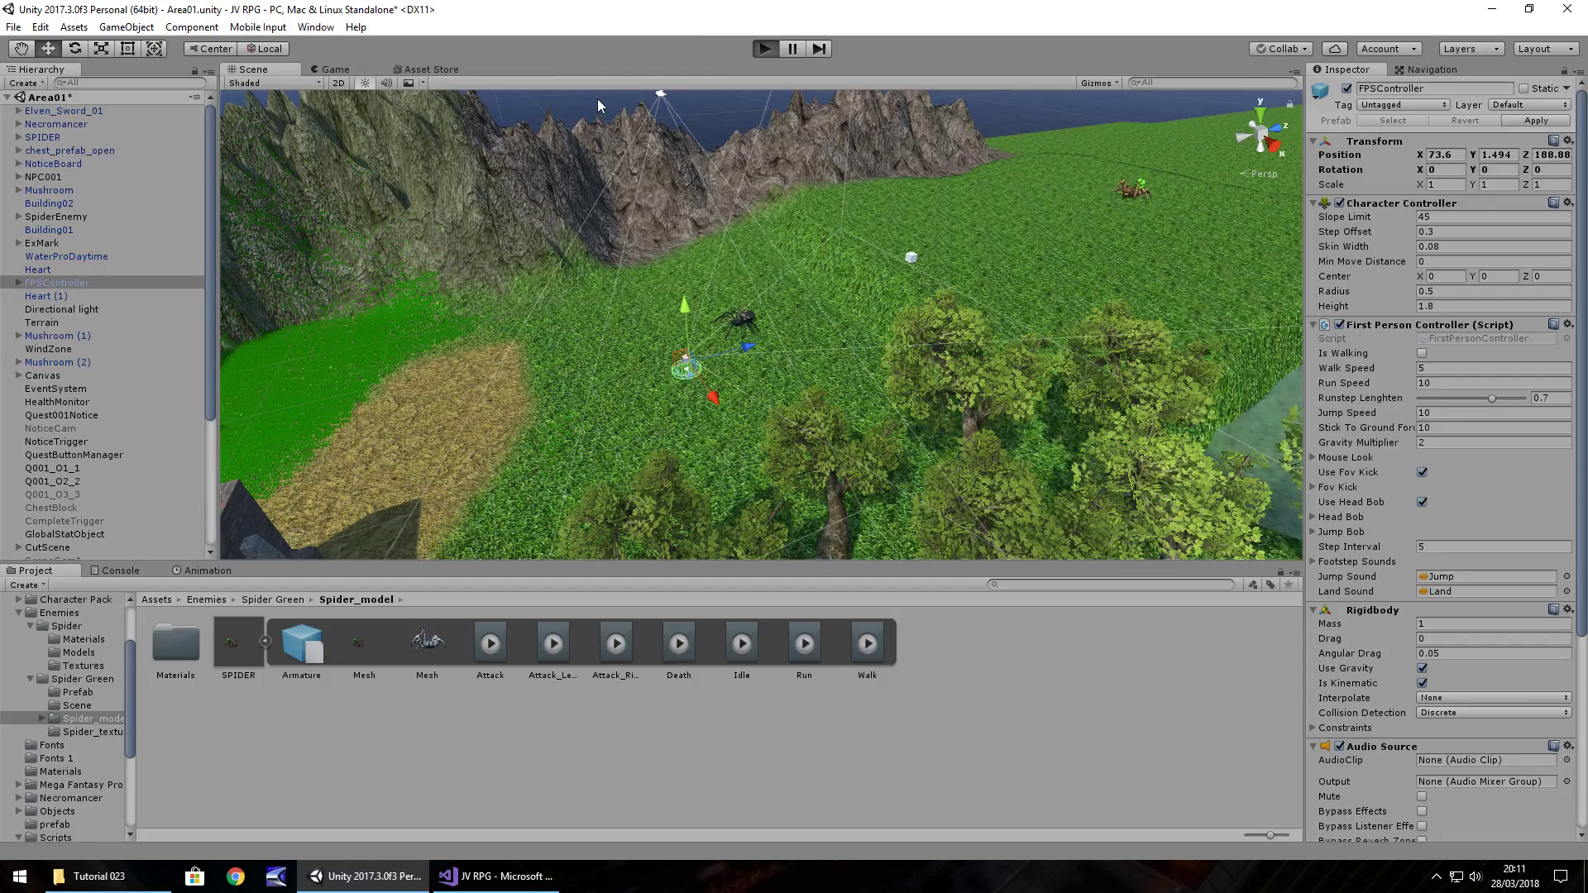
key("shift+w")
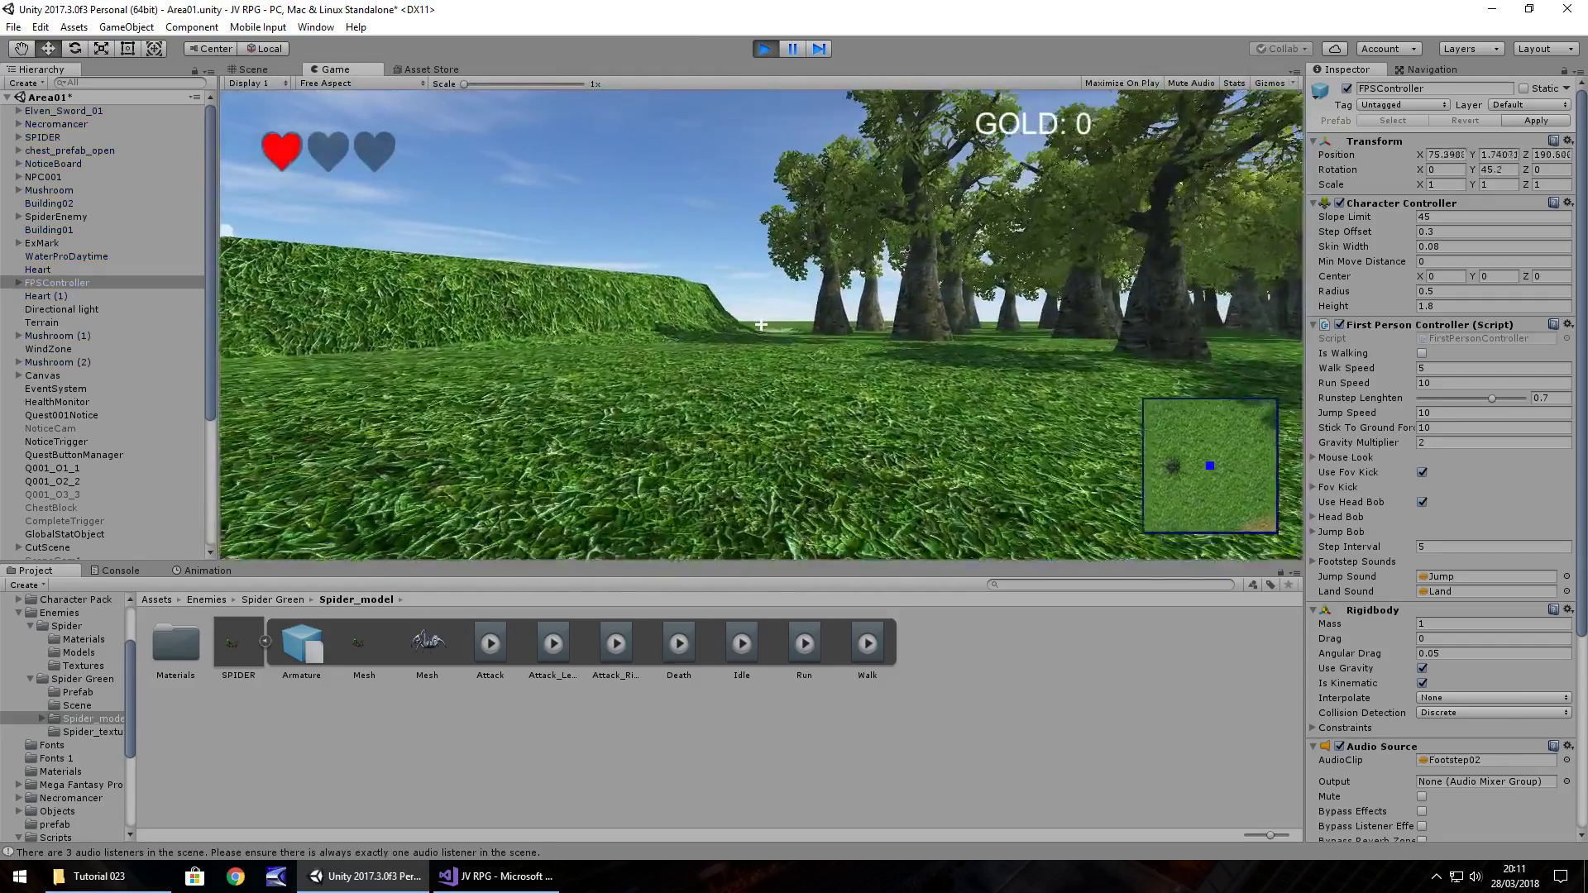
key("shift+w")
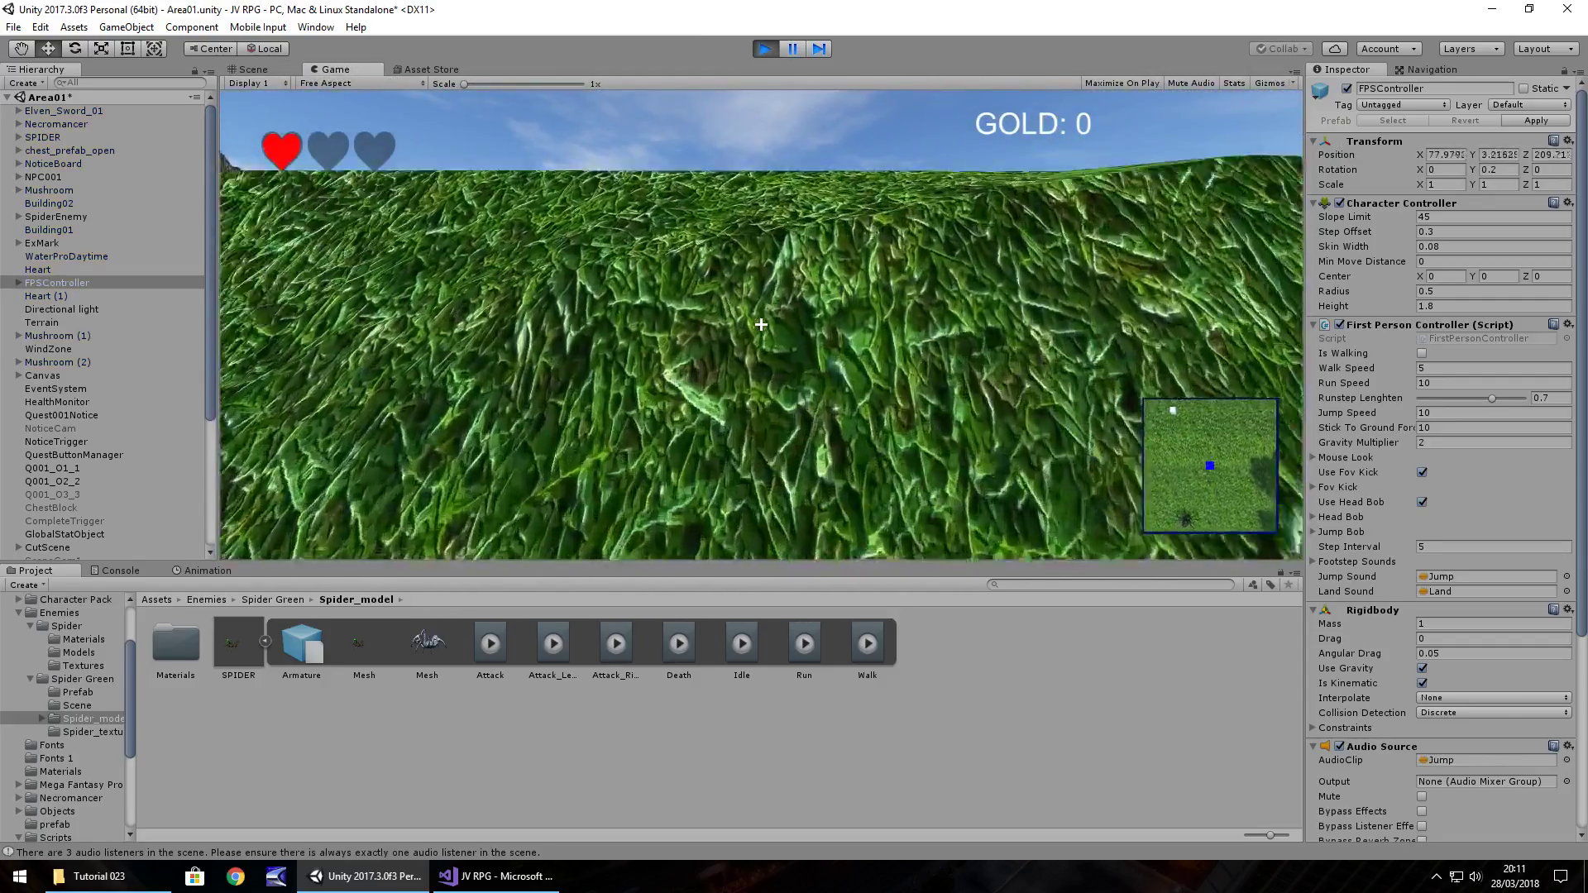
key("shift+w")
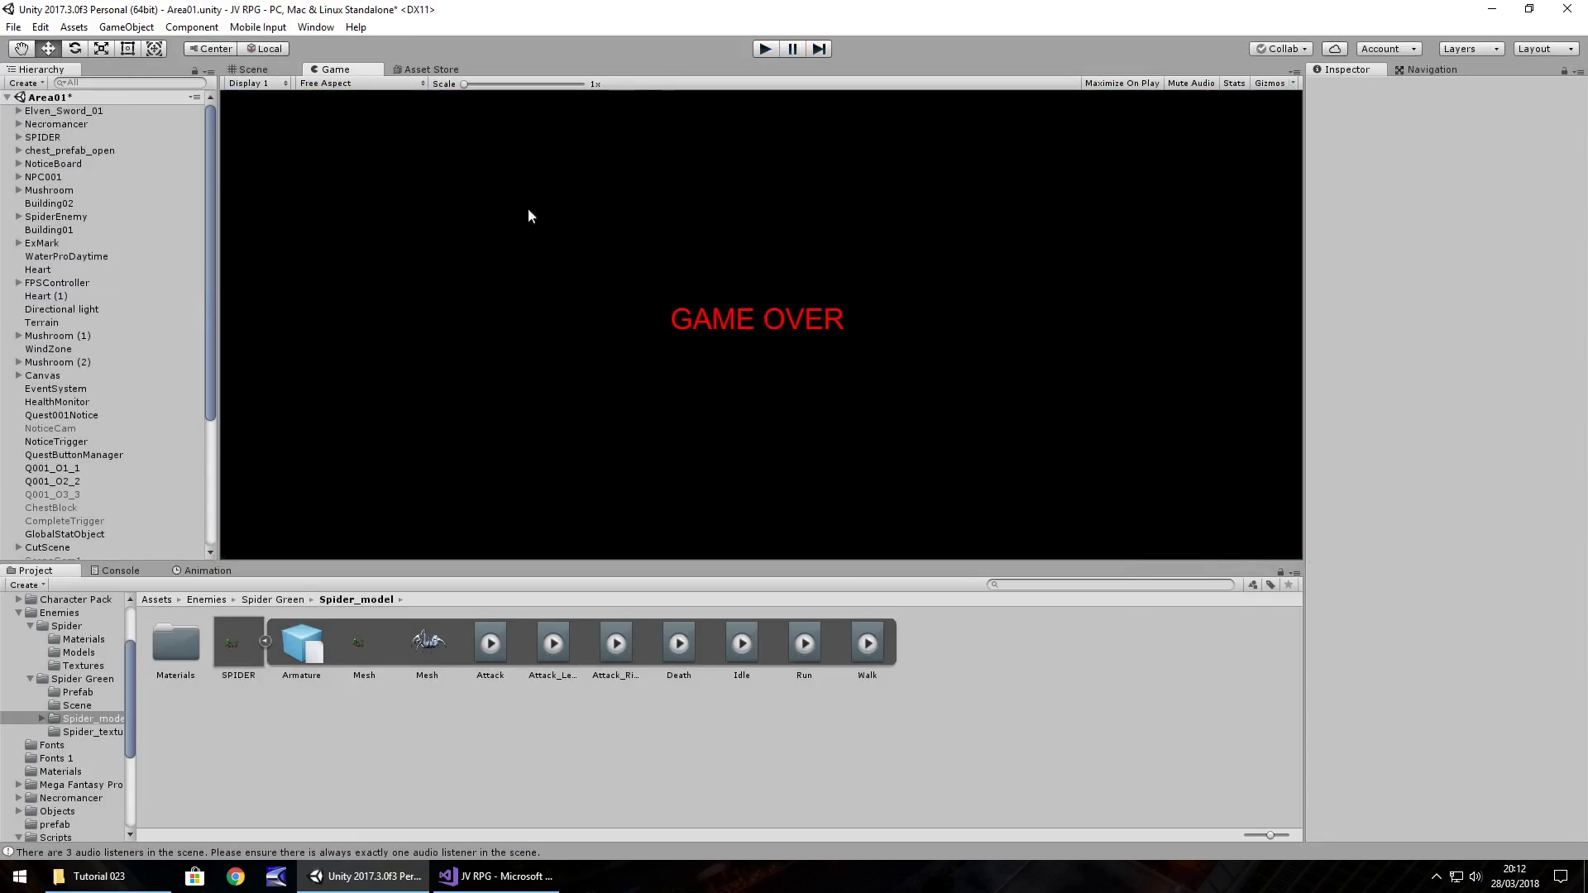
key("ctrl+p")
Duplicate the Walk clip of the SPIDER model and set the standalone copy as the SPIDER object's default animation.
right_click_drag(617, 278, 829, 267)
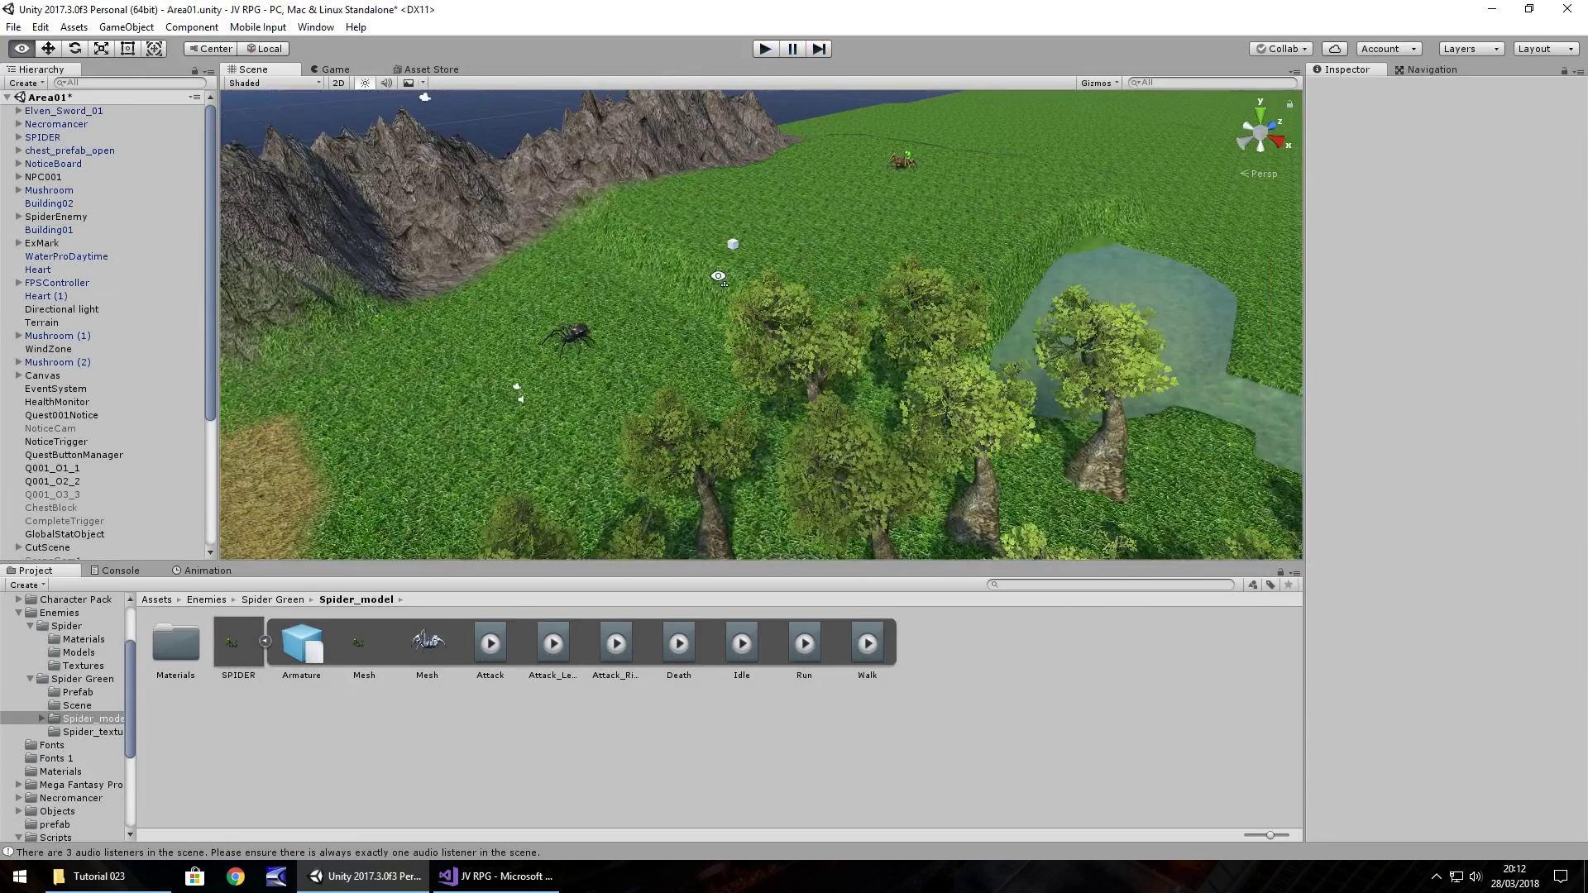
left_click(901, 166)
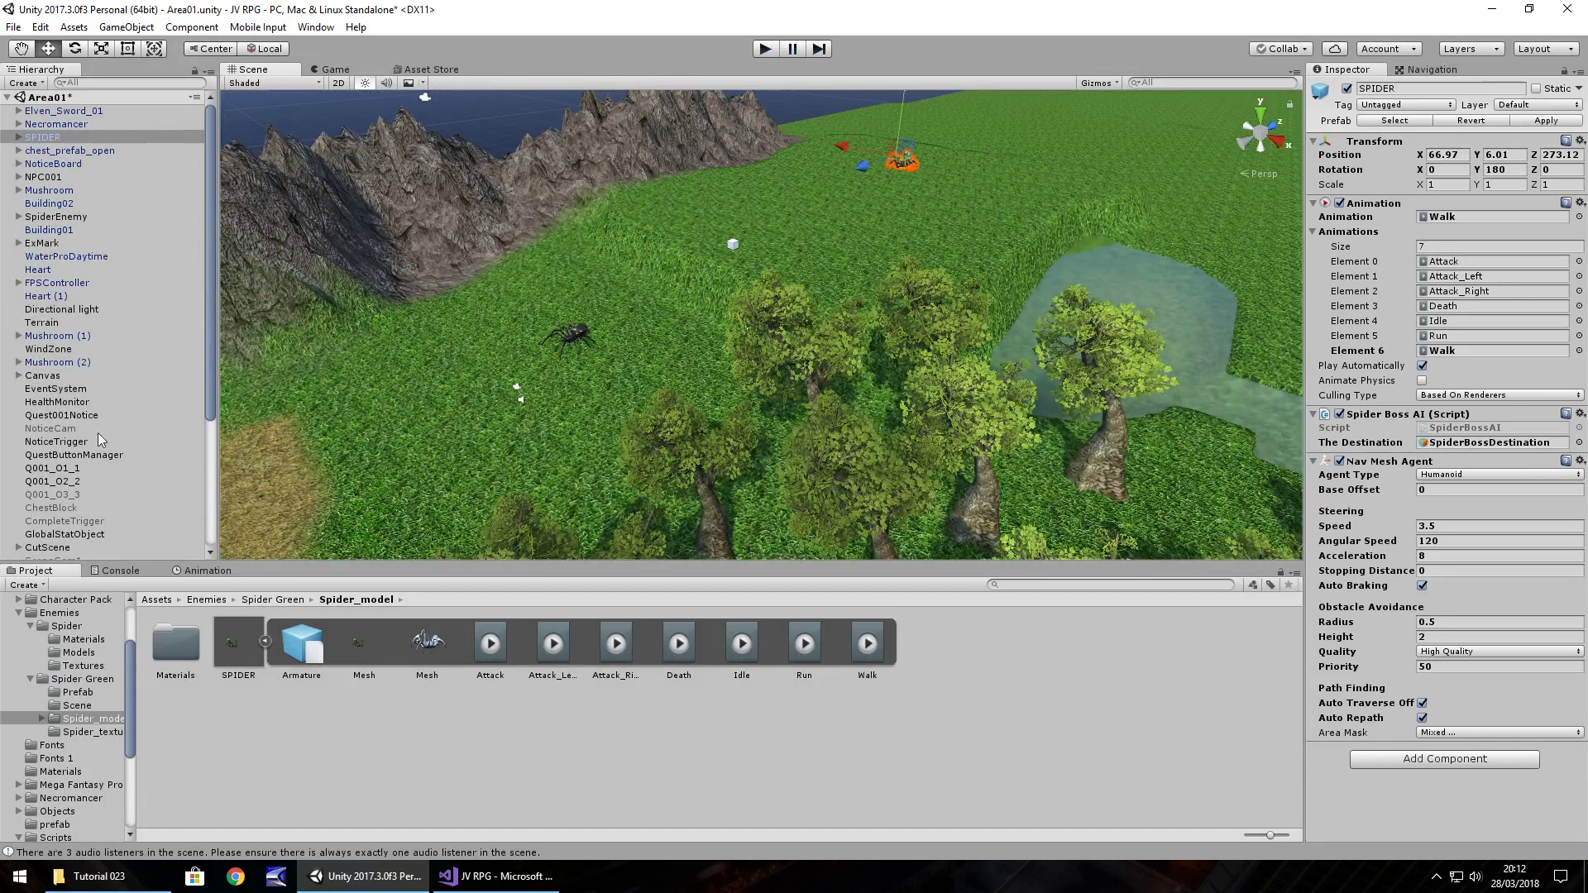
left_click(1495, 218)
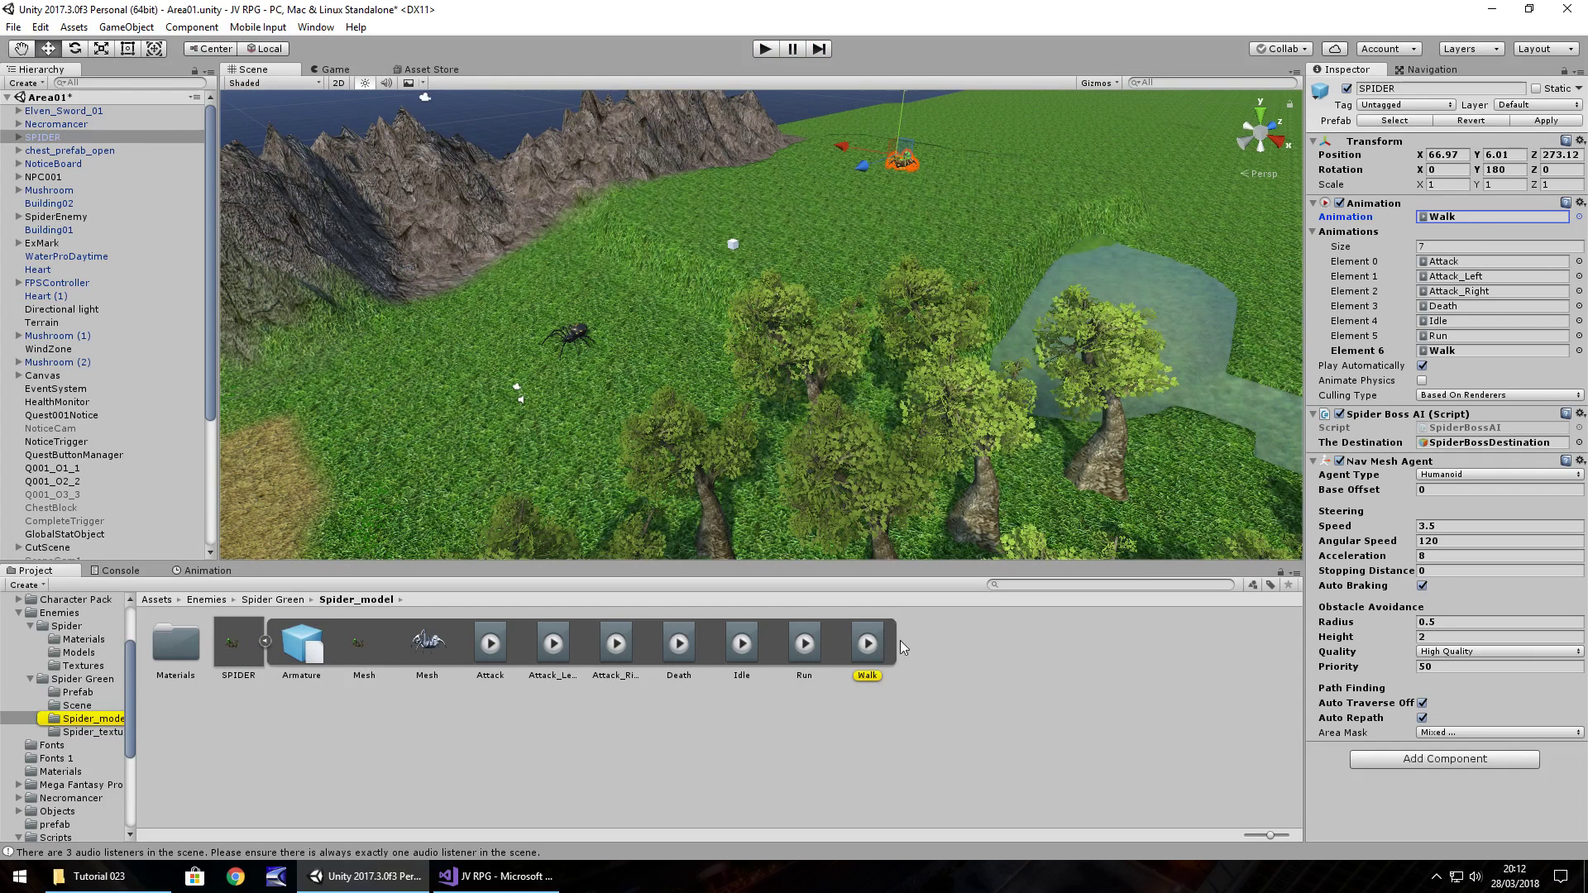
left_click(867, 644)
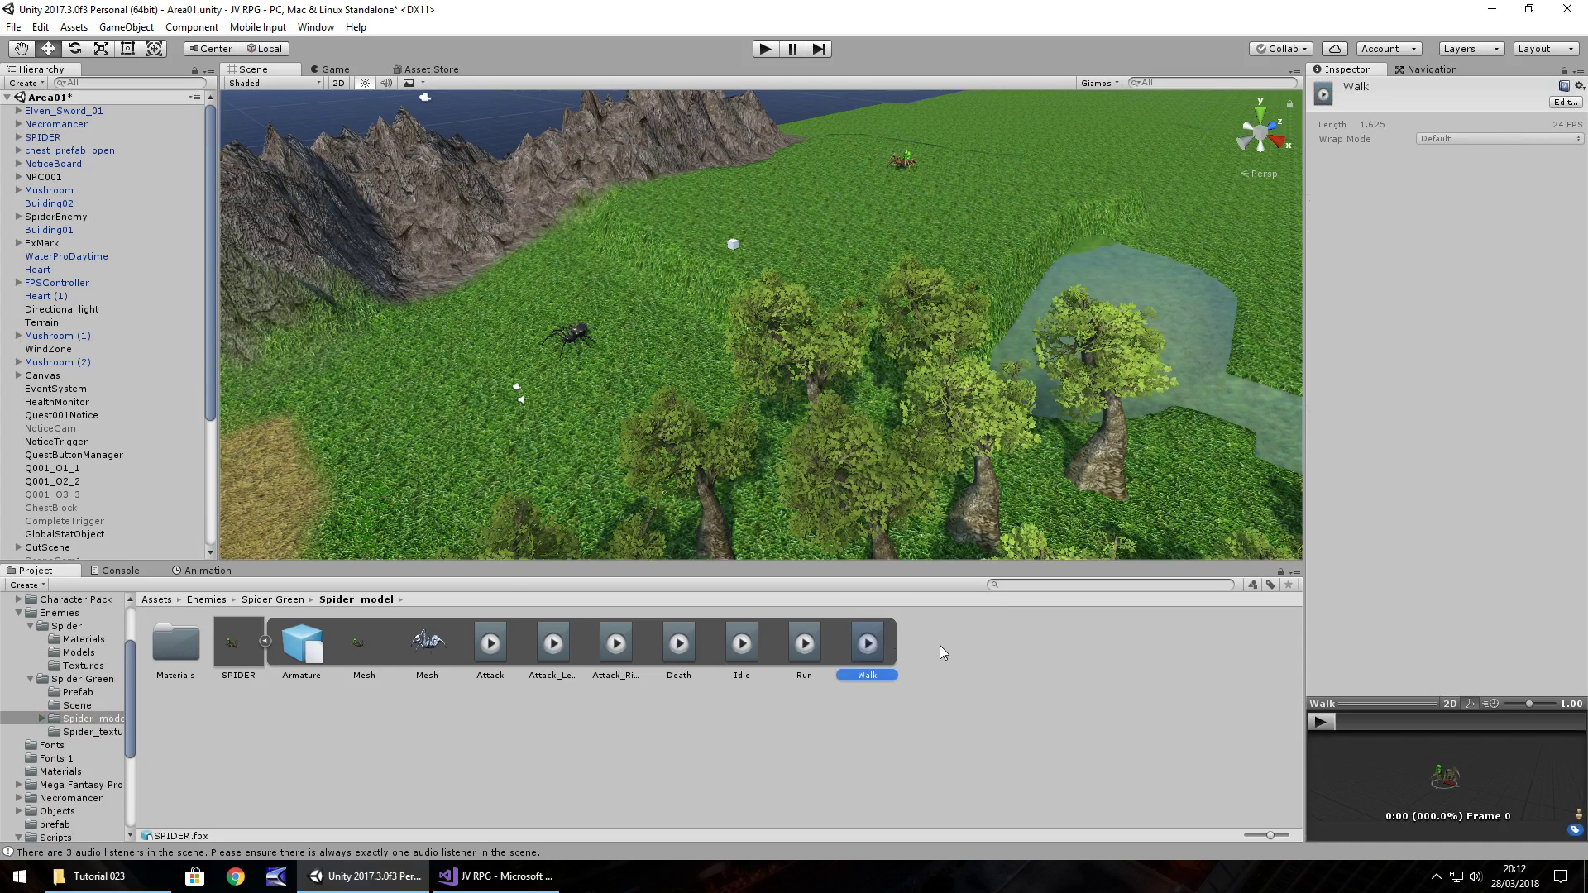
key("ctrl+d")
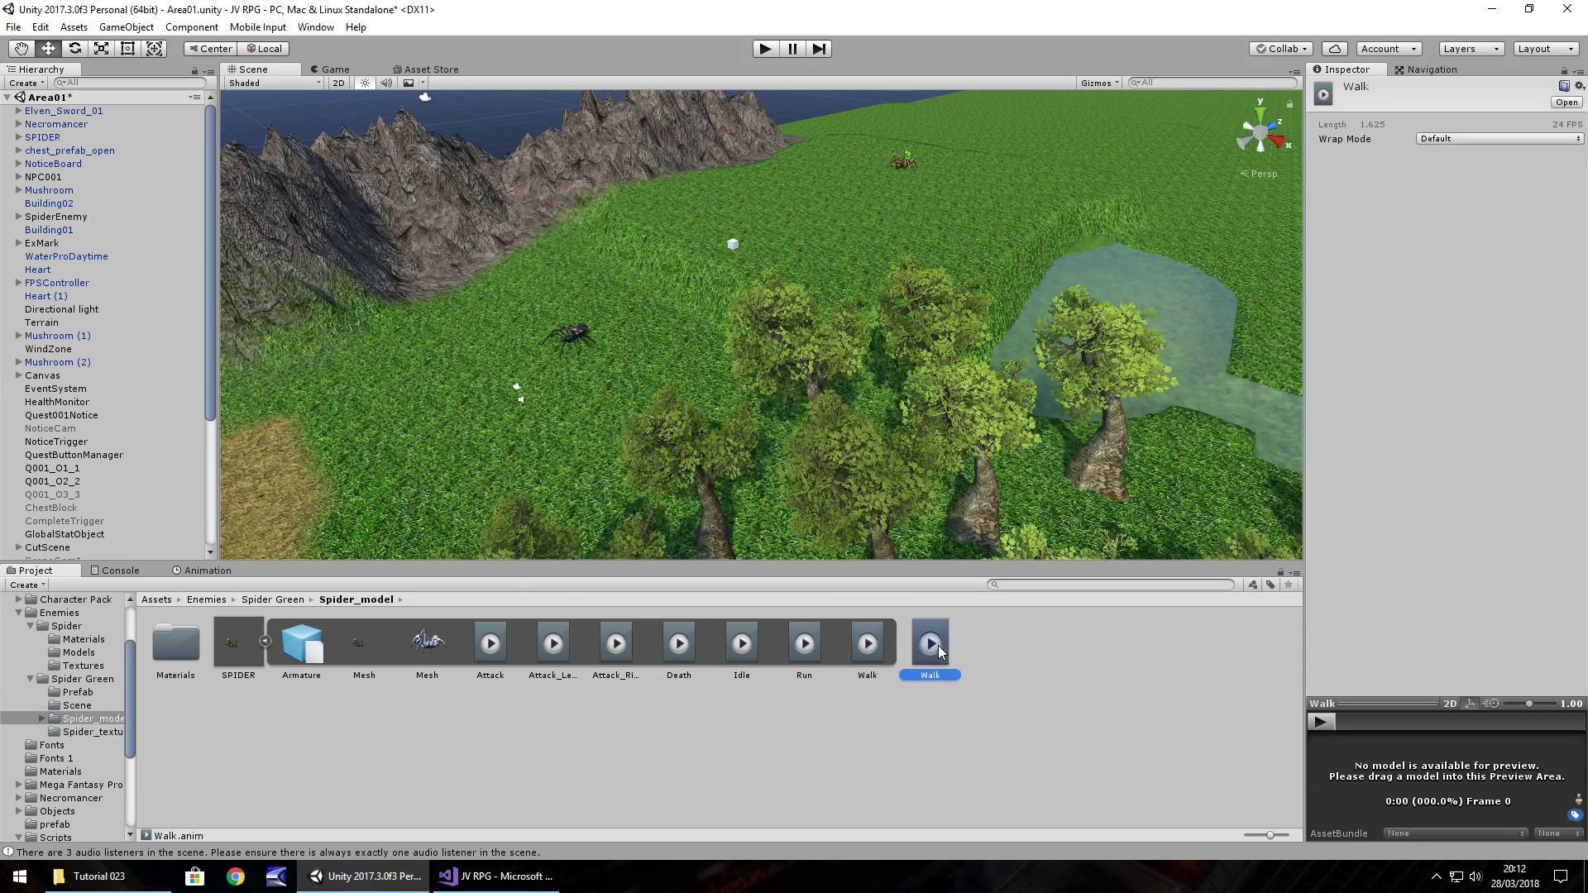
left_click(43, 138)
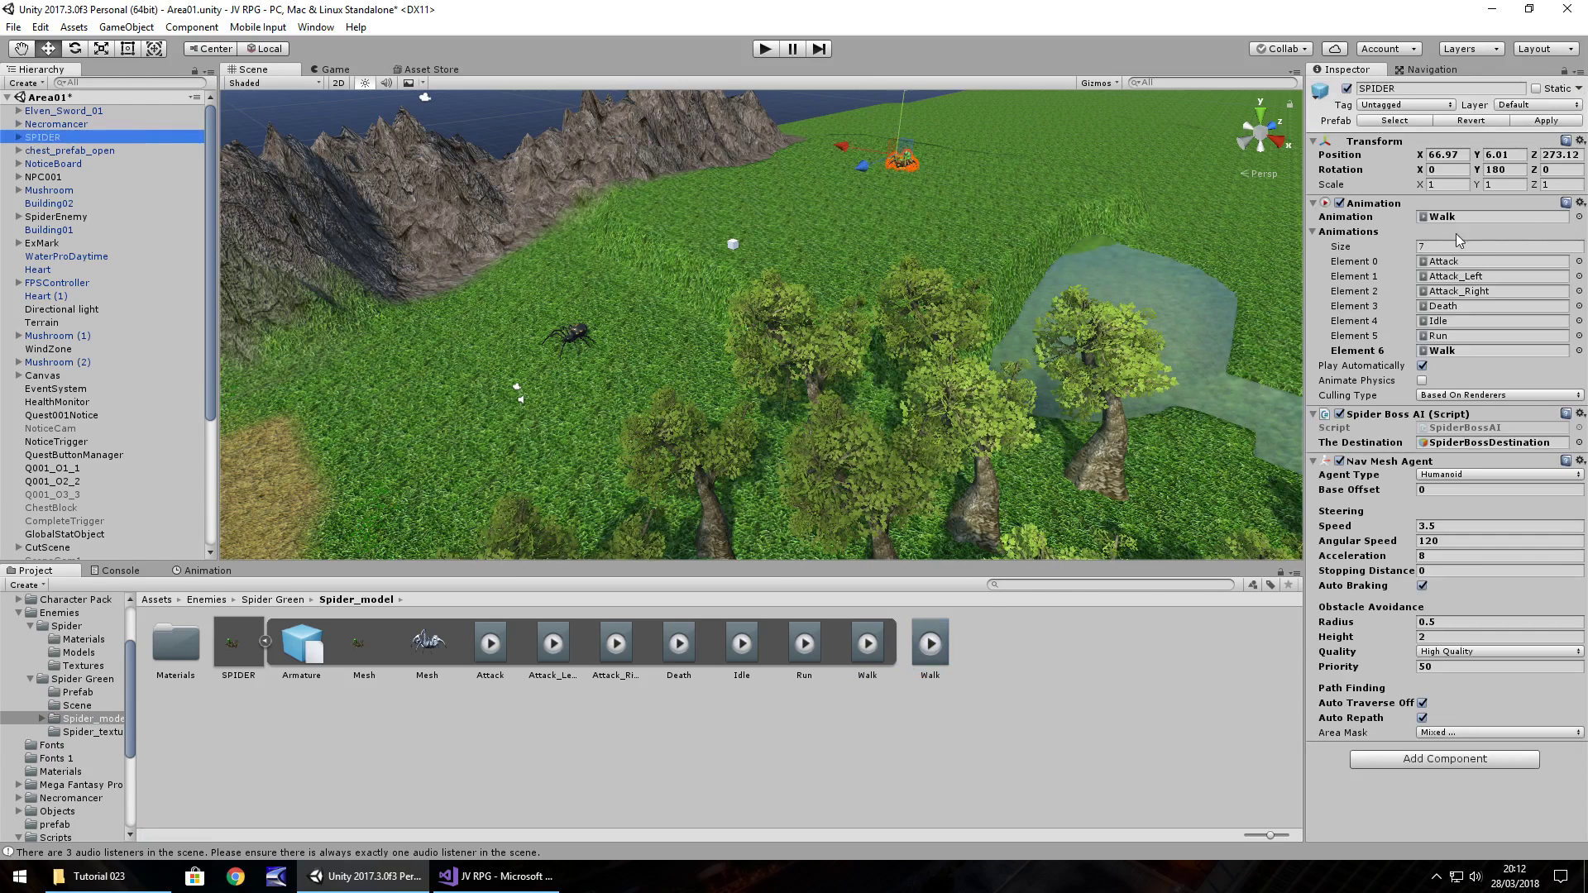
left_click_drag(931, 653, 1464, 223)
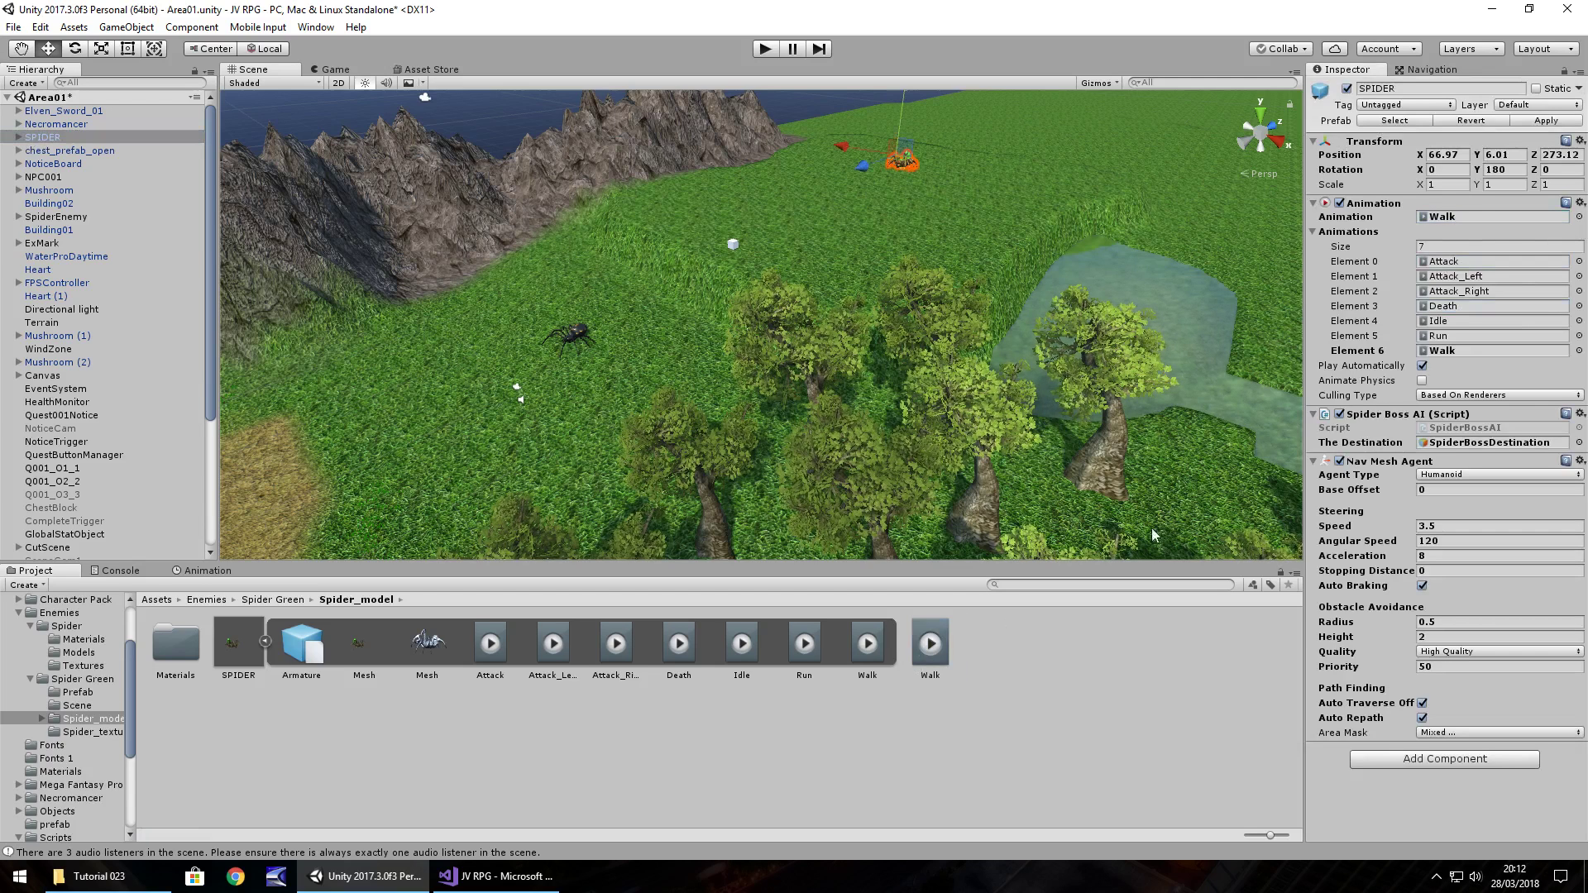
Put the duplicated Walk clip in Element 0 of the SPIDER's Animations list and reduce the list size to 1.
left_click(1452, 247)
key("BackSpace")
type("2")
key("Return")
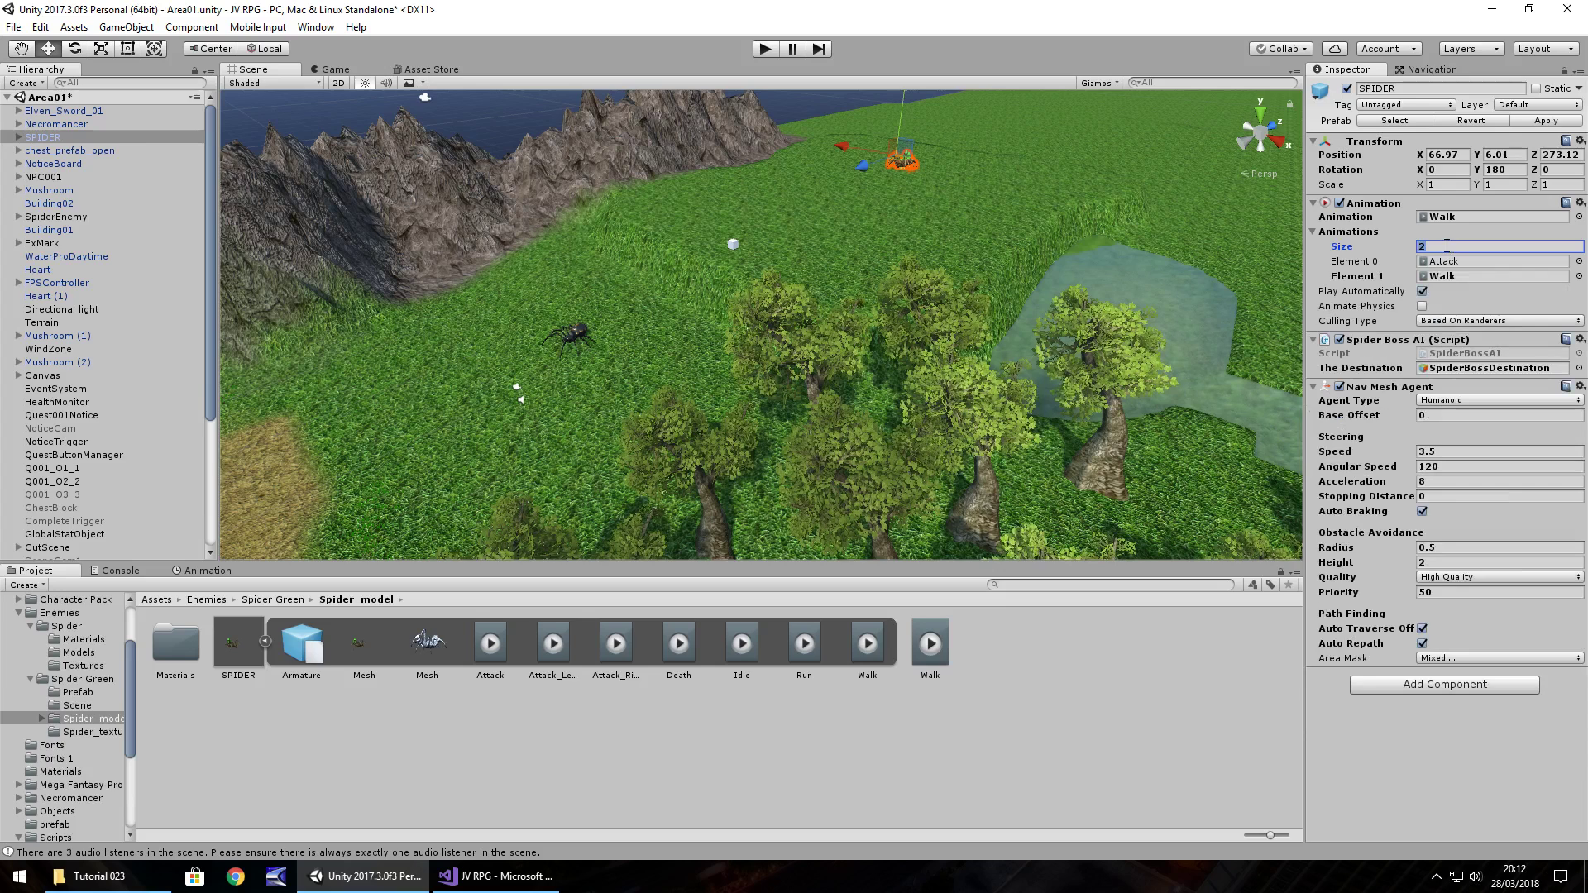
left_click_drag(924, 658, 1453, 269)
left_click(1456, 247)
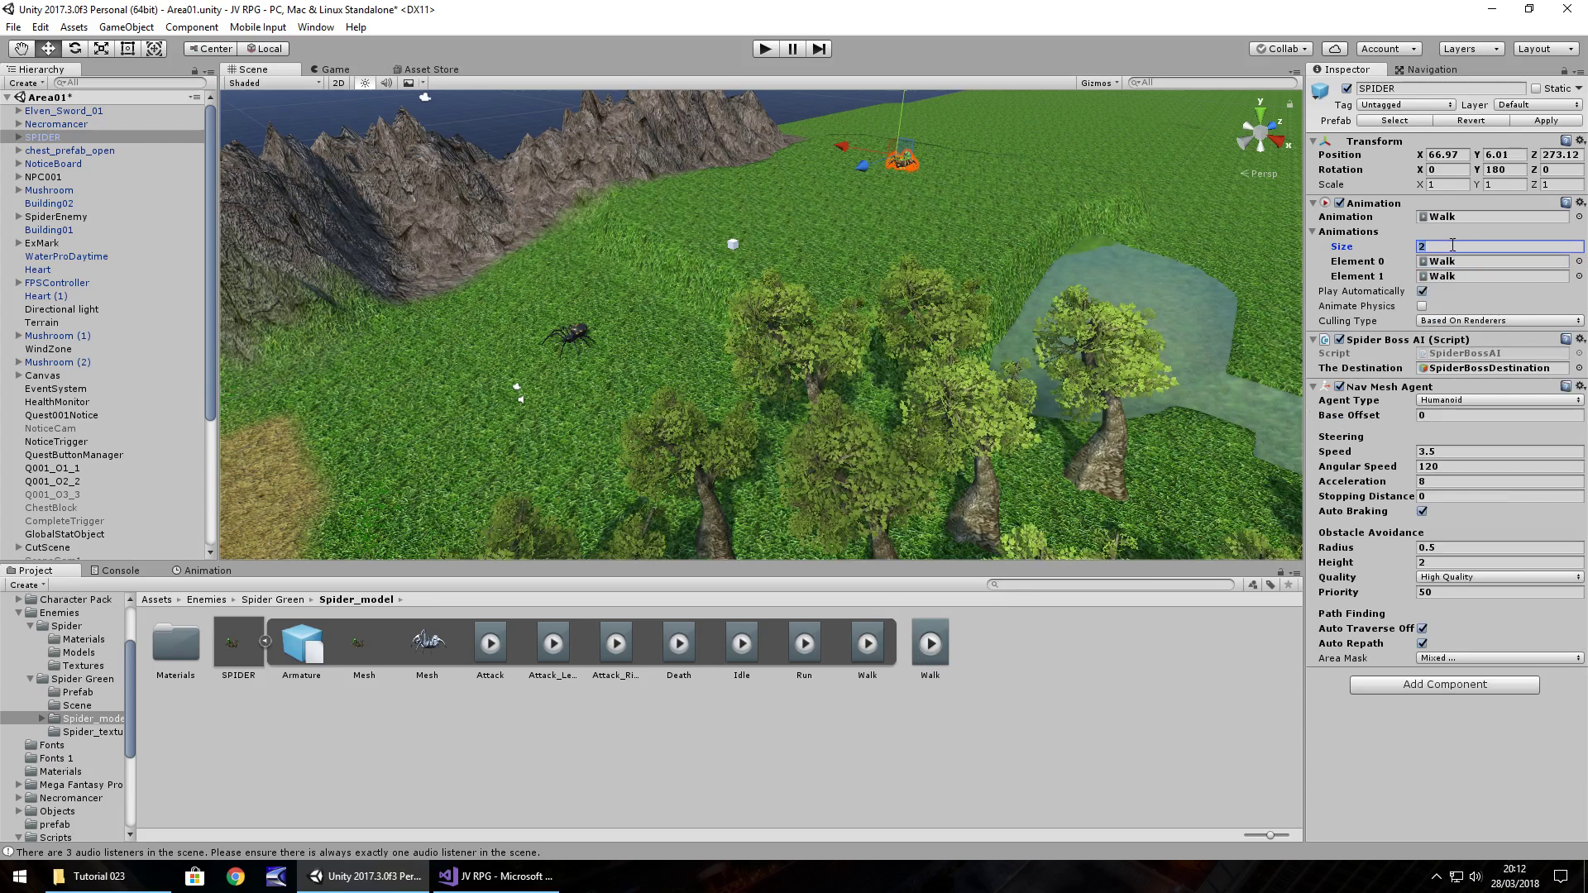
type("1")
key("Return")
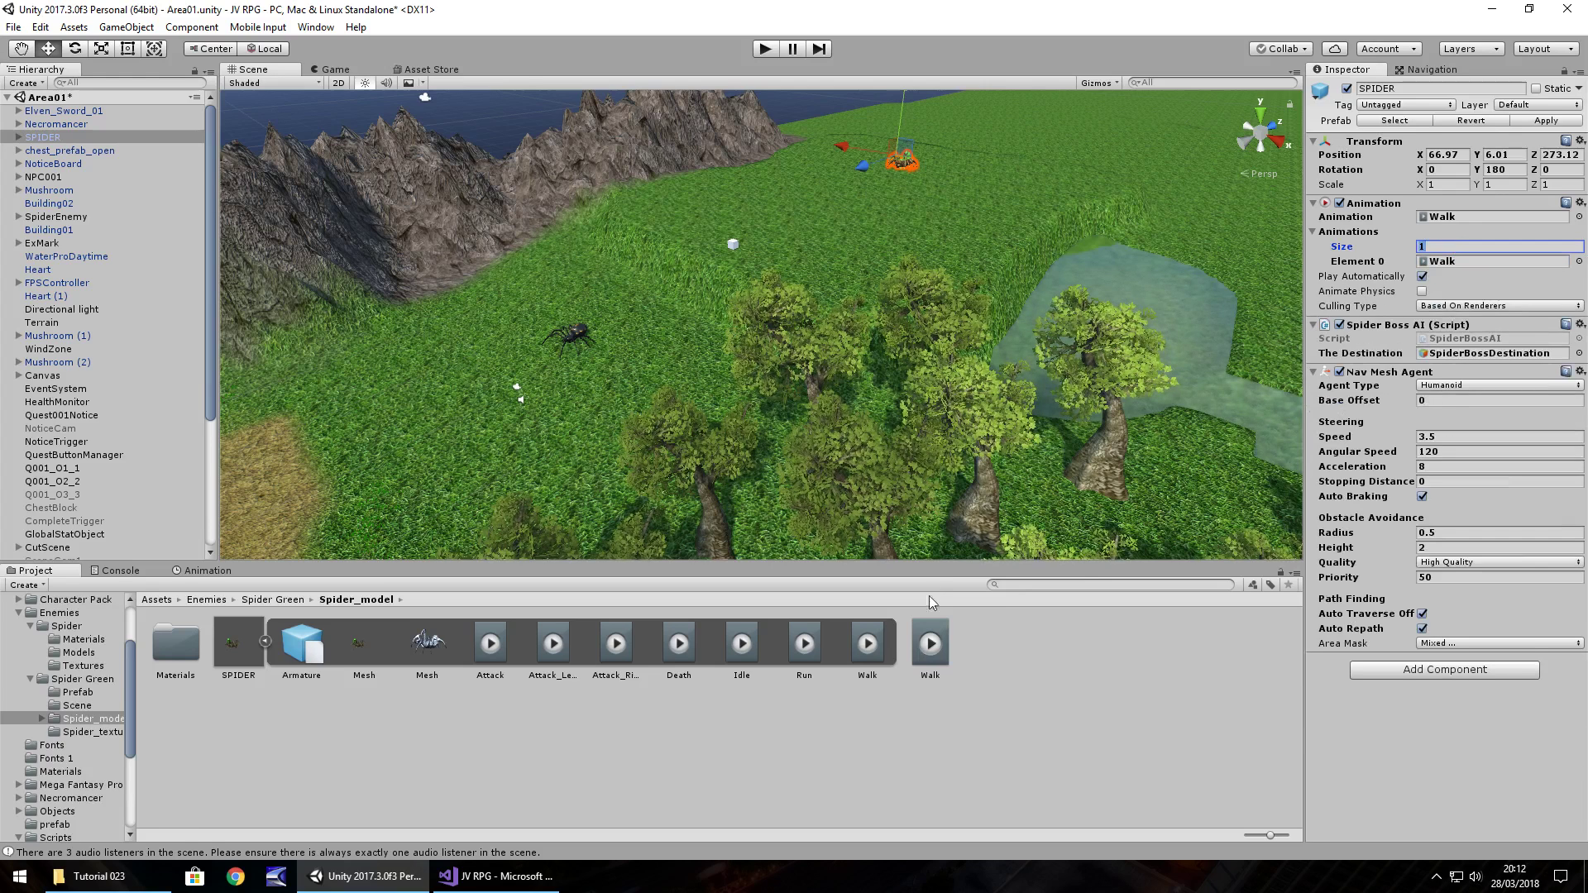
Check the duplicated Walk clip's debug properties and set its Wrap Mode to Loop.
left_click(931, 645)
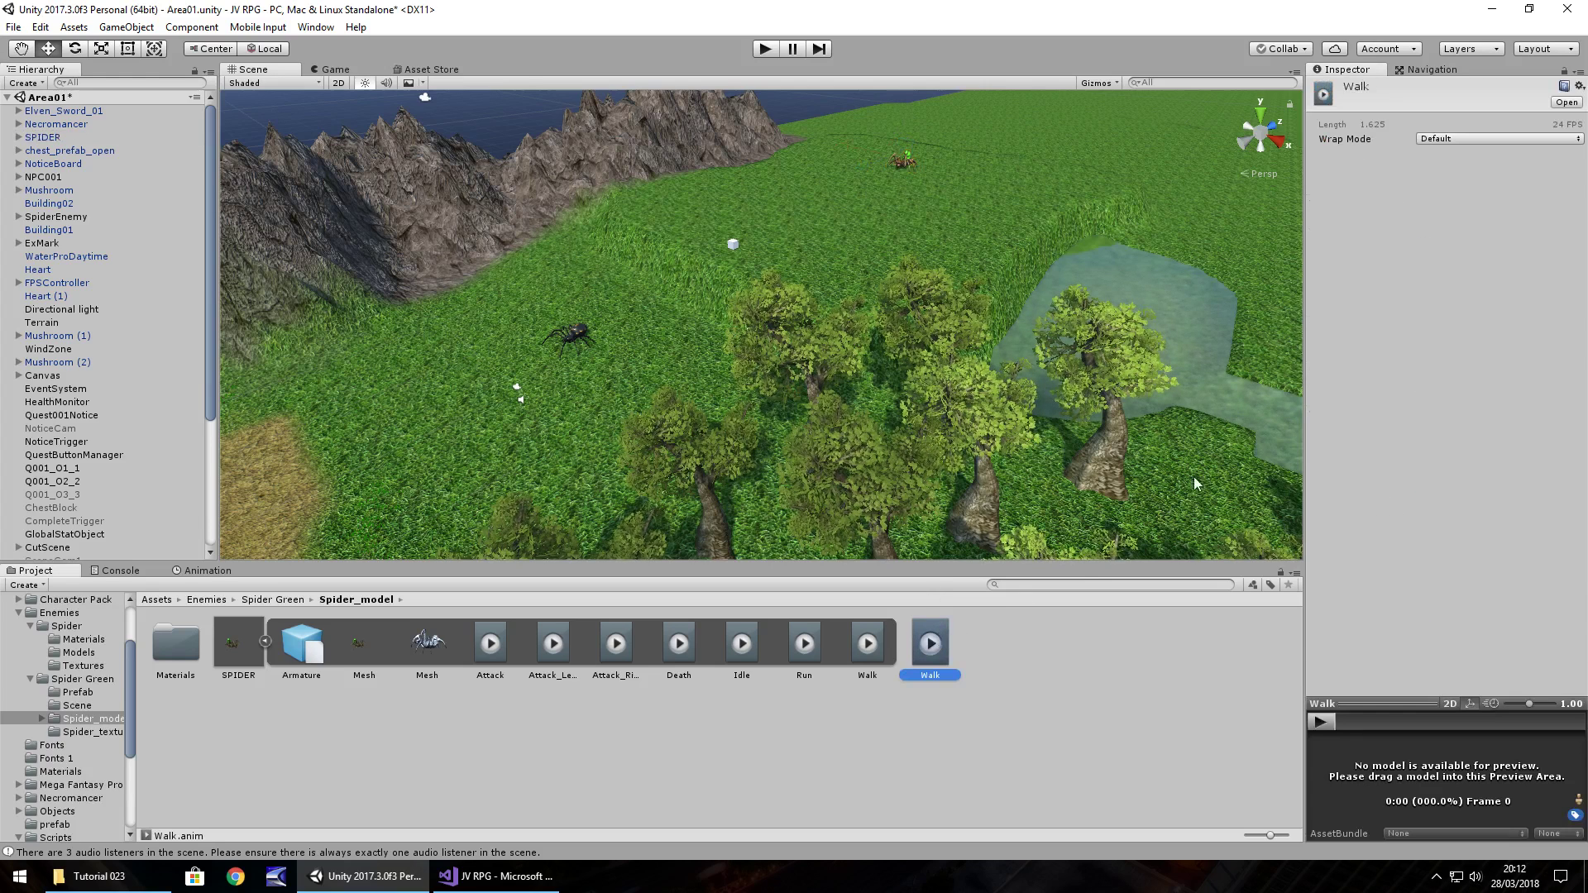
left_click(1582, 72)
left_click(1493, 108)
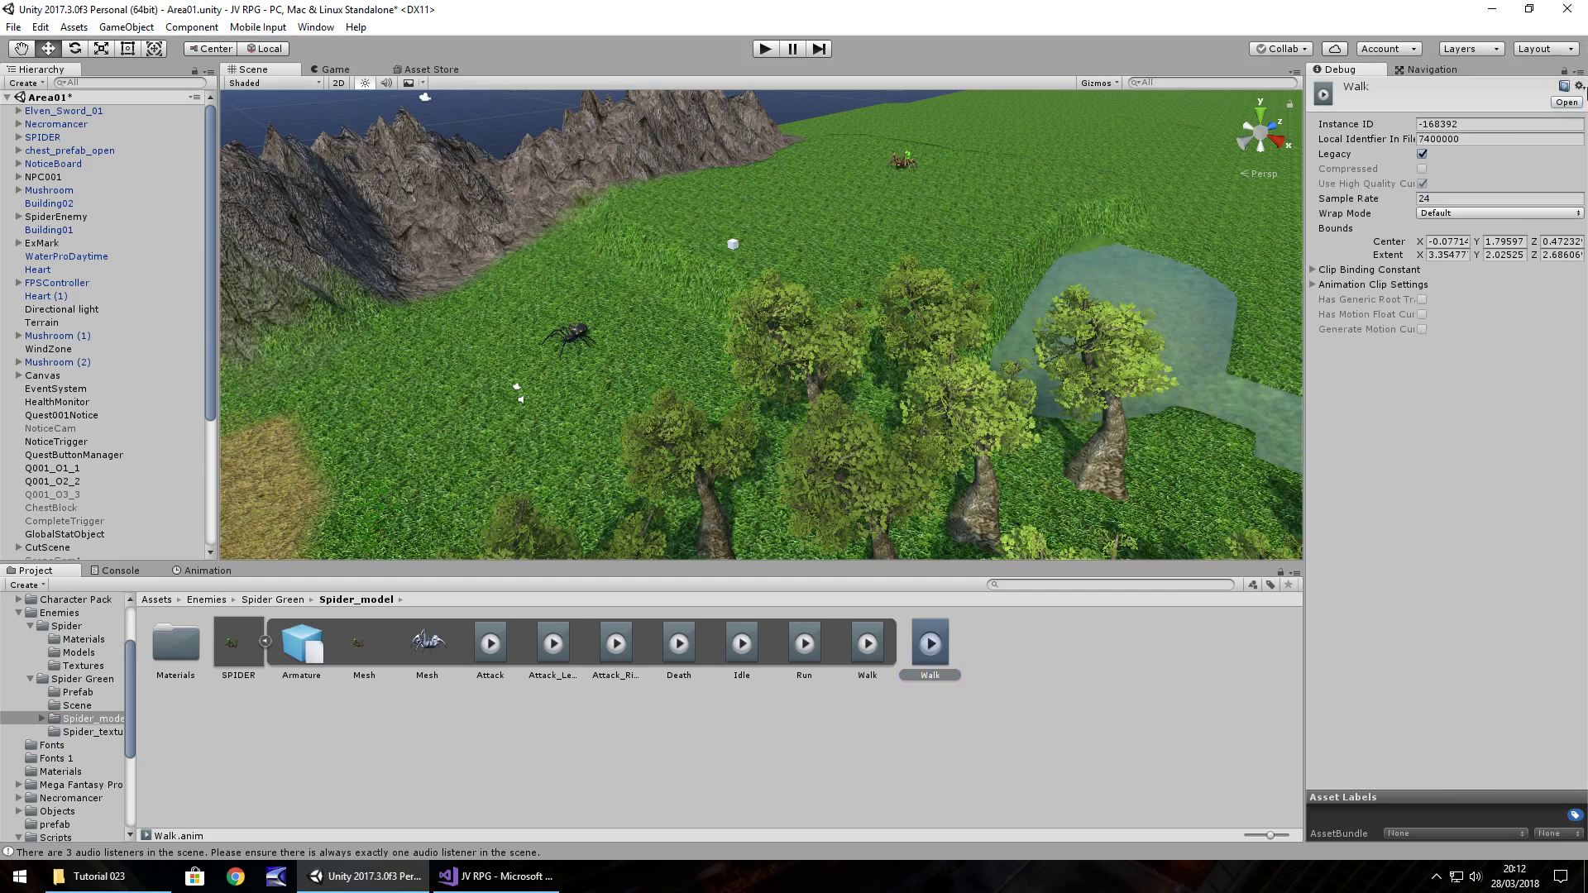
left_click(1581, 72)
left_click(1493, 92)
left_click(1481, 139)
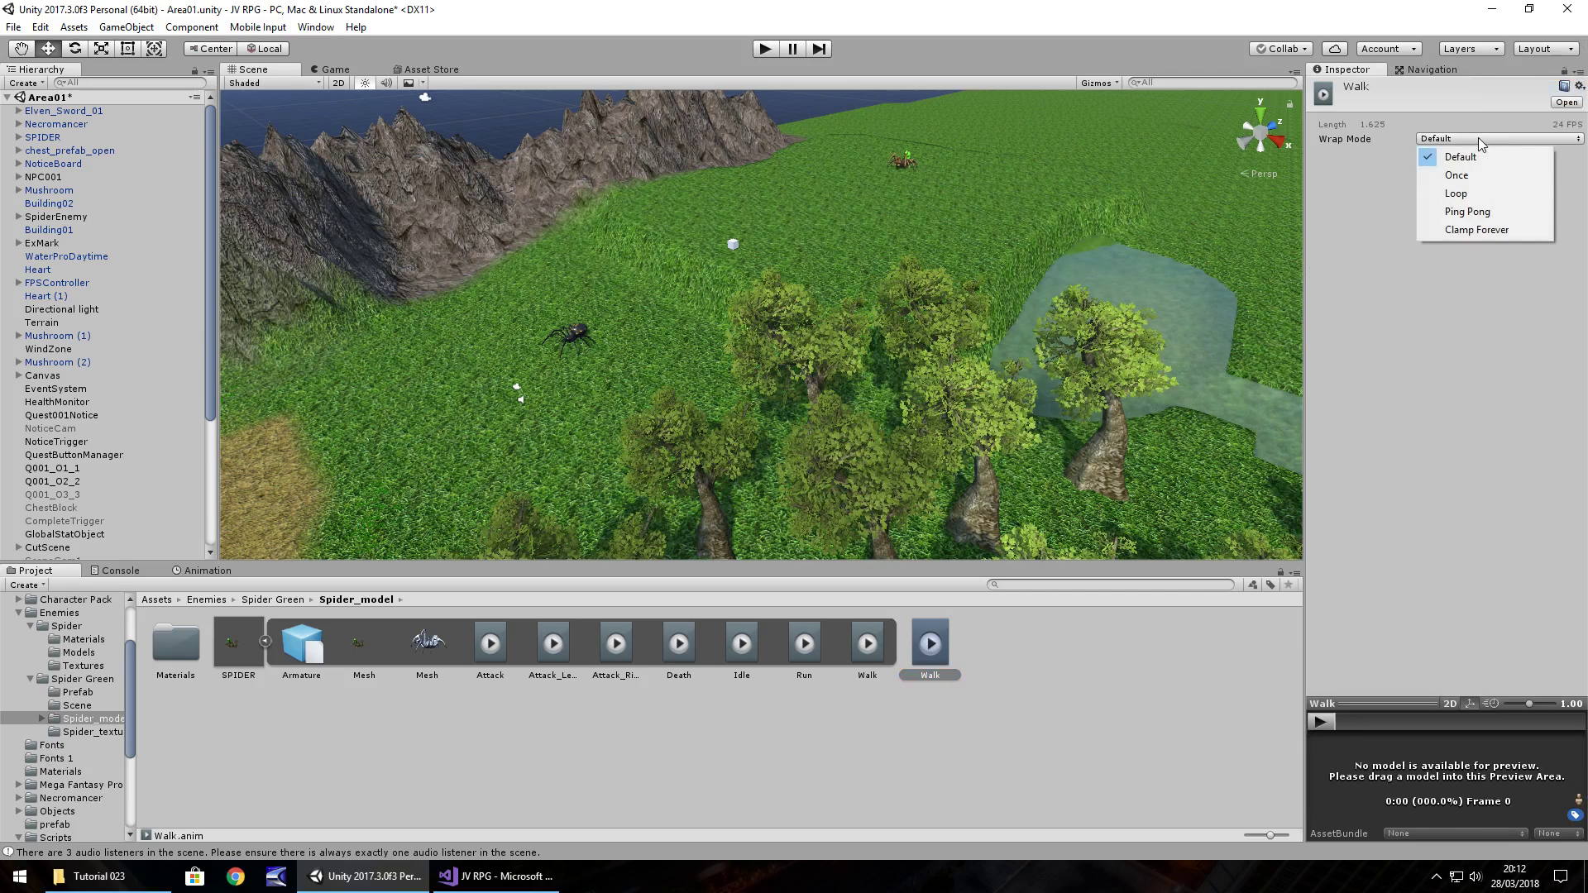
left_click(1457, 193)
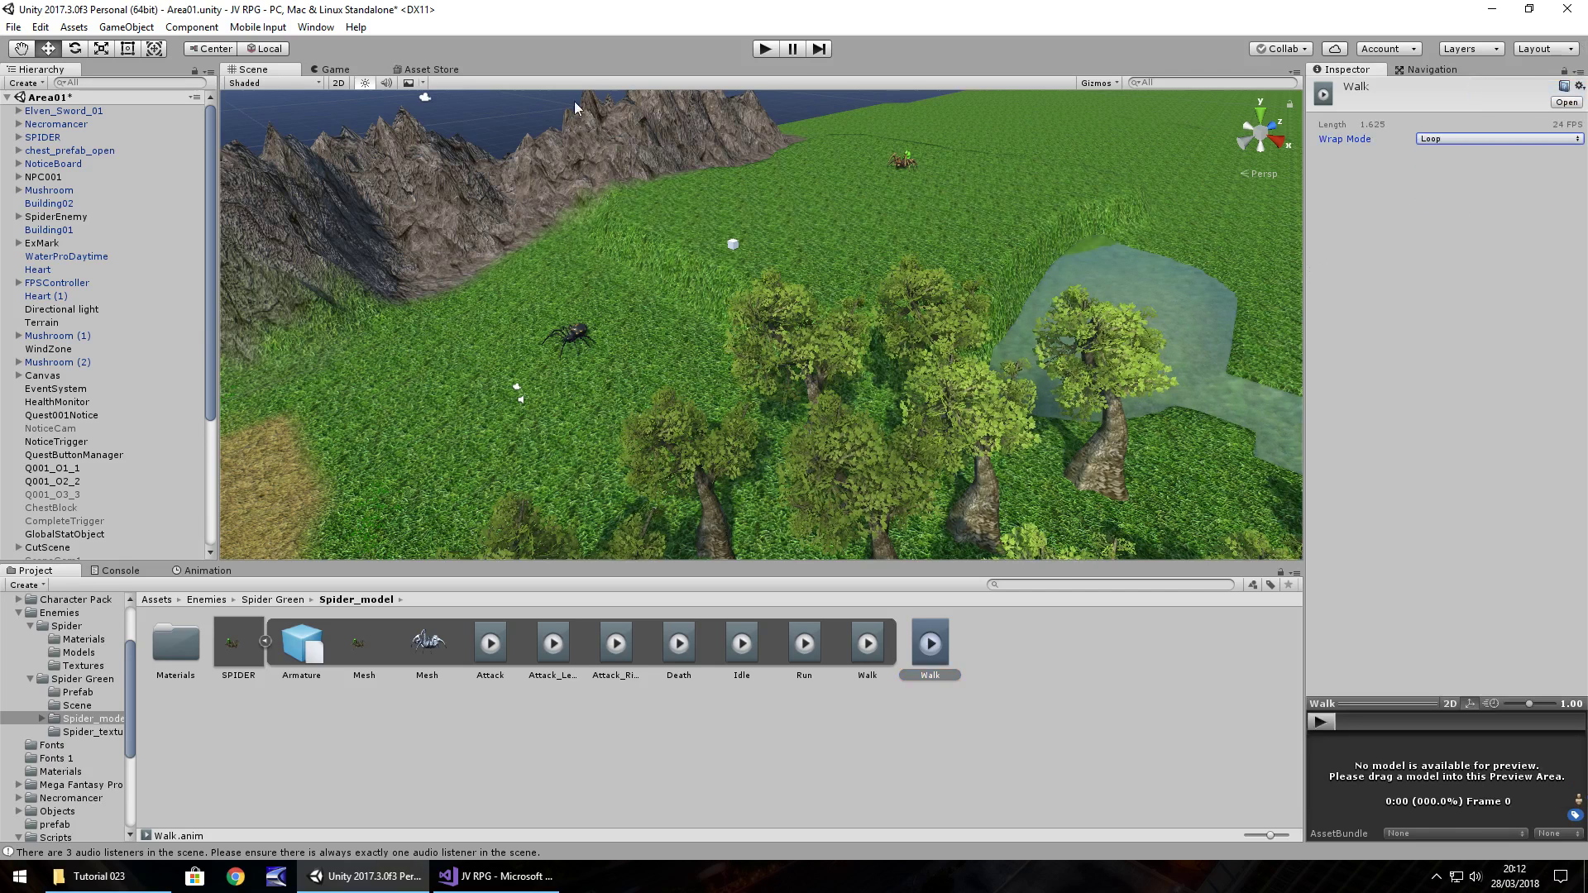
Play-test the scene, observe how the boss spider walks towards the destination cube, and stop the game.
left_click(766, 50)
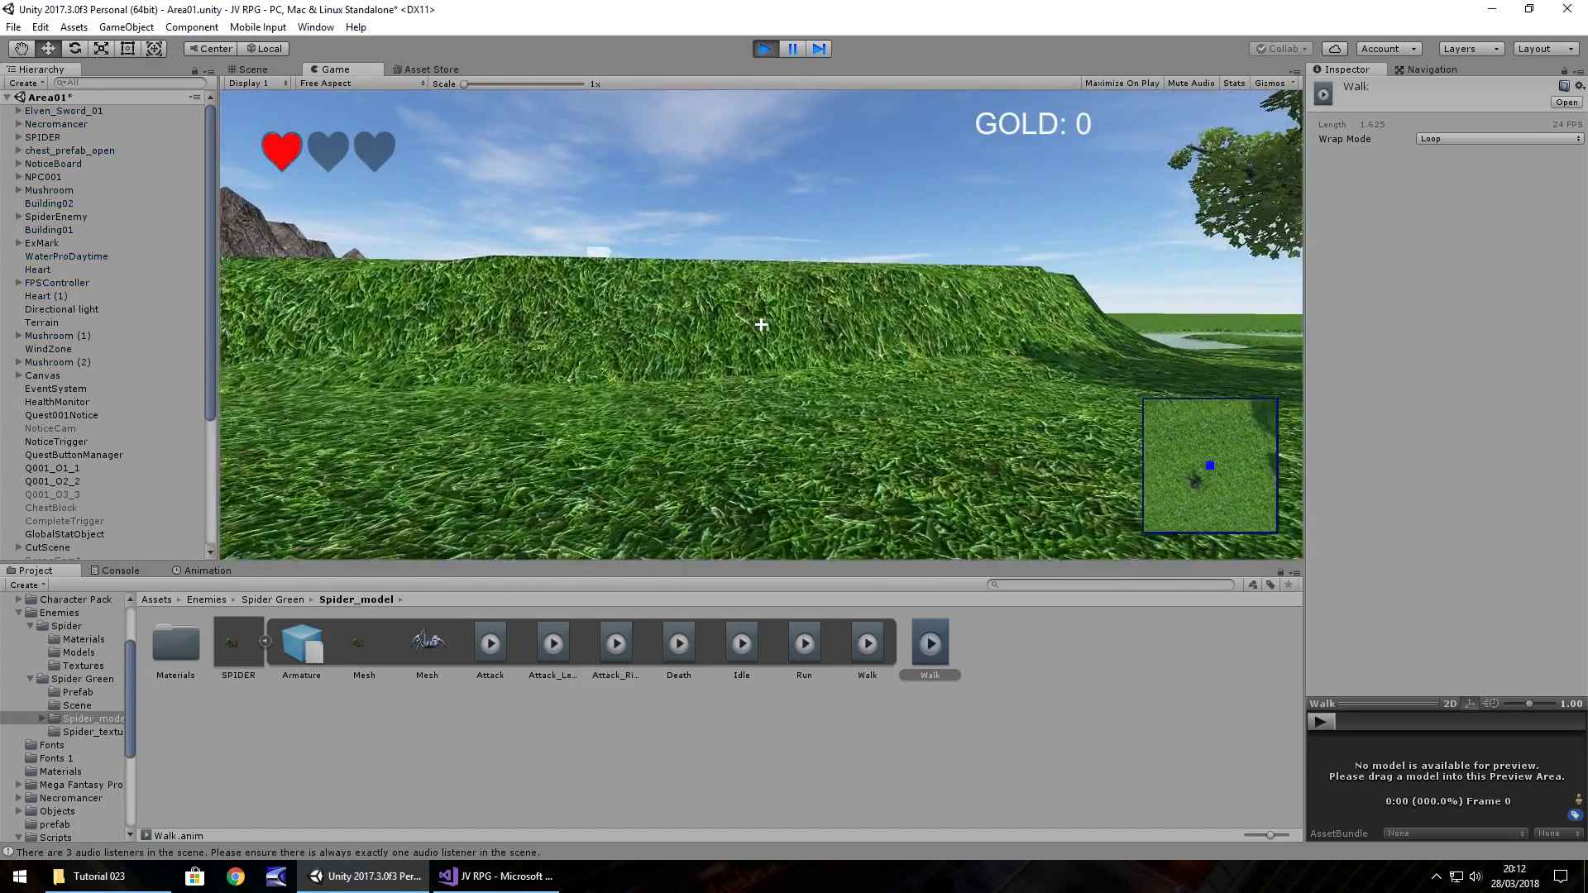
key("ctrl+p")
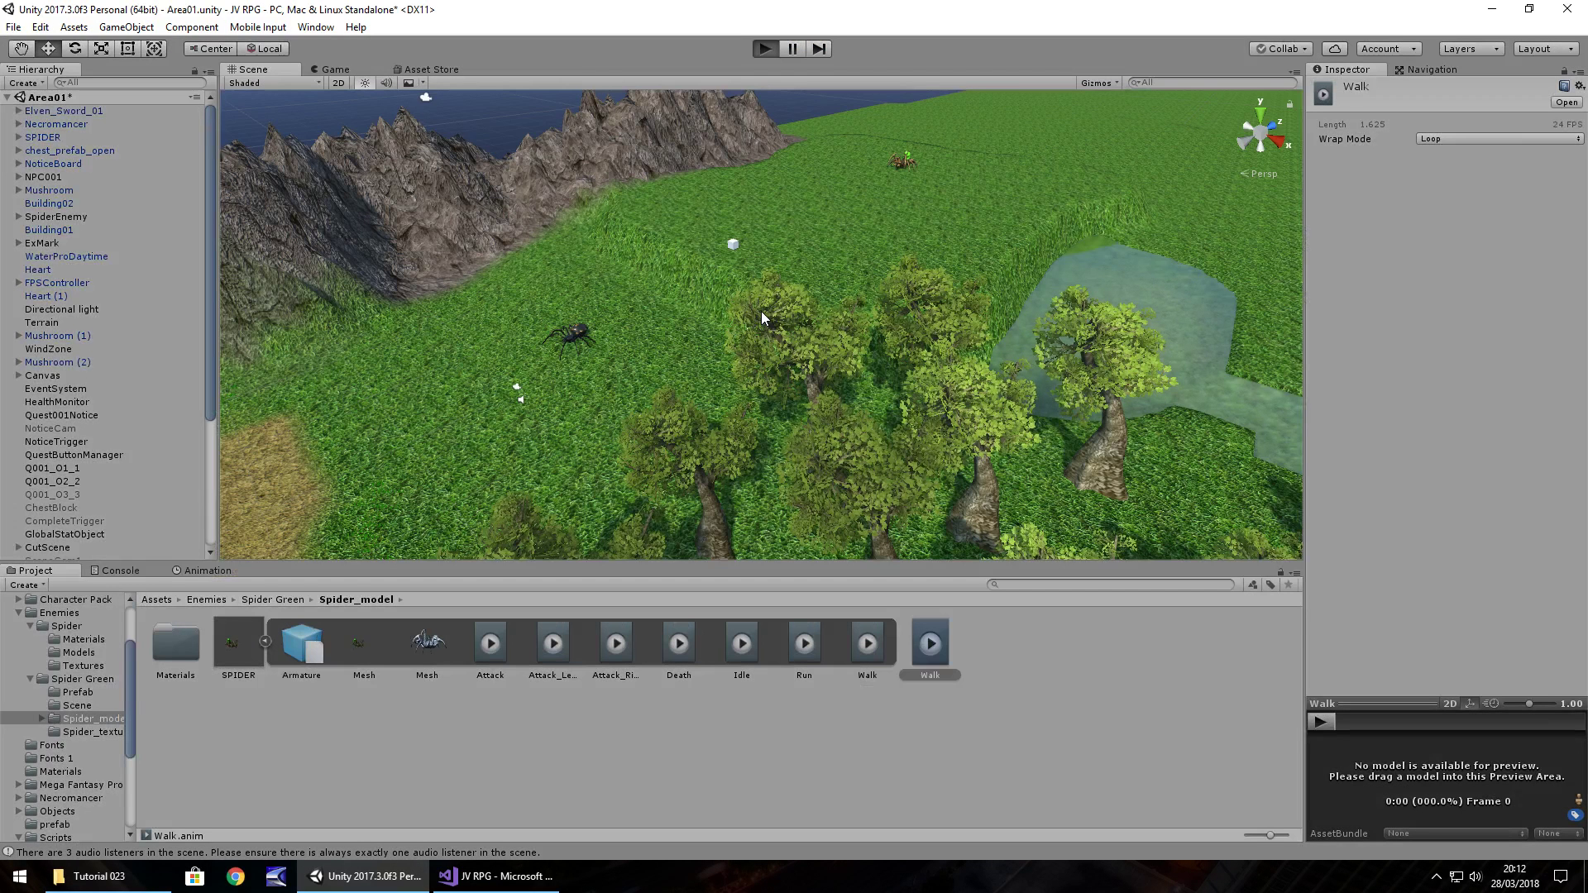
key("ctrl+p")
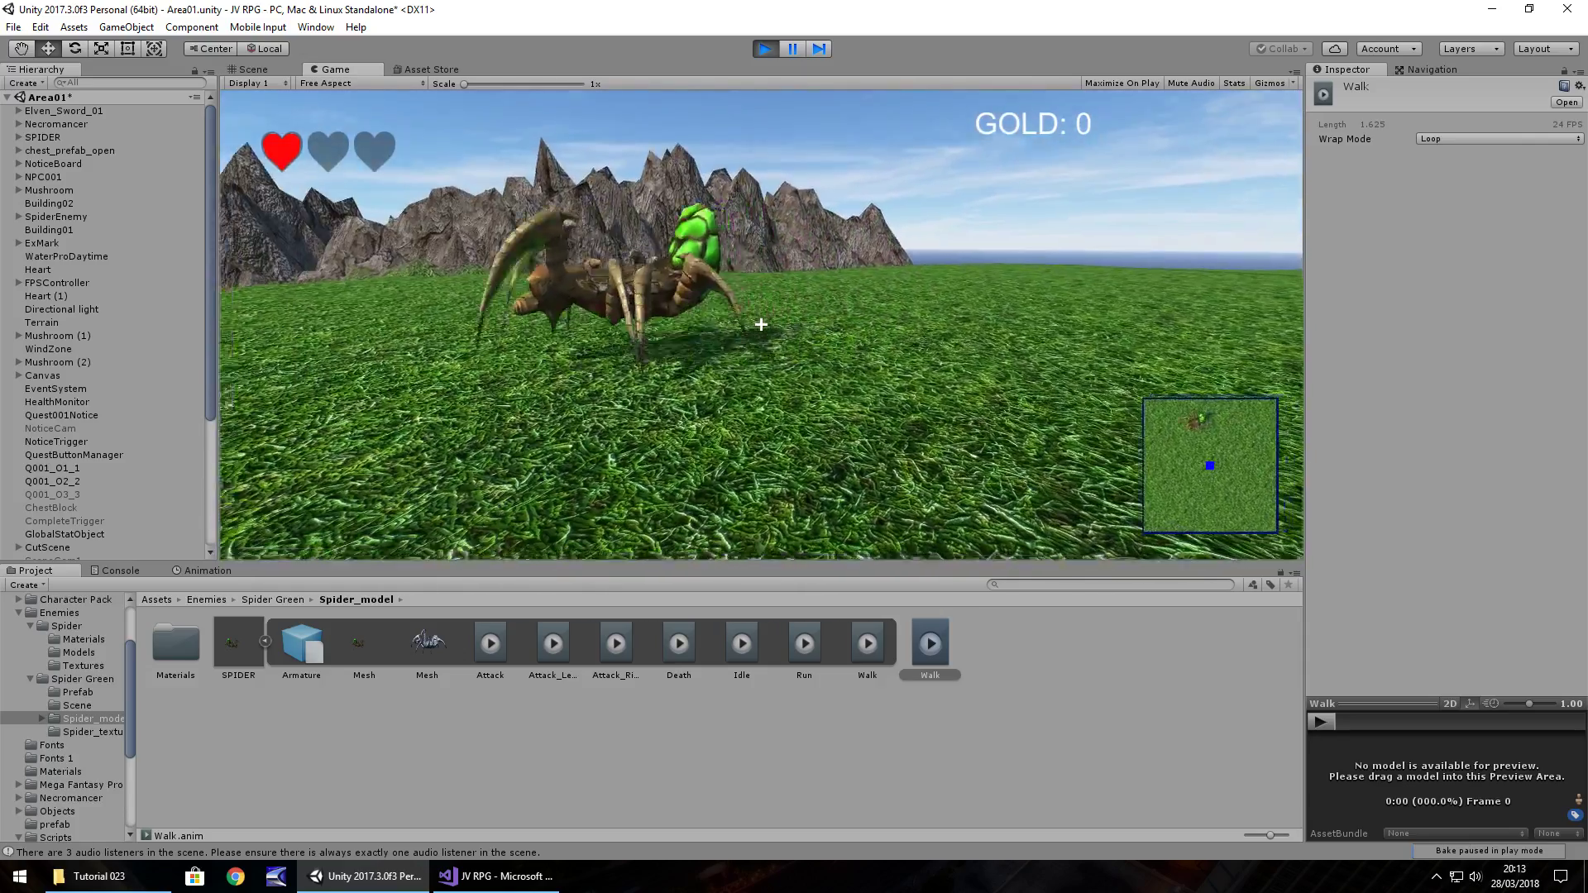
key("ctrl+p")
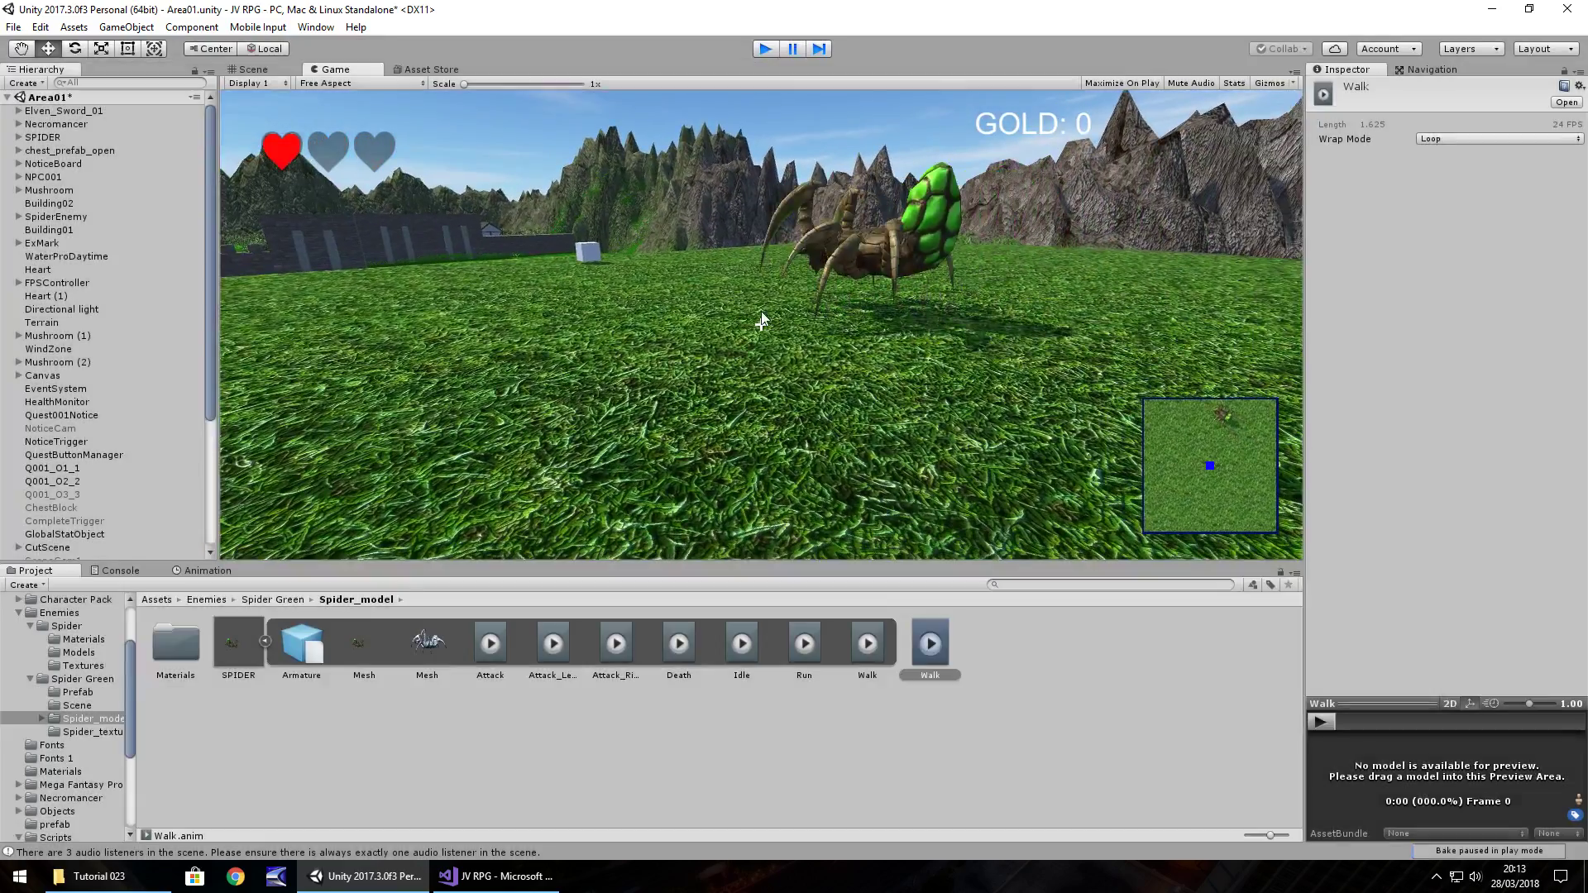
Select the terrain and examine its NavMesh coverage and object navigation settings around the spider and the destination cube.
right_click_drag(798, 271, 712, 280)
right_click_drag(781, 343, 712, 354)
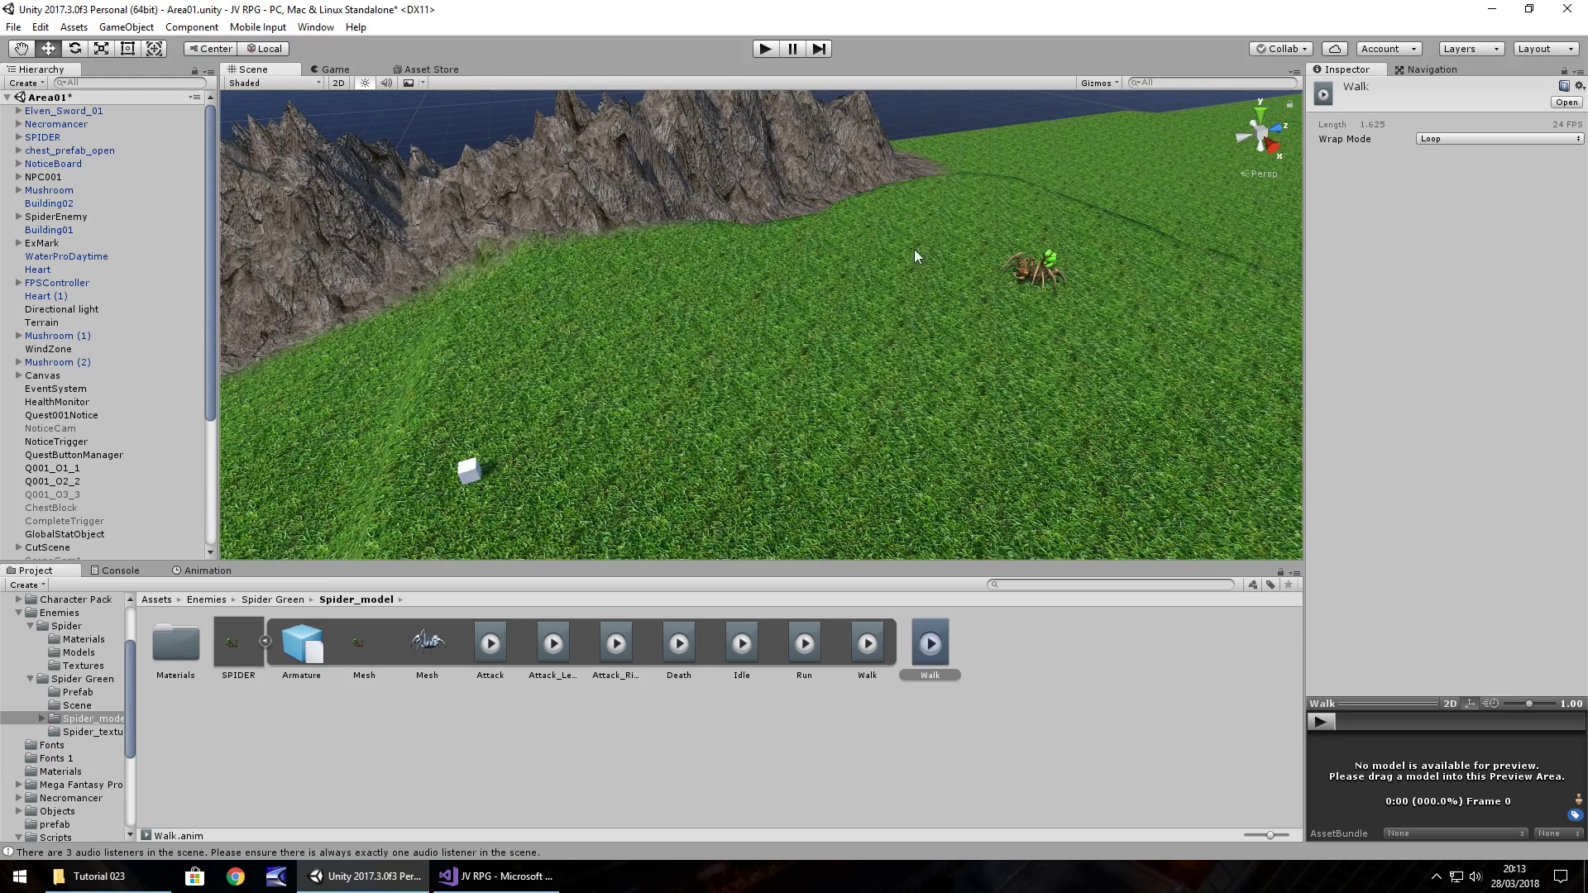
left_click(812, 422)
left_click(1453, 69)
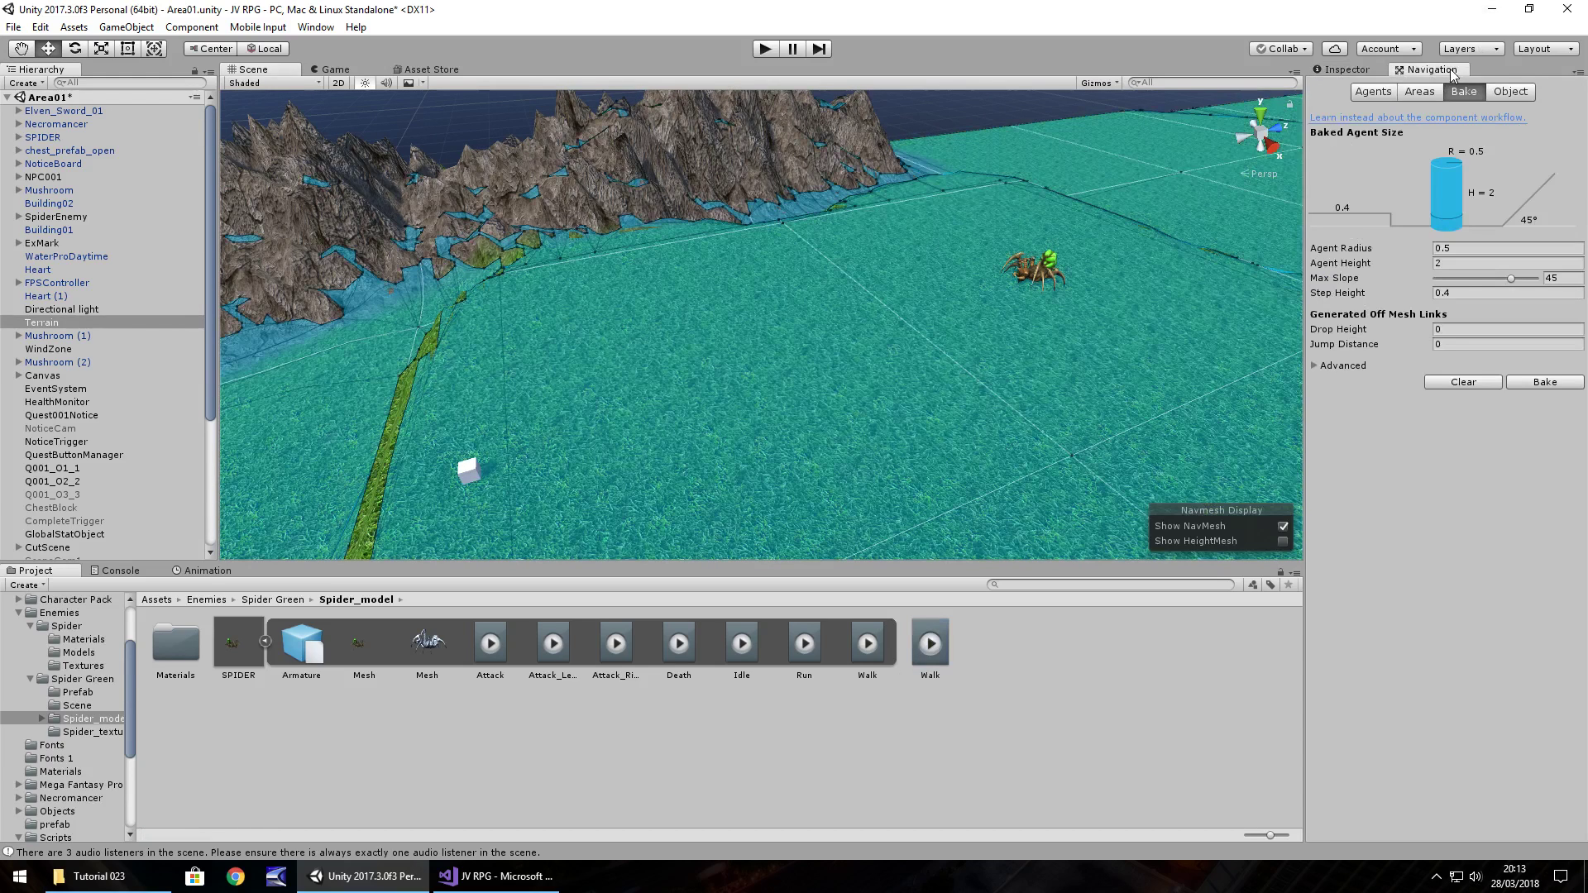
left_click(1520, 94)
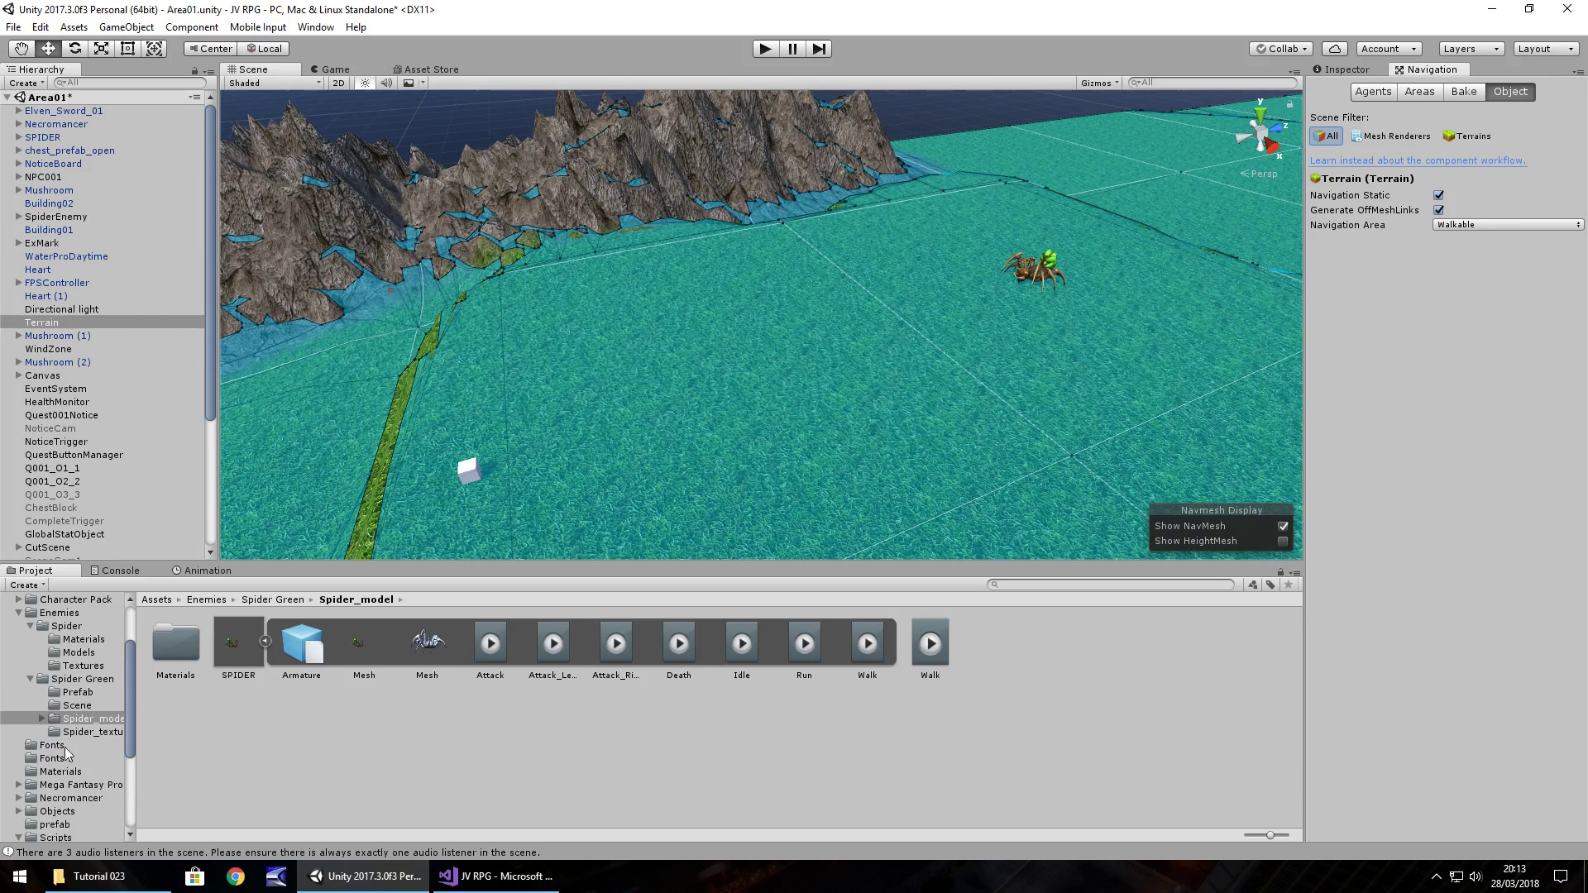
Place the box.004 model from the Mega Fantasy Props Pack FBX folder on the grass between the spider and the destination cube.
scroll(88, 748, "down", 3)
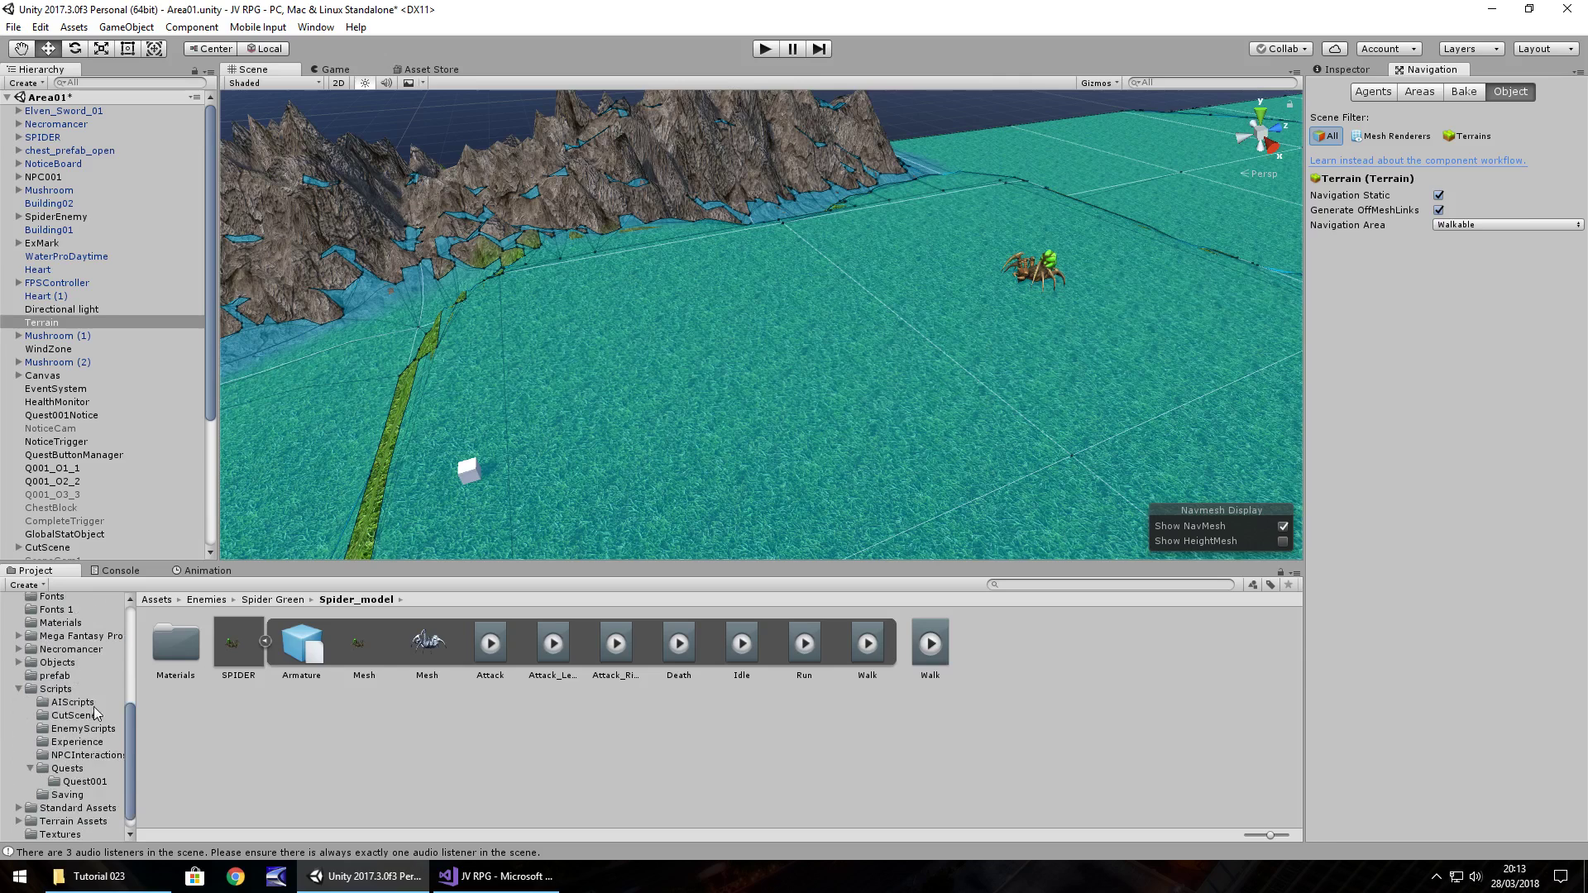
left_click(60, 636)
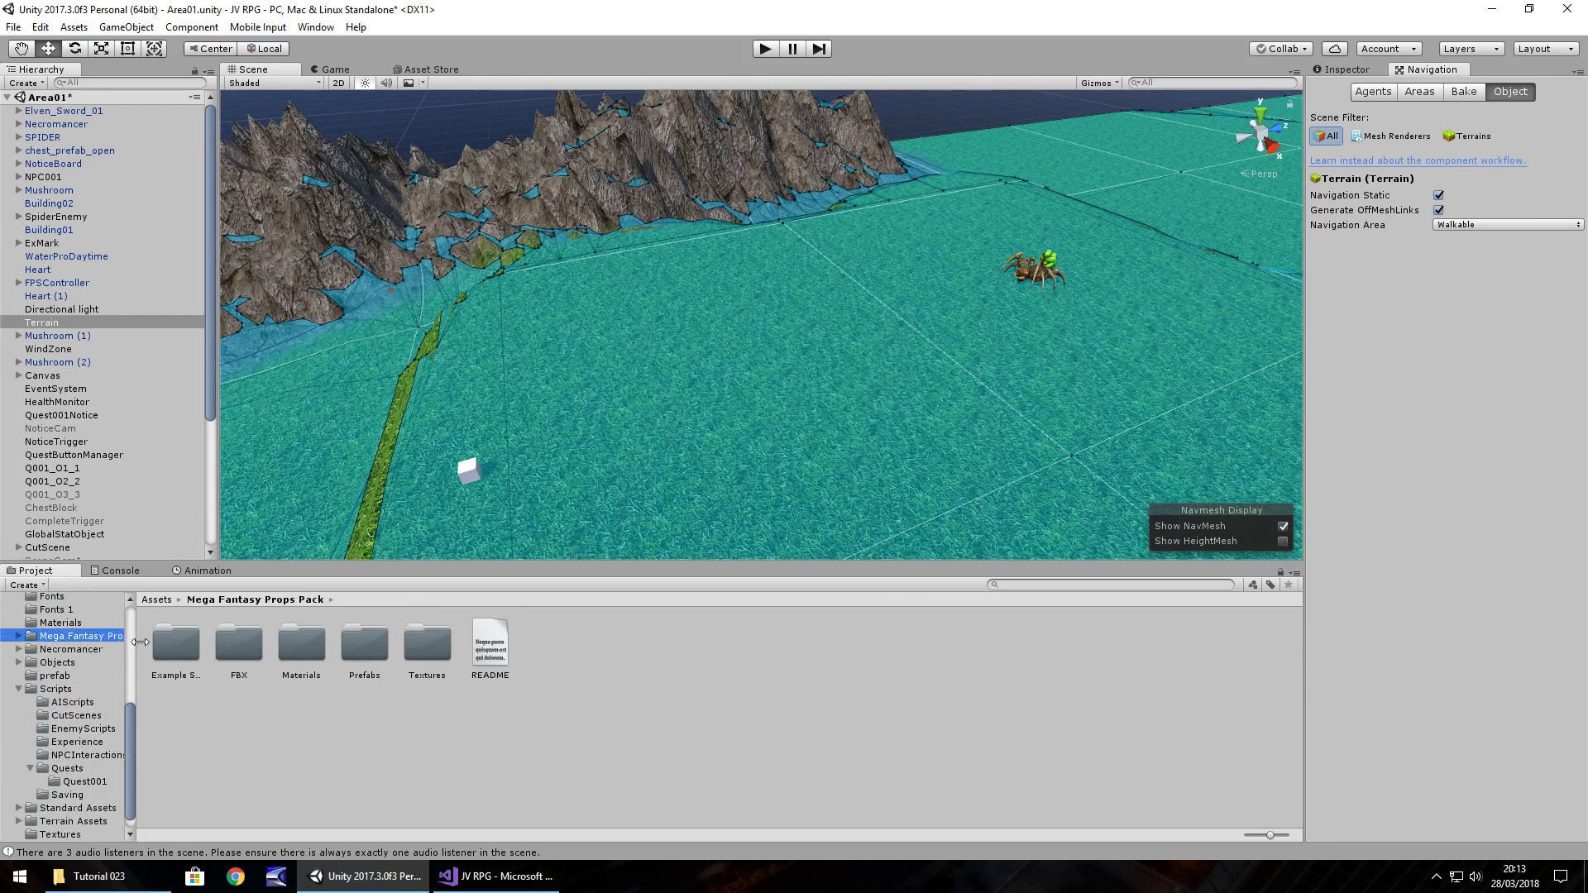
double_click(240, 647)
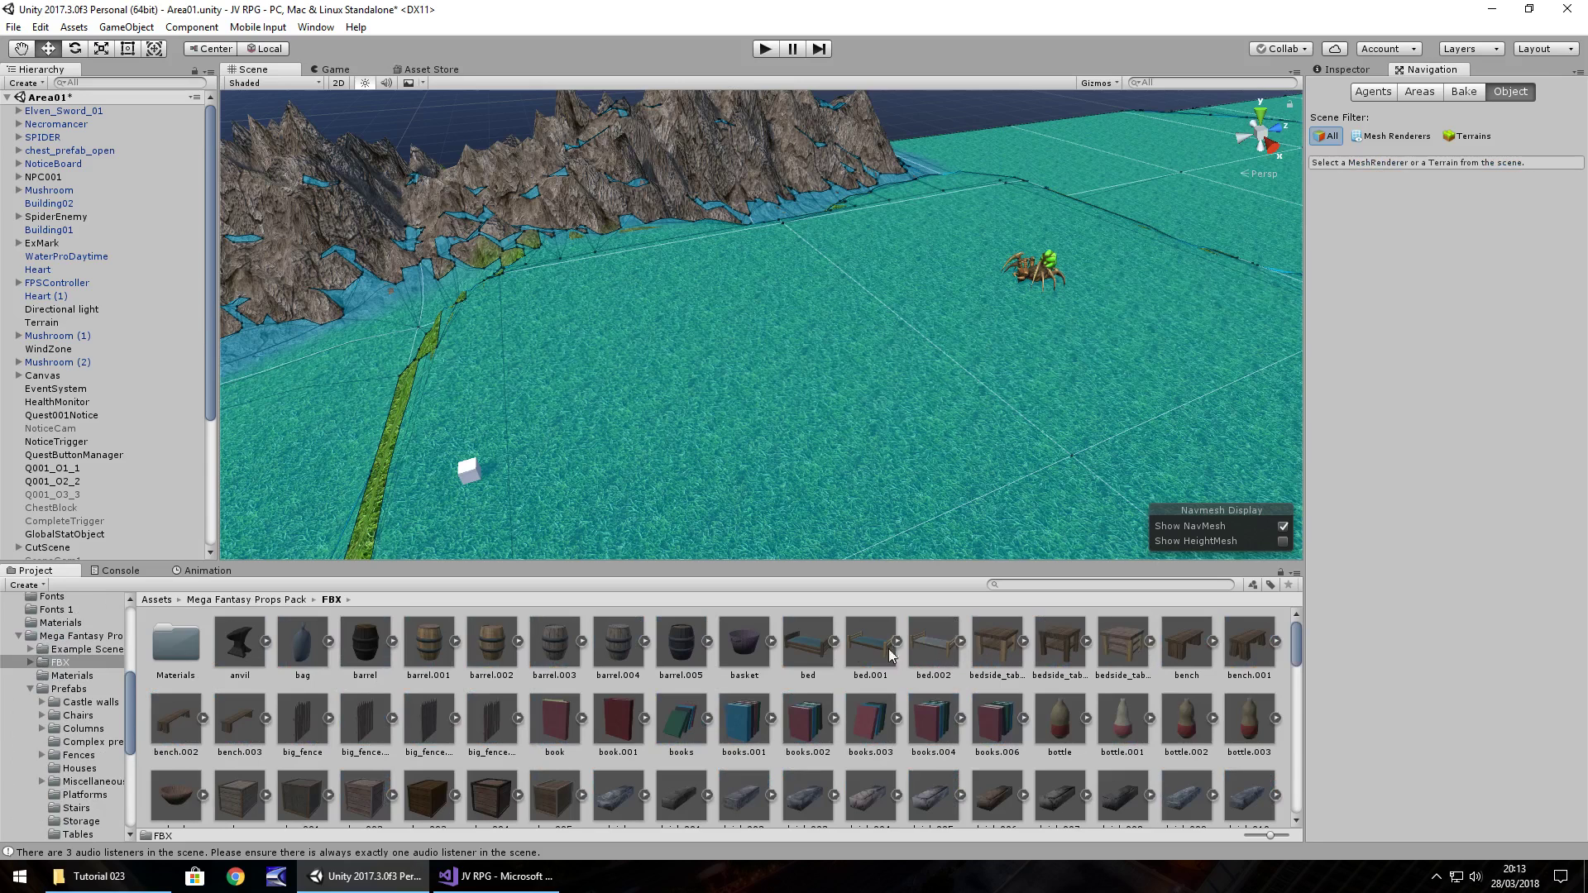
scroll(927, 724, "down", 2)
left_click_drag(509, 677, 878, 320)
Set the box's scale to 3 on X, Y and Z.
left_click(1363, 71)
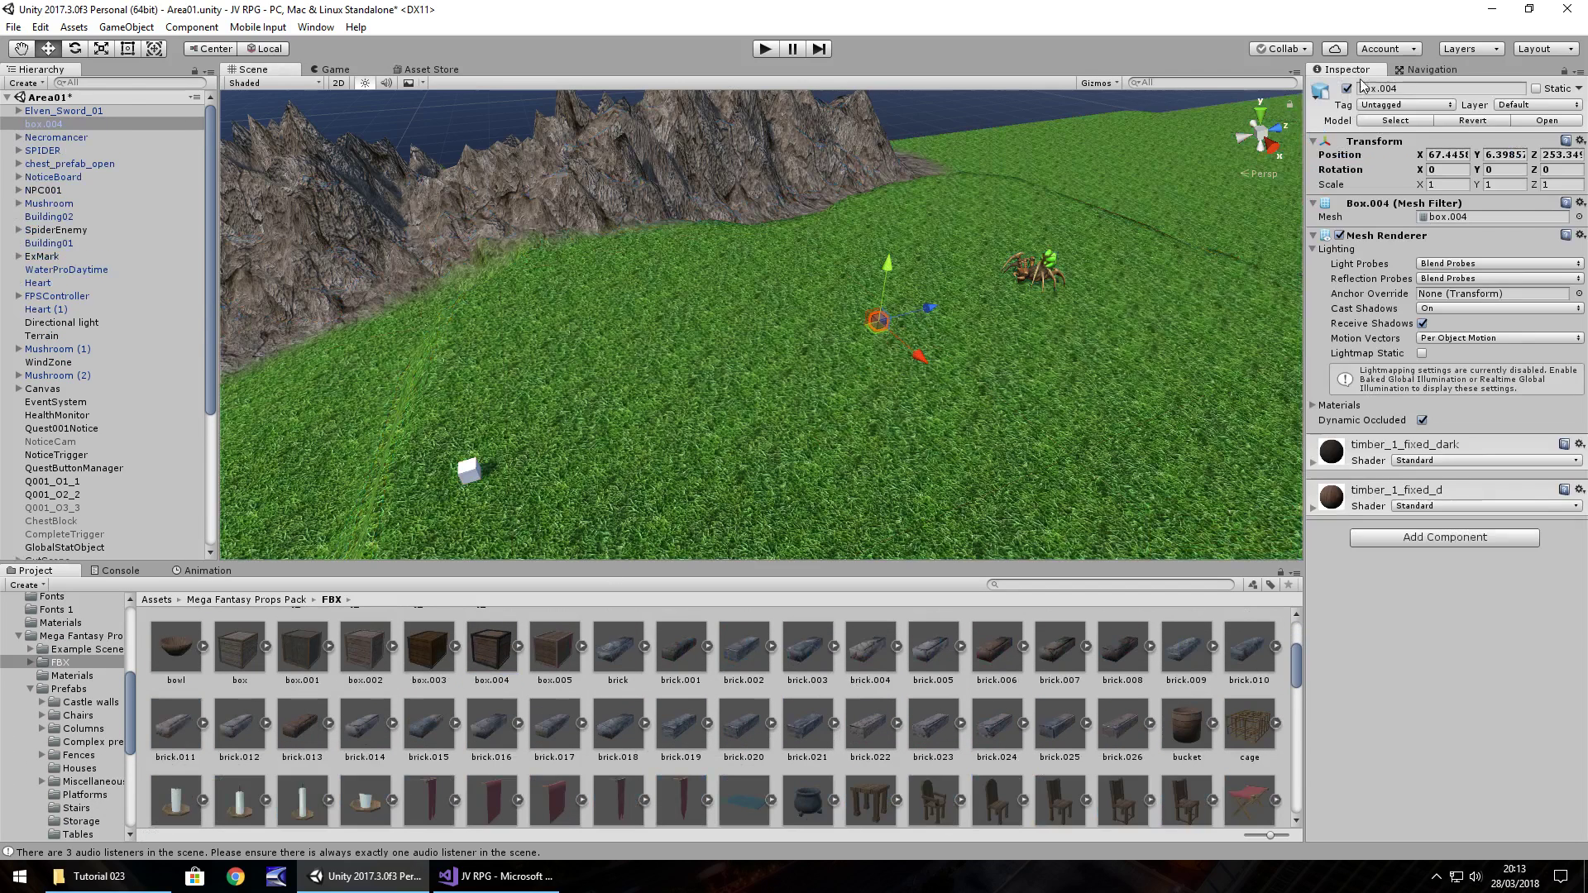
left_click(1445, 183)
type("3")
key("Tab")
type("3")
key("Tab")
type("3")
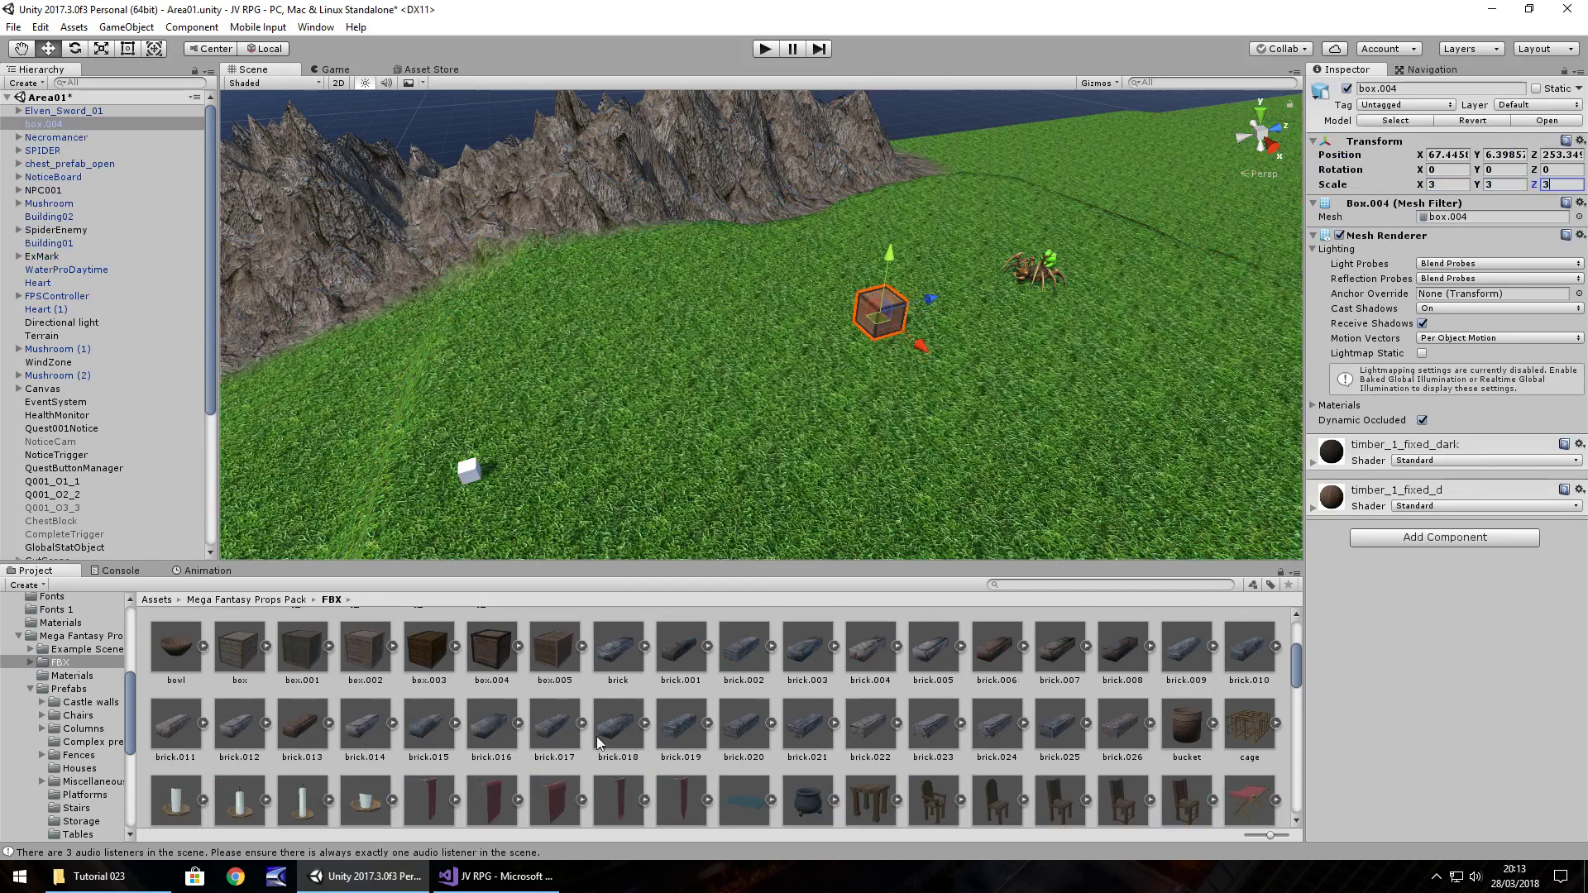
Find the wall_short_no_side model in the FBX folder and place it between the box and the spider.
scroll(616, 748, "down", 10)
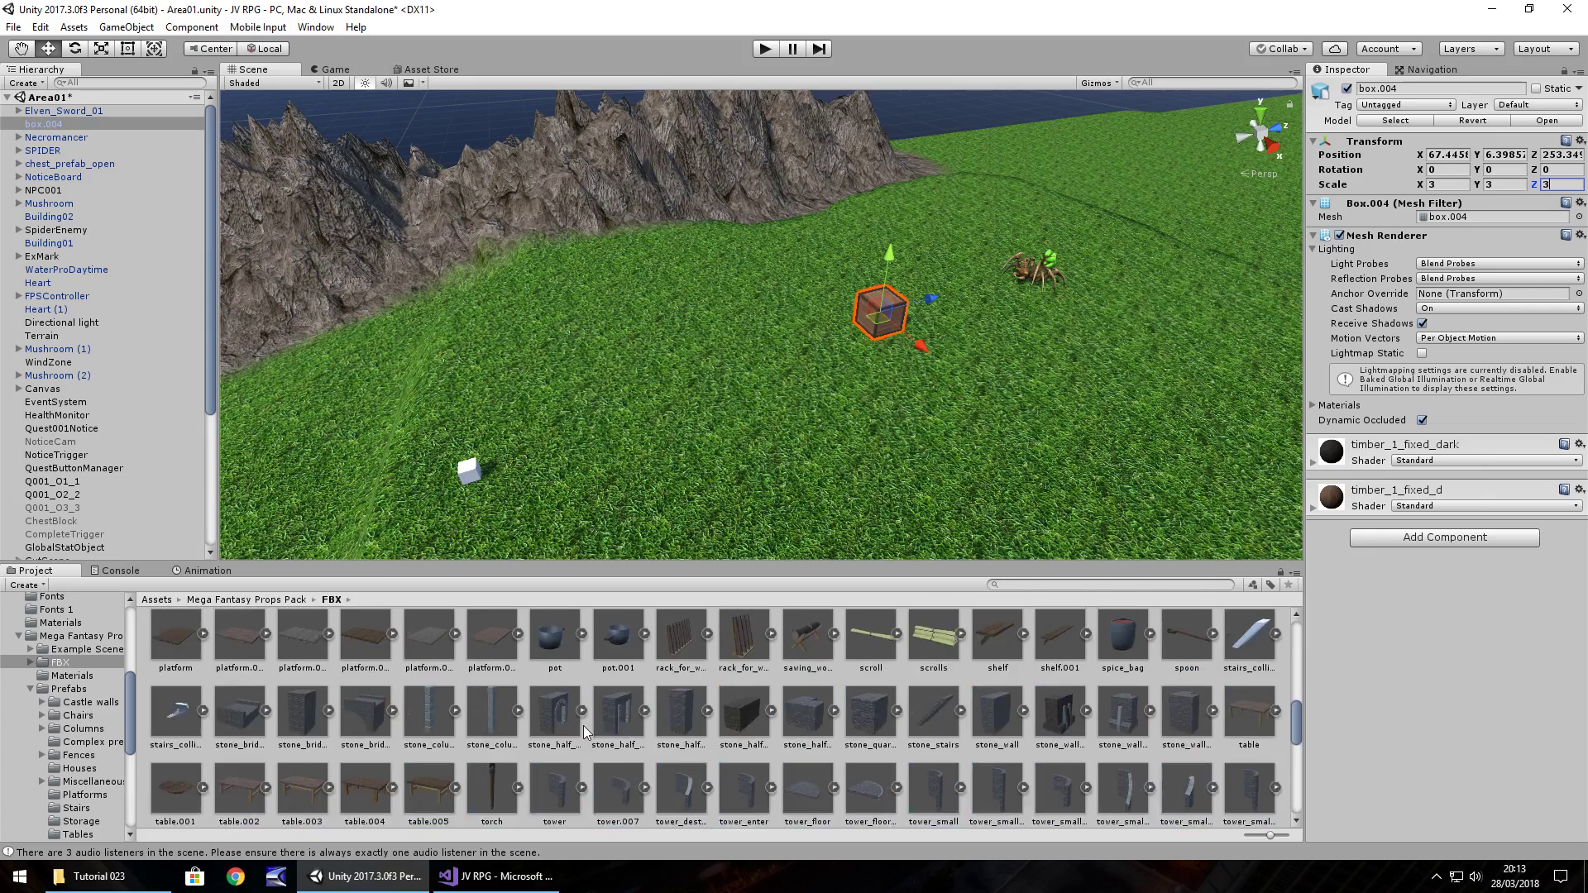
scroll(588, 728, "down", 1)
scroll(624, 677, "down", 2)
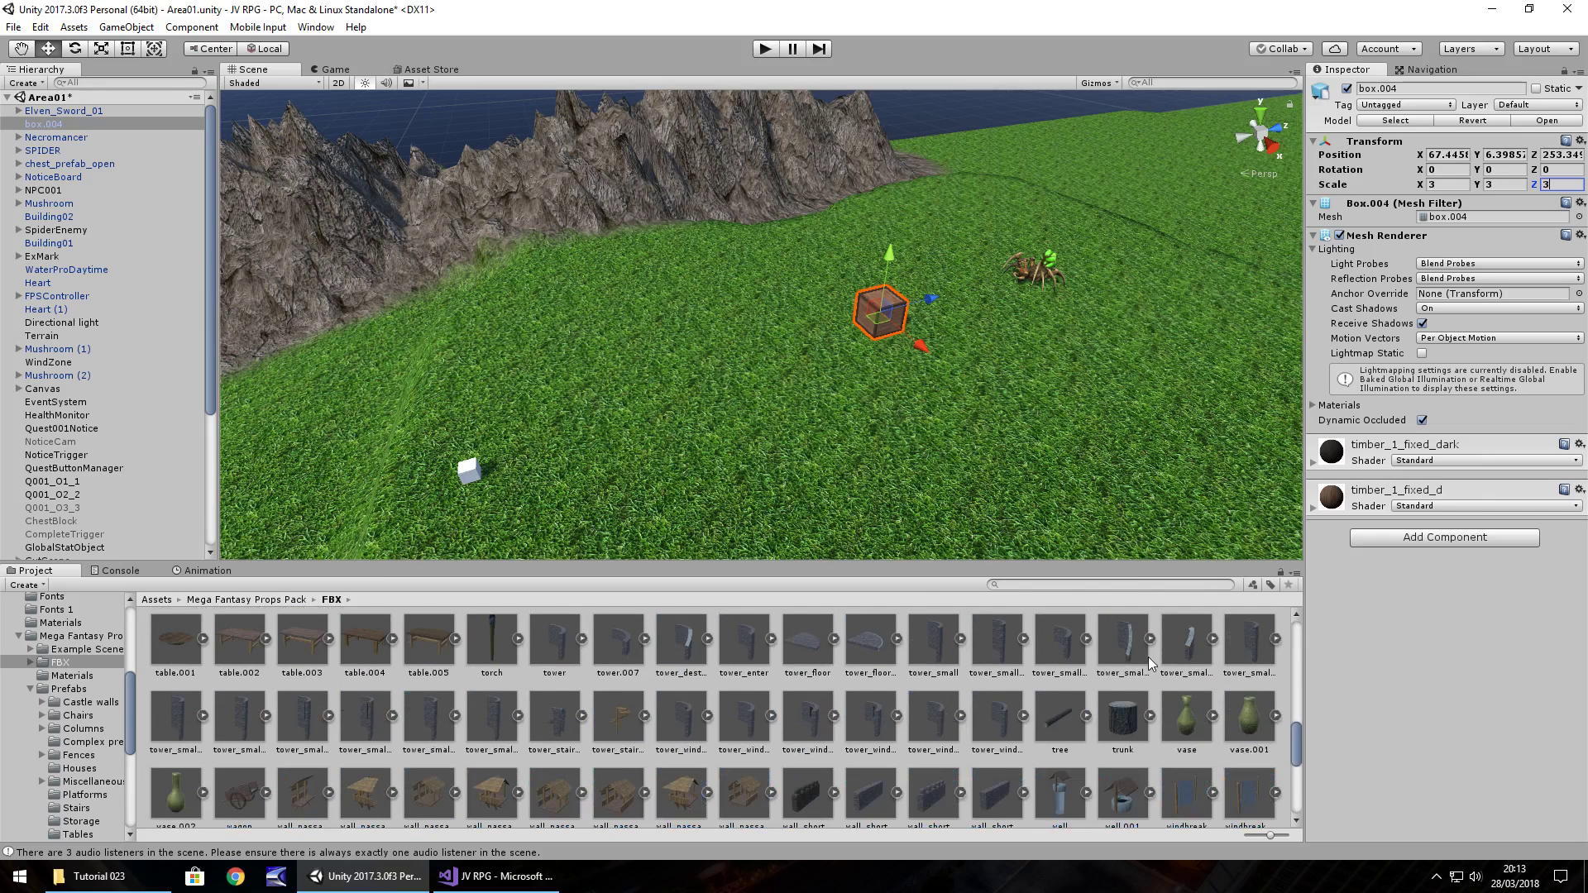
scroll(877, 723, "down", 1)
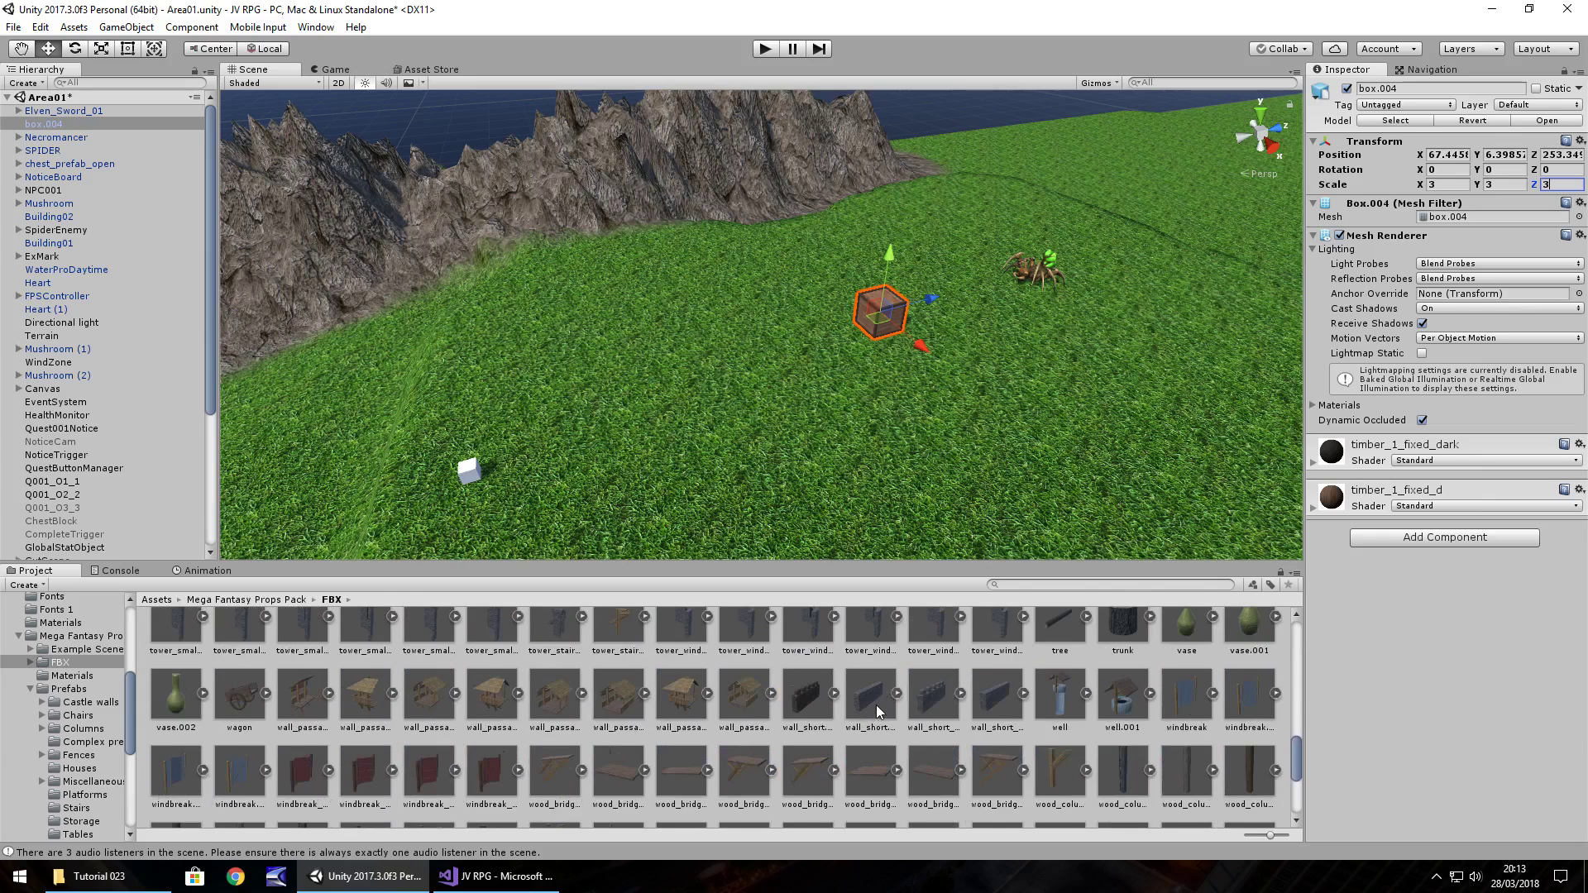
left_click_drag(952, 705, 962, 313)
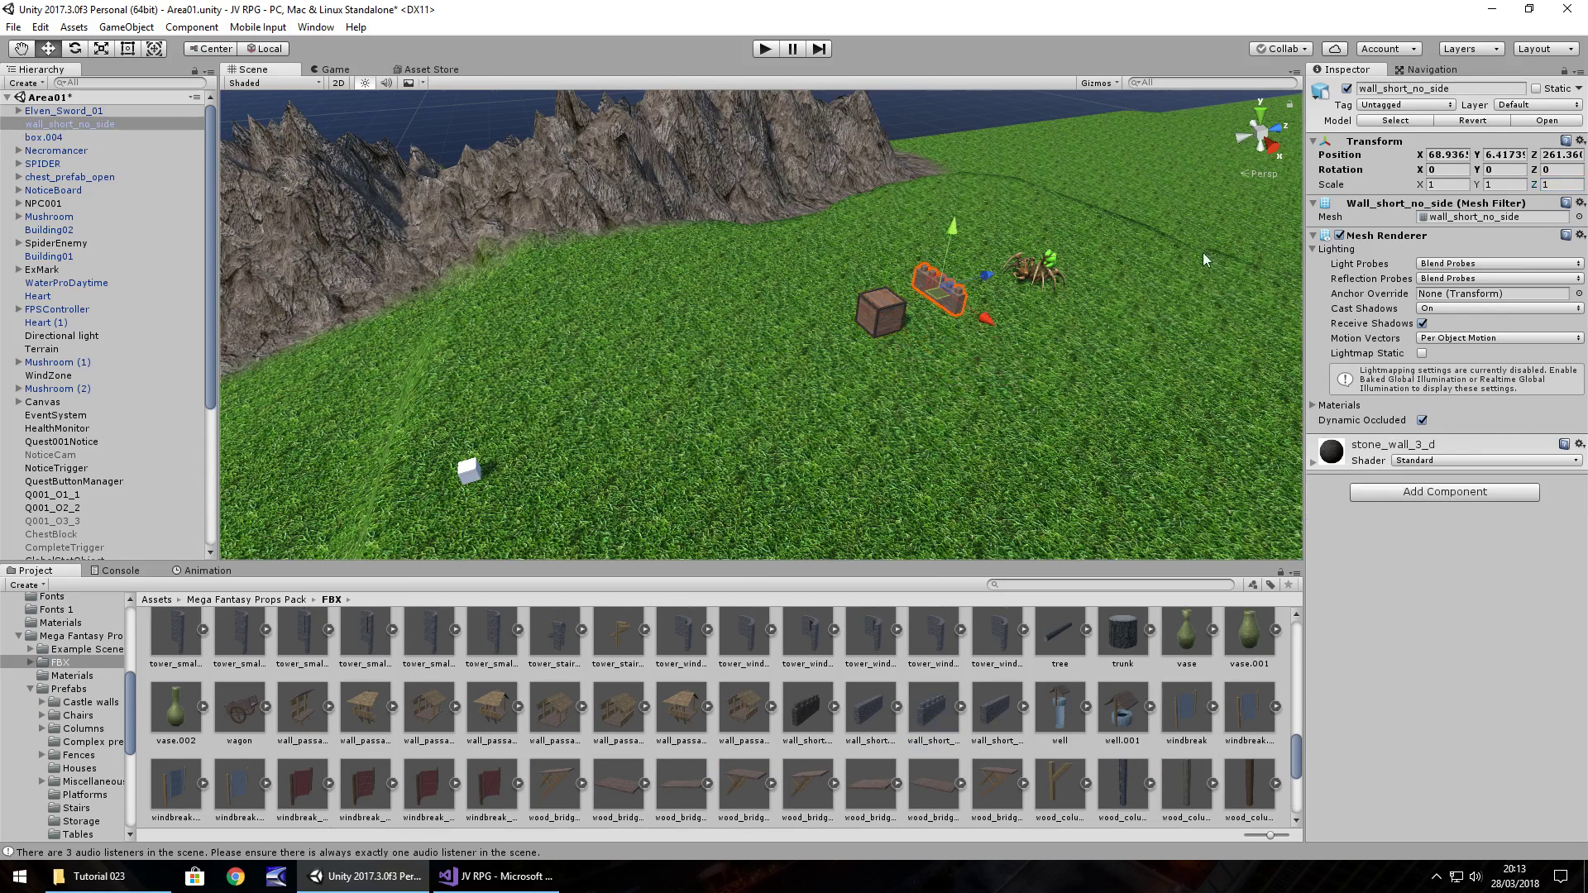
Set the stone wall's scale to 3 on X, Y and Z.
left_click(1453, 186)
type("3")
key("Tab")
type("3")
key("Tab")
type("3")
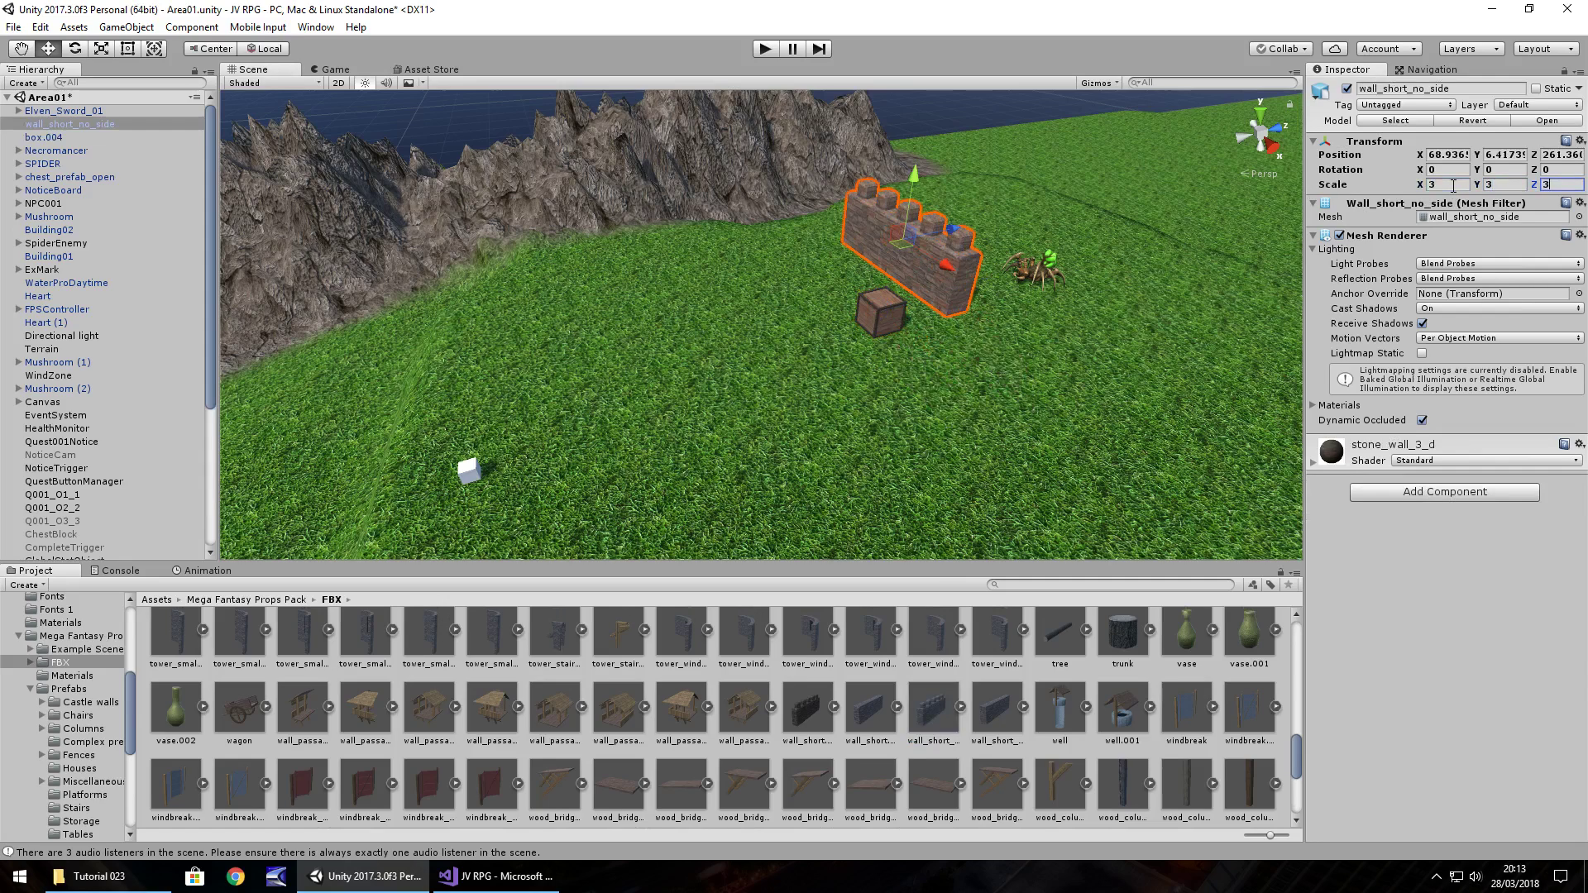
Duplicate the wall twice and line up the copies end to end at Z 246.11, with X at 93.19 and 75.19.
right_click_drag(959, 217, 726, 324)
left_click_drag(732, 341, 897, 553)
key("ctrl+d")
right_click_drag(897, 553, 869, 403)
key("ctrl+d")
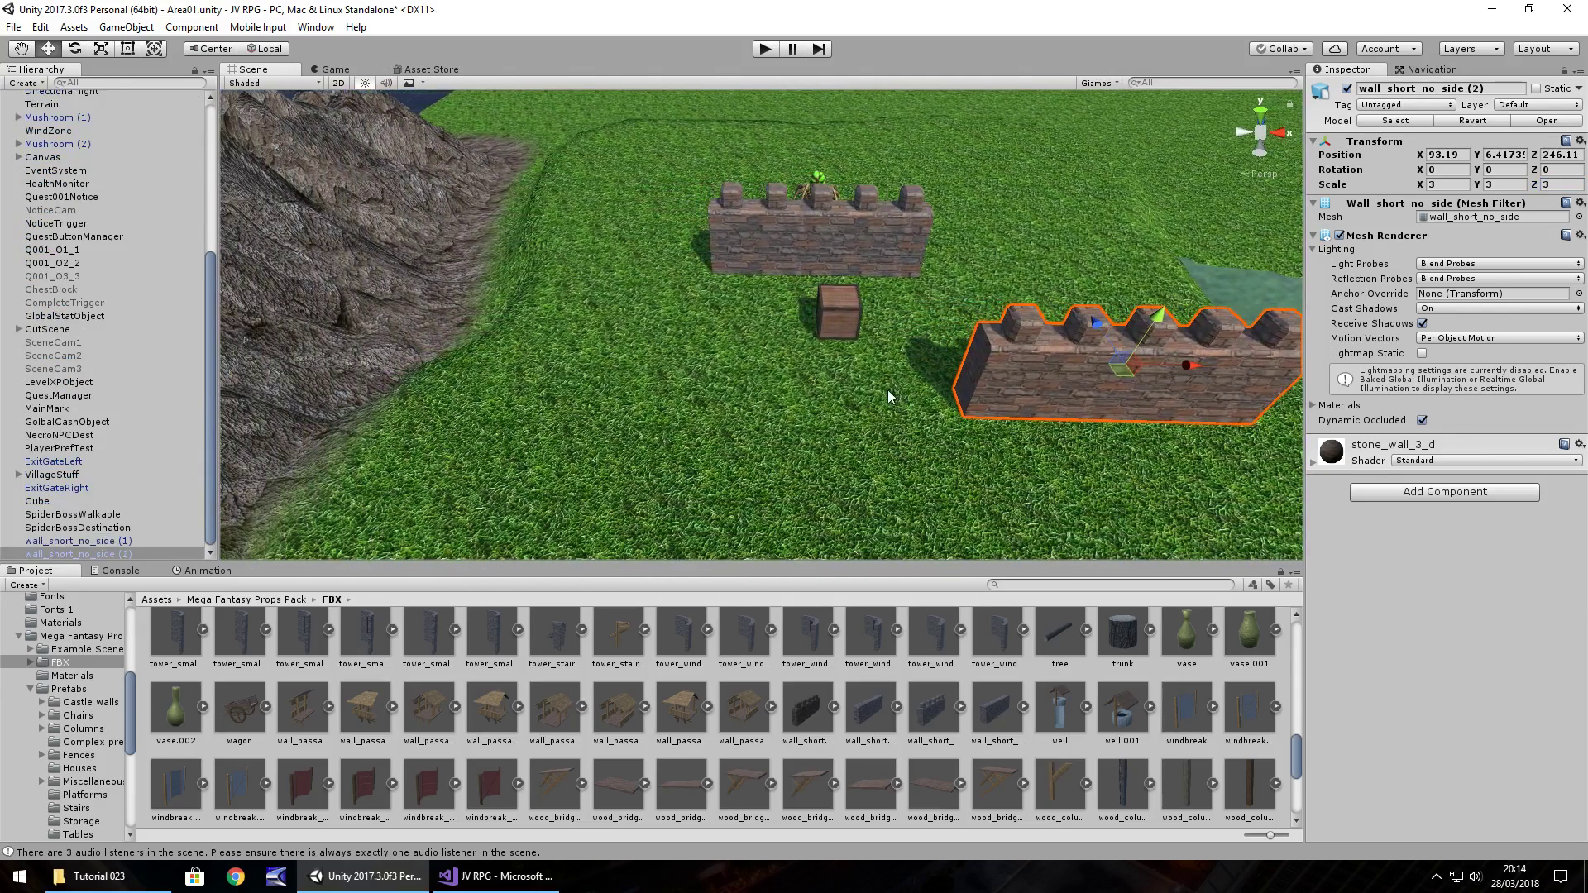
left_click_drag(1156, 381, 890, 415)
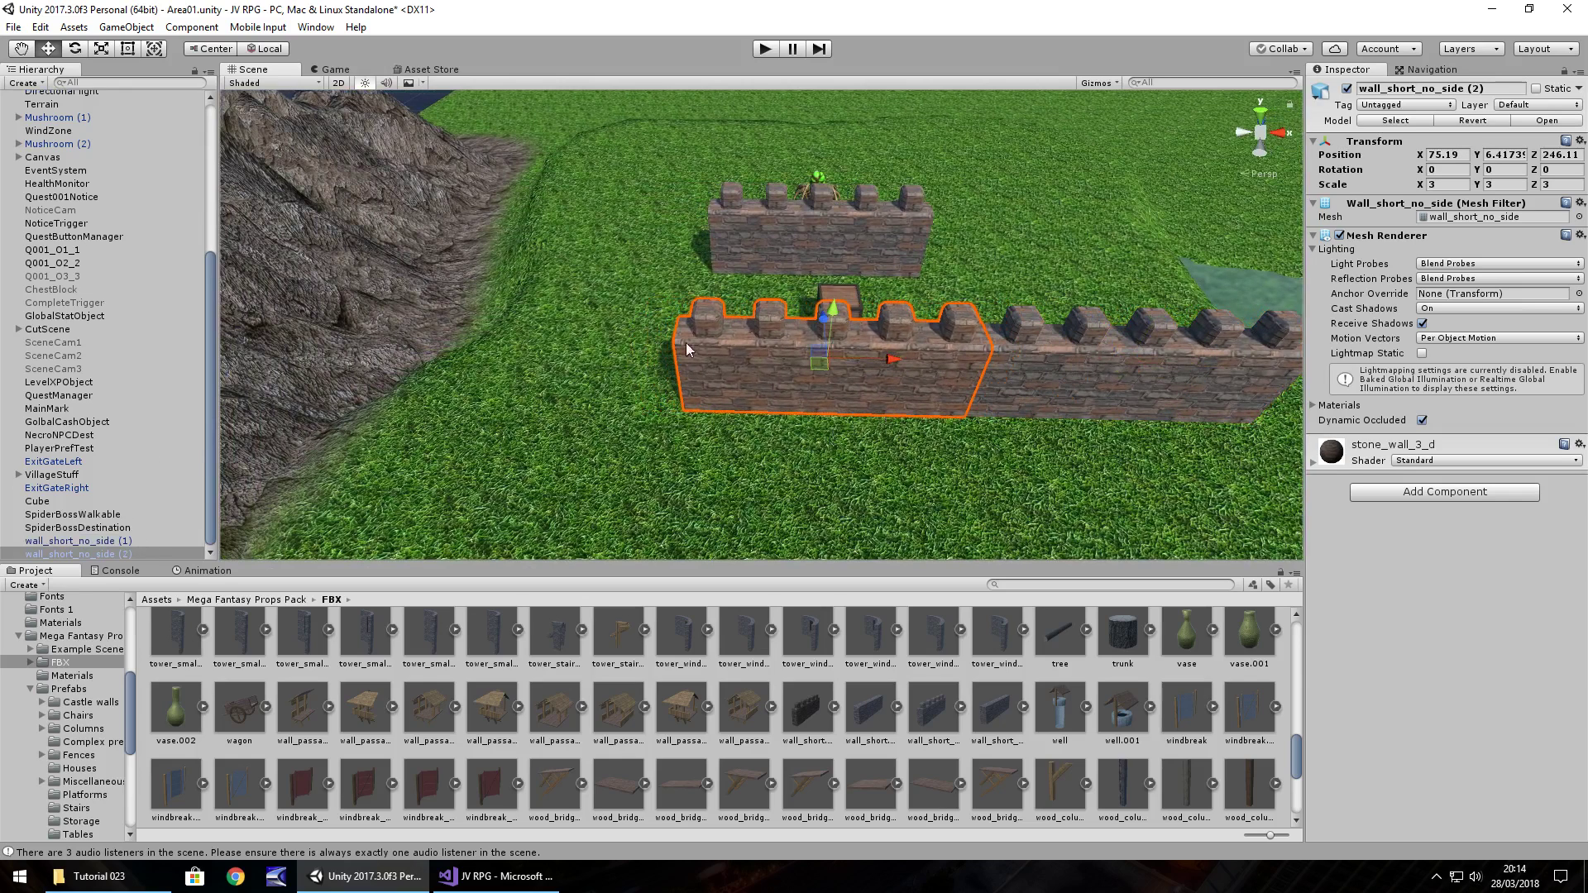
Select all three wall pieces and add a Box Collider to them.
left_click(865, 227, "shift")
left_click(1066, 355, "shift")
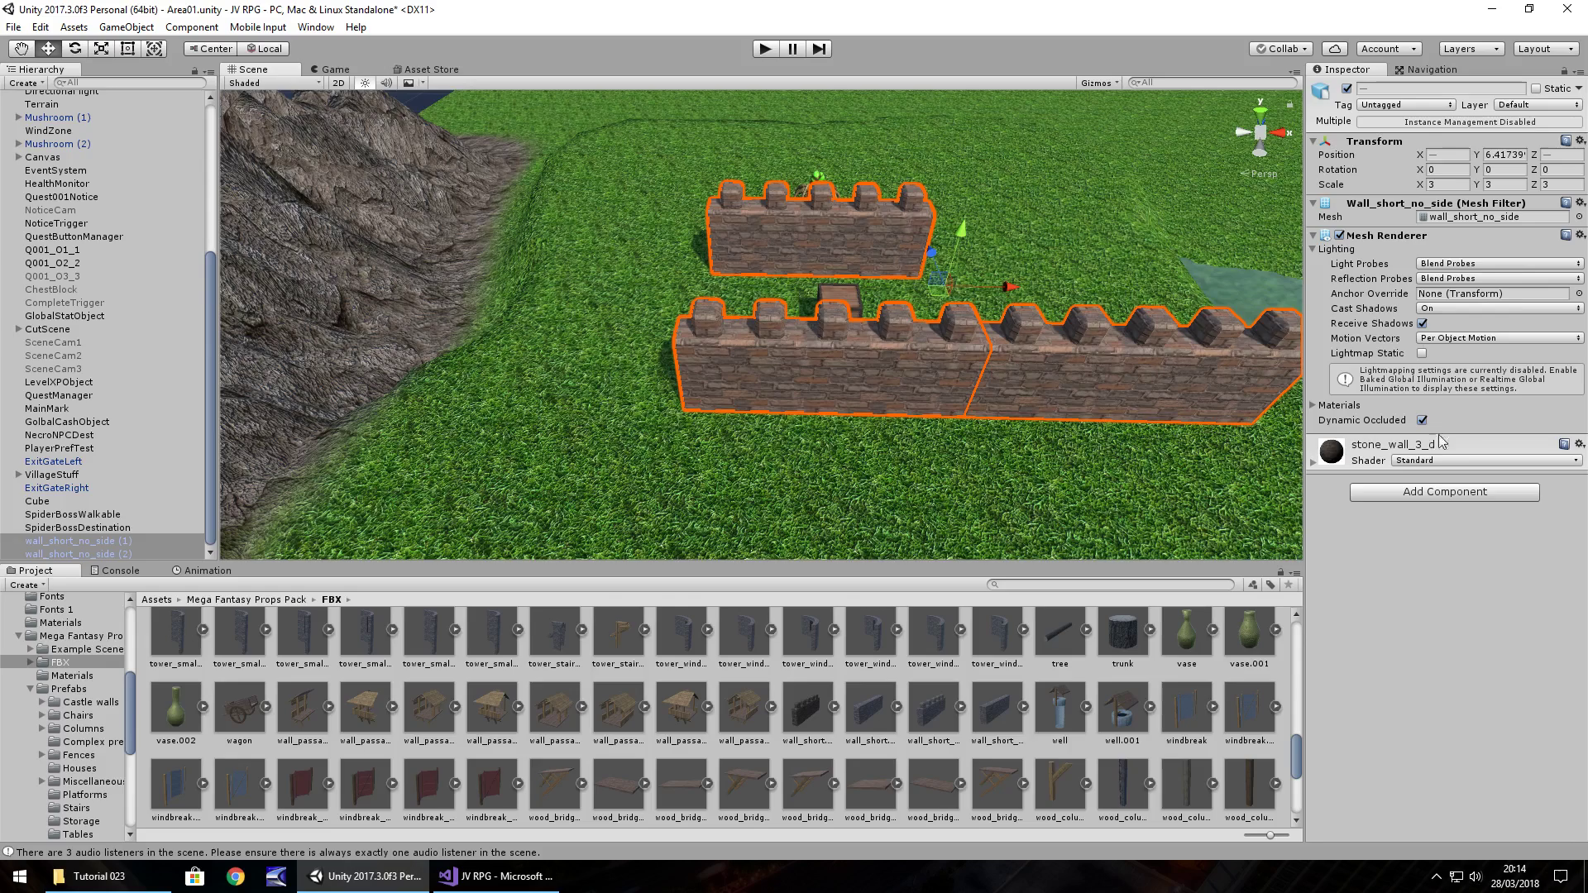
left_click(1436, 494)
key("BackSpace")
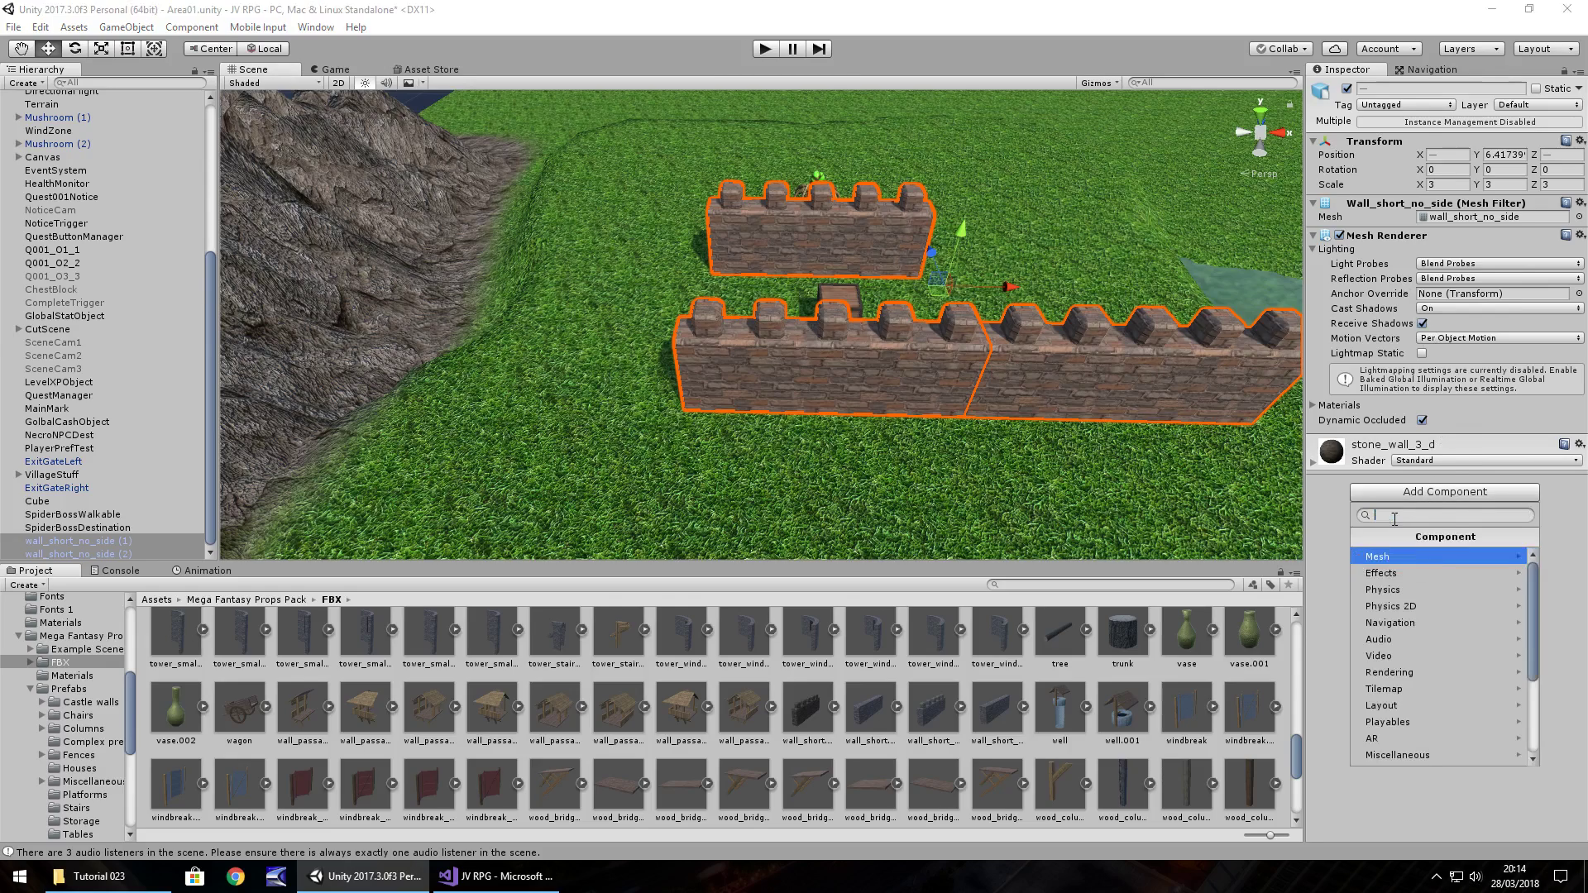
left_click(1384, 589)
left_click(1423, 590)
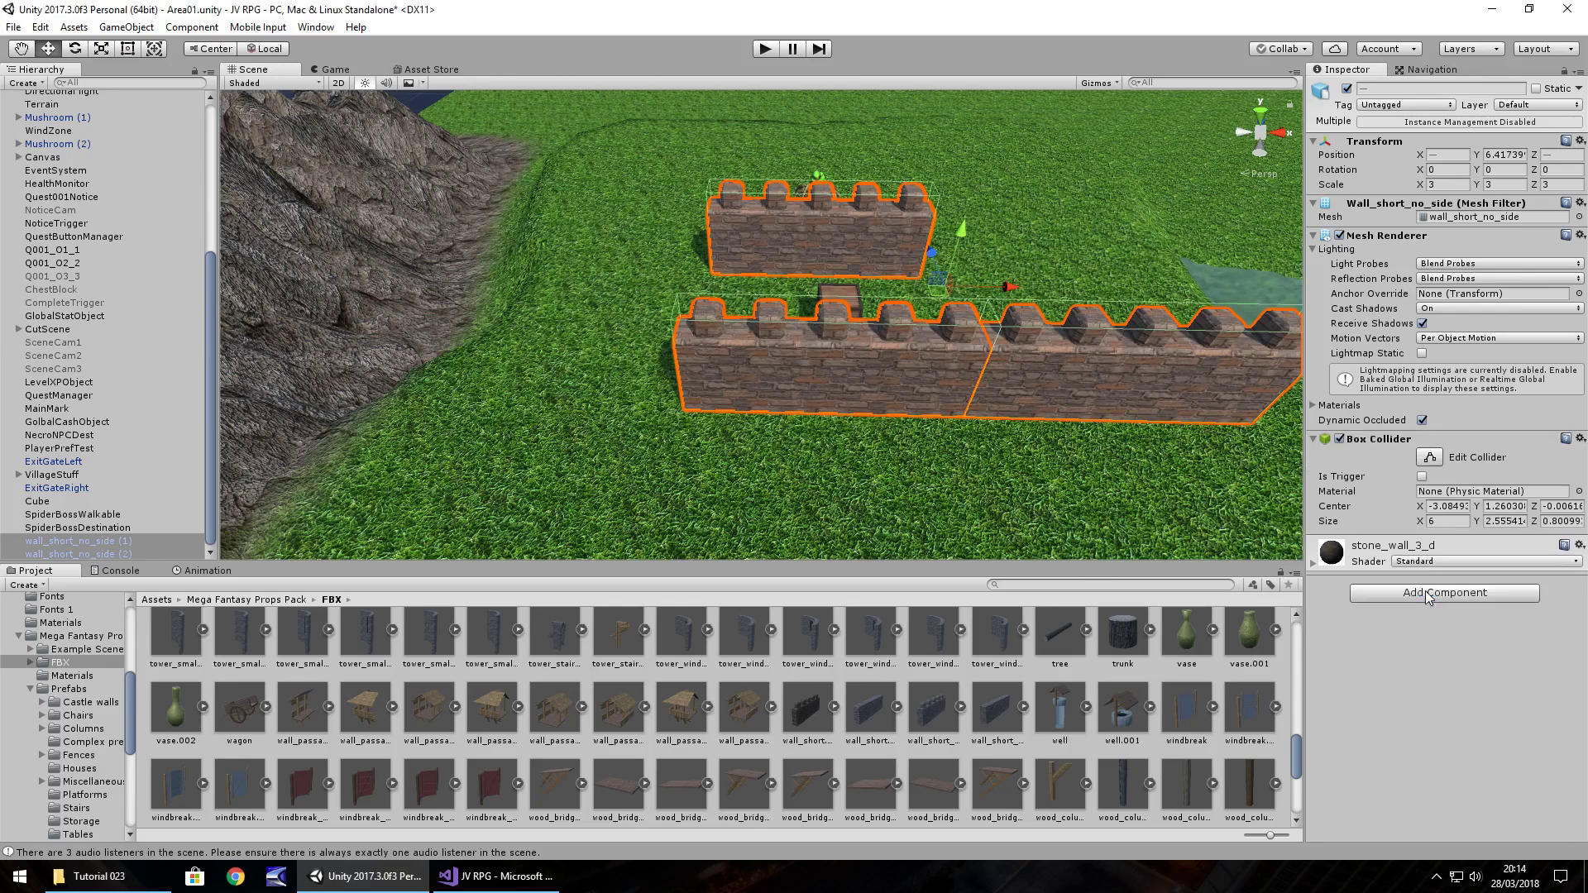
Move box.004 between the walls to Z 256.38 and add a Box Collider to it.
left_click_drag(1024, 417, 815, 354, "alt")
left_click(707, 364)
left_click(1452, 545)
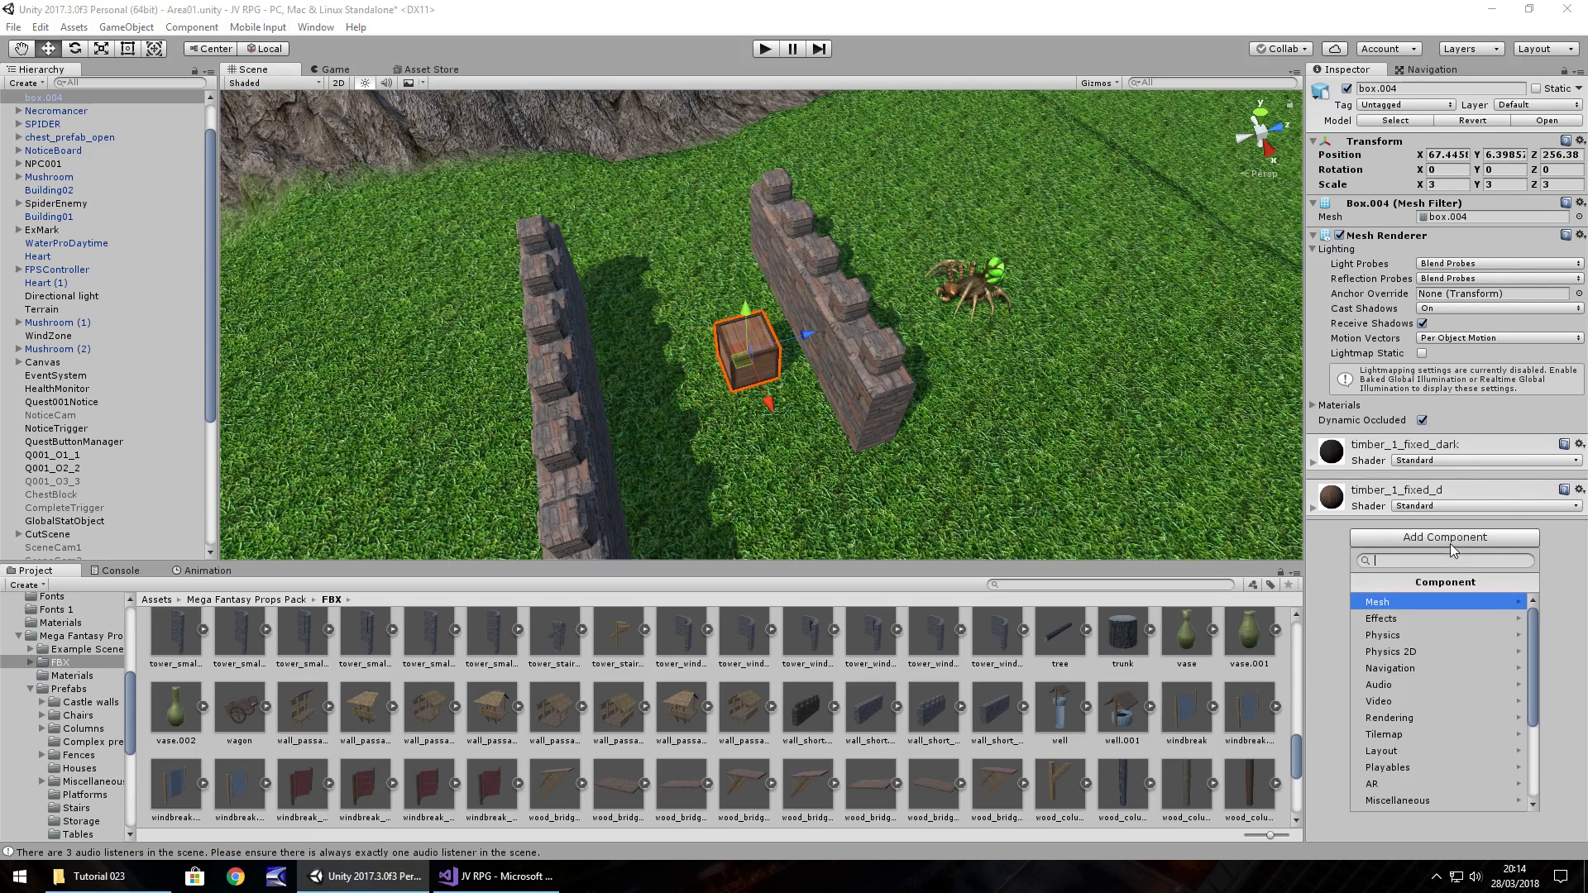
left_click(1398, 633)
left_click(1417, 637)
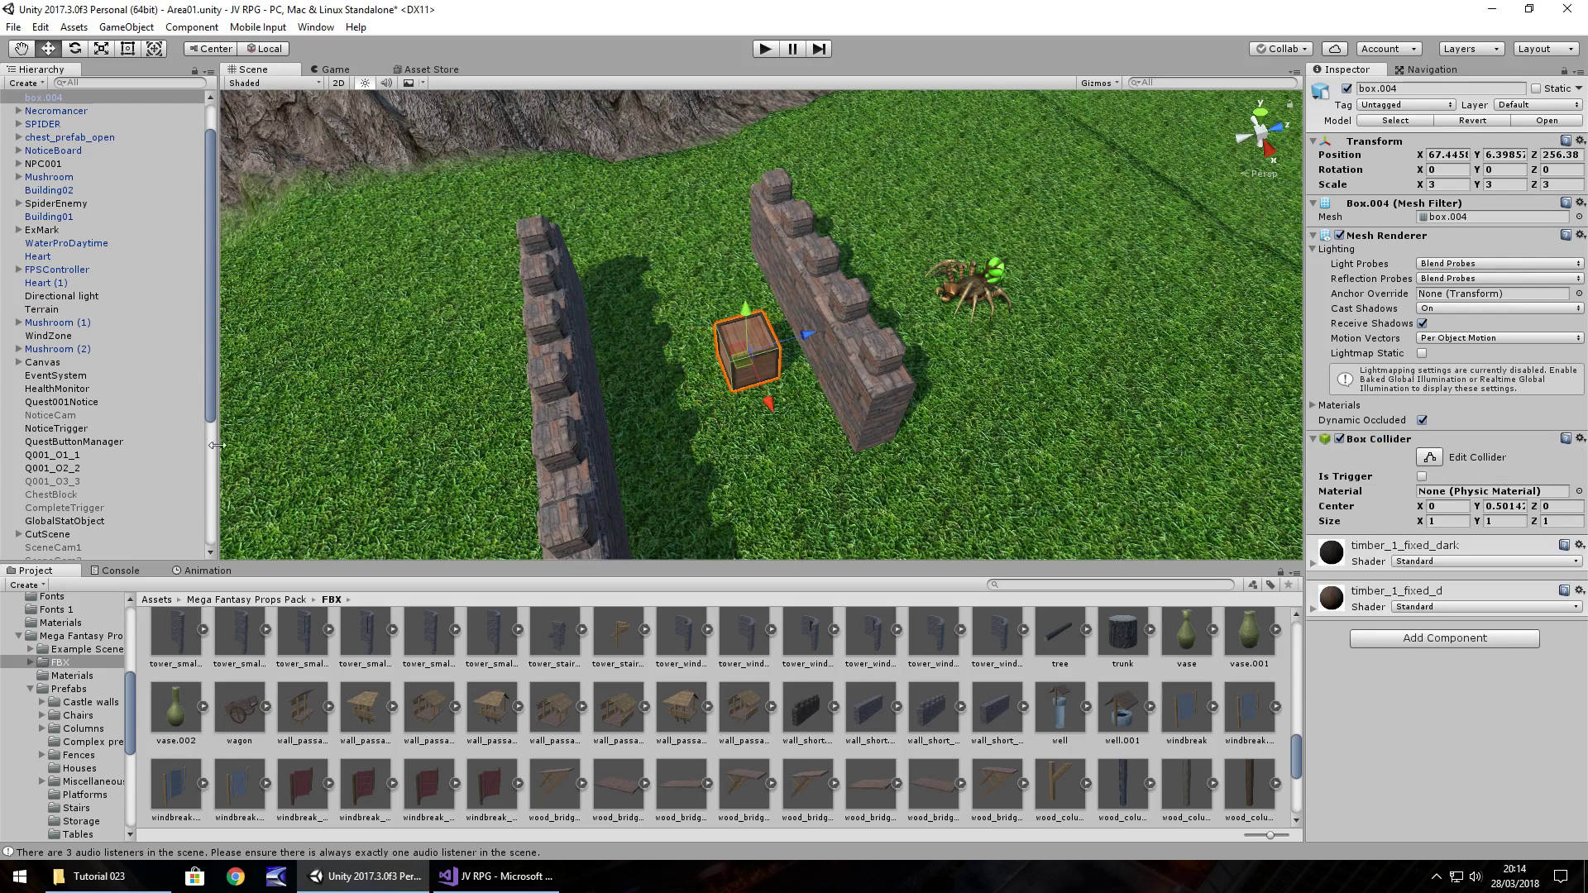
Select the box and all three walls, make them Navigation Static, and set their Navigation Area to Not Walkable.
scroll(151, 188, "up", 1)
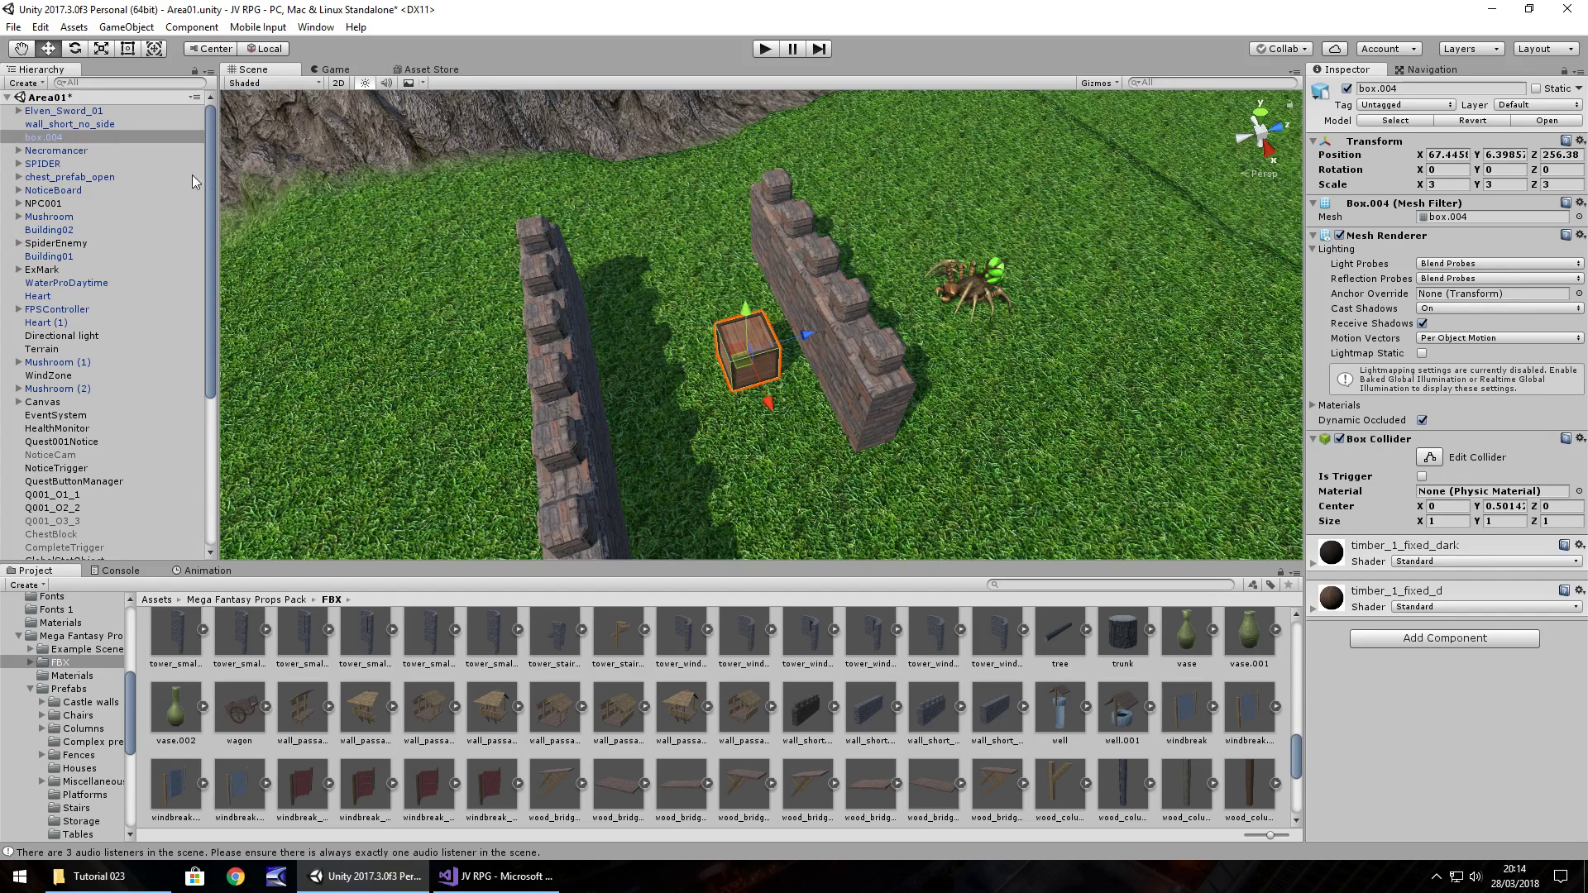
left_click_drag(212, 171, 203, 321)
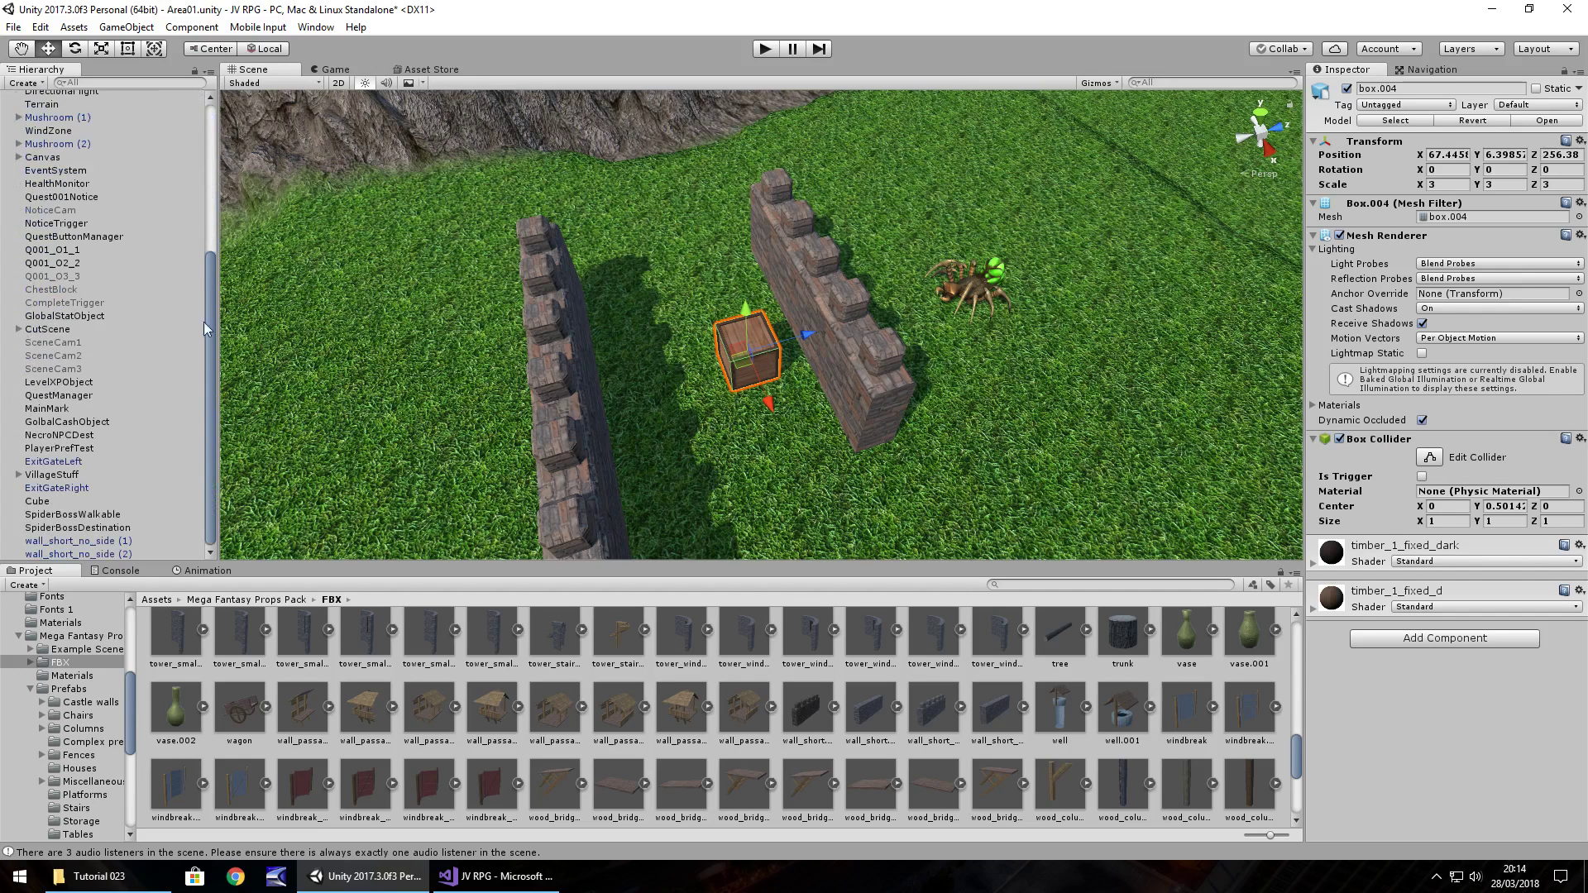
left_click(116, 554, "ctrl")
scroll(93, 325, "up", 6)
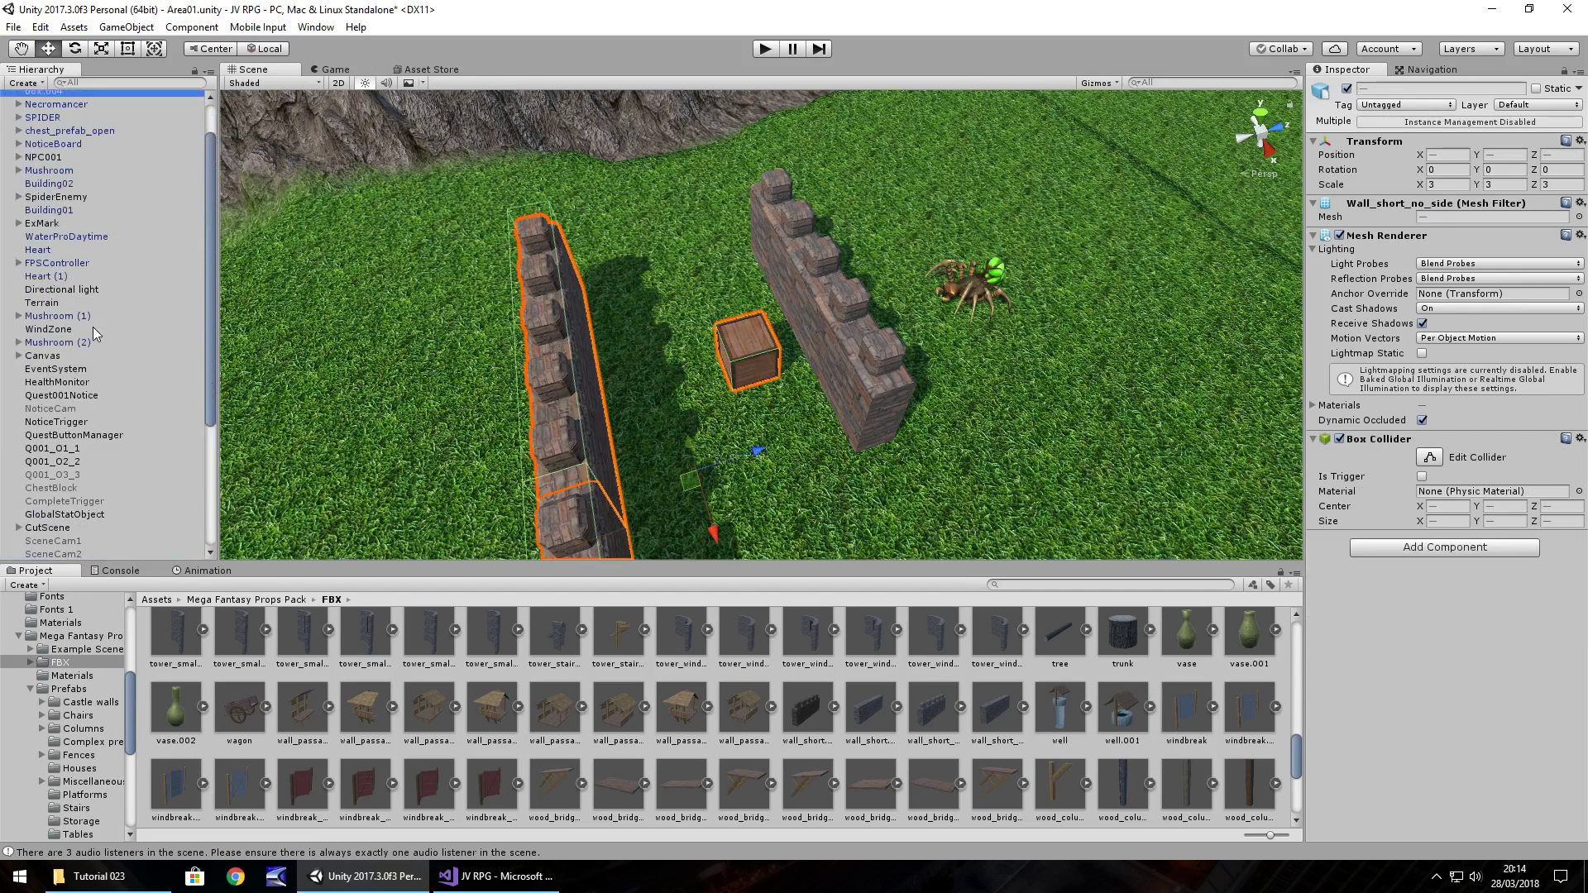
left_click(95, 125, "ctrl")
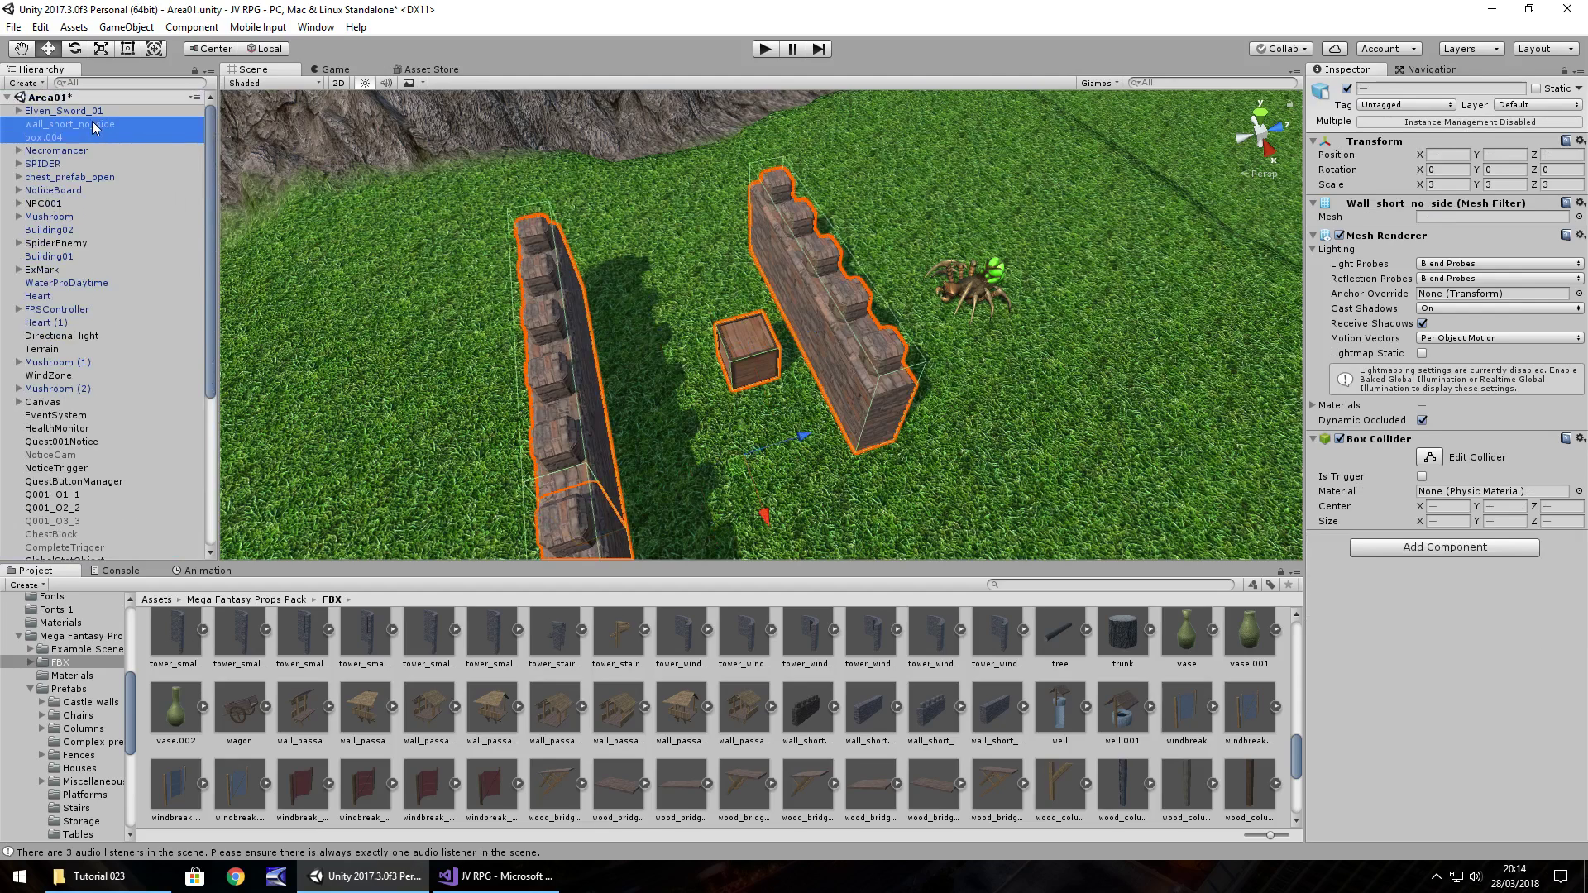
left_click(1435, 70)
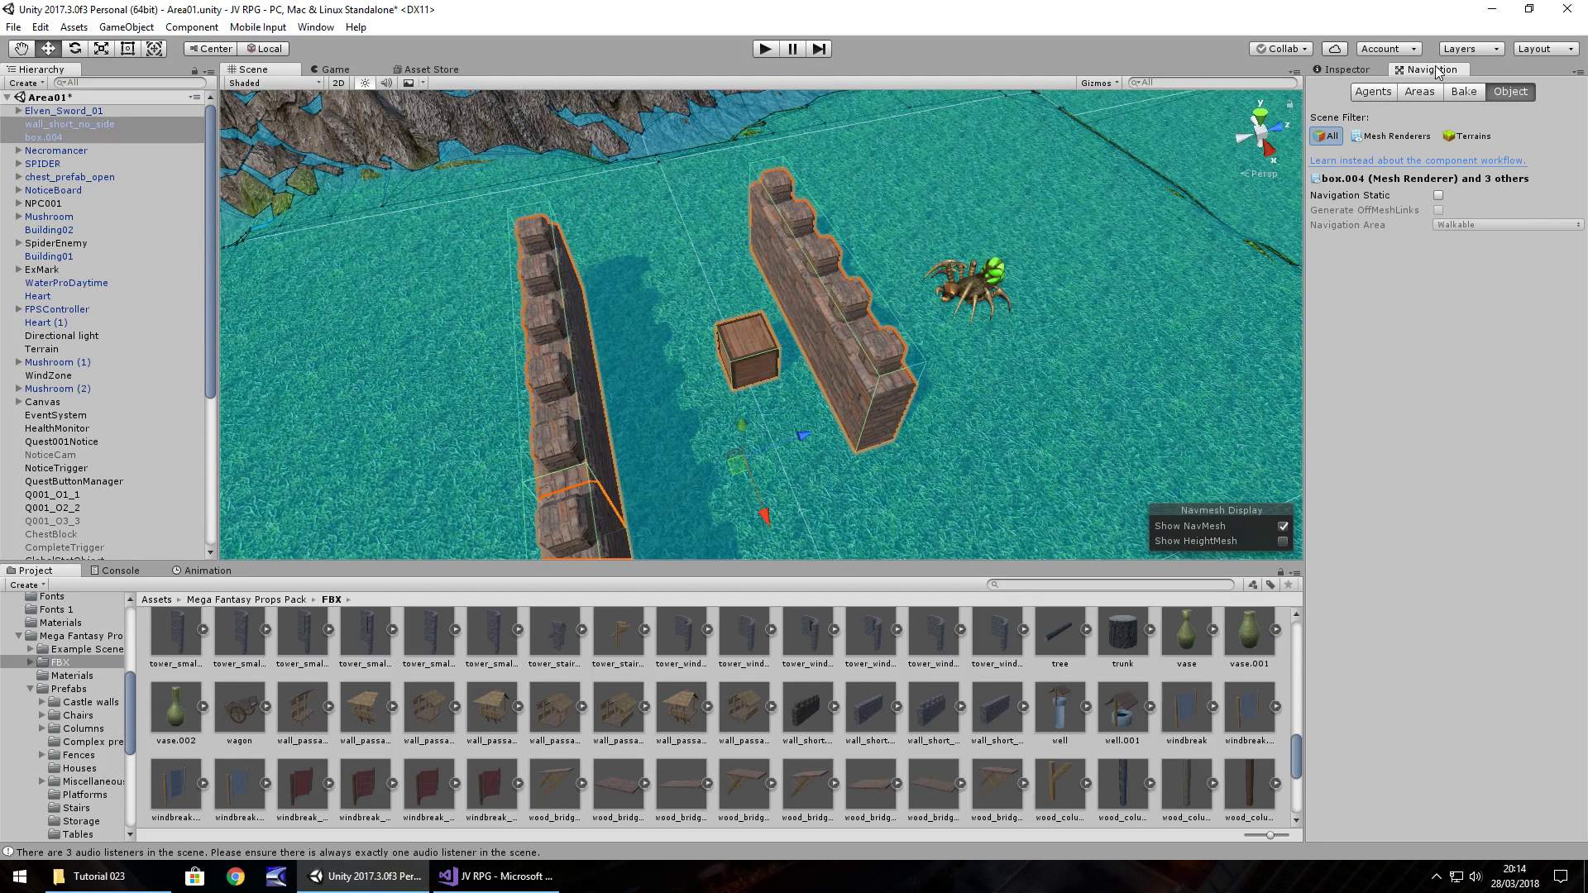
left_click(1440, 195)
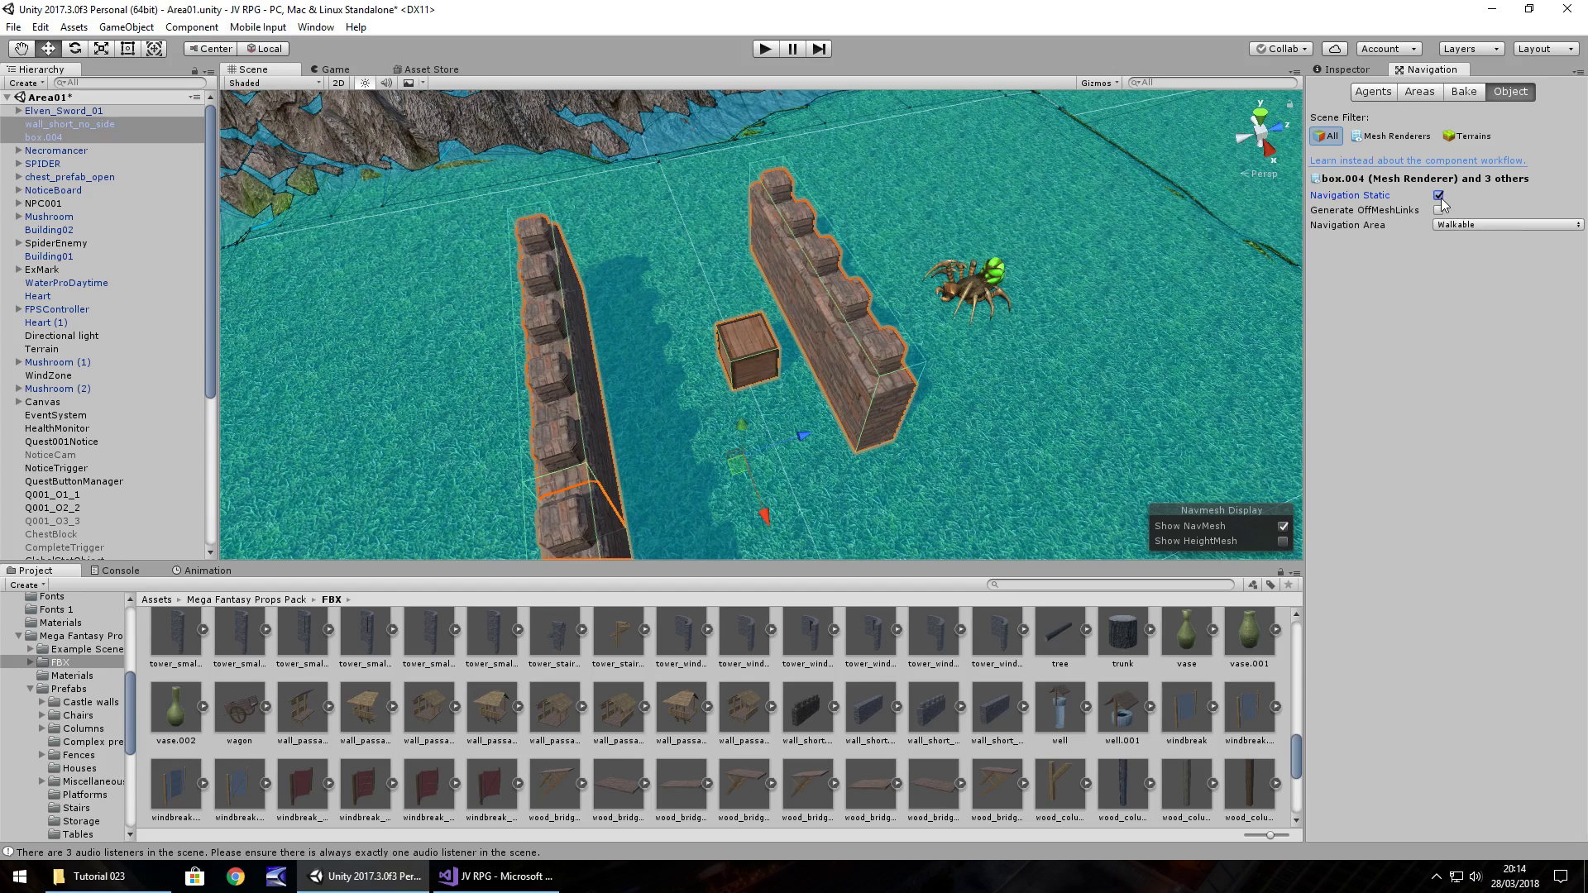
left_click(1499, 225)
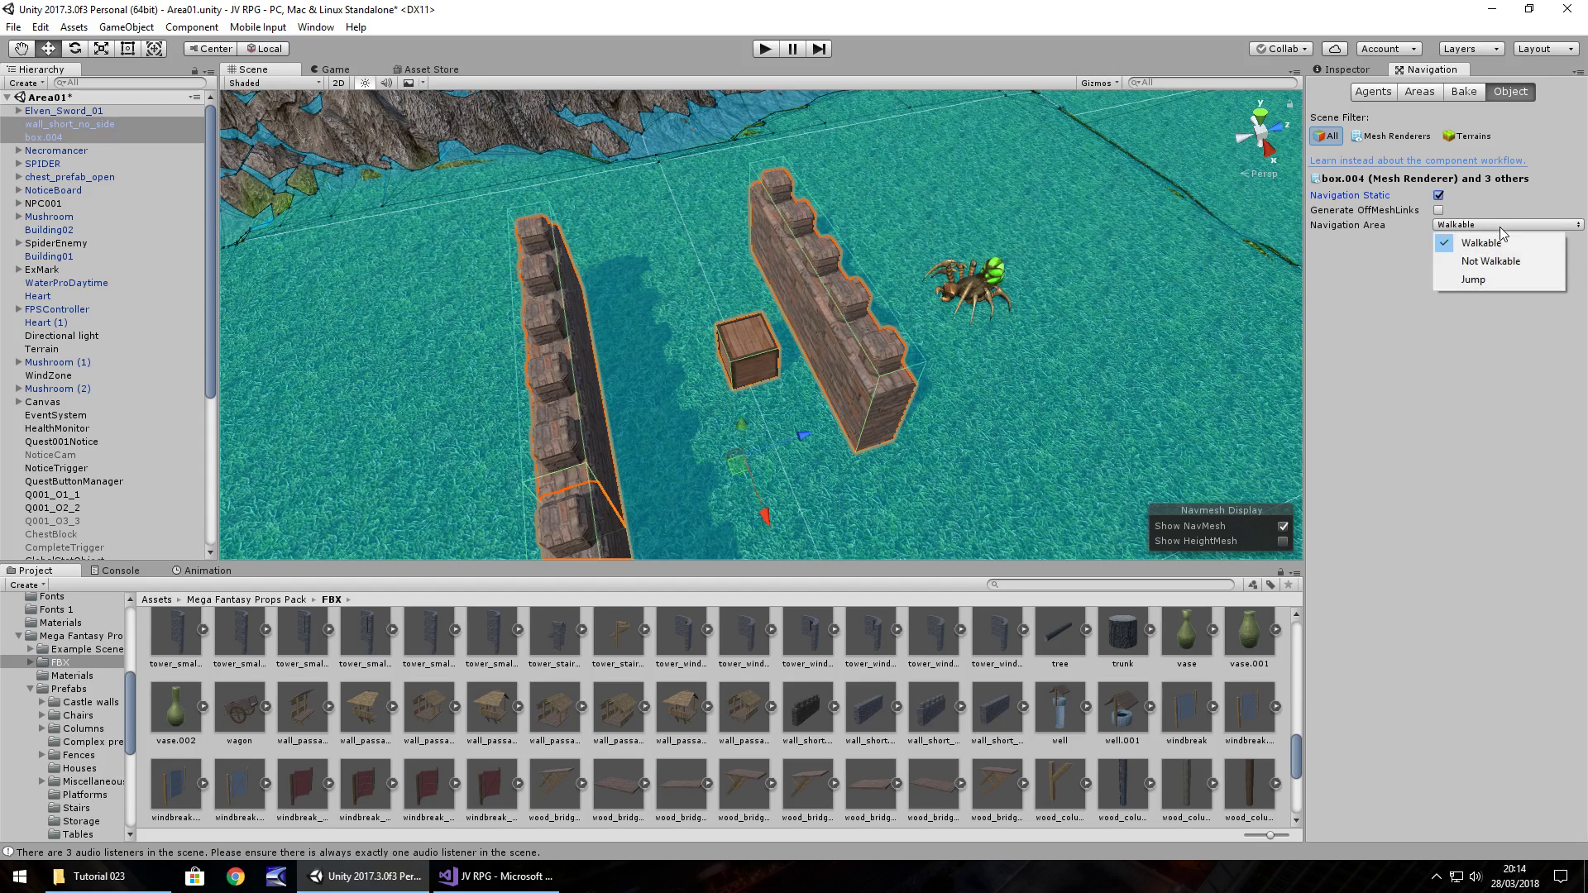
left_click(1503, 260)
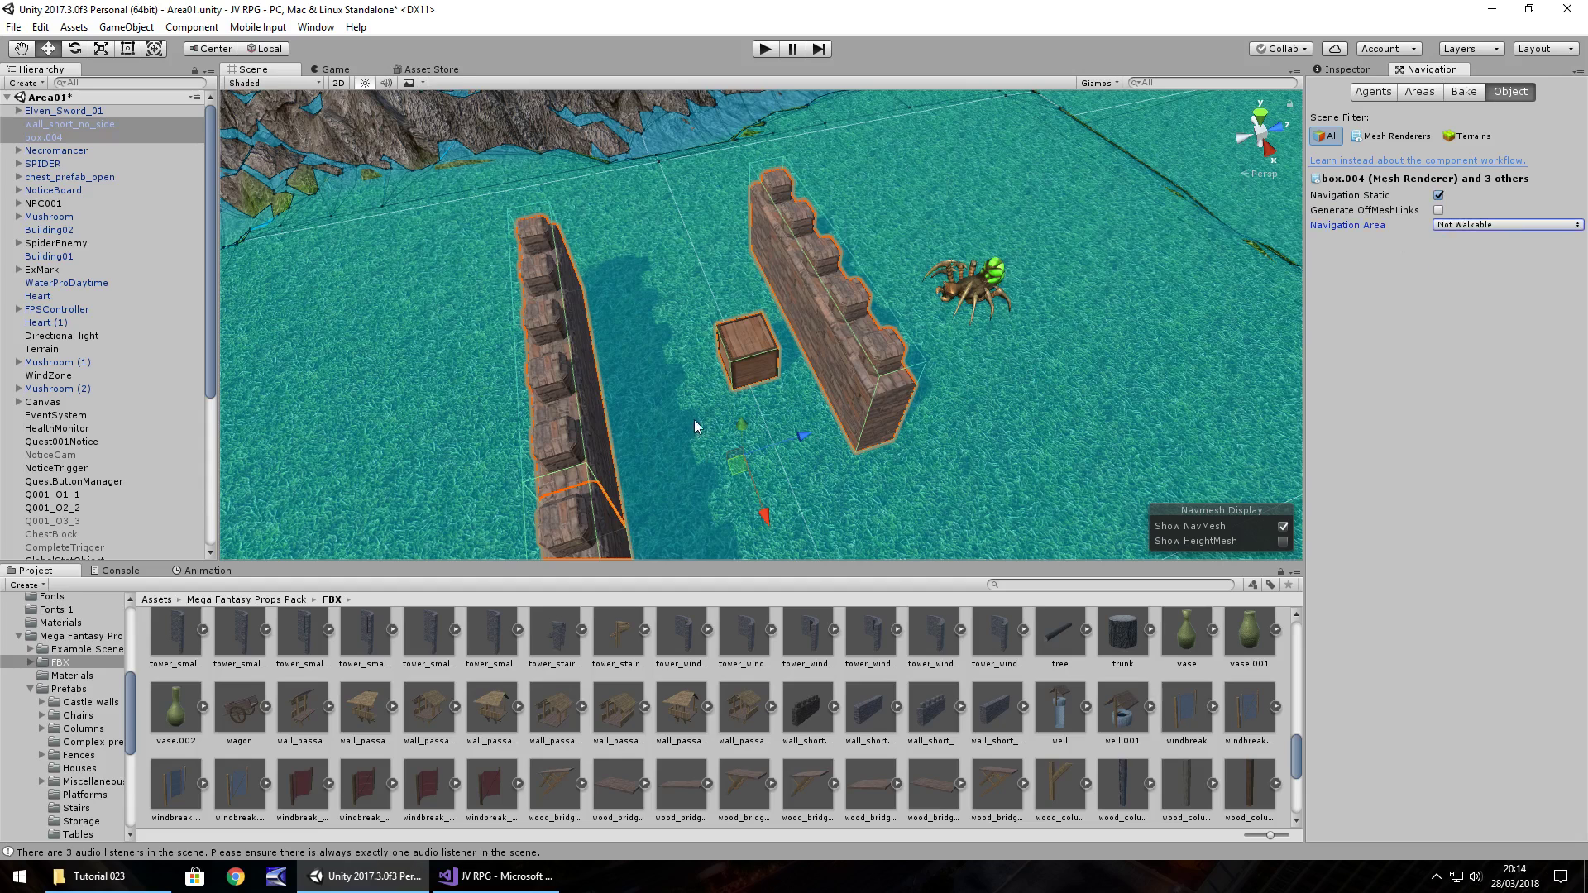
Rebake the NavMesh and inspect the cut-outs around the walls and the box.
left_click(1464, 92)
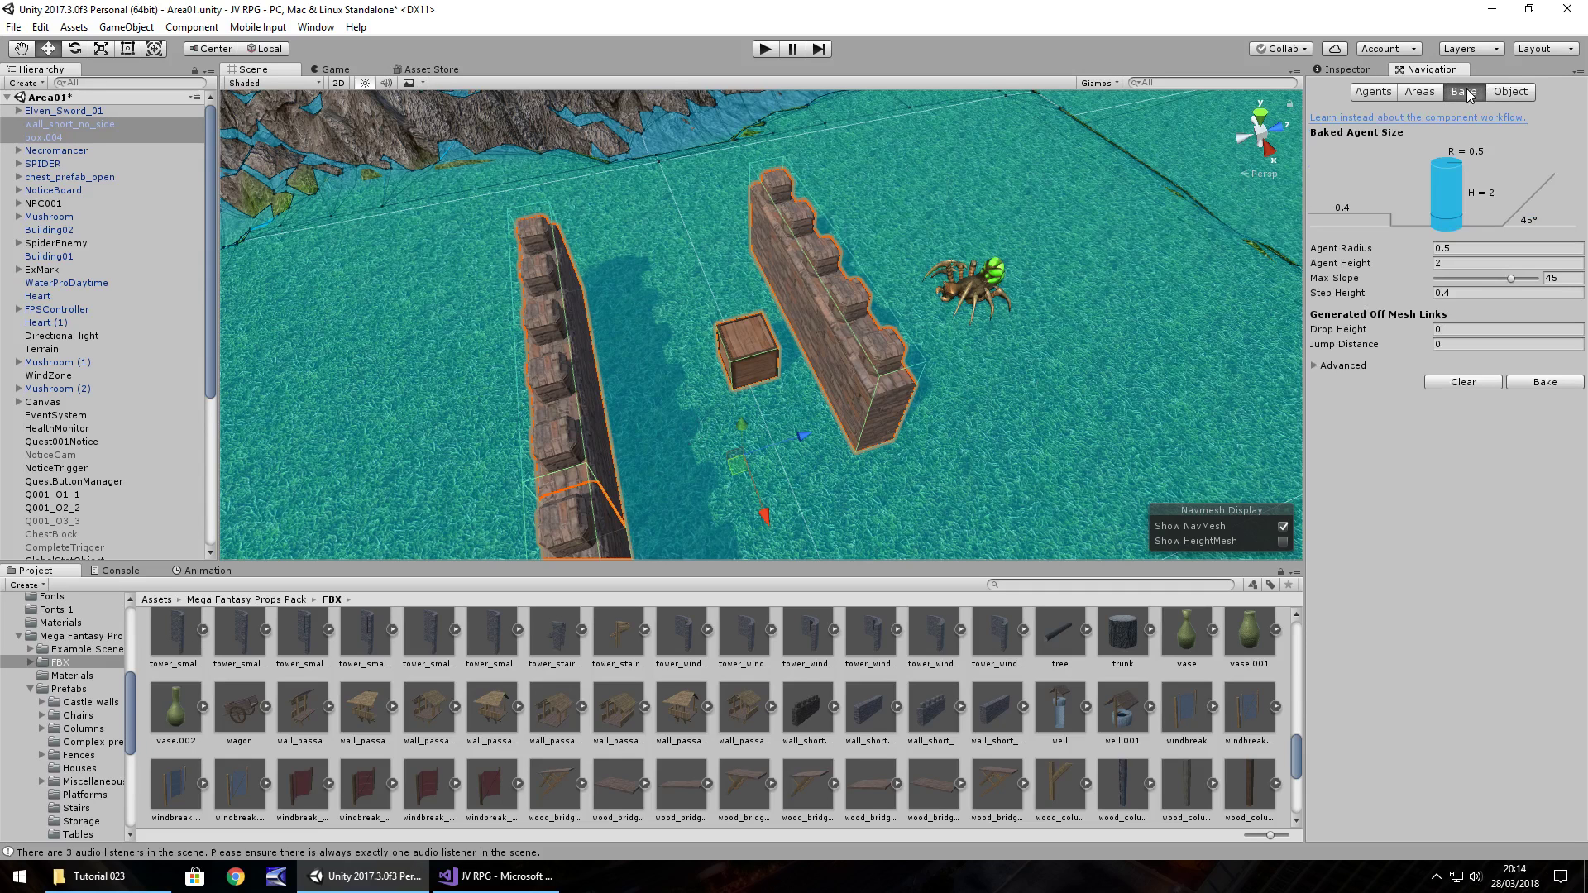
left_click(1542, 383)
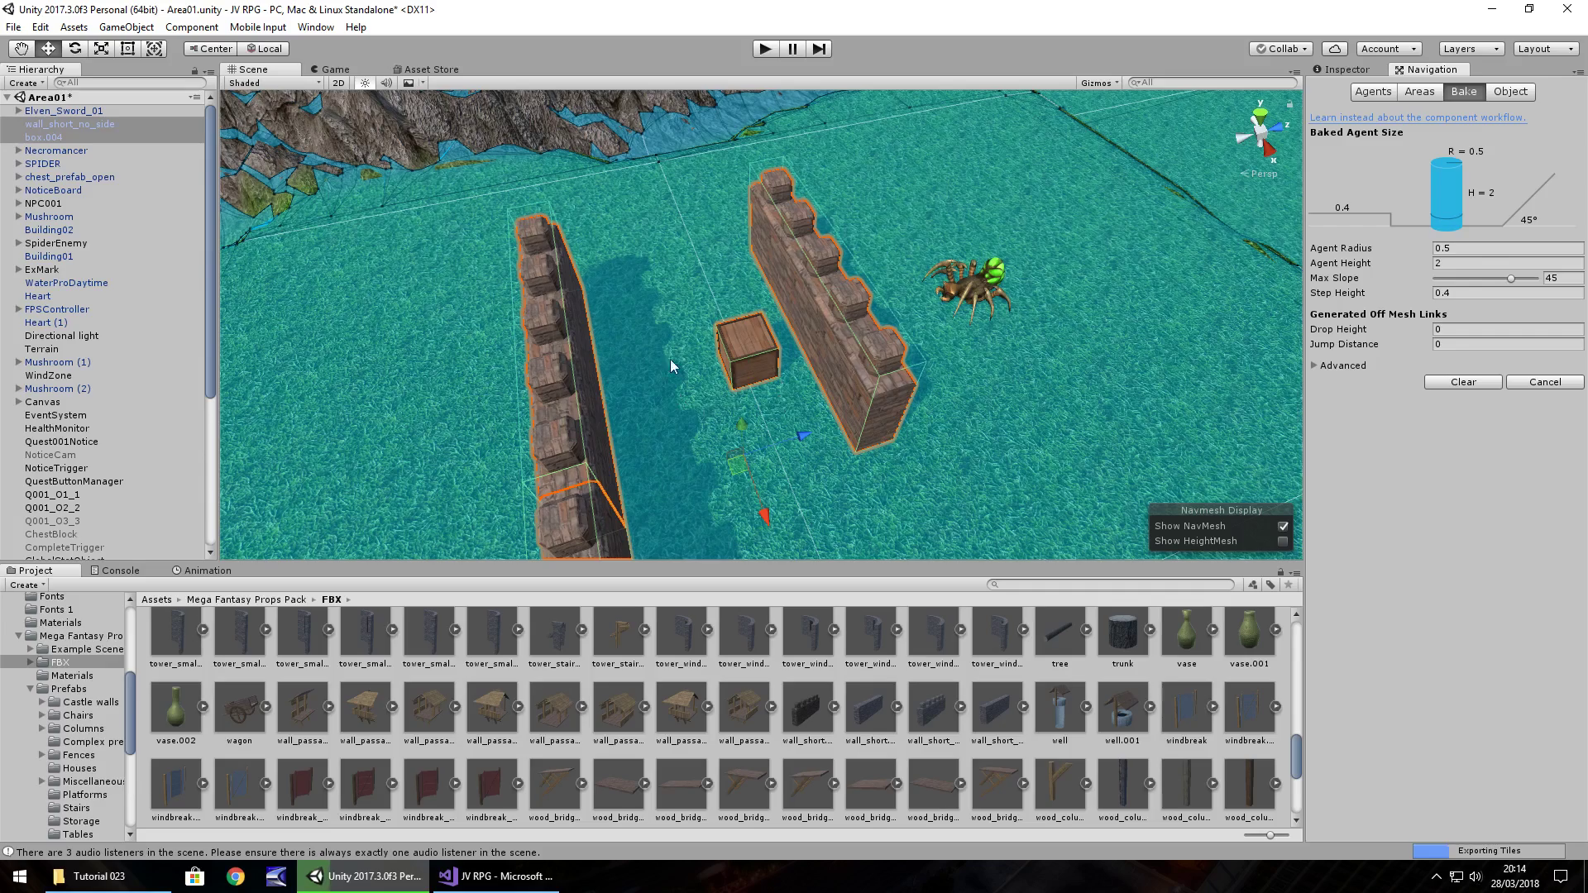
left_click_drag(671, 364, 879, 305, "alt")
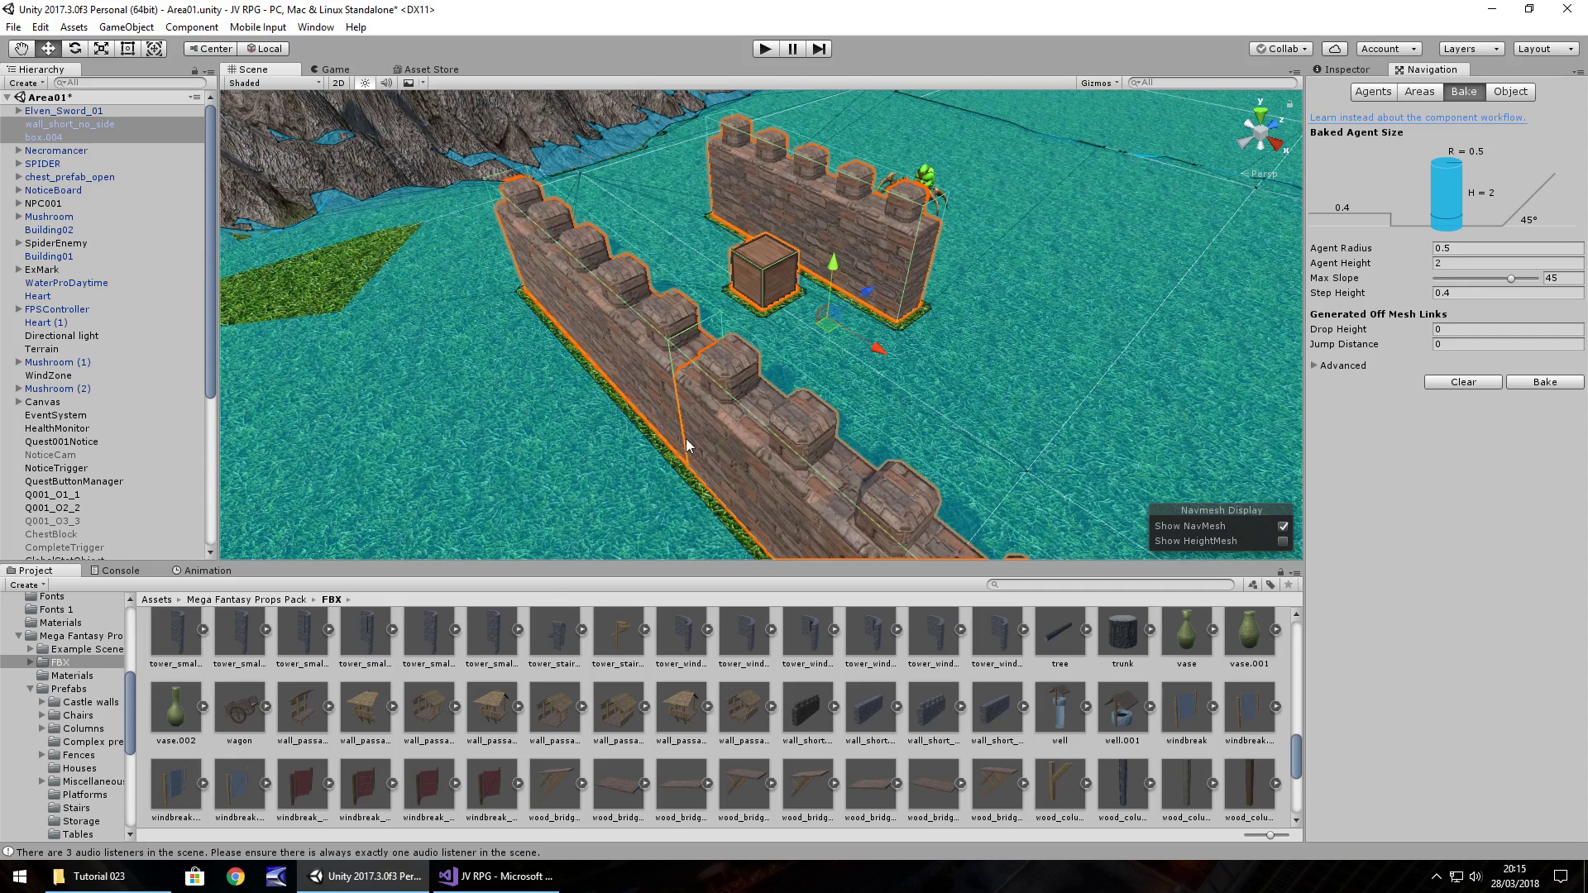
Move the FPSController onto the grass beside the destination cube, at about Z 223, and raise it above the ground.
left_click(1347, 70)
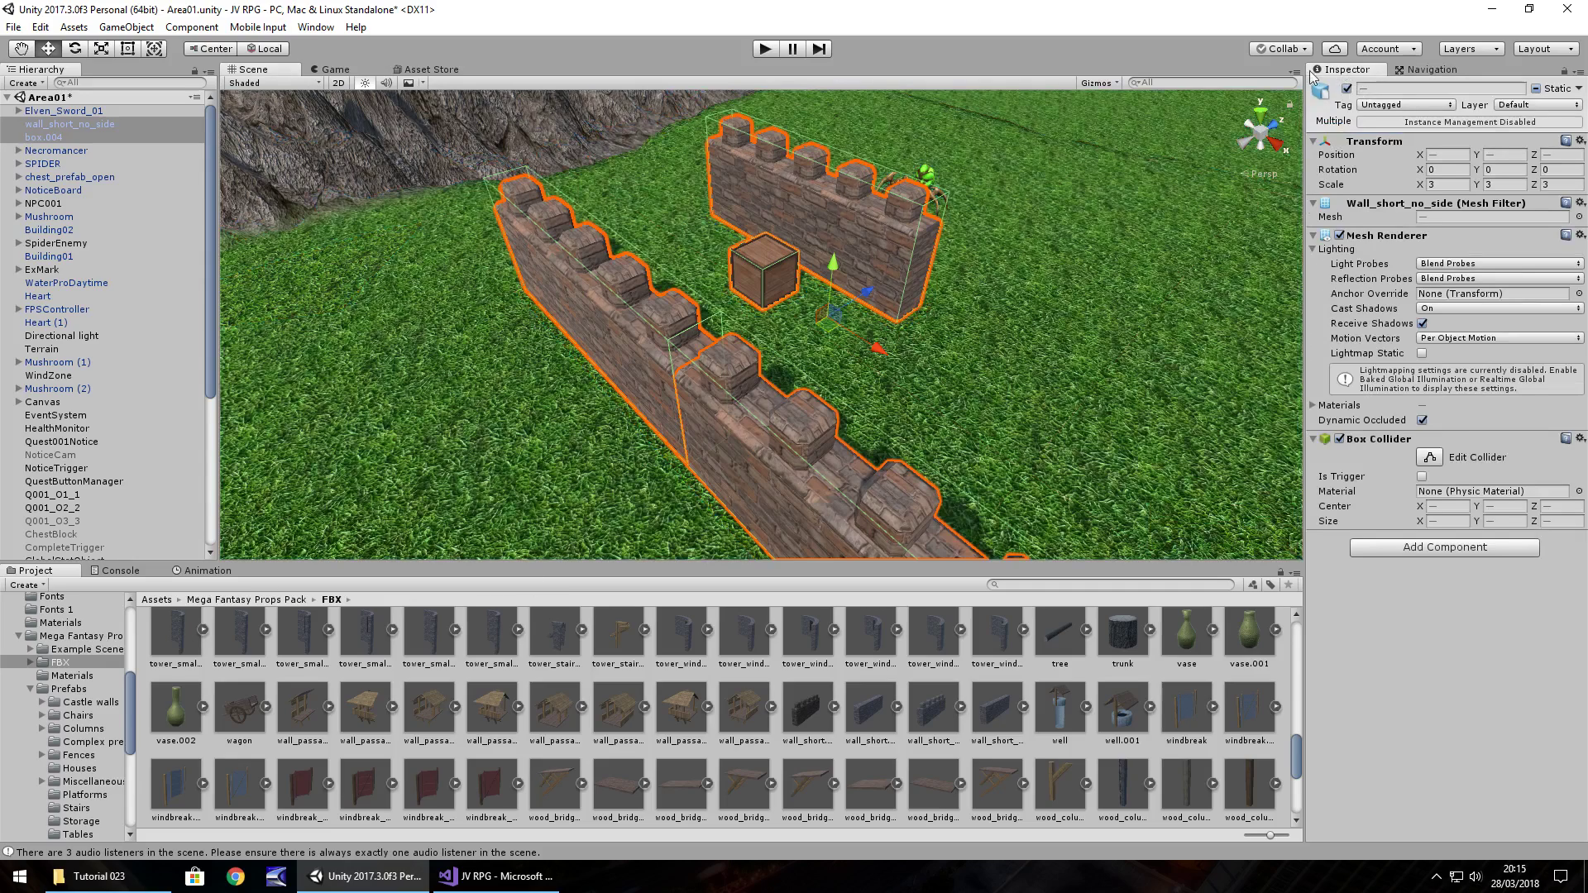
right_click_drag(454, 288, 380, 314)
scroll(405, 356, "down", 5)
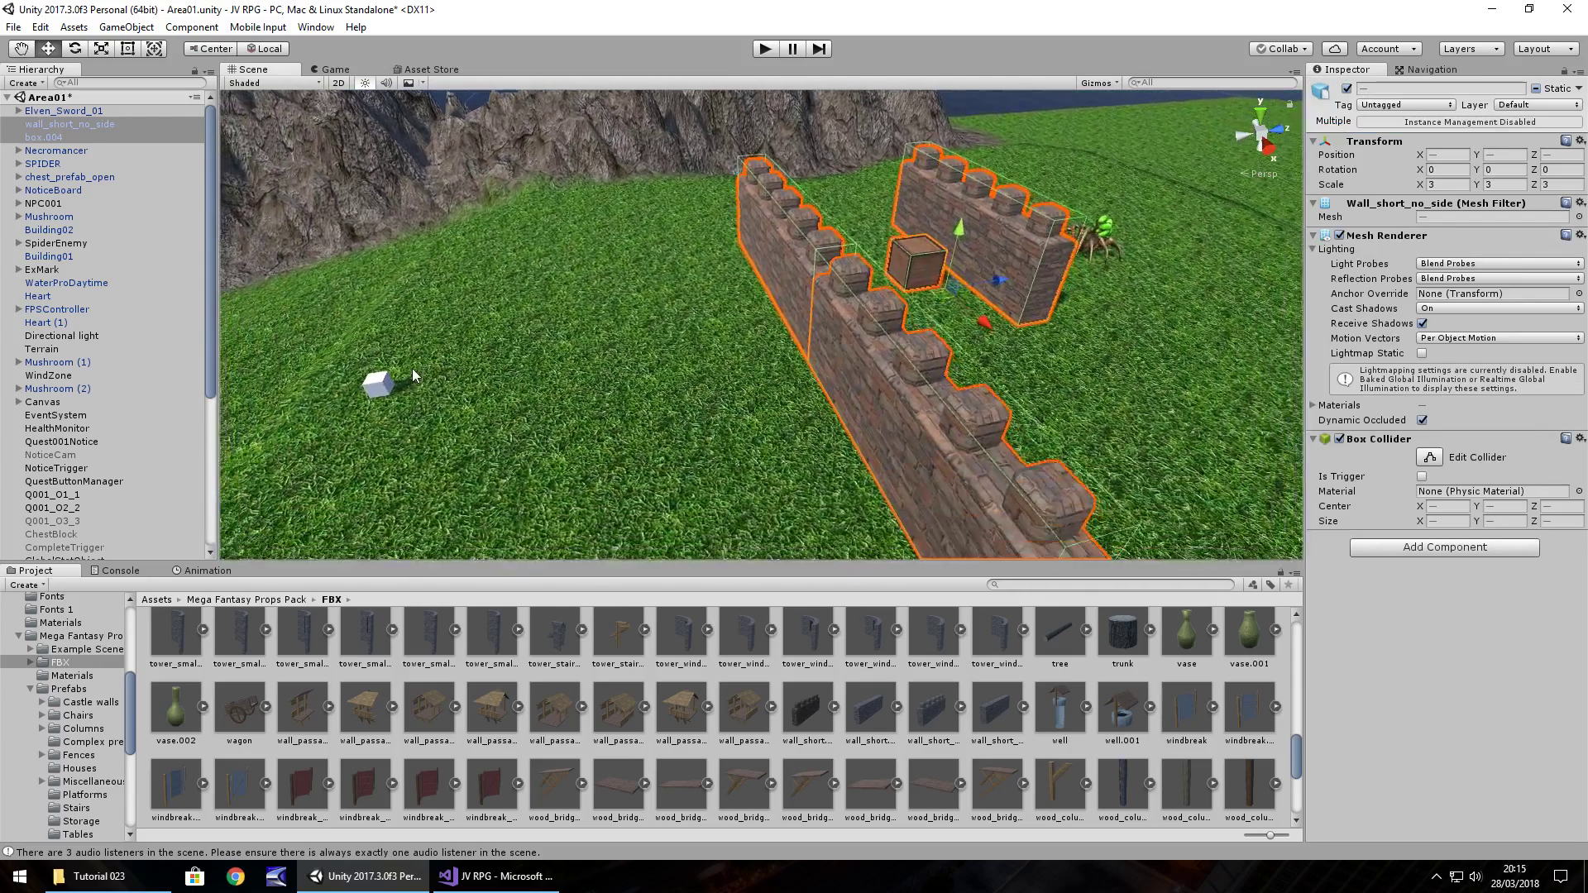
scroll(402, 369, "down", 2)
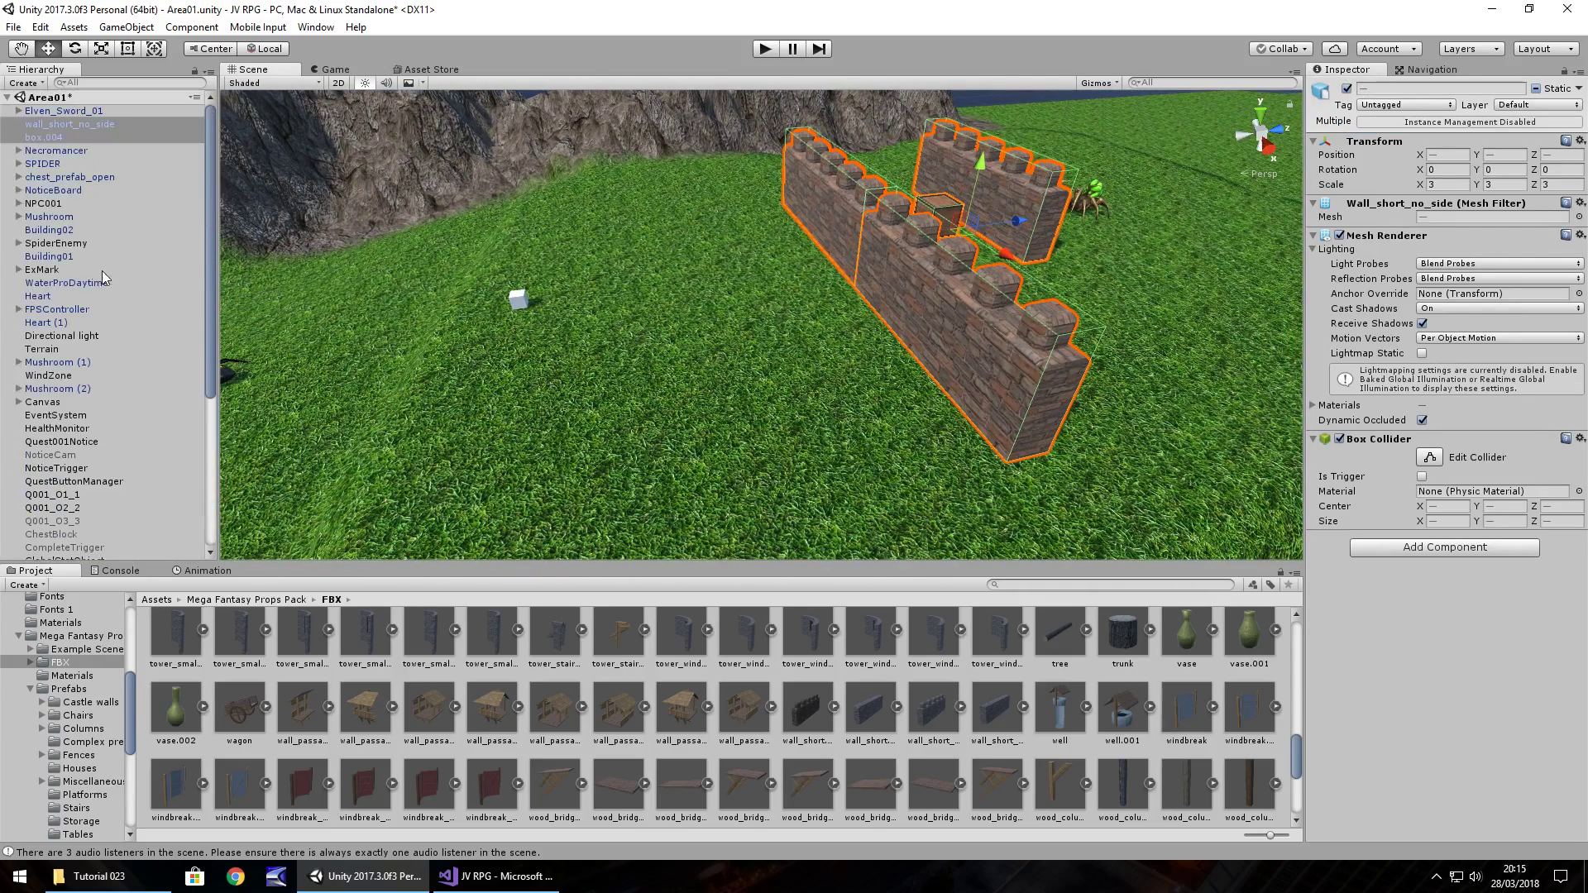
left_click(56, 309)
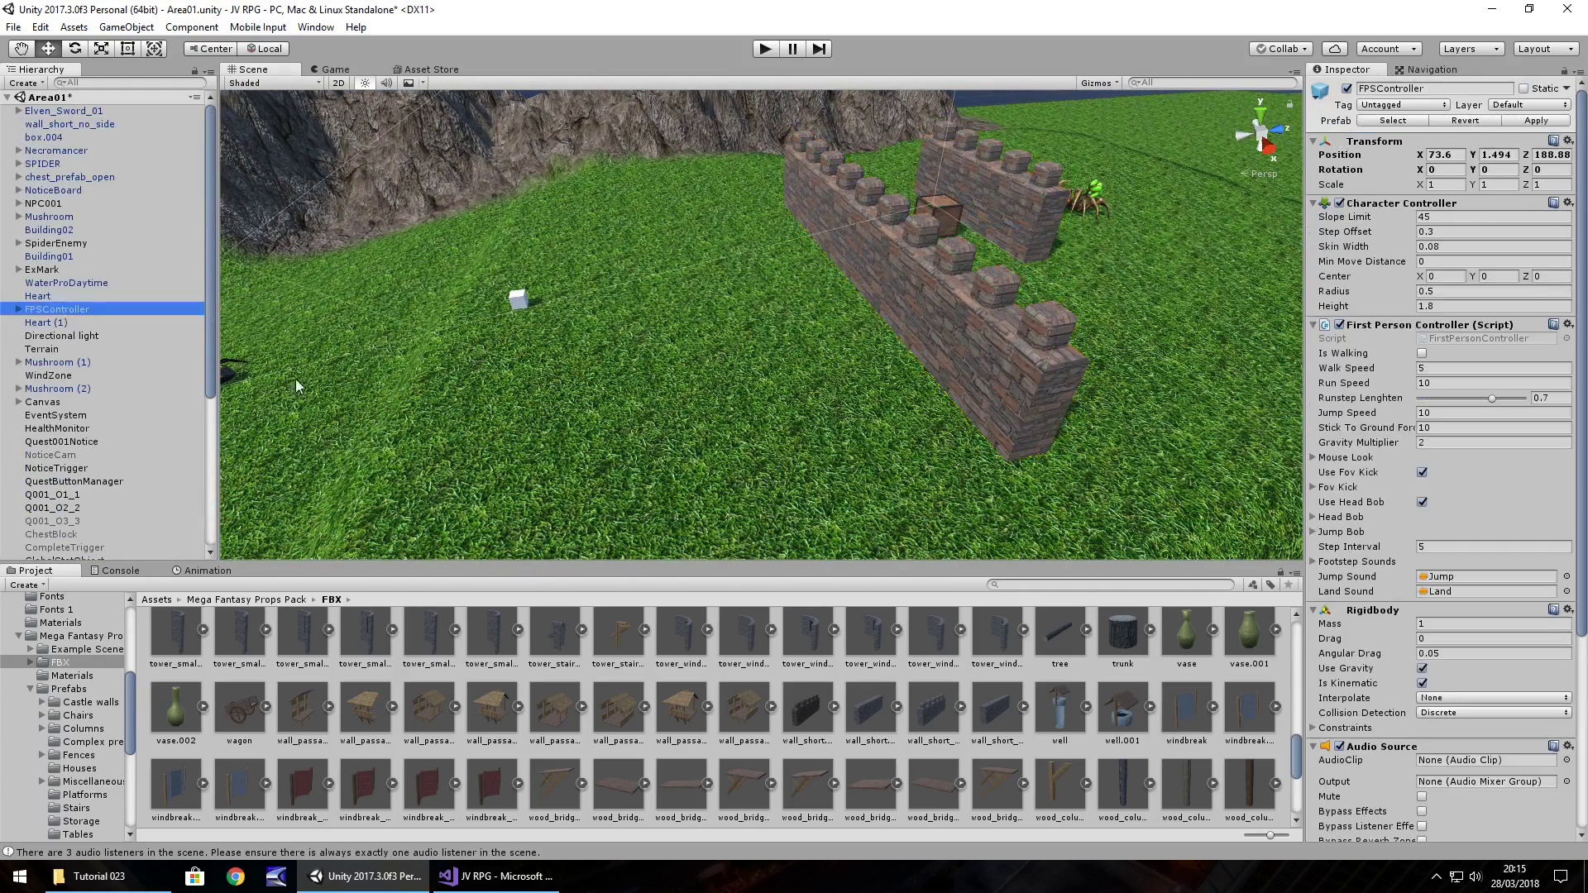
mouse_move(298, 389)
right_mouse_down()
mouse_move(257, 419)
mouse_move(273, 397)
right_mouse_up()
left_click_drag(376, 318, 764, 361)
left_click_drag(726, 285, 728, 195)
Play-test the scene, walking the player past the walls to watch the spider's route to its destination.
left_click(765, 48)
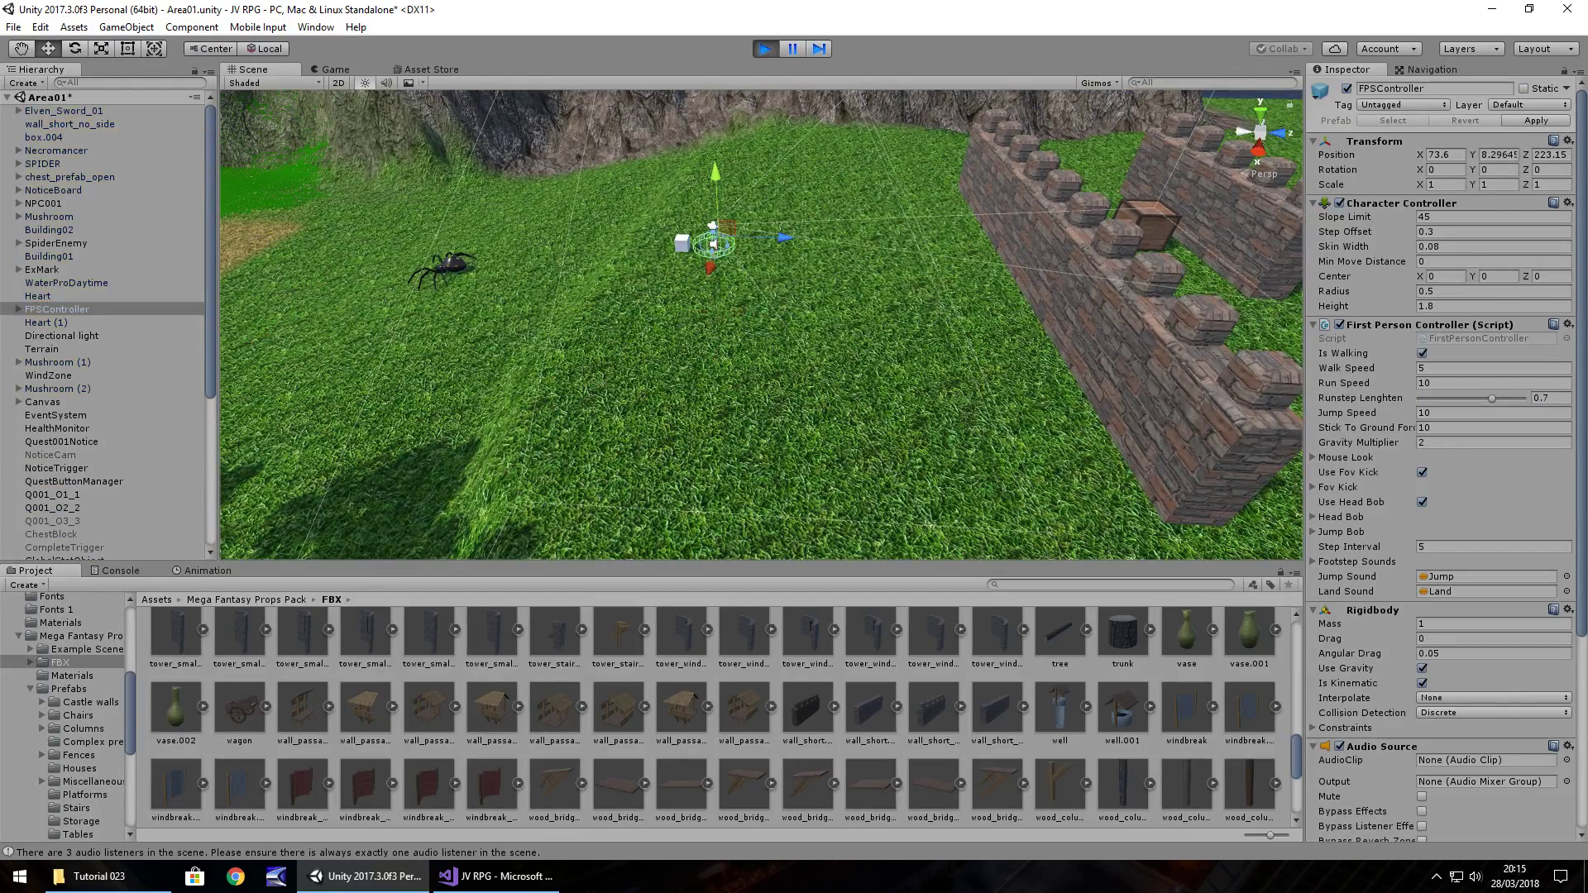
key("w")
key("w")
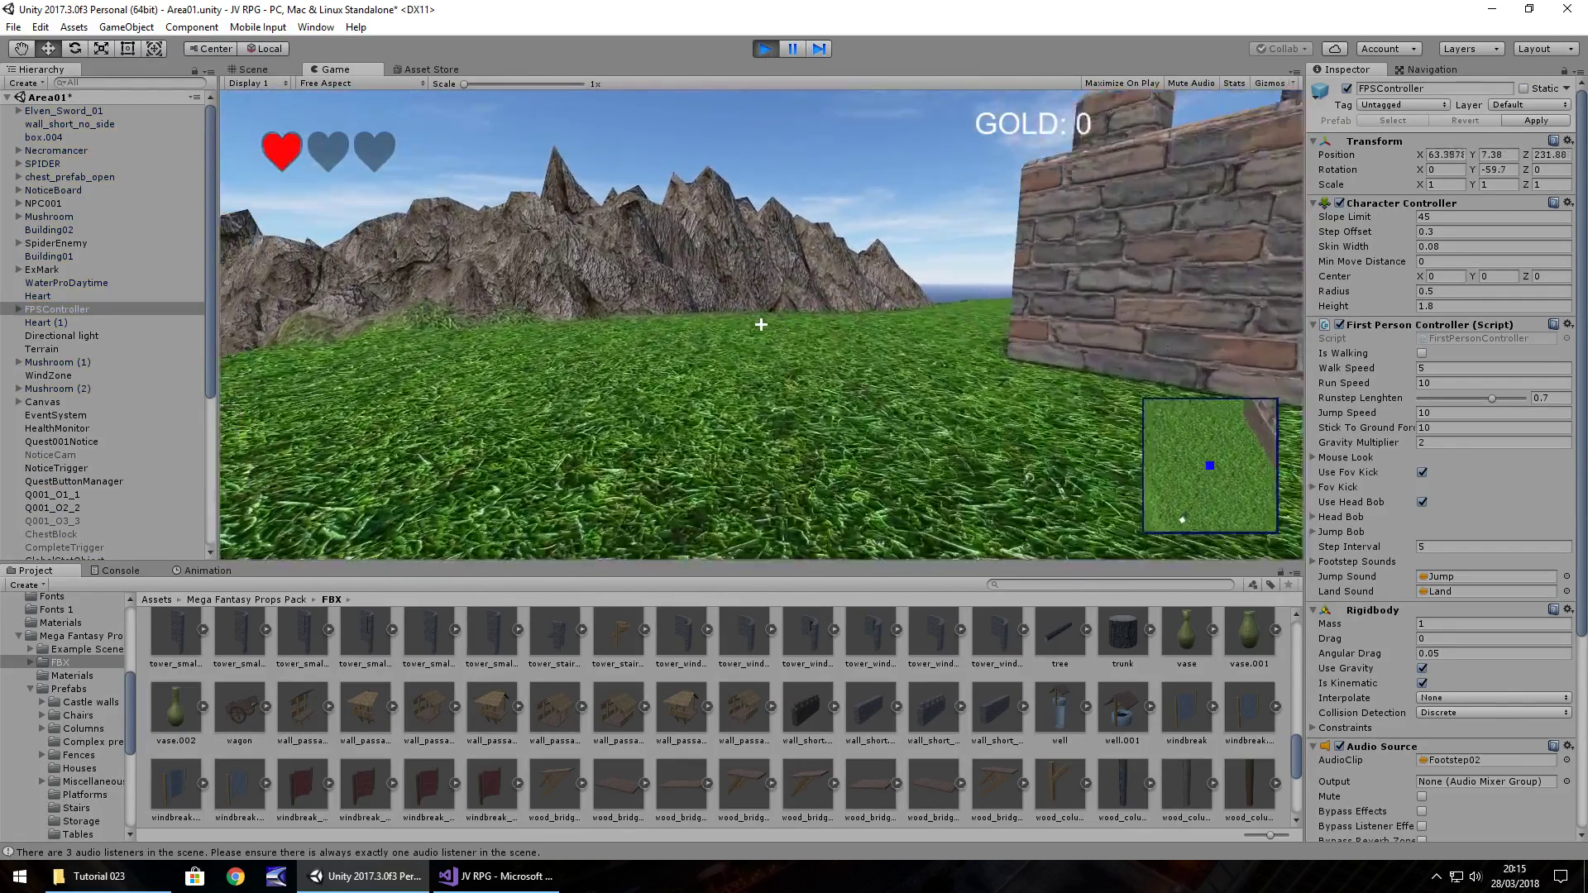
key("w")
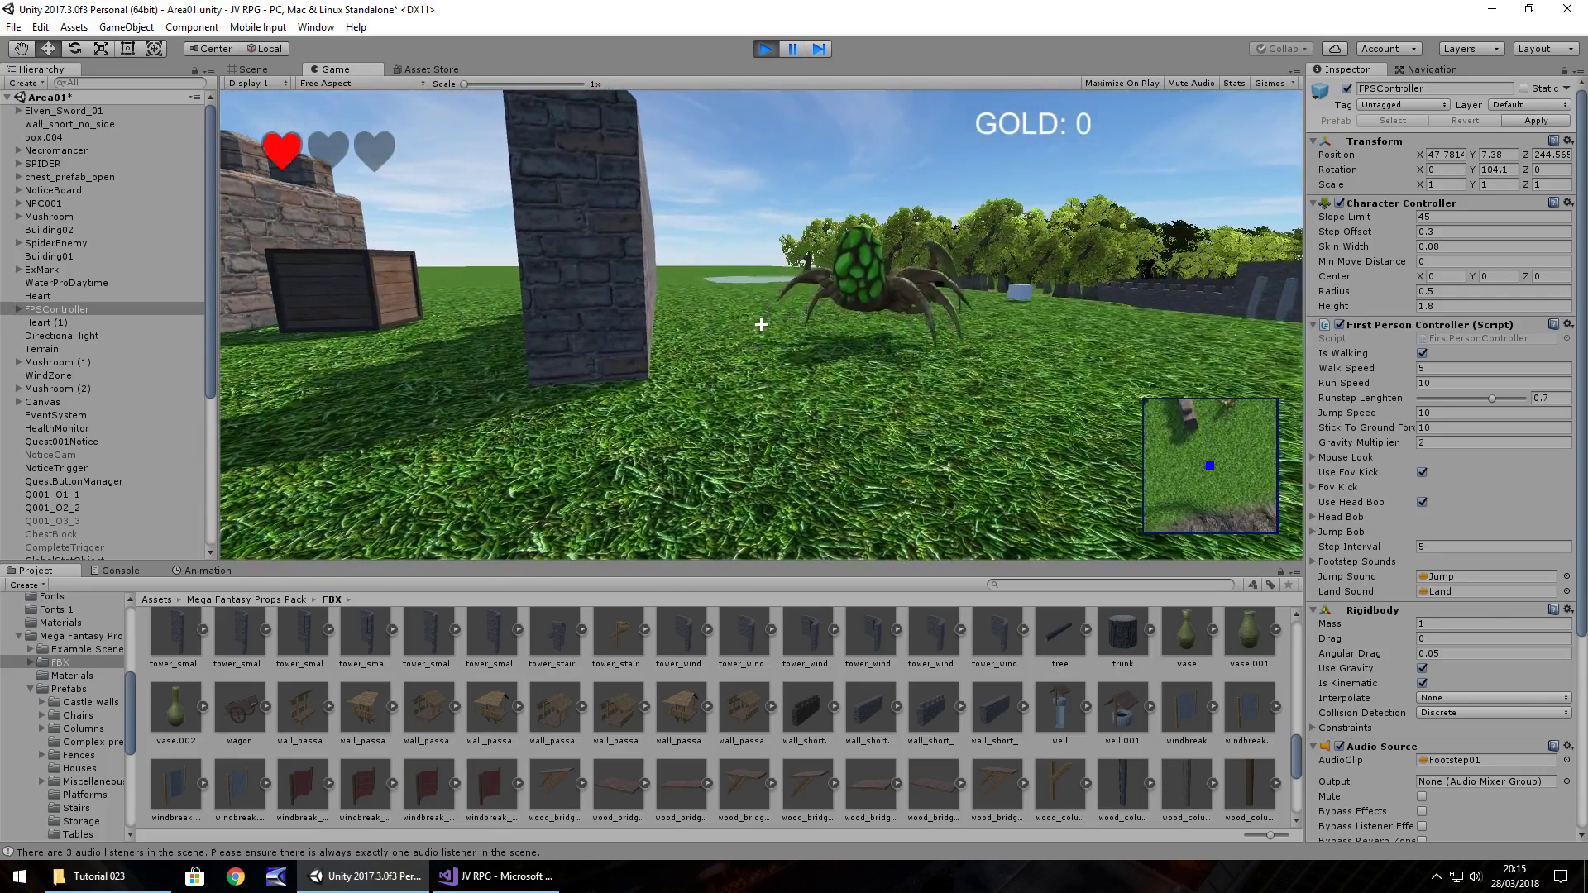
key("ctrl+p")
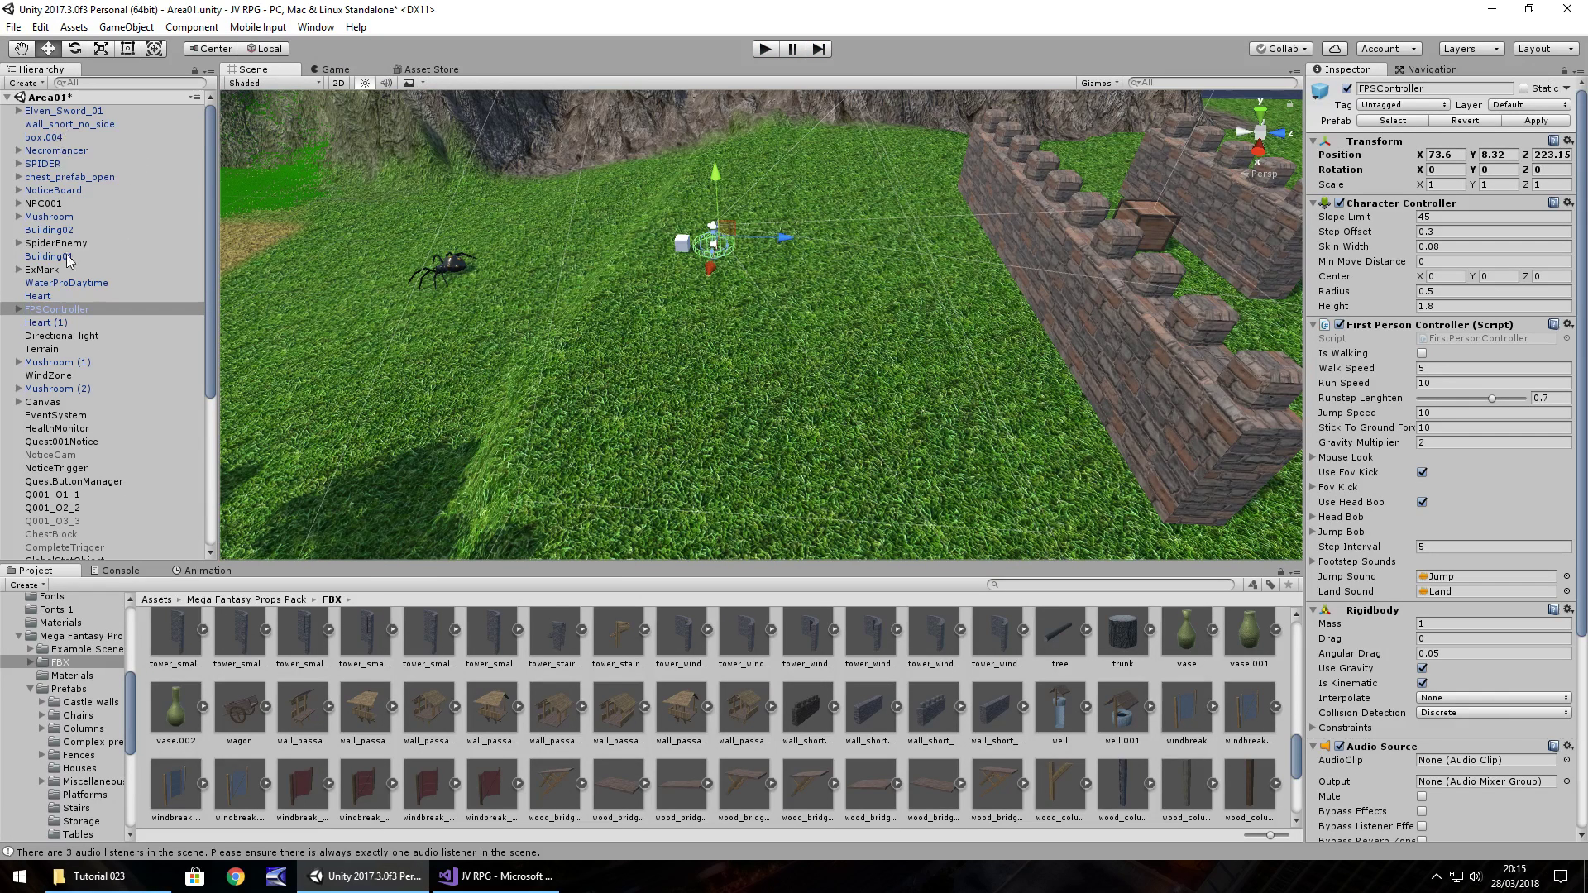
Try a Box Collider on the SPIDER object, check how it sits on the model, and remove the component.
left_click(43, 165)
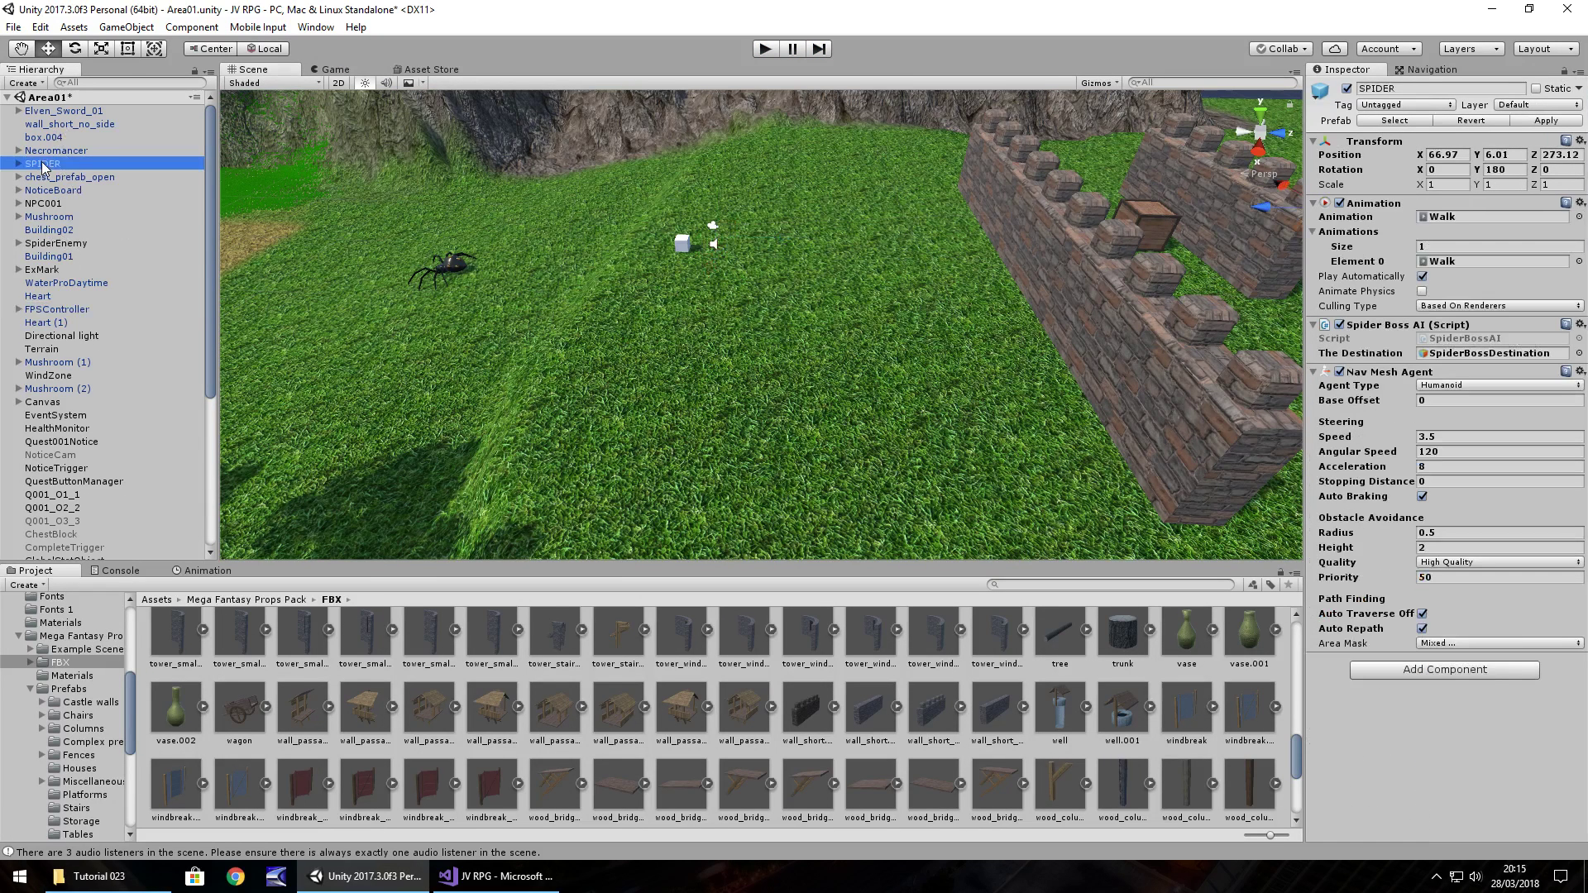
left_click(1462, 670)
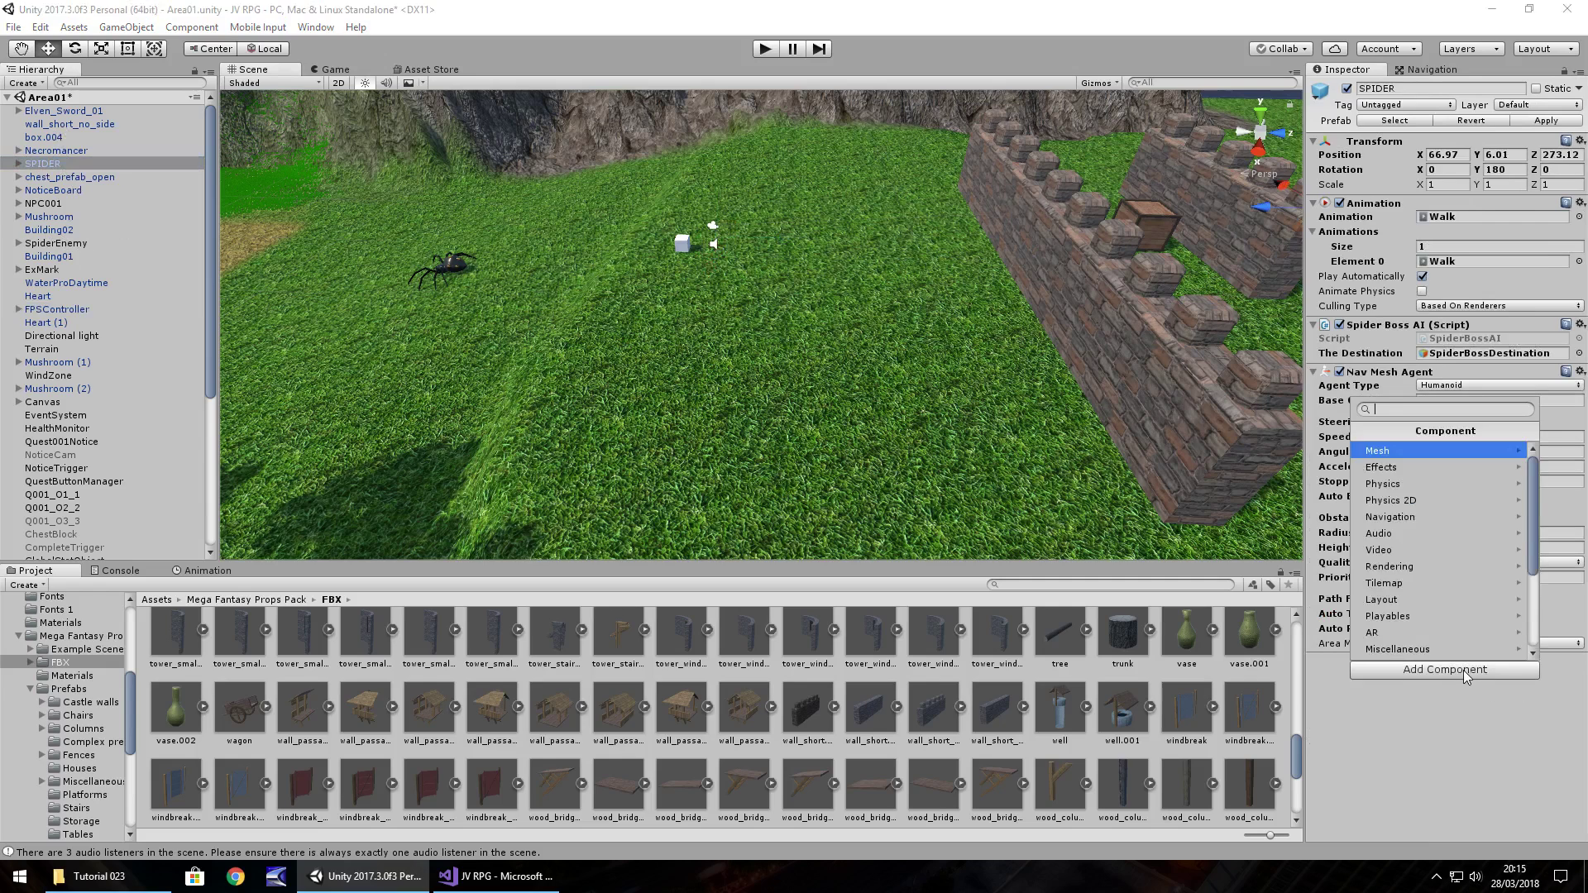
left_click(1394, 484)
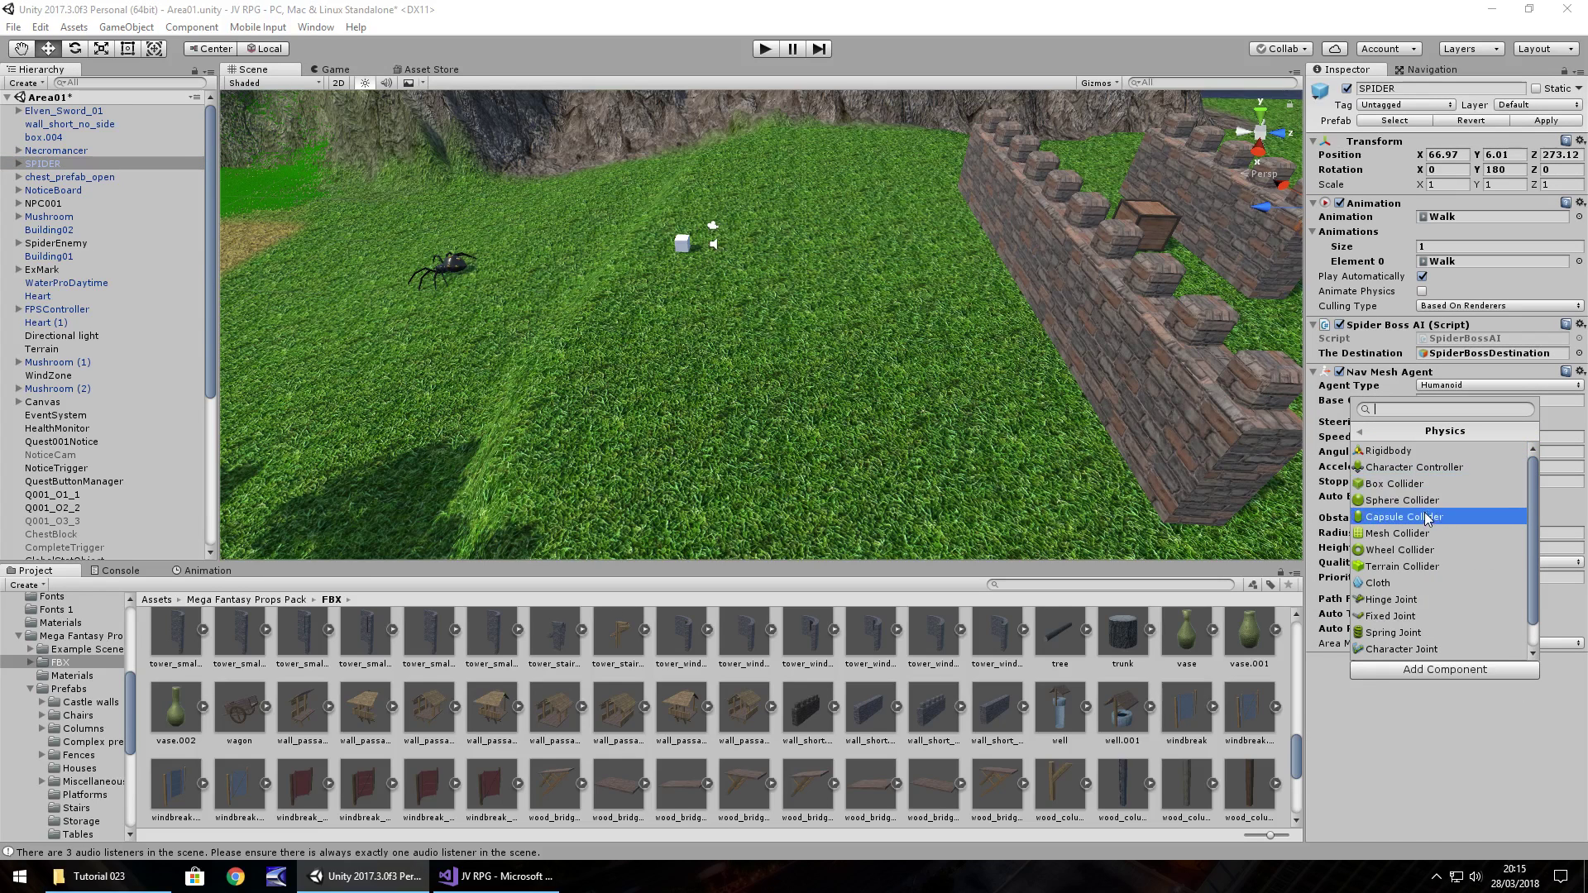
left_click(1402, 484)
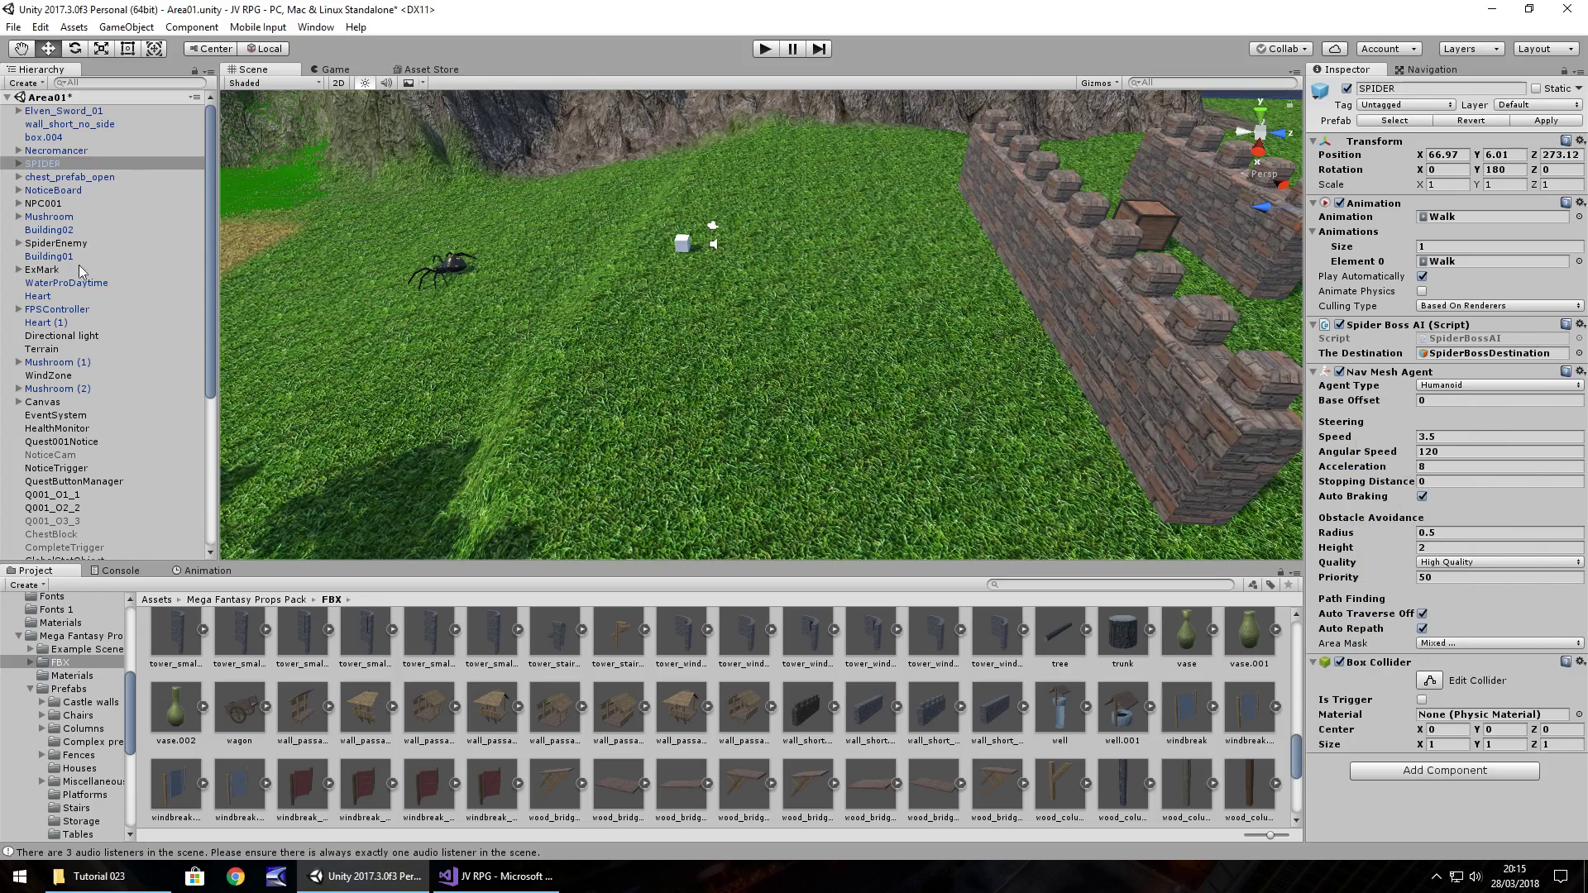
double_click(55, 166)
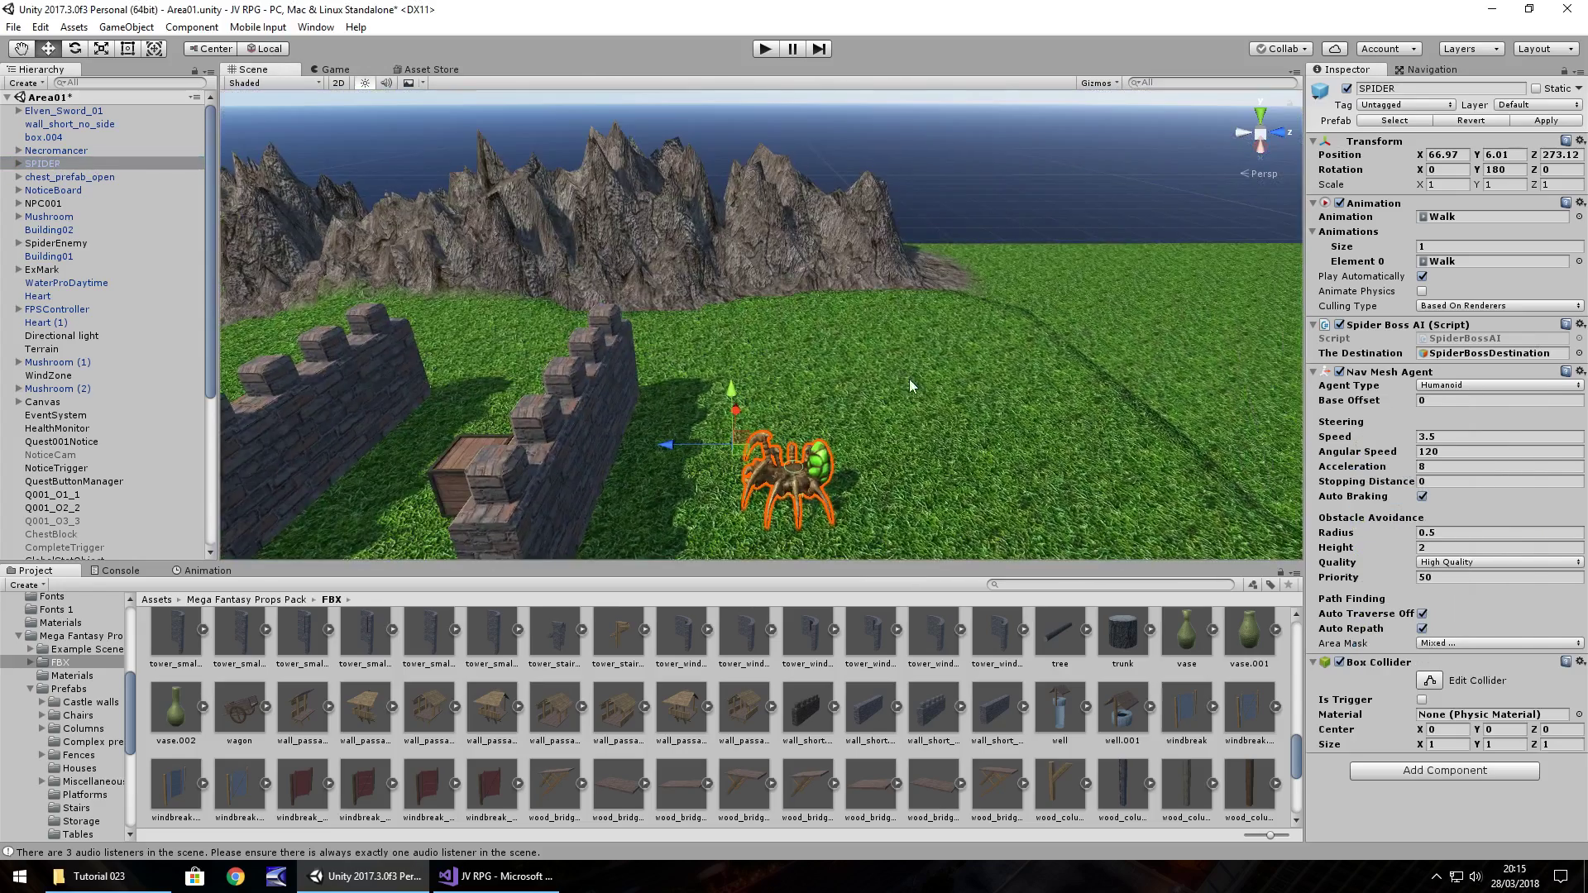
right_click_drag(876, 468, 923, 457)
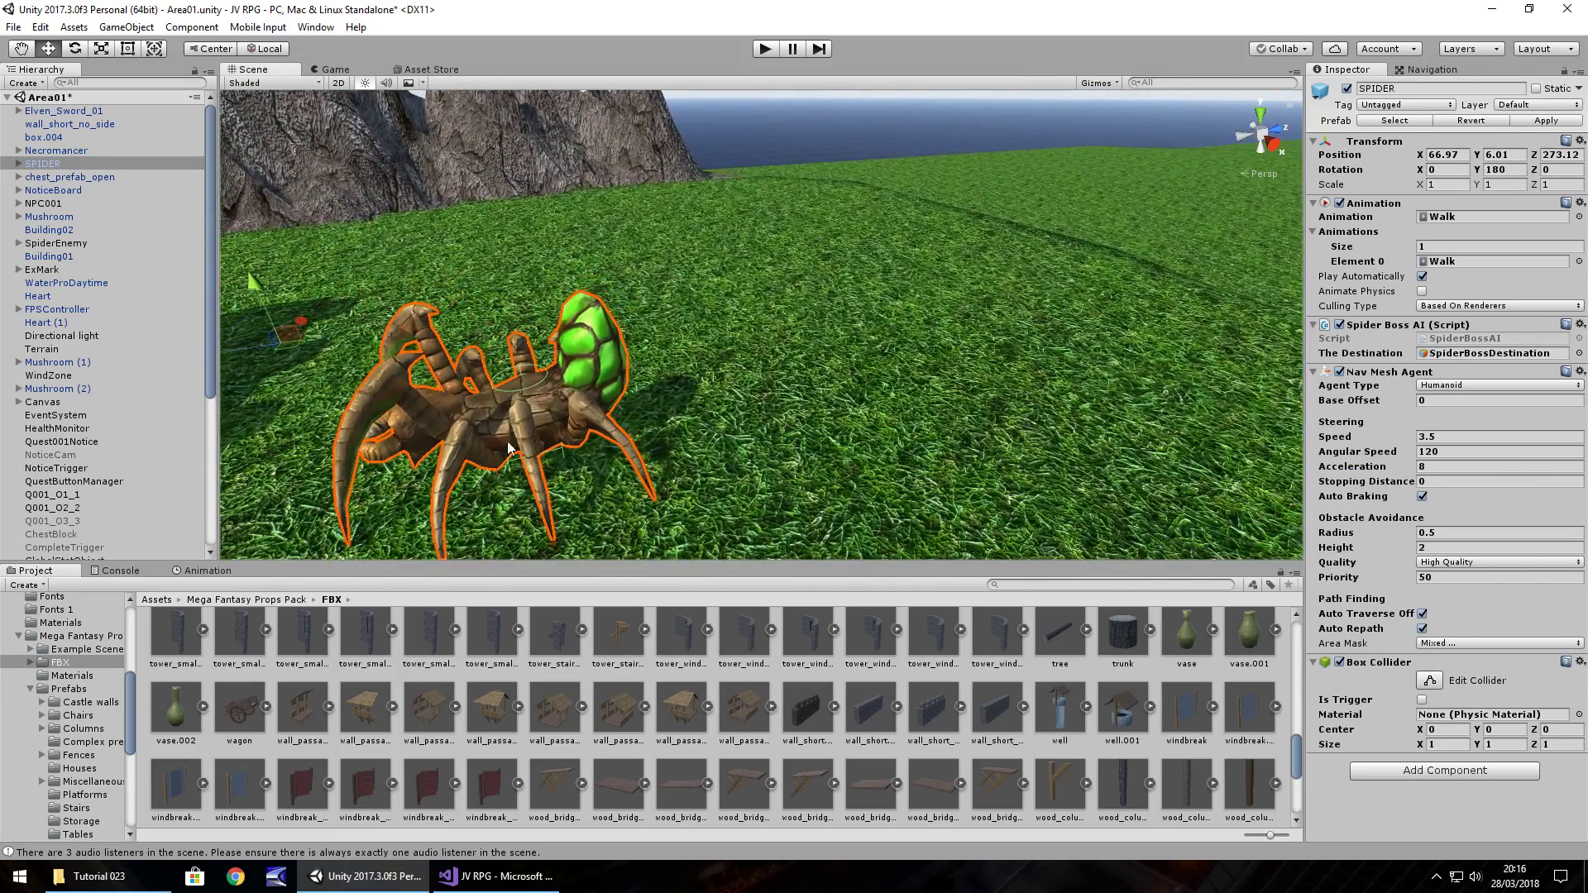
key("f")
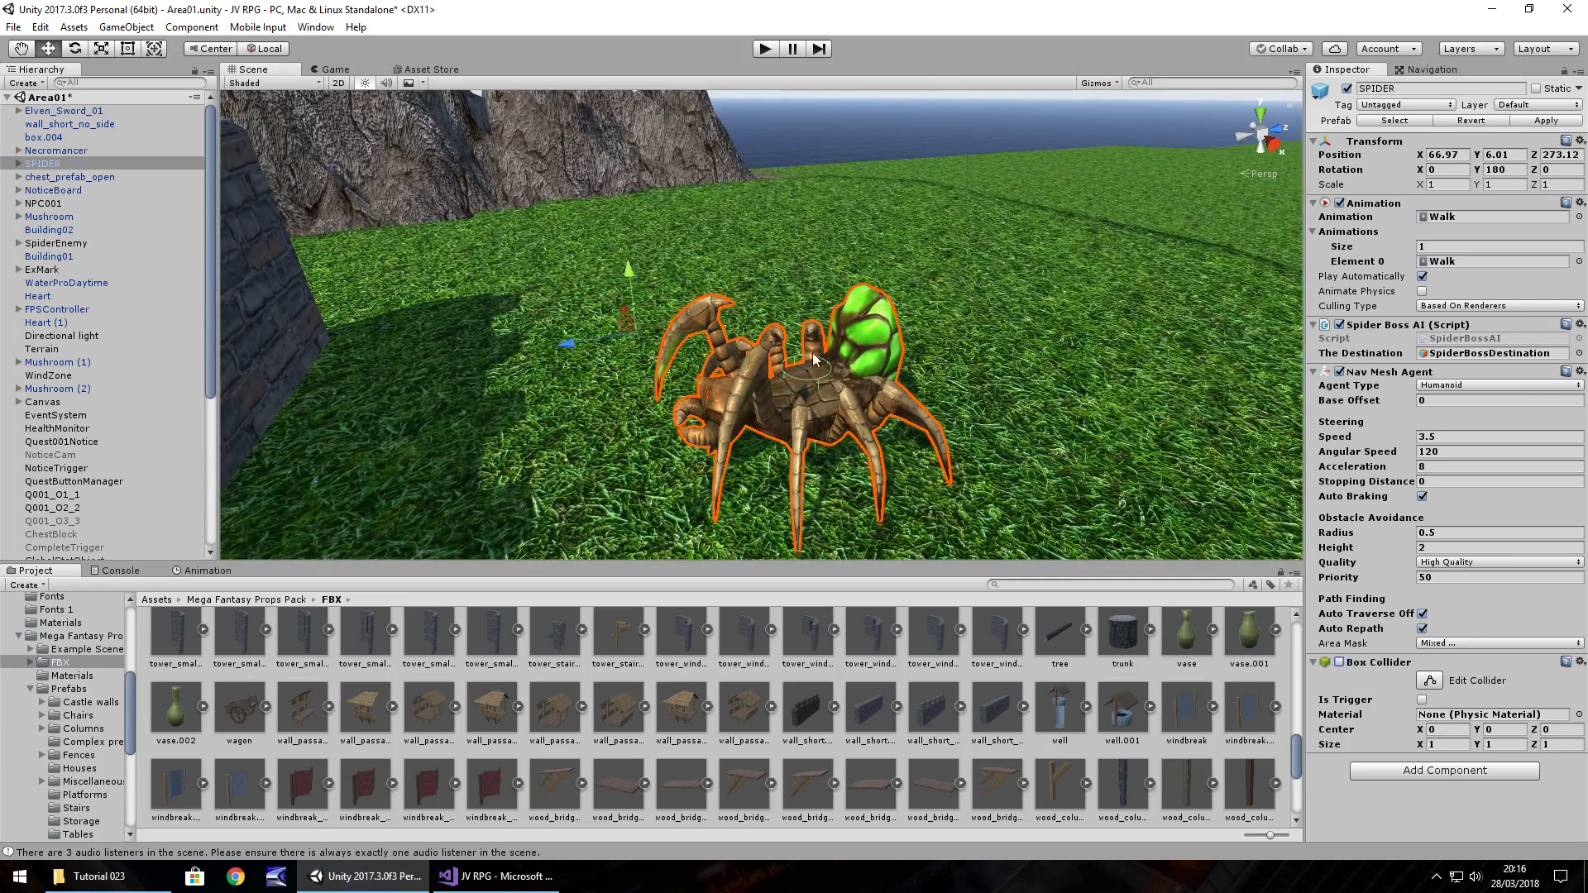
right_click(1374, 664)
left_click(1458, 700)
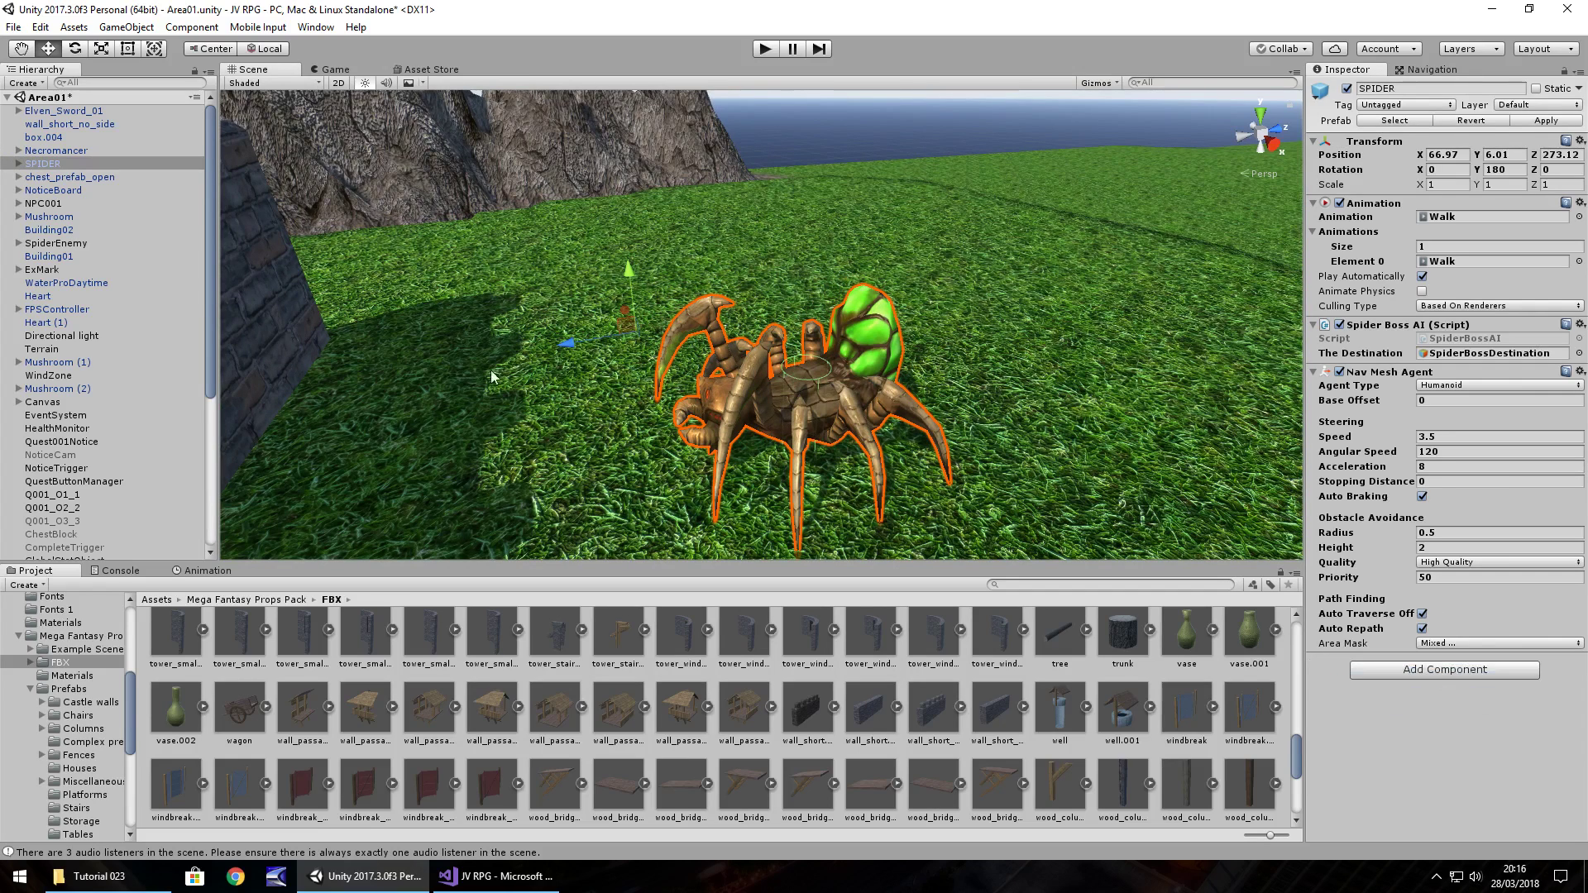
Examine the SPIDER object's child hierarchy, including its Mesh, the Armature's IKnoga bones and Master.
left_click(20, 164)
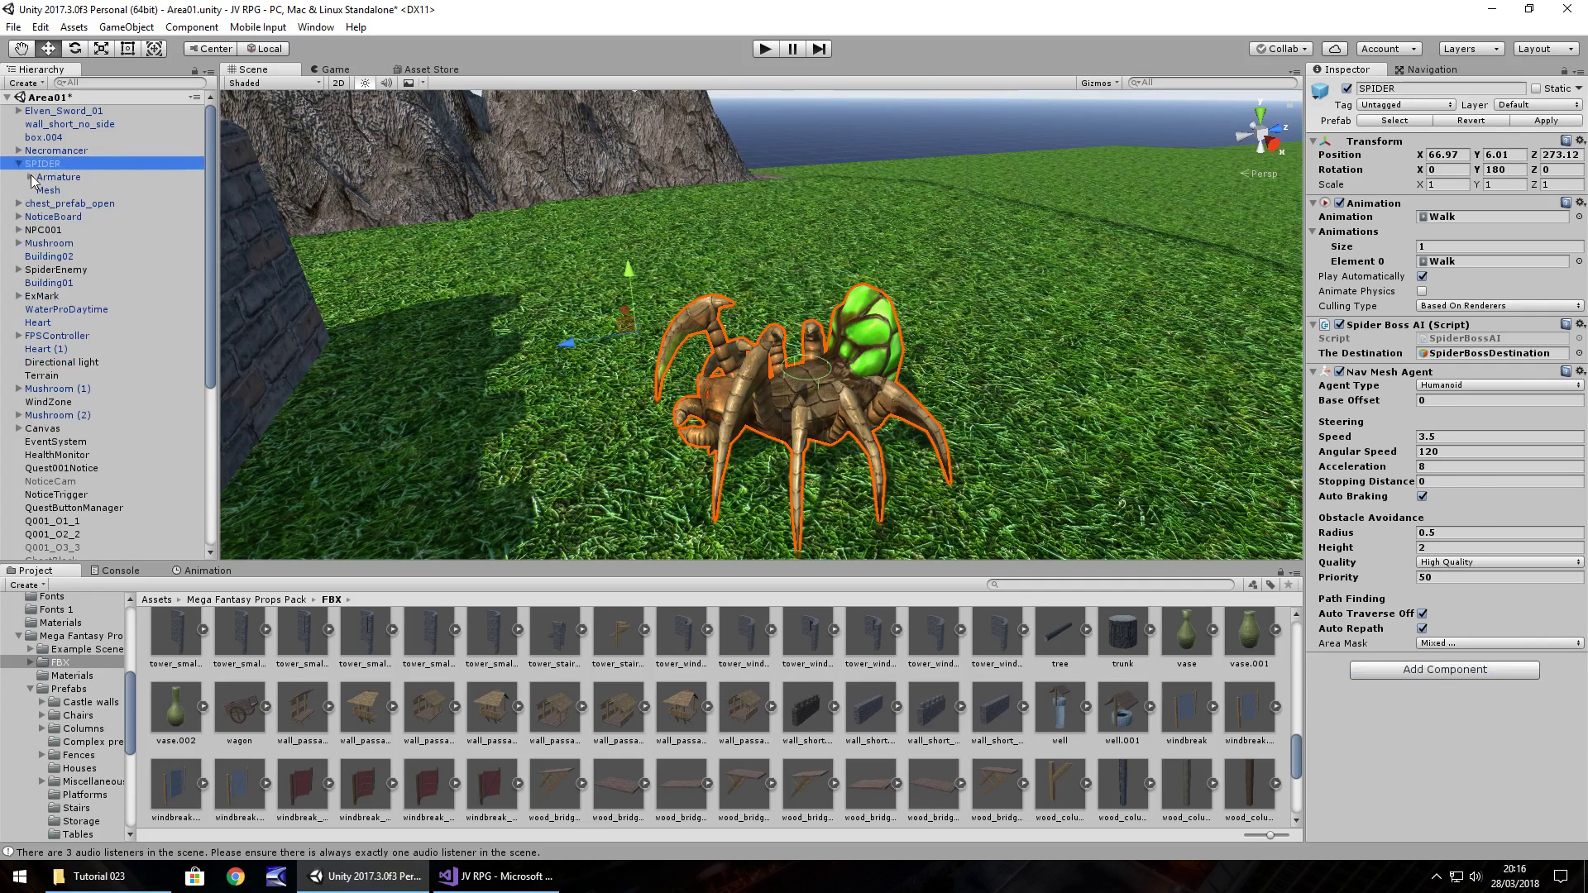
left_click(48, 191)
key("Up")
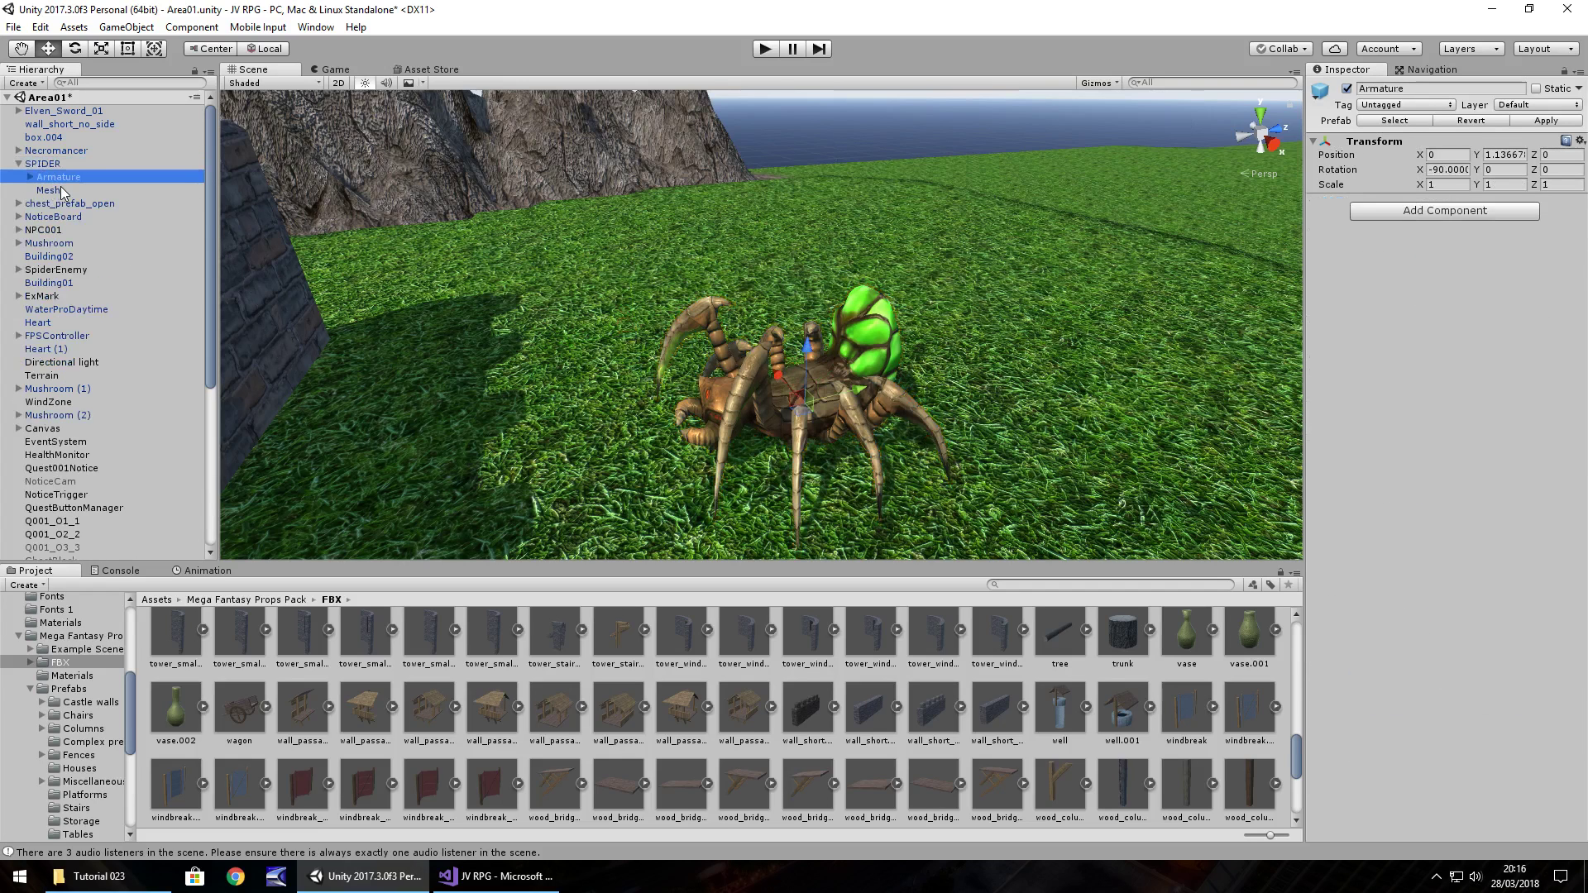
left_click(30, 177)
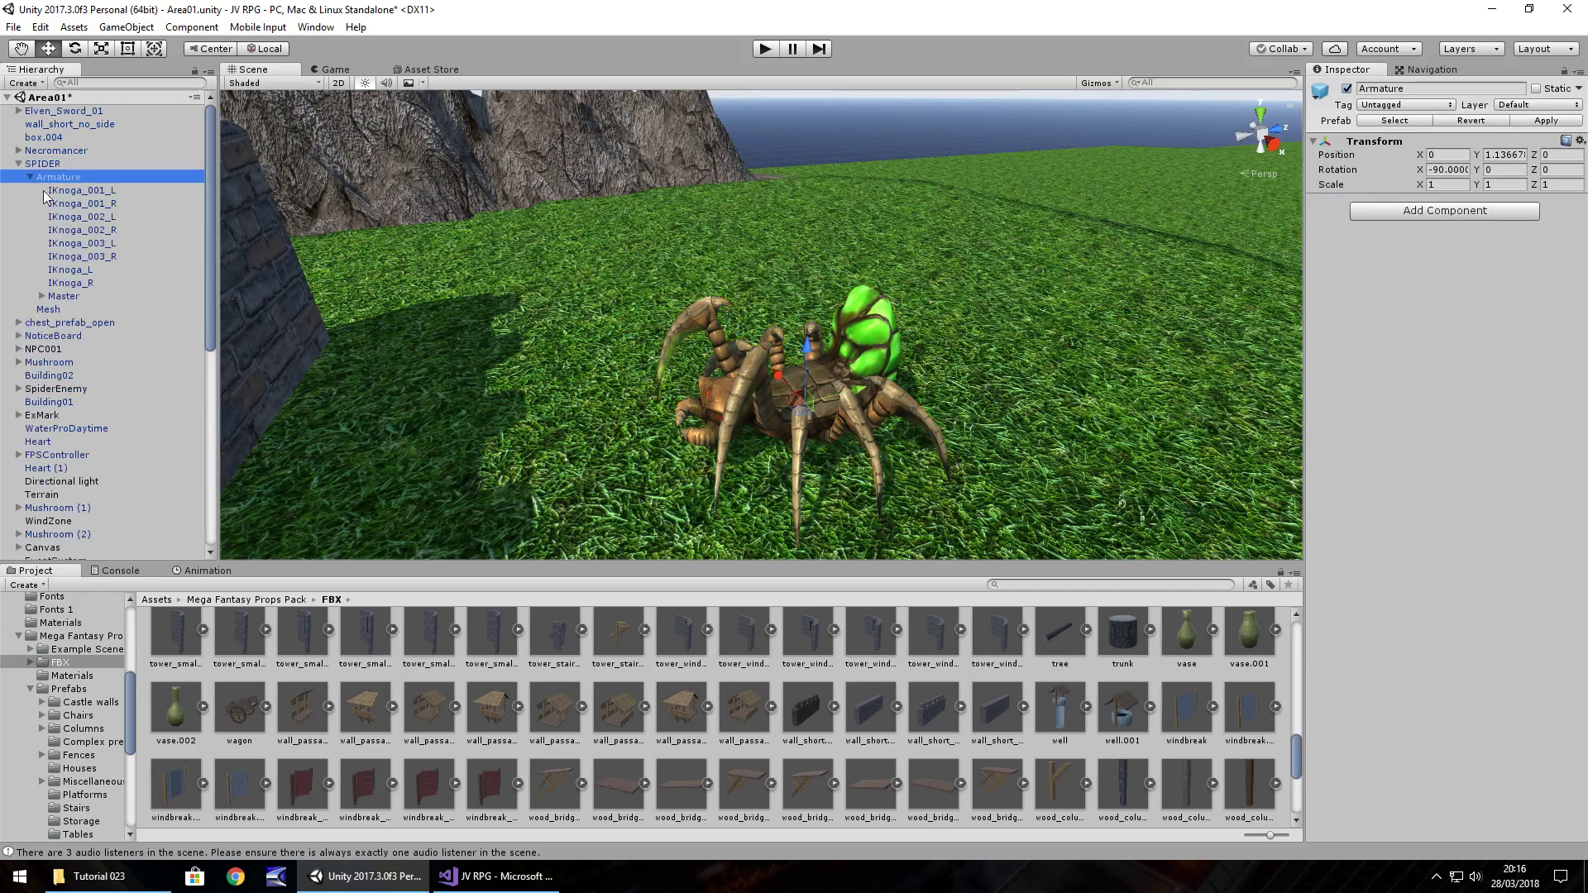
key("Down")
key("Down")
key("Down")
key("Down")
key("Down")
key("Down")
key("Down")
key("Down")
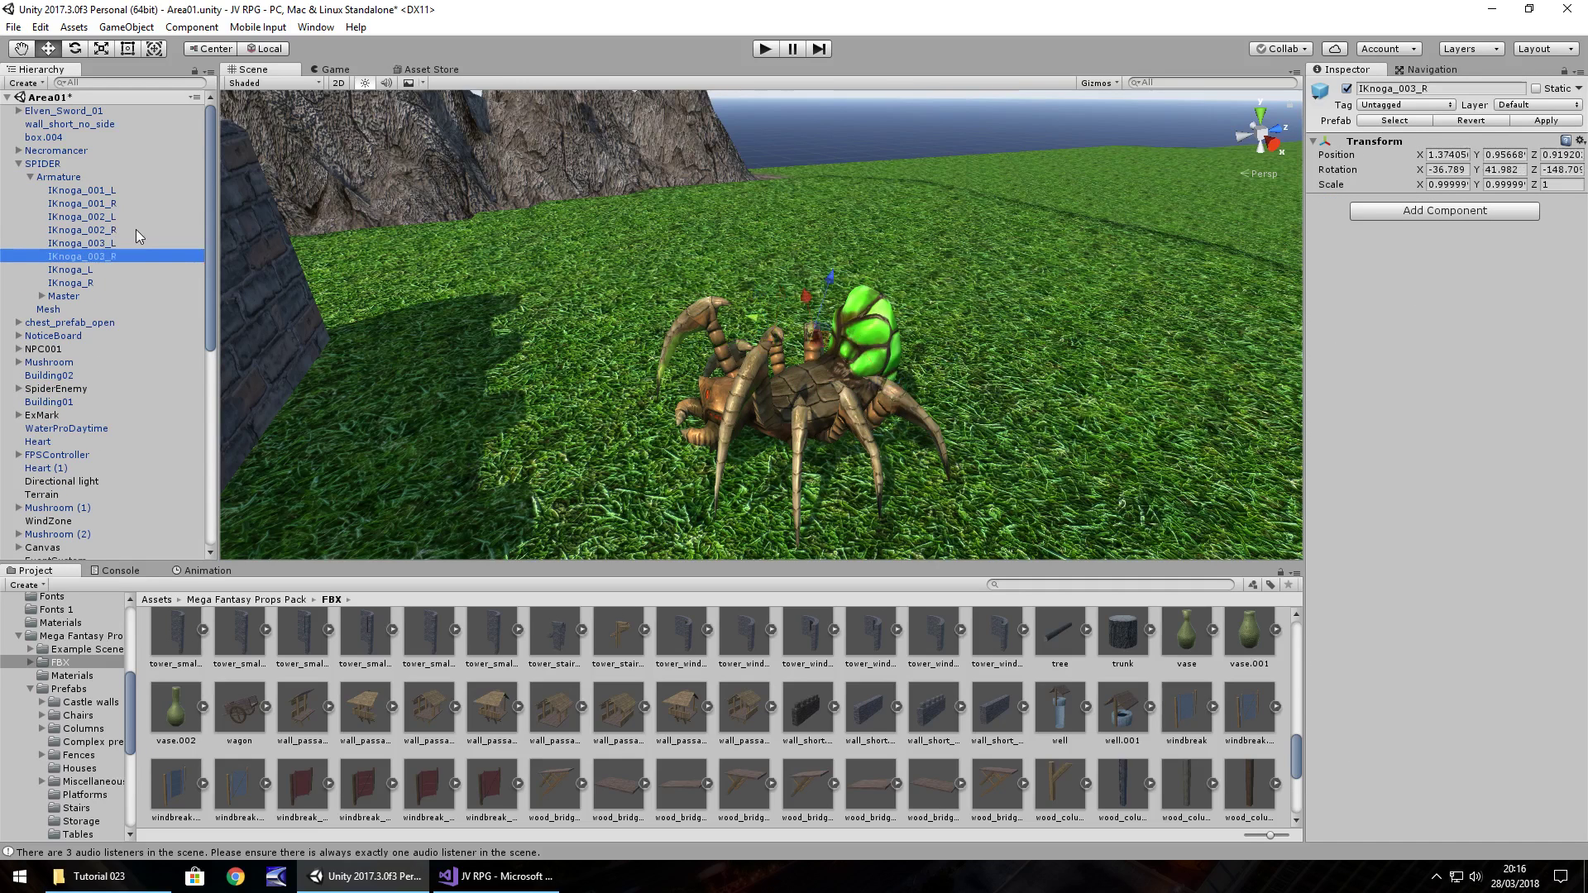
key("Down")
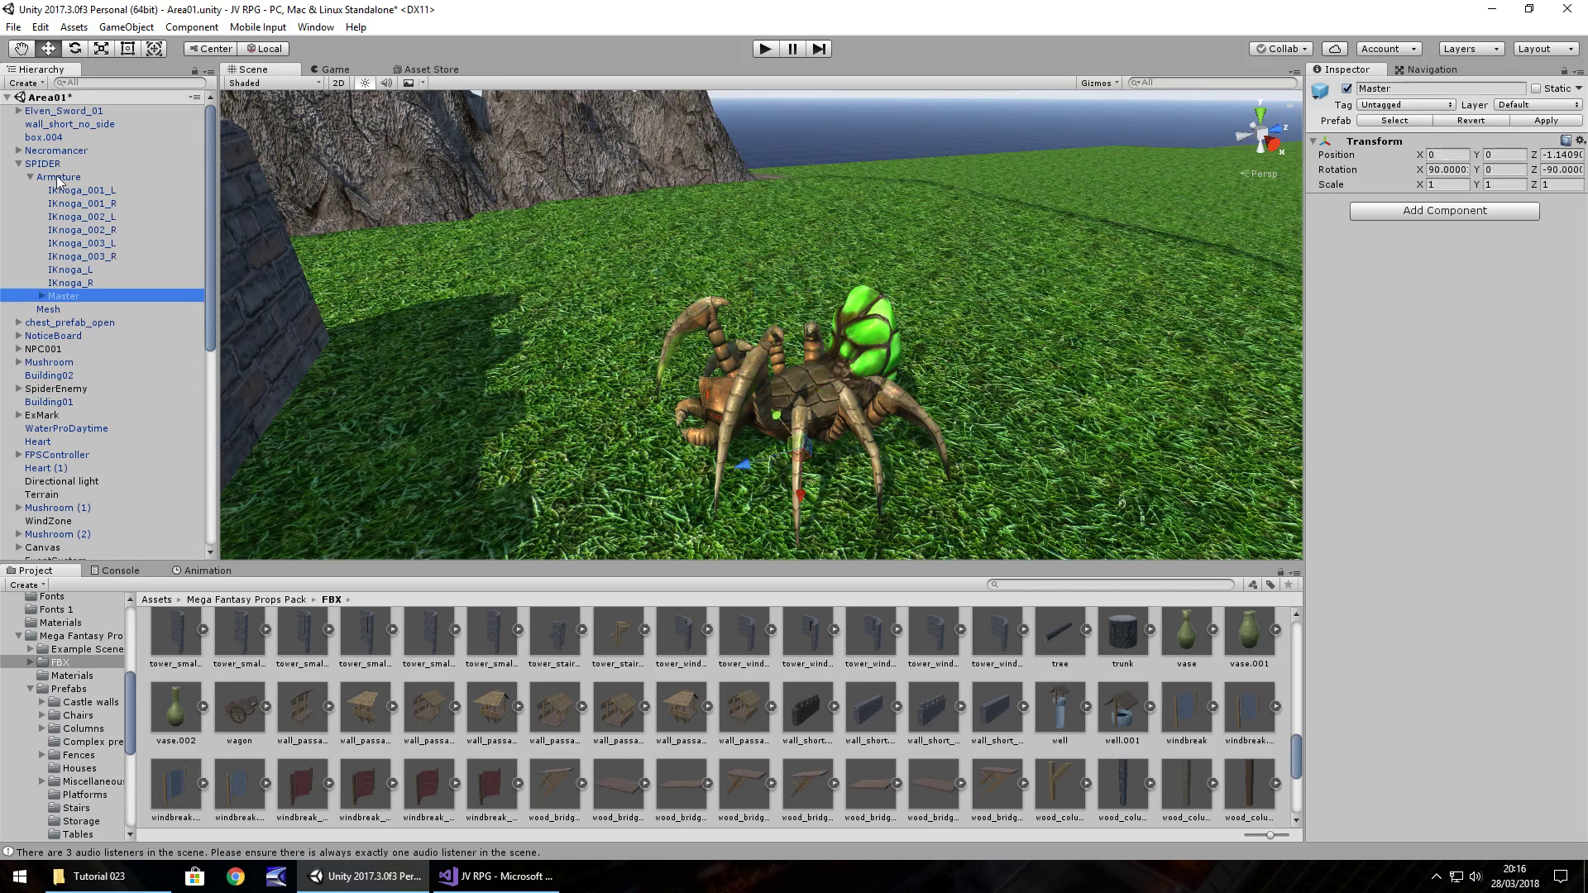
left_click(31, 177)
Set the SPIDER's Nav Mesh Agent radius to about 3.36, height to 1 and speed to 3, and play-test its route.
left_click(36, 164)
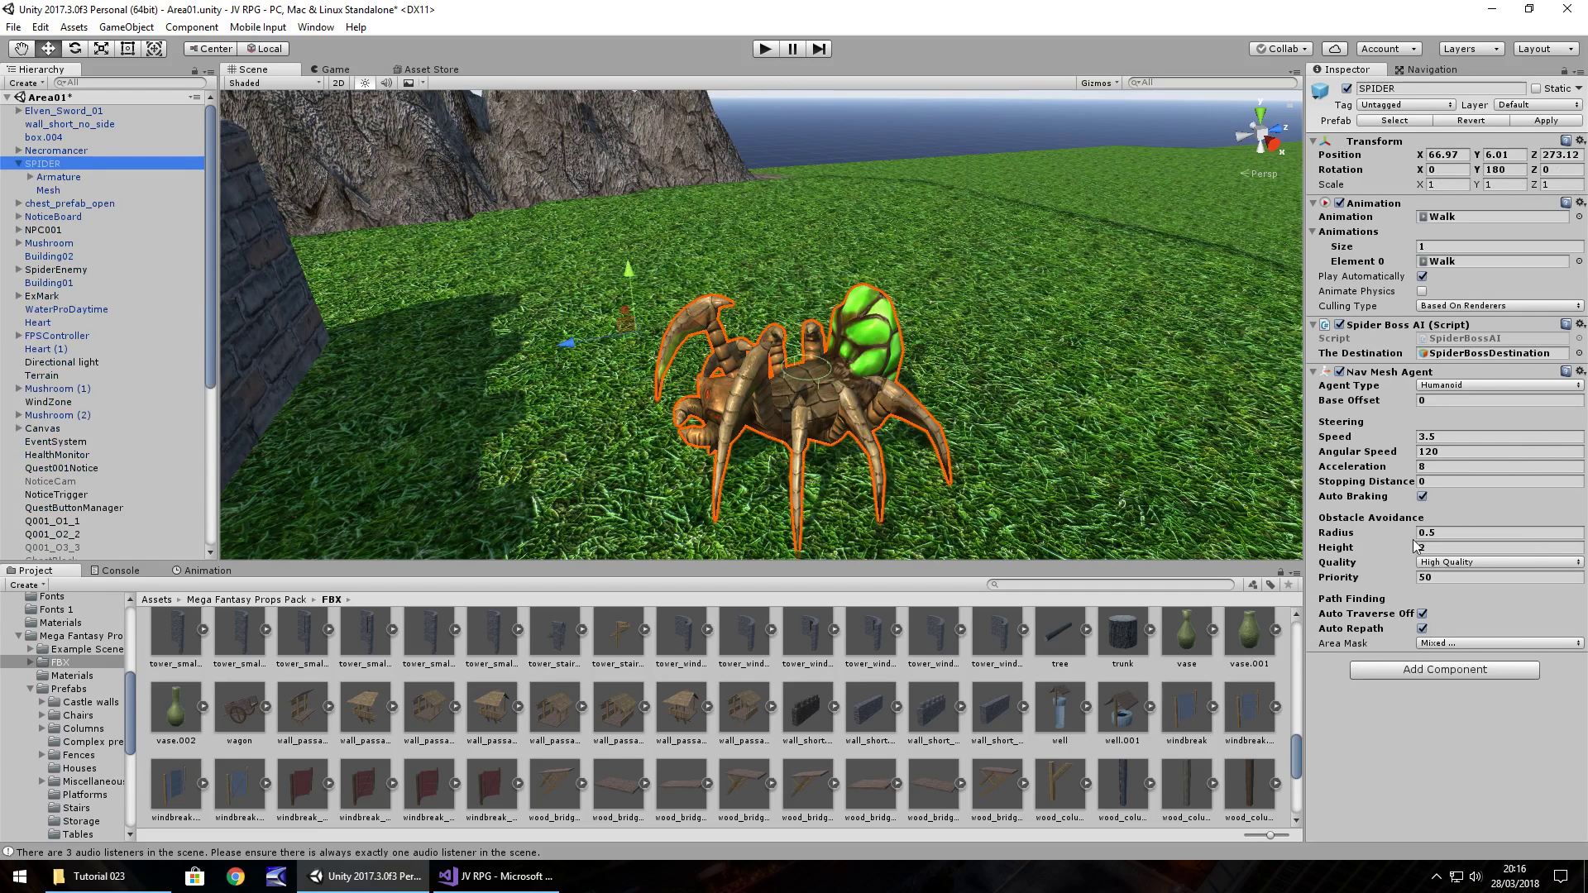
left_click_drag(1340, 535, 1407, 539)
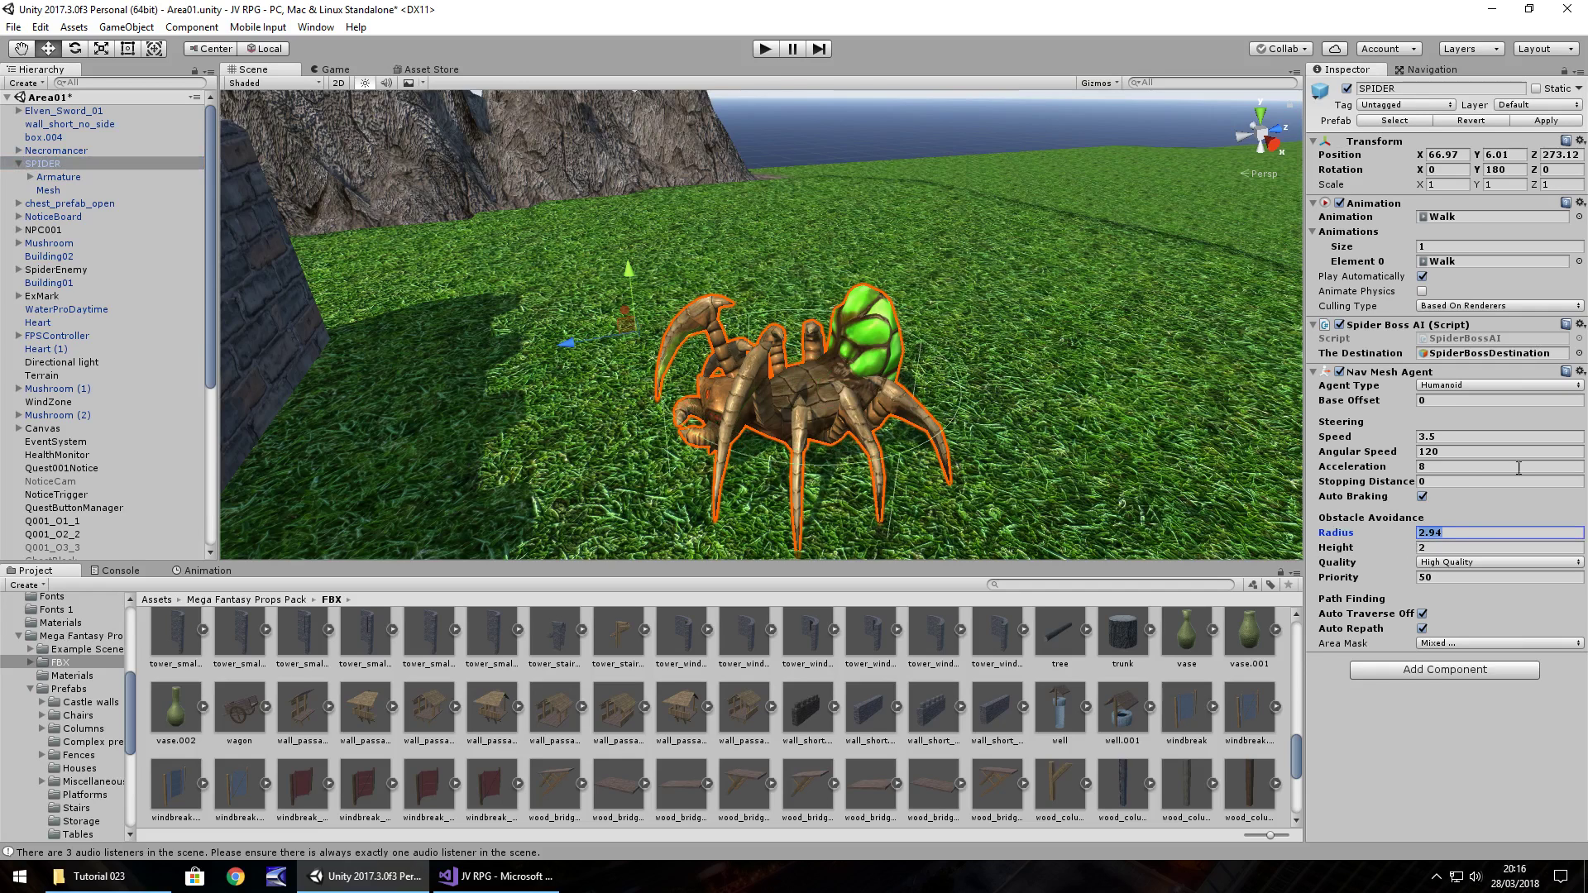
left_click(1439, 549)
type(".1")
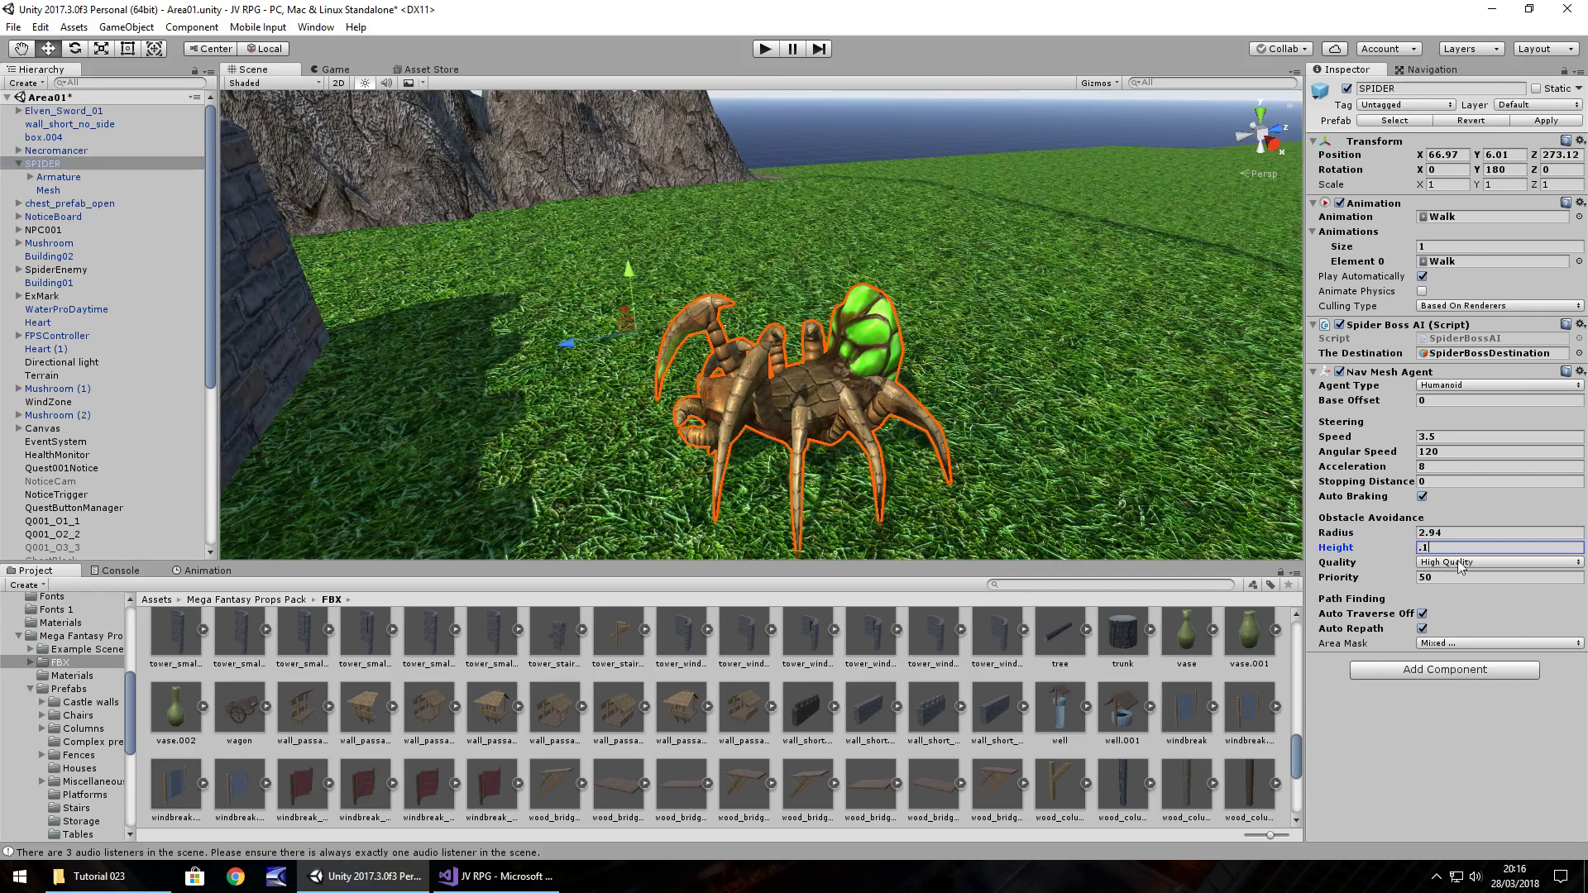
key("BackSpace")
key("BackSpace")
type("1")
right_click_drag(994, 442, 804, 360)
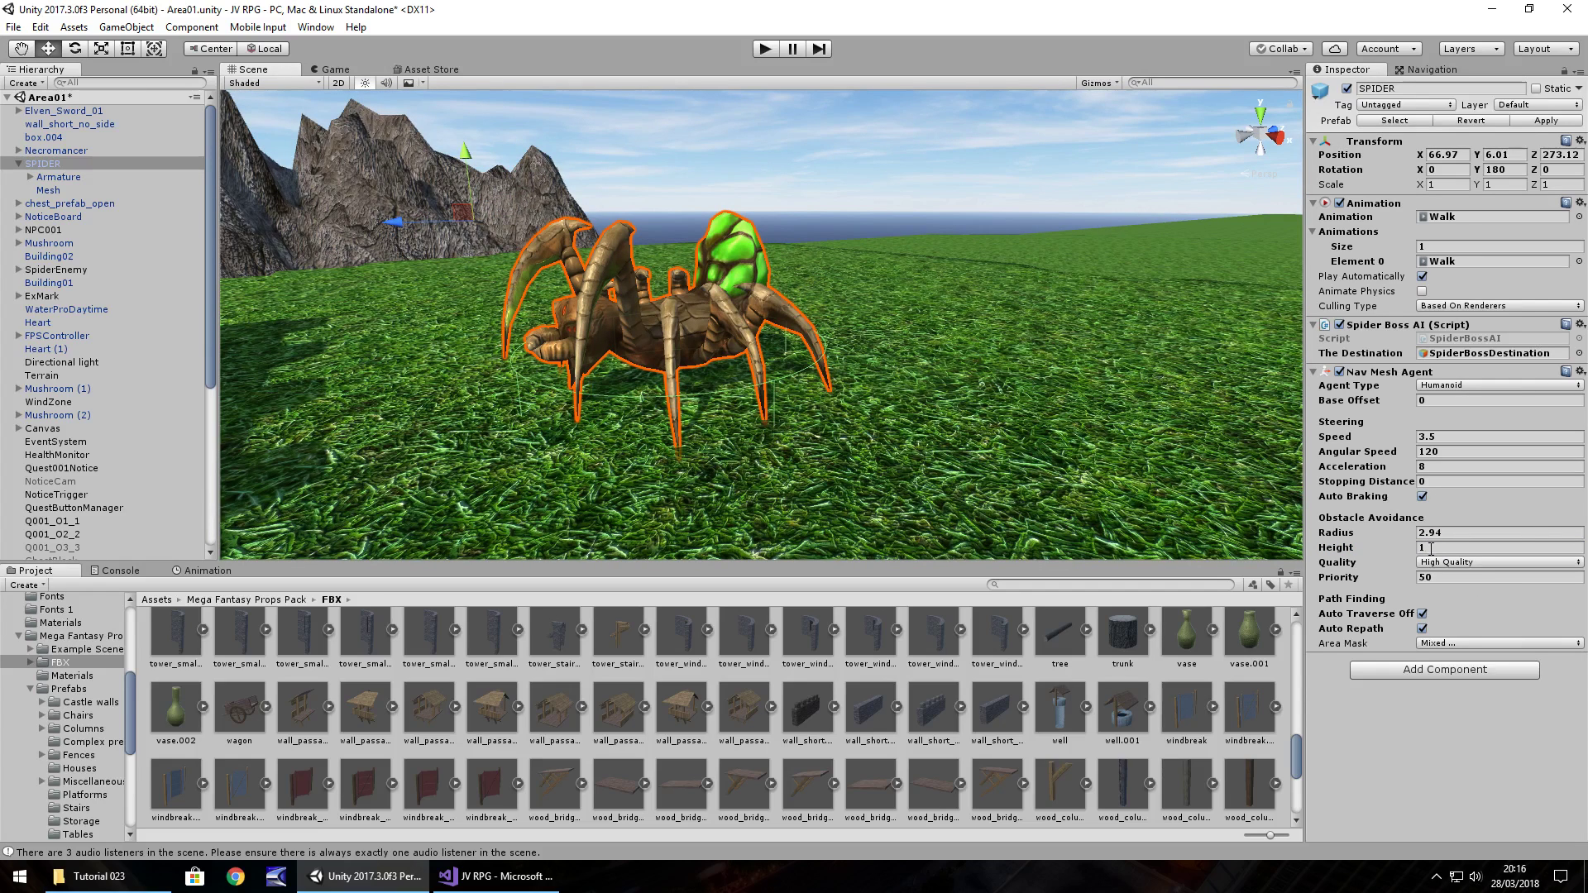
left_click_drag(1360, 542, 1372, 541)
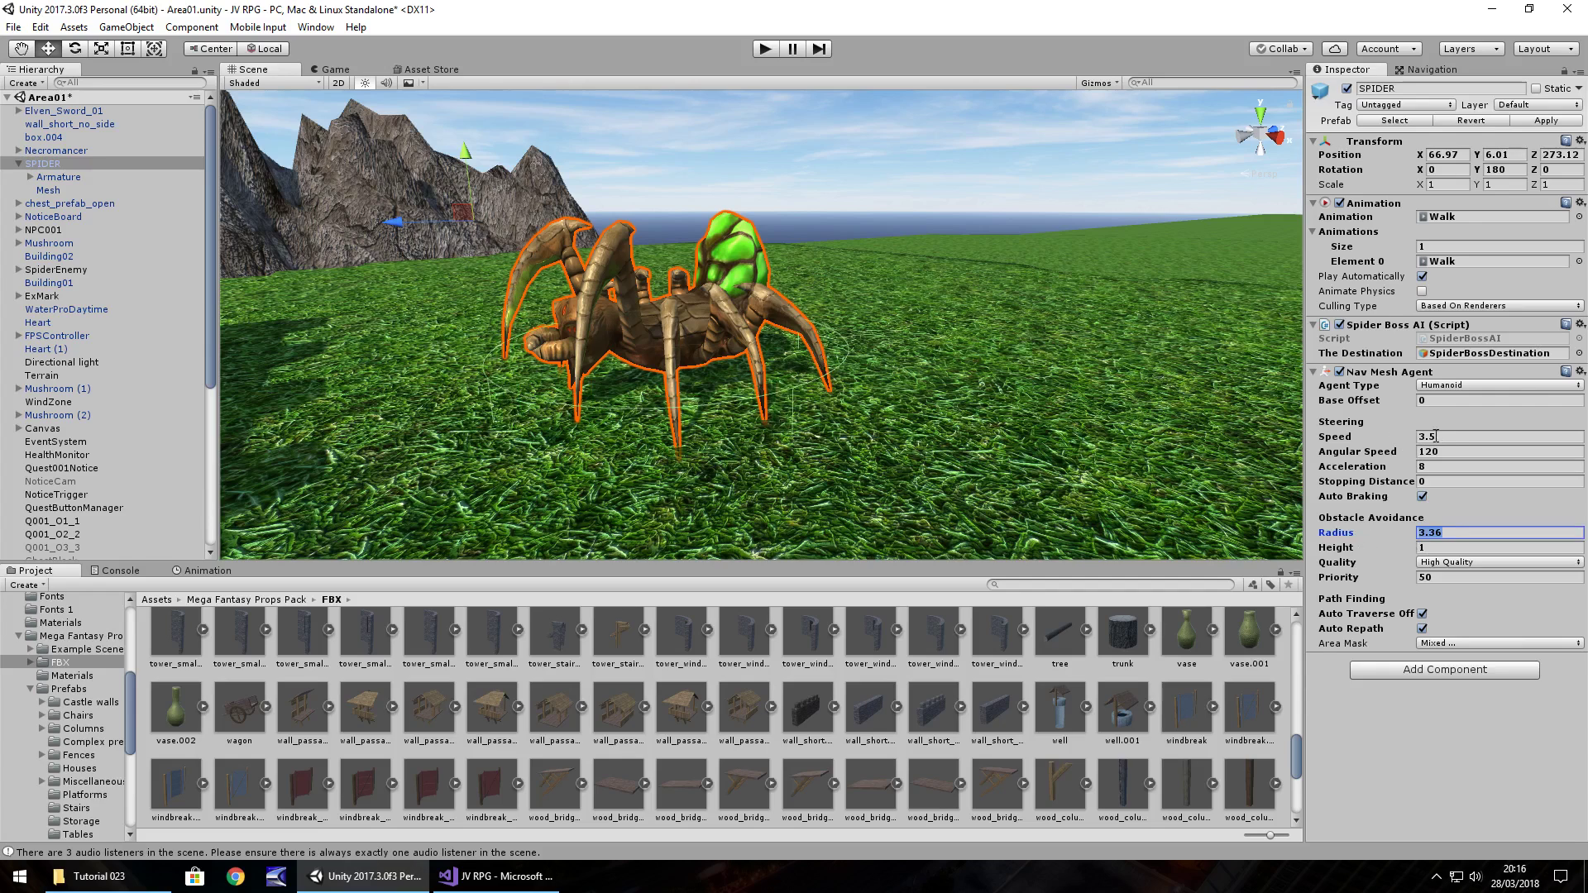
left_click(1470, 438)
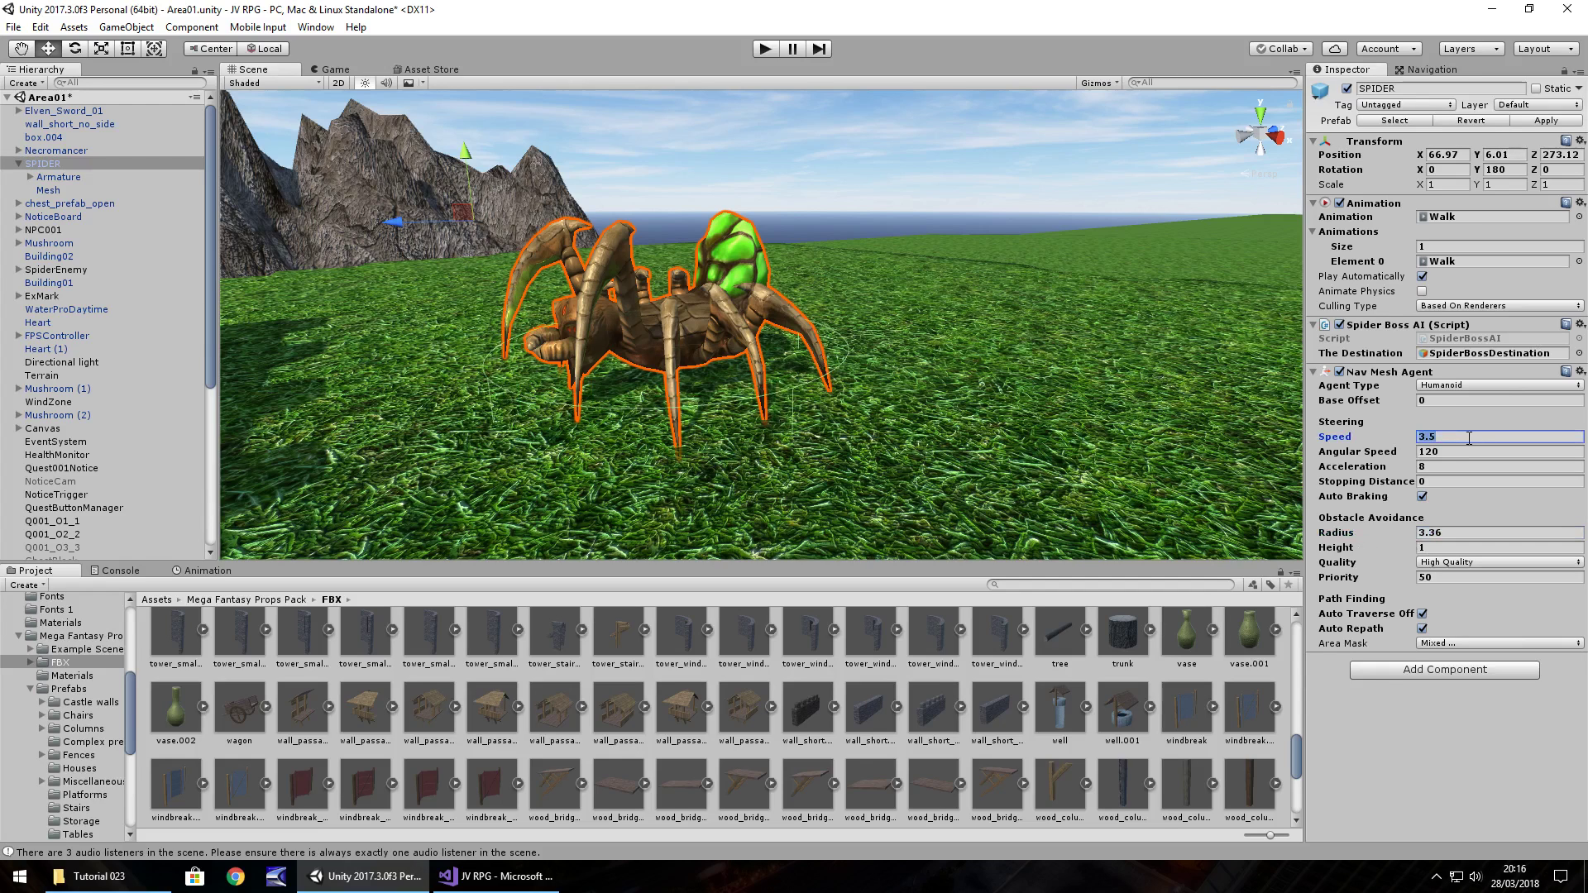
type("3")
left_click(765, 49)
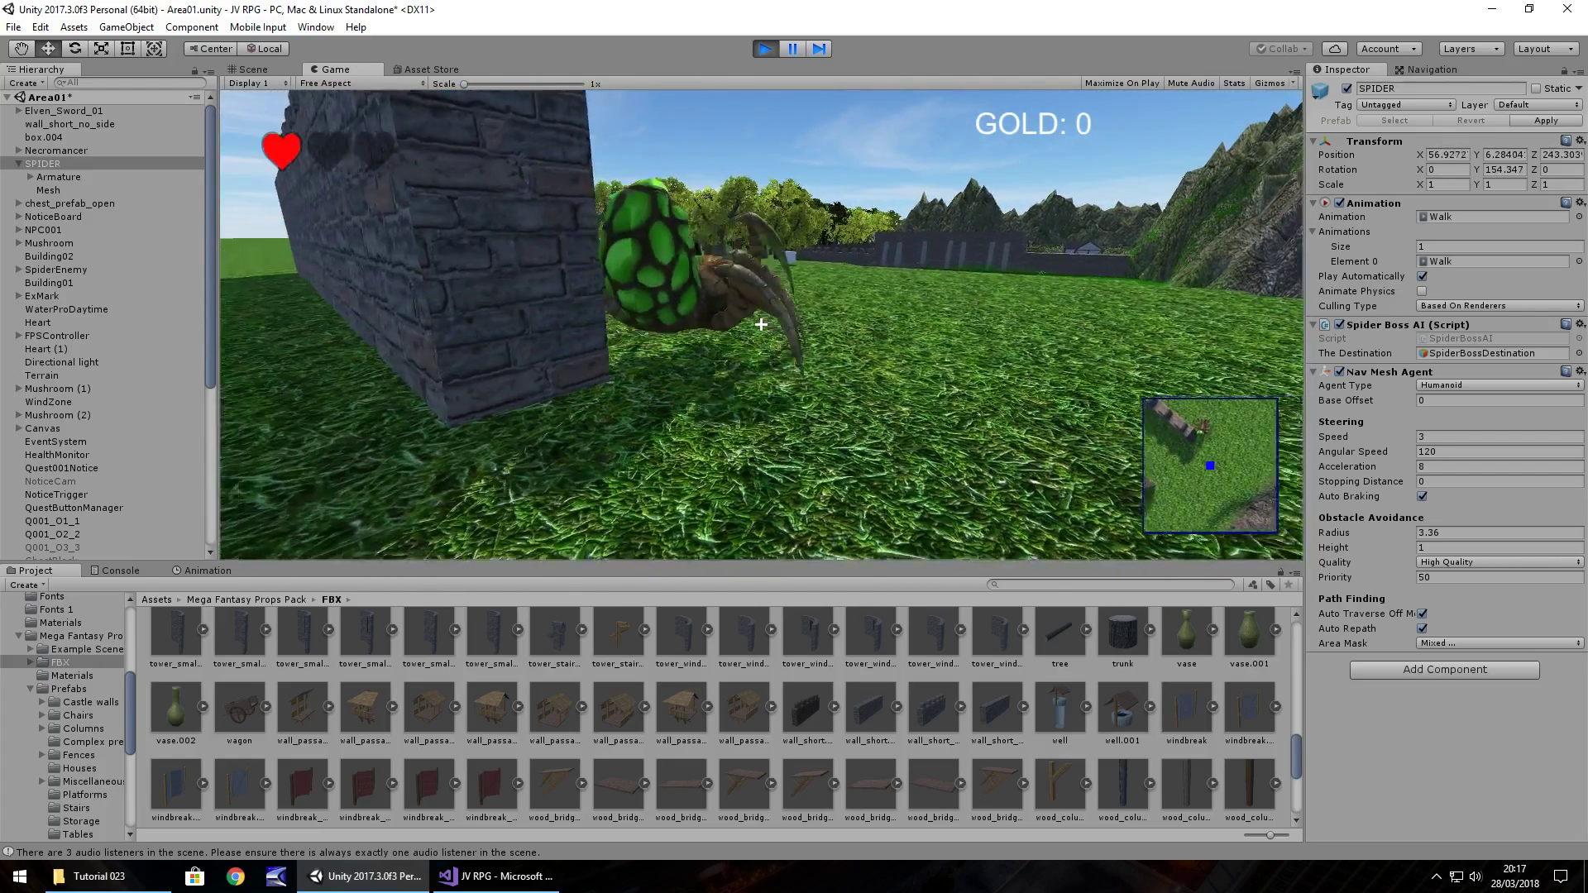
key("ctrl+p")
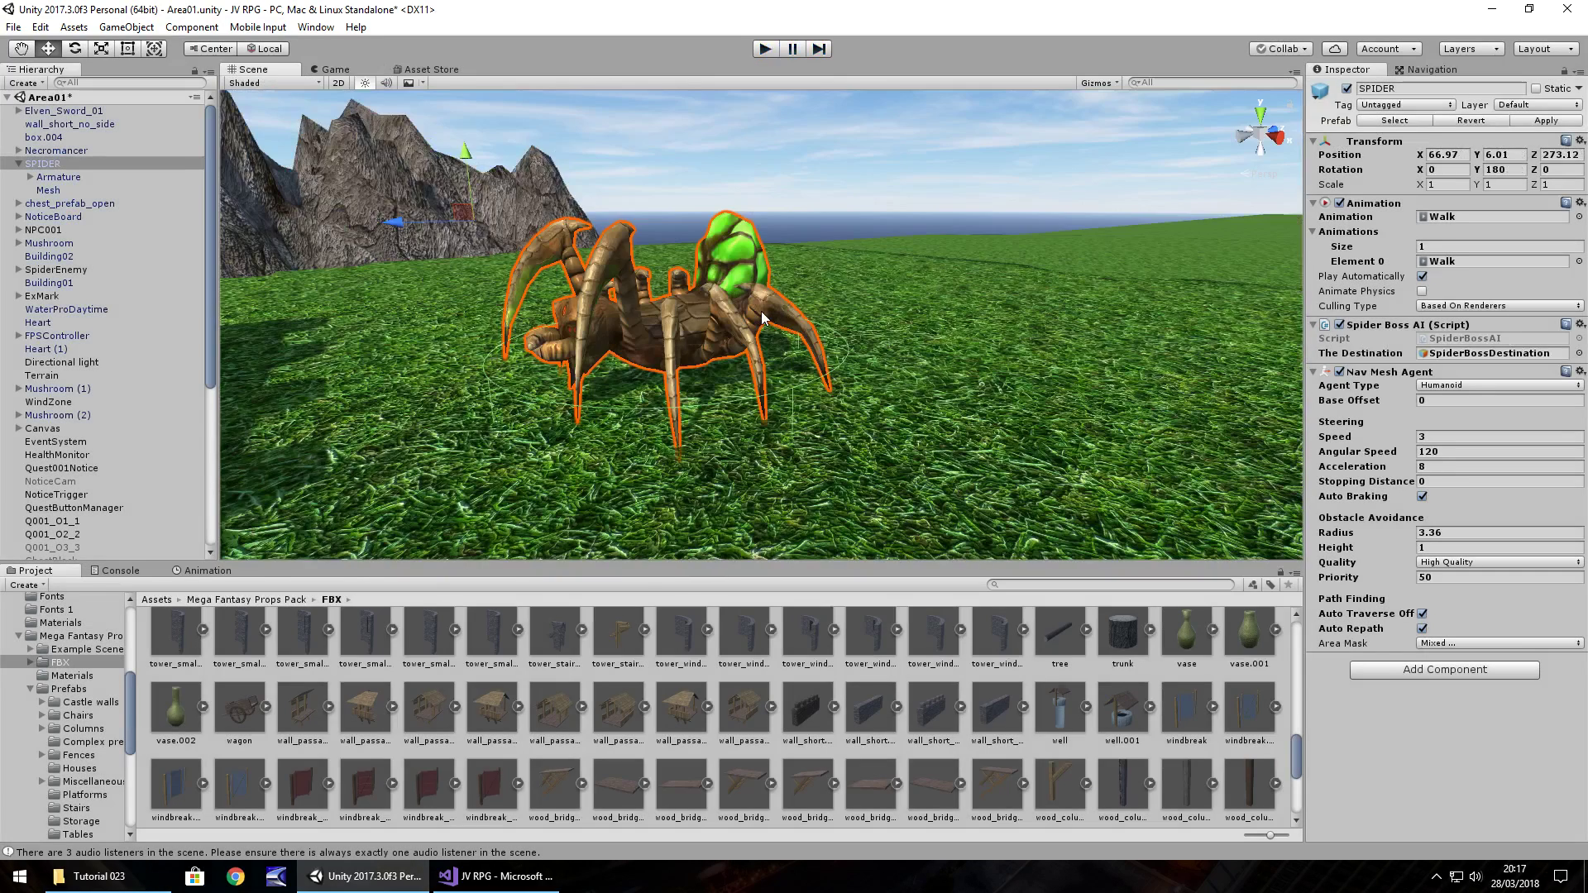
Set the spider's Nav Mesh Agent radius to about 4.14 and height to 3, and play-test how it clears the walls.
left_click_drag(1341, 534, 1372, 539)
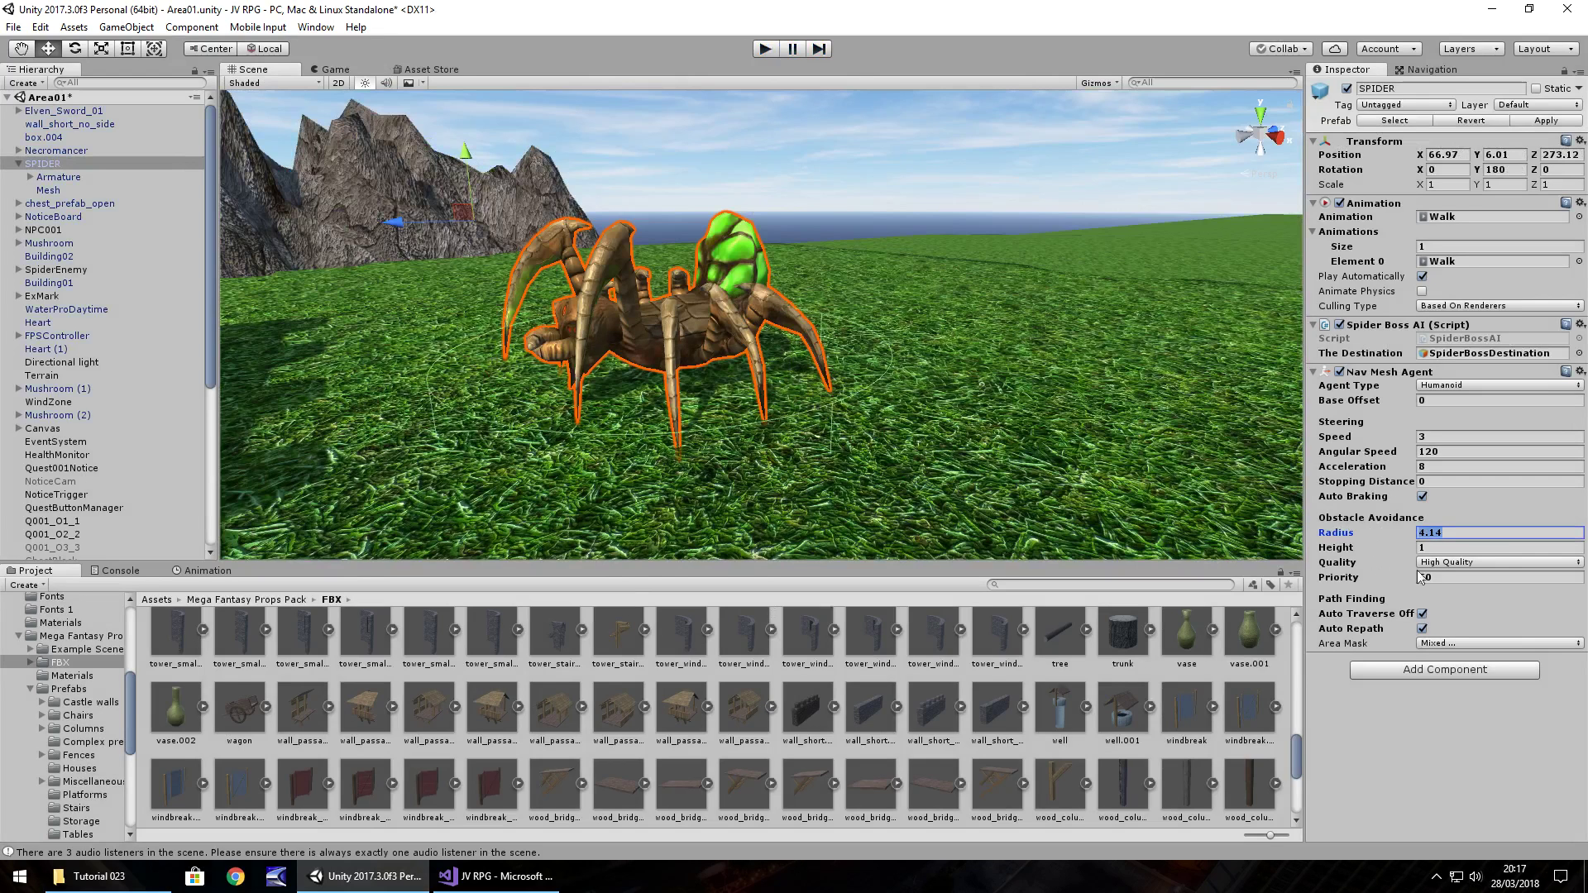
left_click(1445, 550)
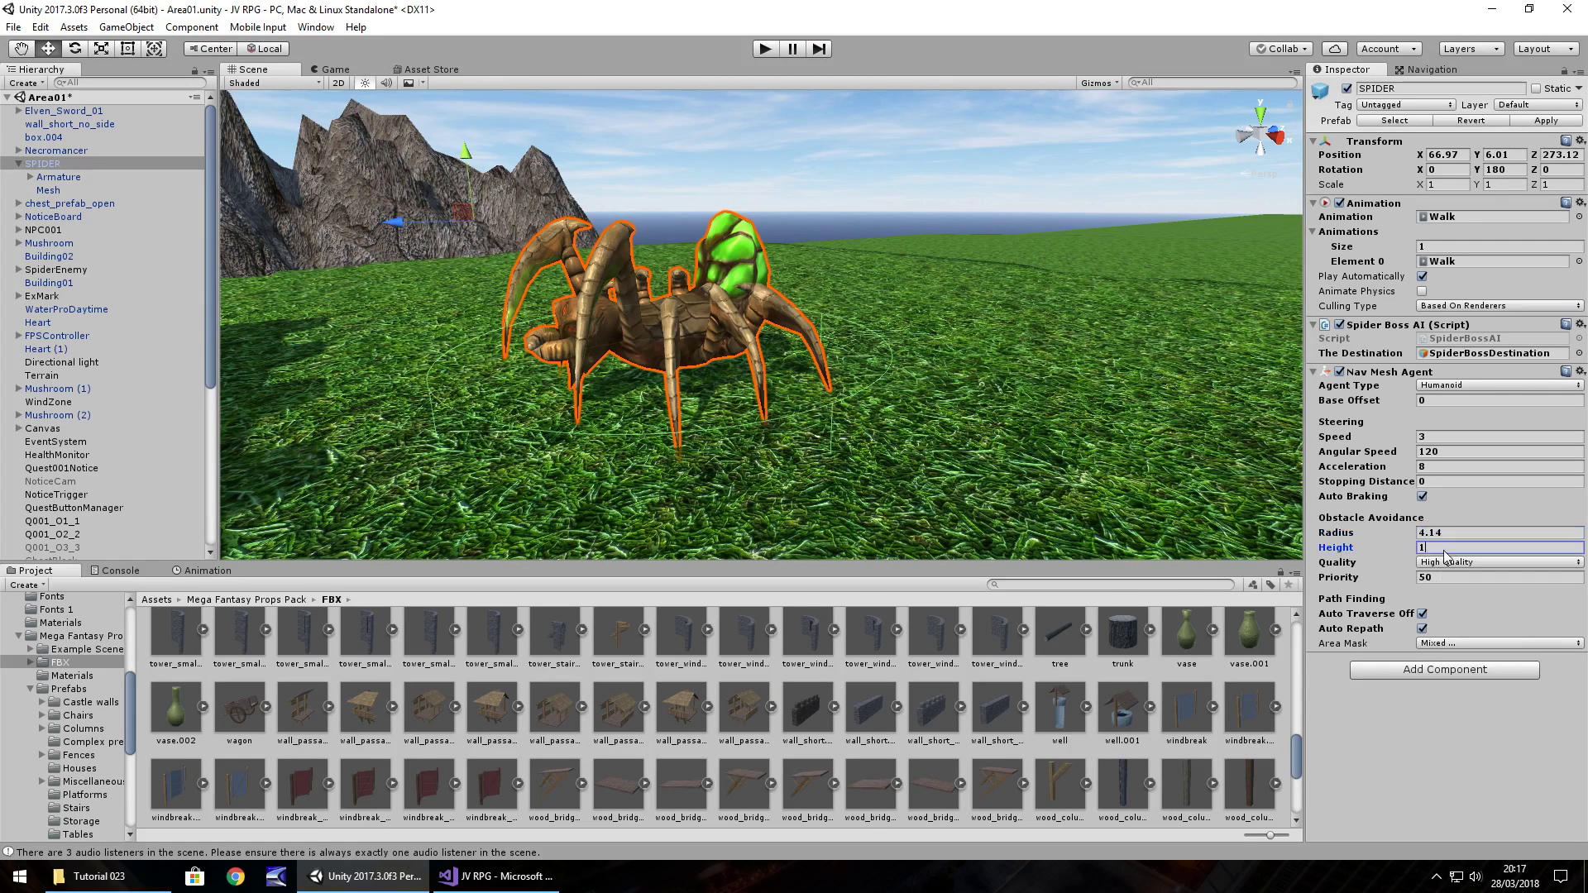
type("3")
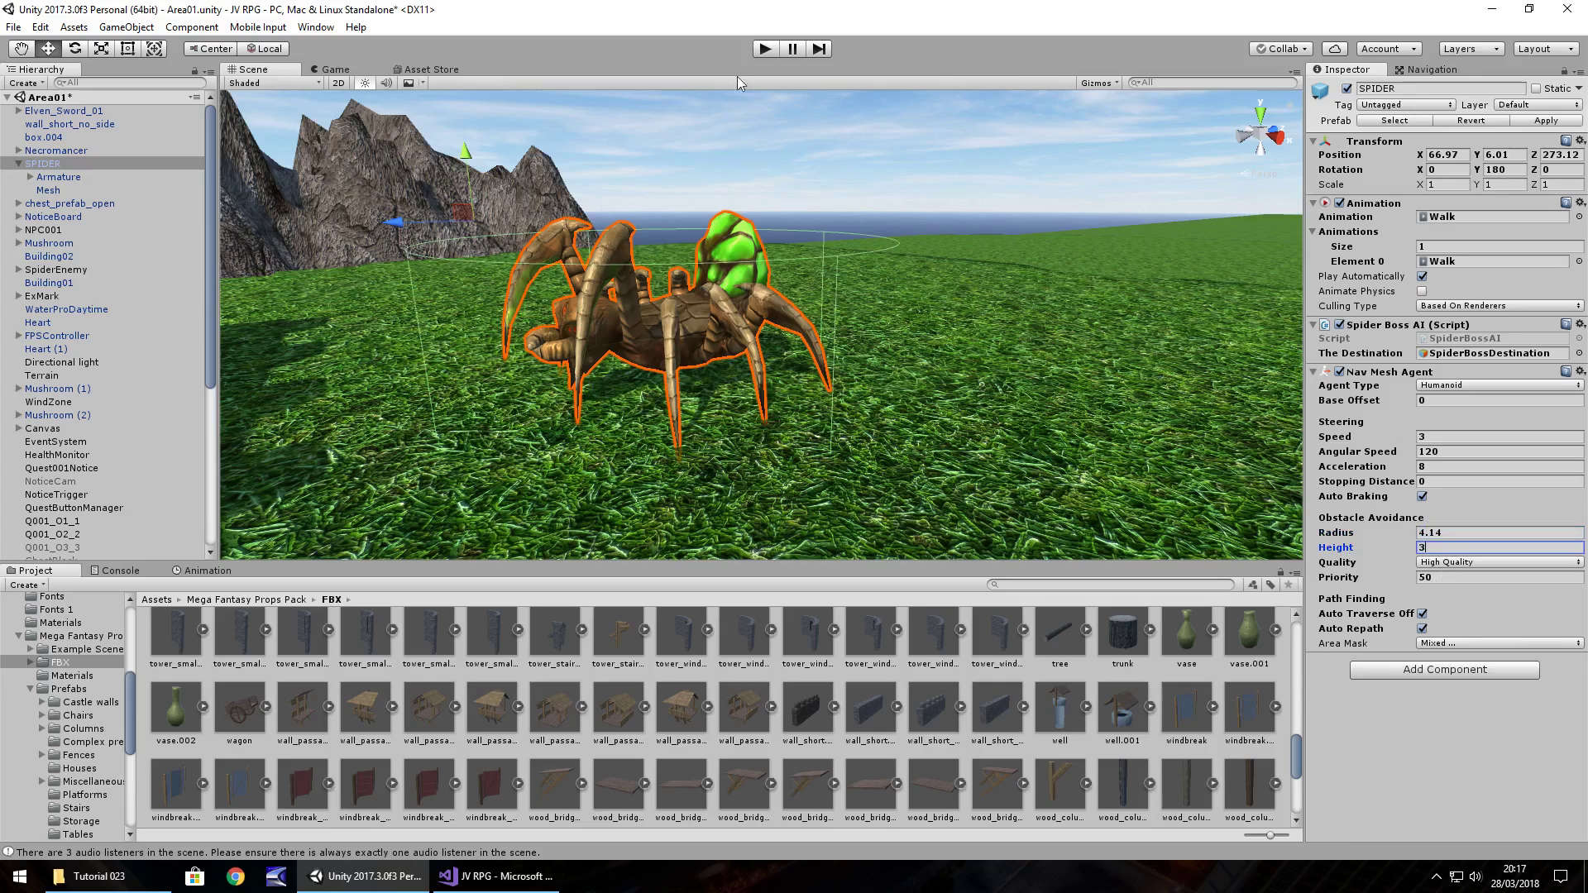
left_click(765, 49)
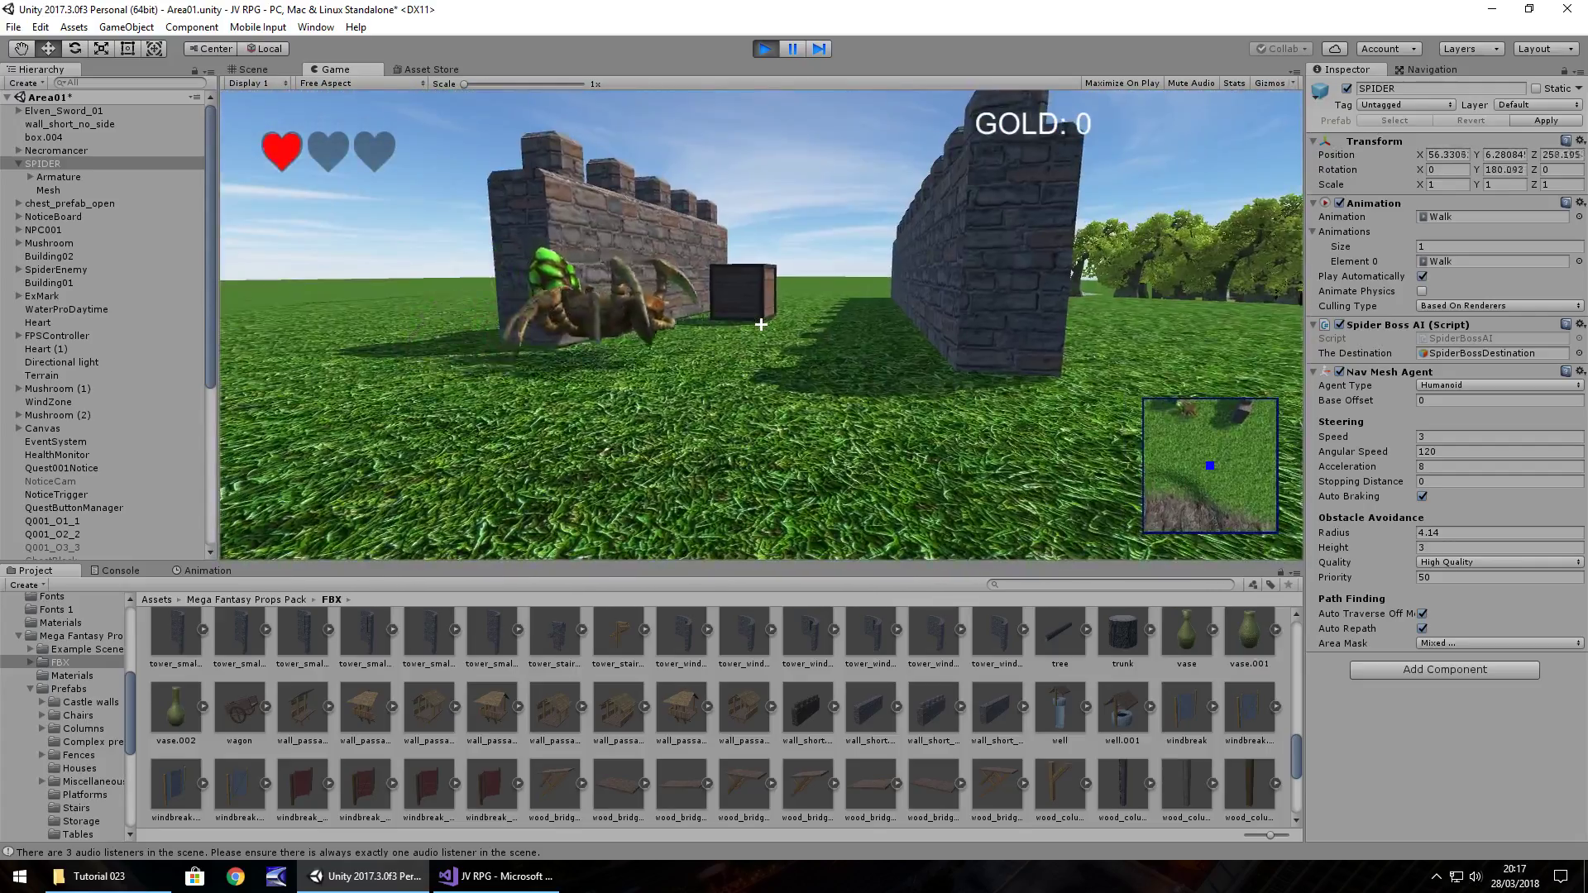
key("ctrl+p")
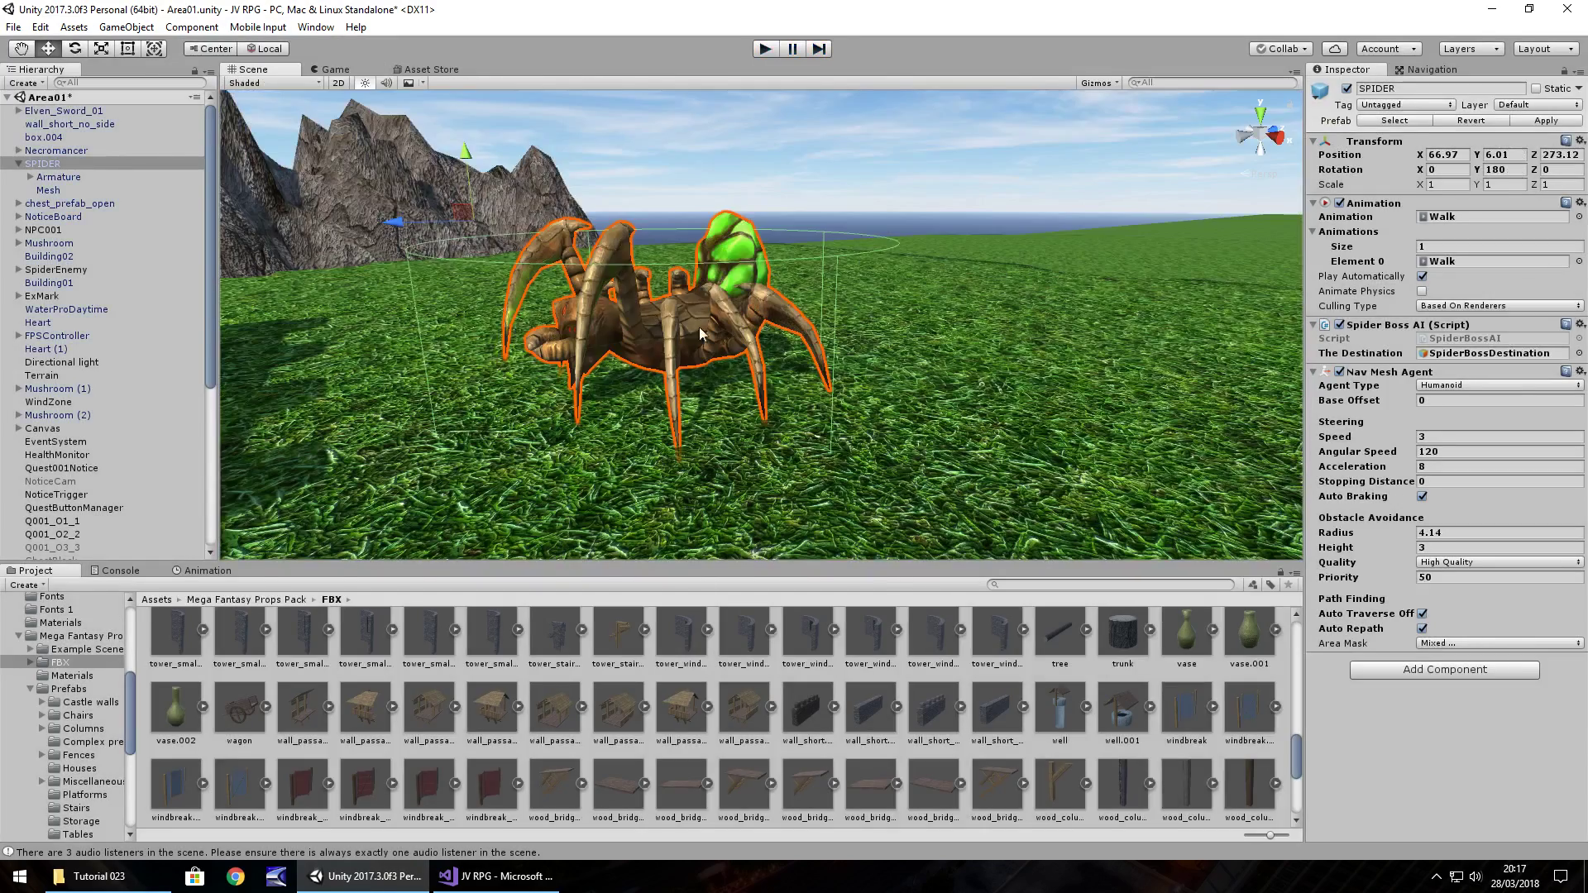
Assign FPSController as The Destination in the Spider Boss AI script and play-test the spider chasing the player around the walls.
right_click_drag(296, 311, 593, 345)
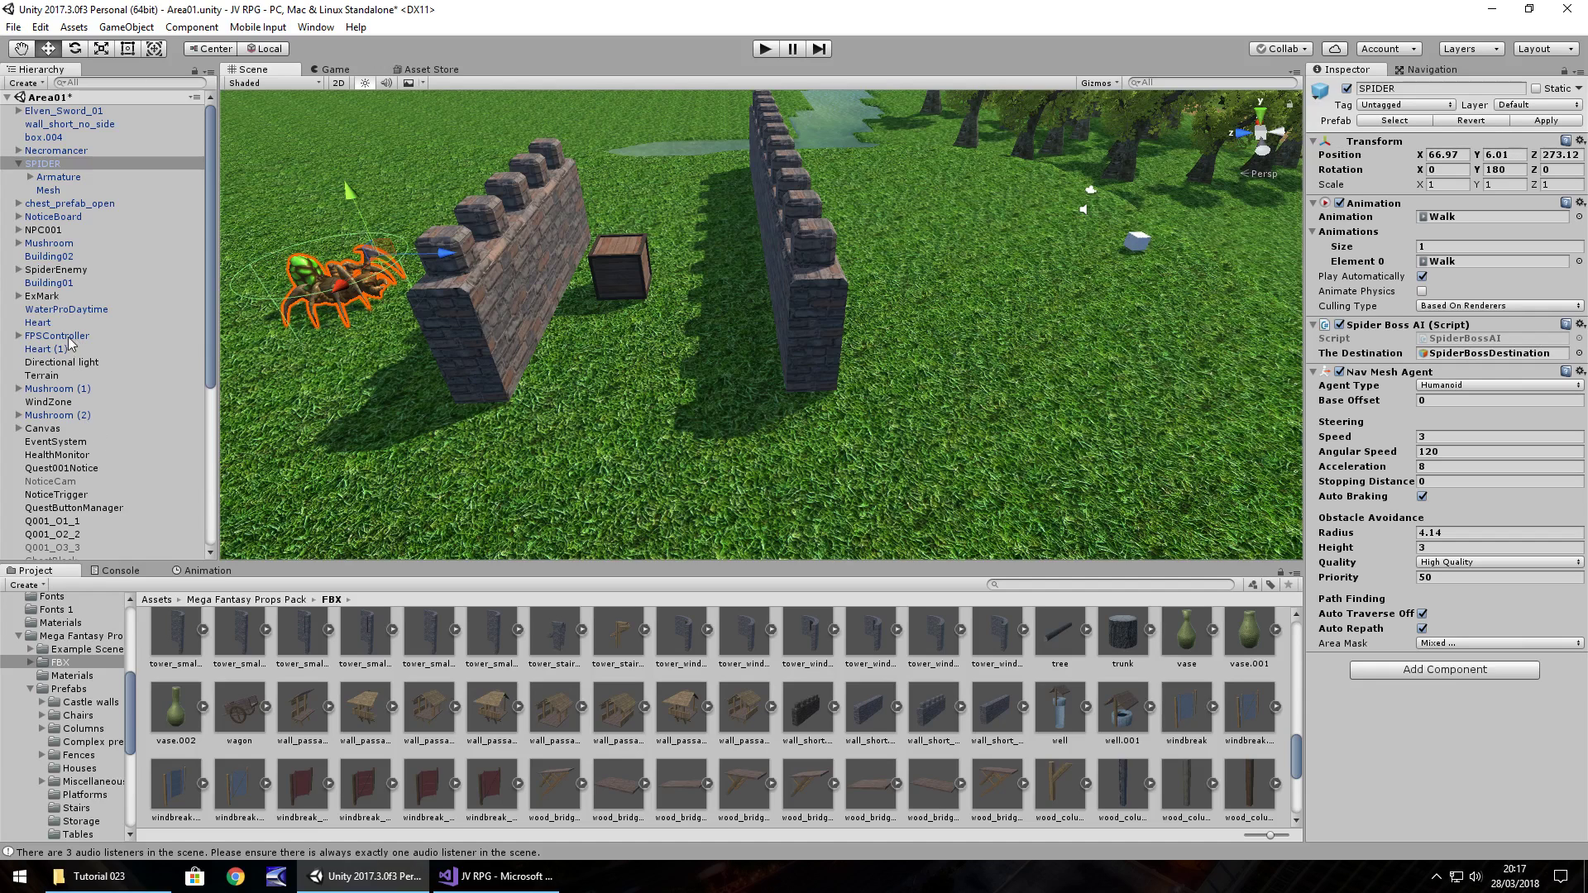
left_click_drag(1007, 341, 1416, 356)
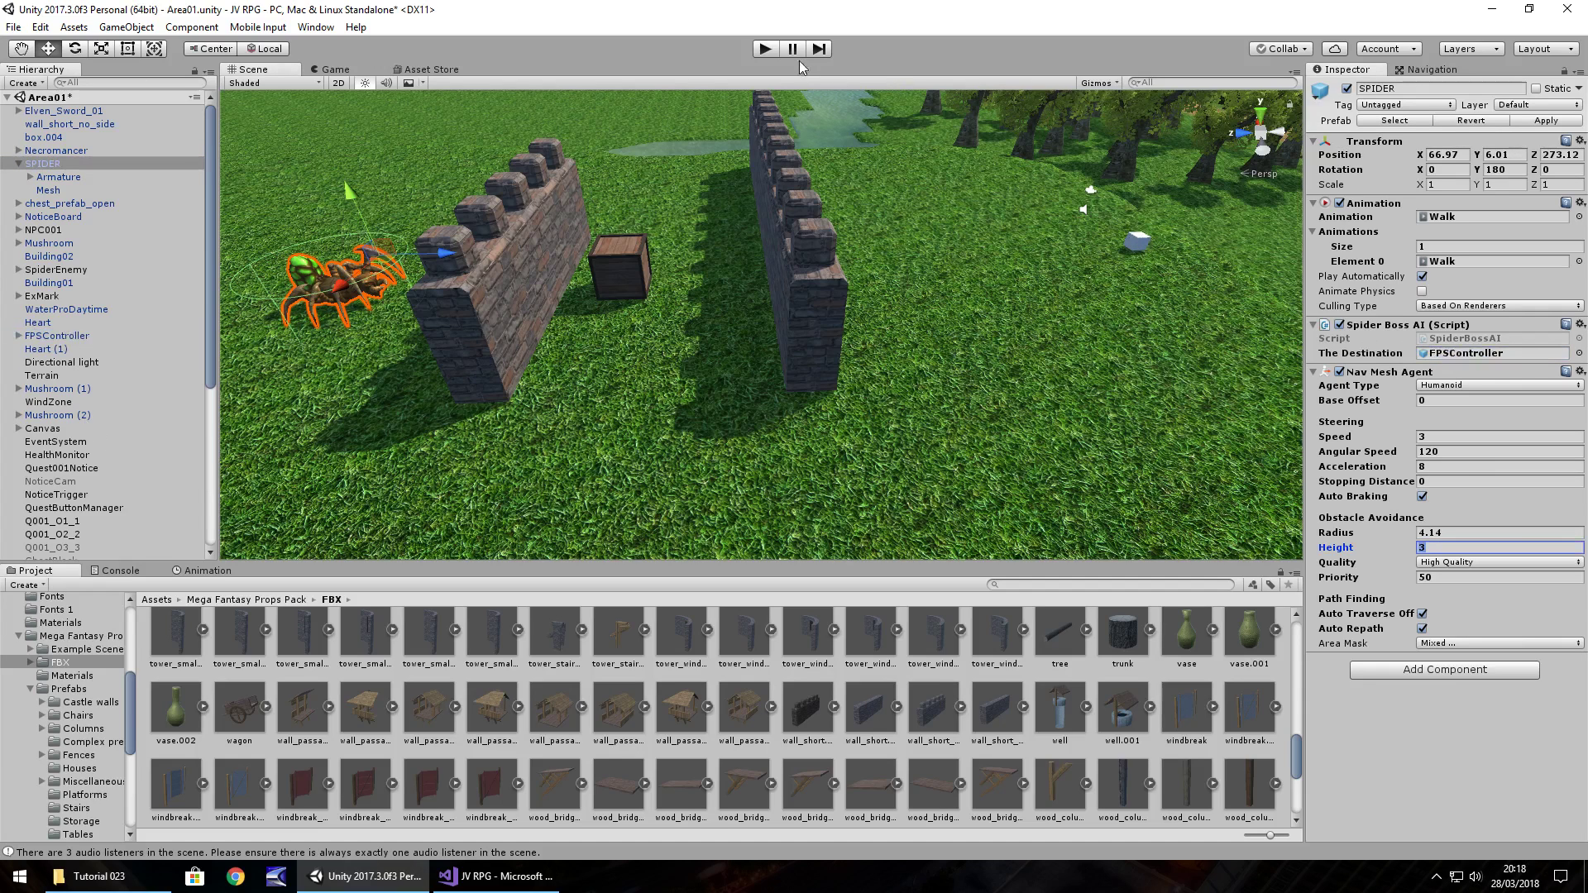
left_click(767, 49)
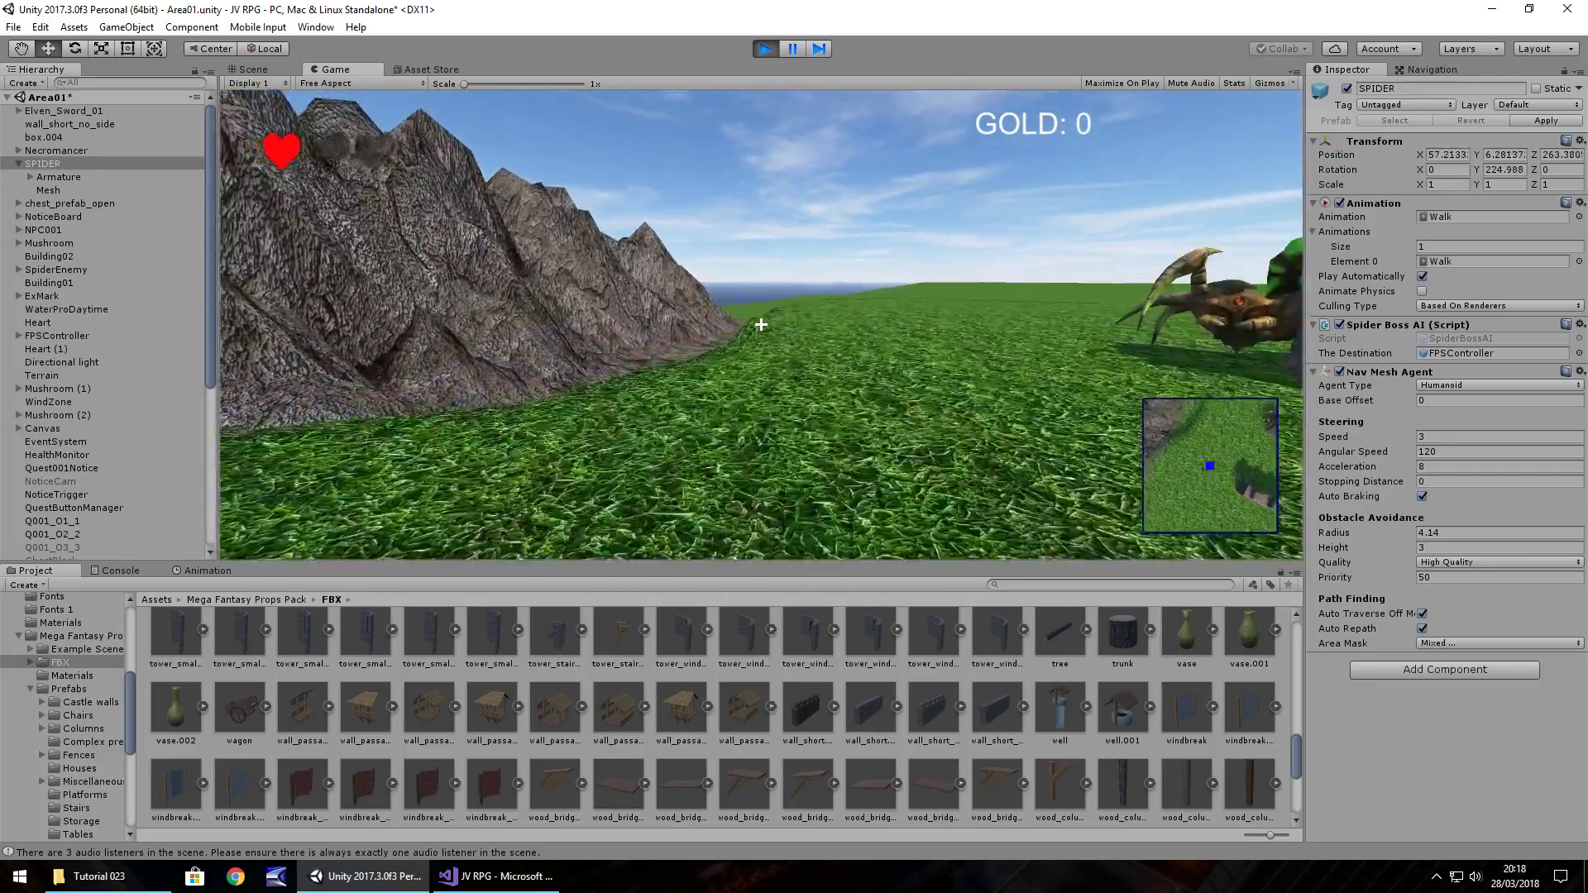
key("w")
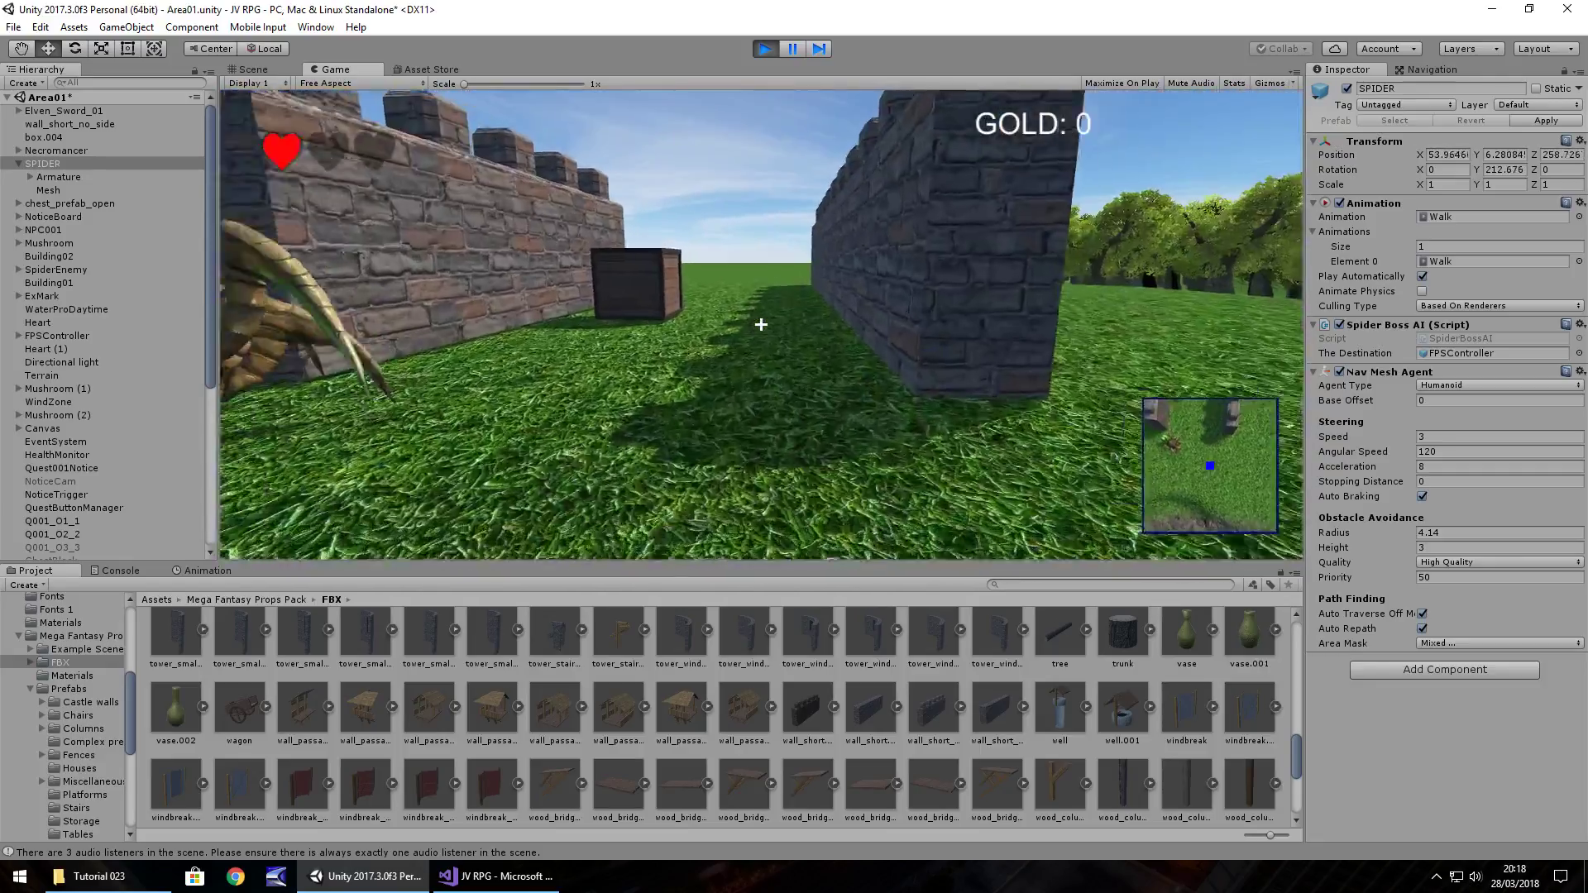
key("w")
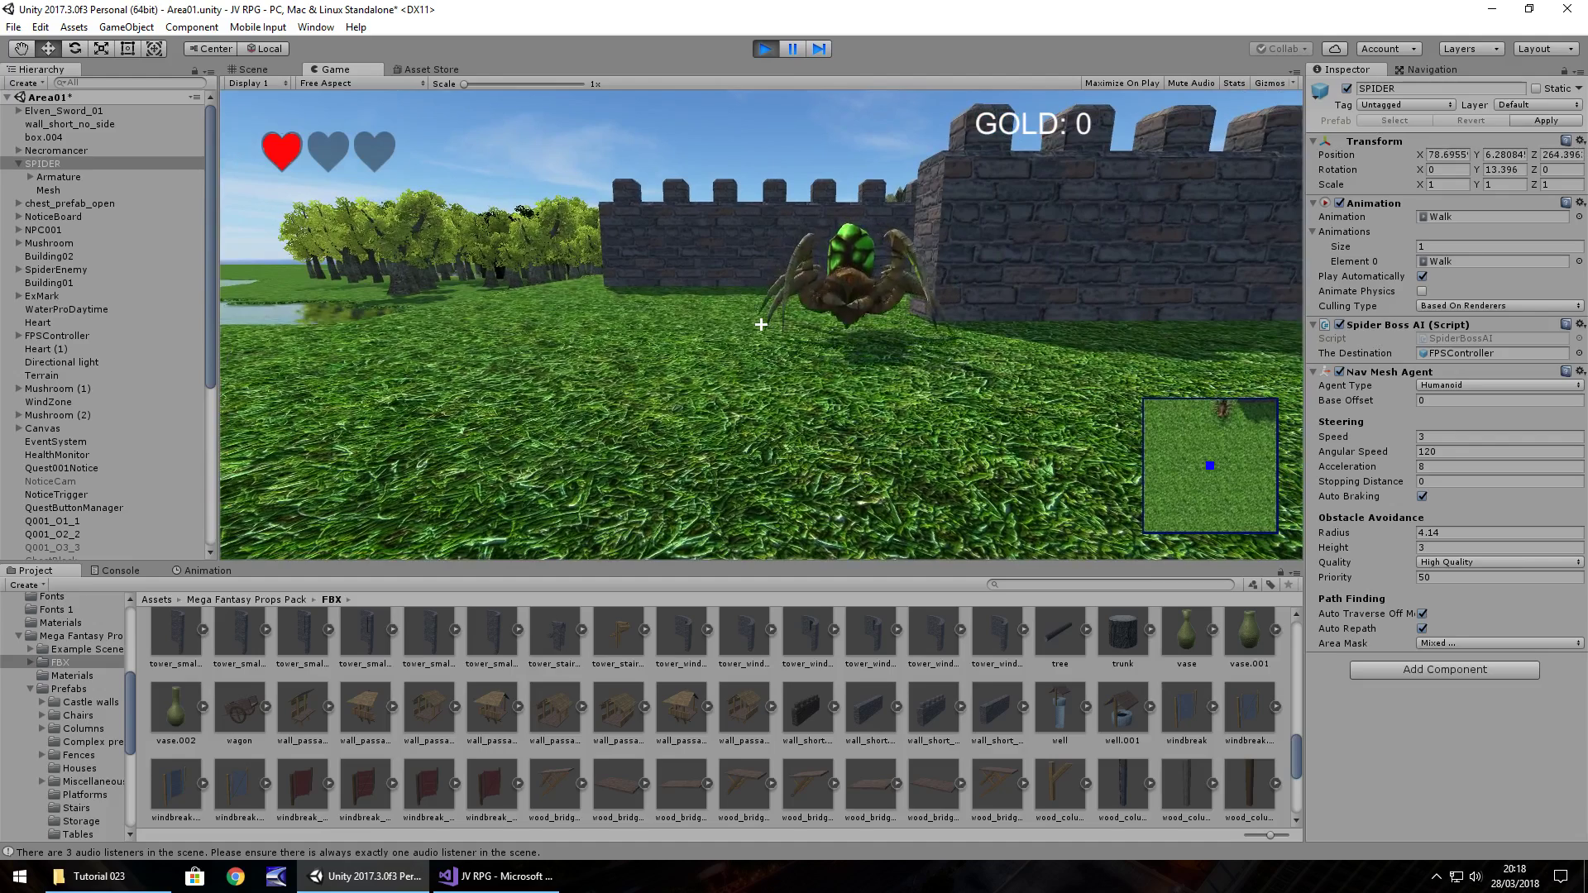
key("Escape")
key("ctrl+p")
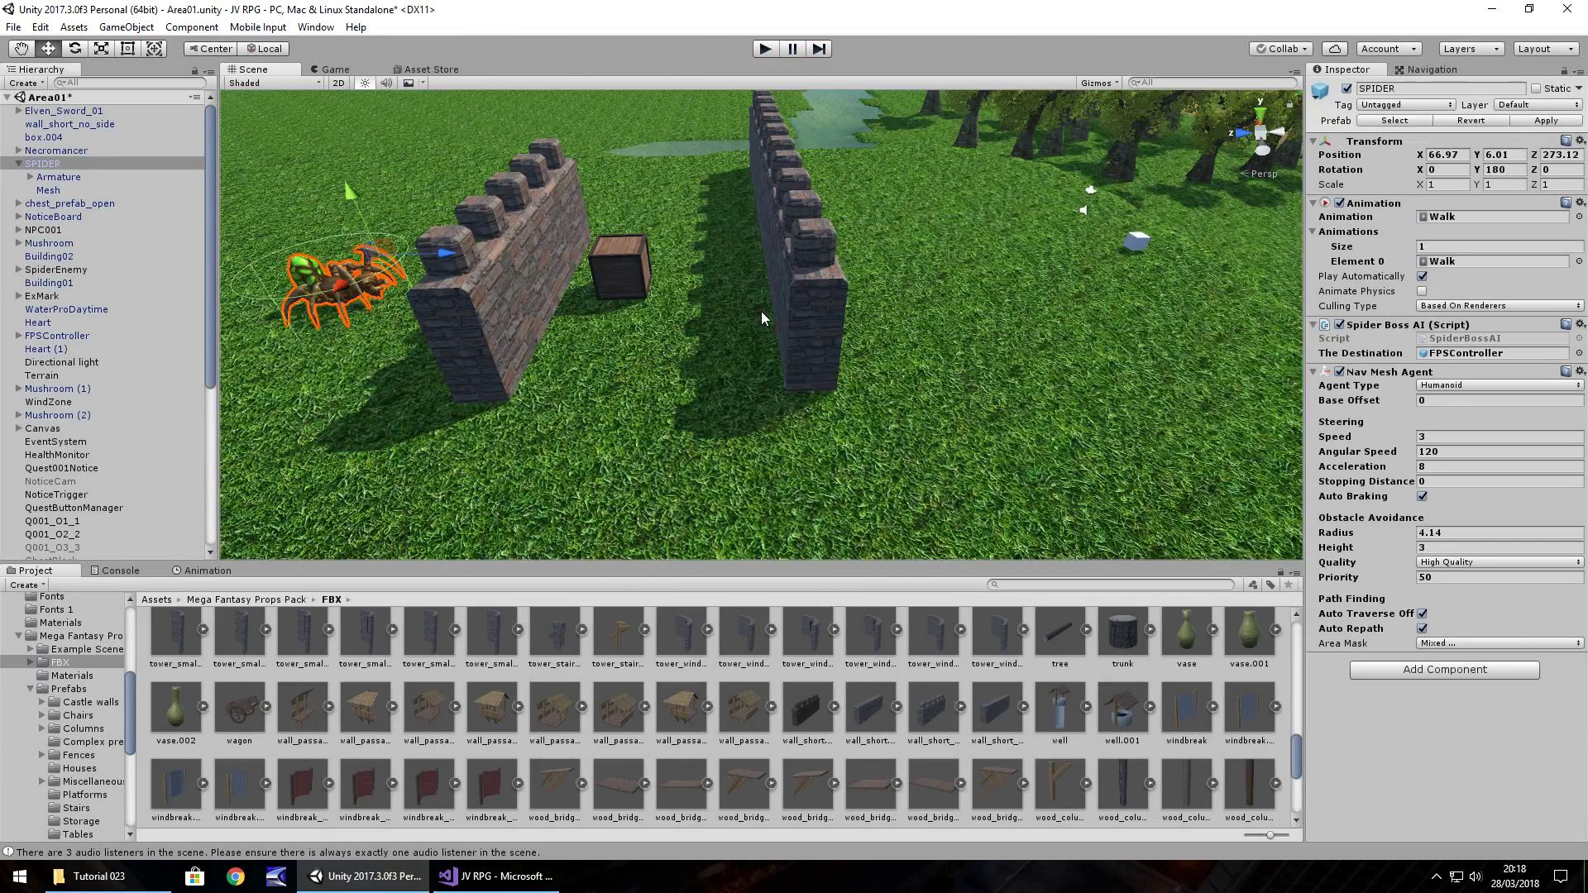